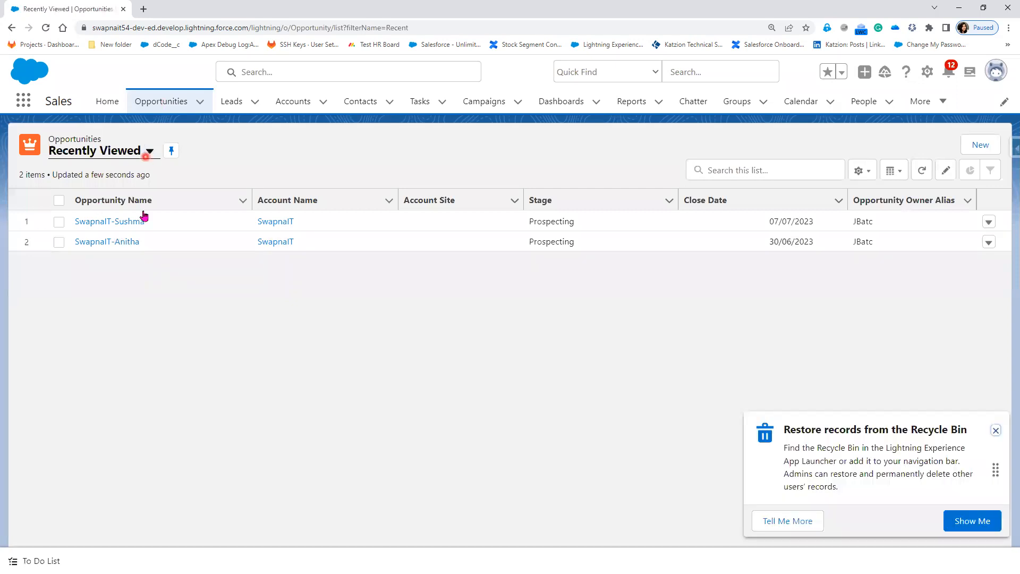
# Open the recently viewed opportunity with close date 07/07/2023 and show its details.
pyautogui.click(165, 290)
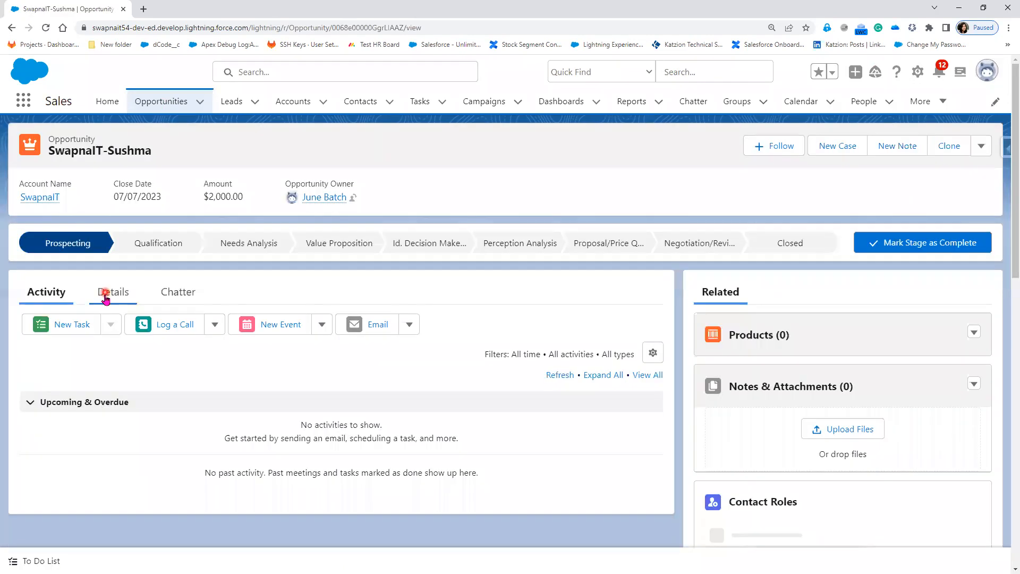
pyautogui.click(106, 298)
# Examine the stages of the opportunity's sales path, from Prospecting through Negotiation/Review to Closed.
pyautogui.click(77, 246)
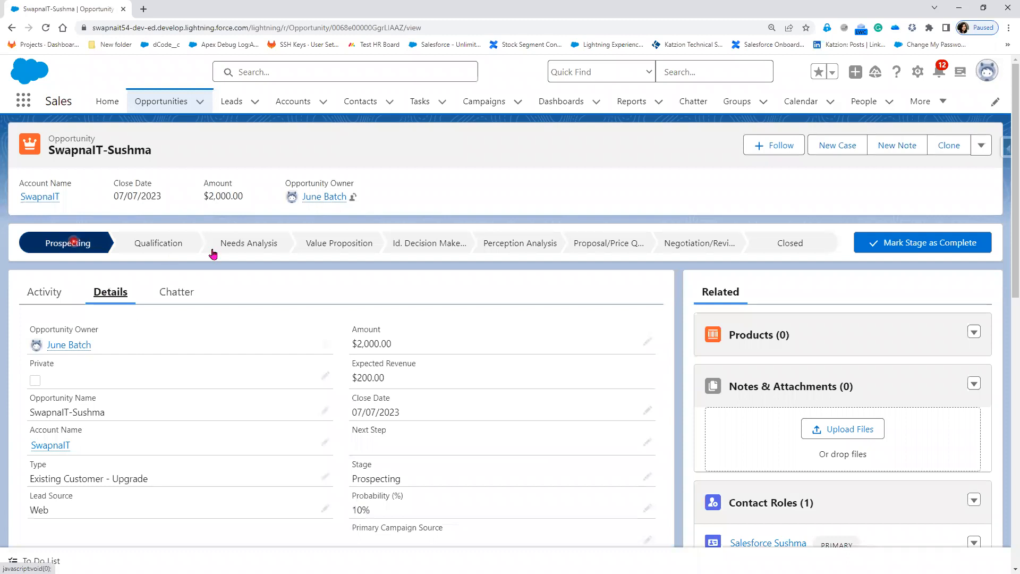
pyautogui.click(336, 251)
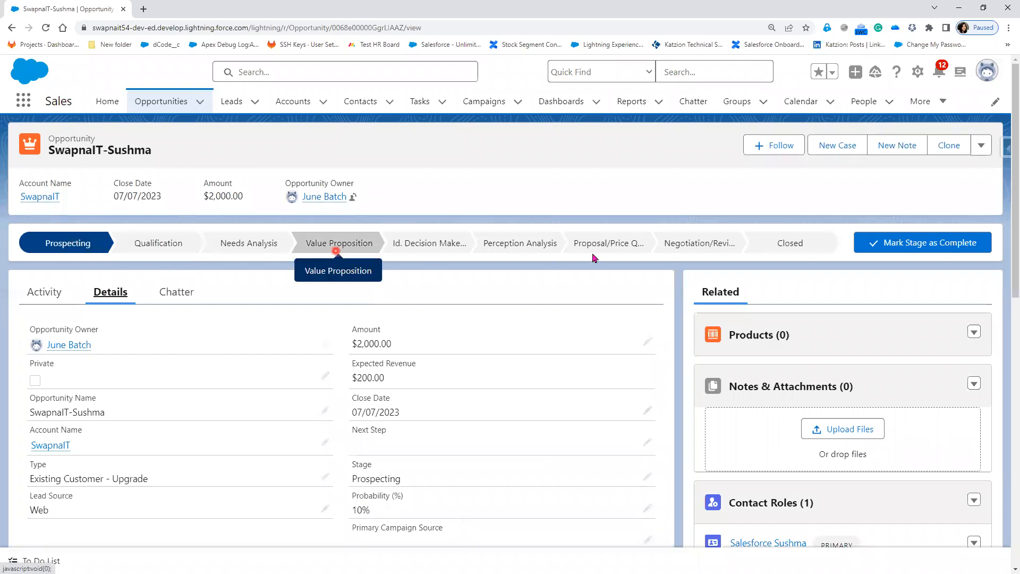
pyautogui.click(90, 248)
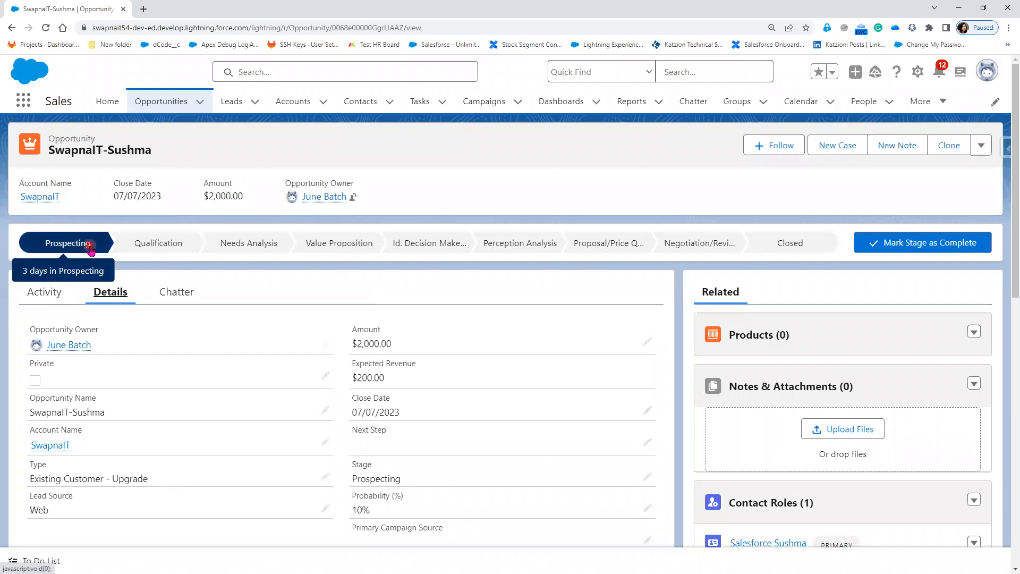
pyautogui.click(151, 254)
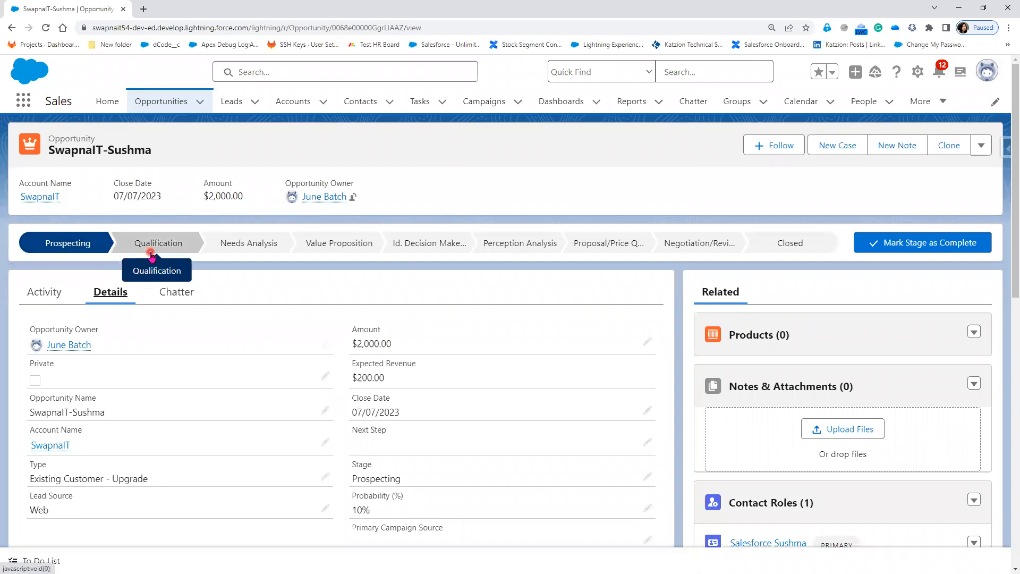
pyautogui.click(220, 252)
pyautogui.click(320, 254)
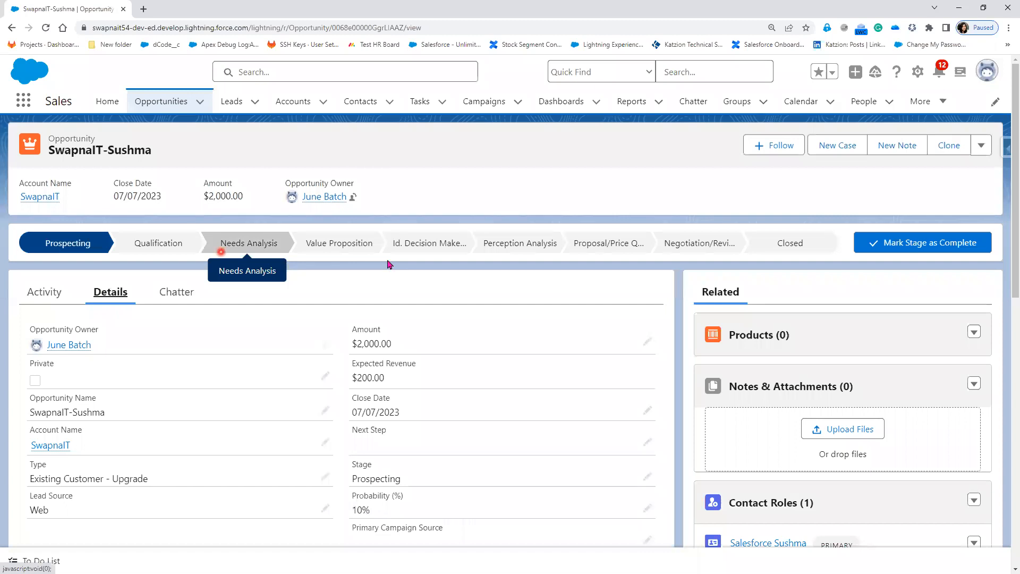
pyautogui.click(427, 254)
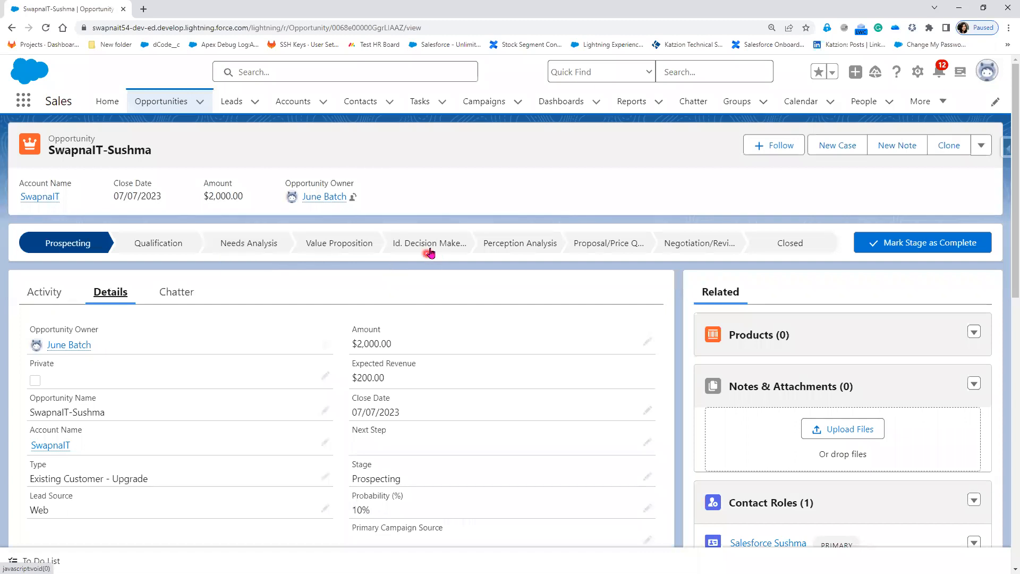
pyautogui.click(528, 254)
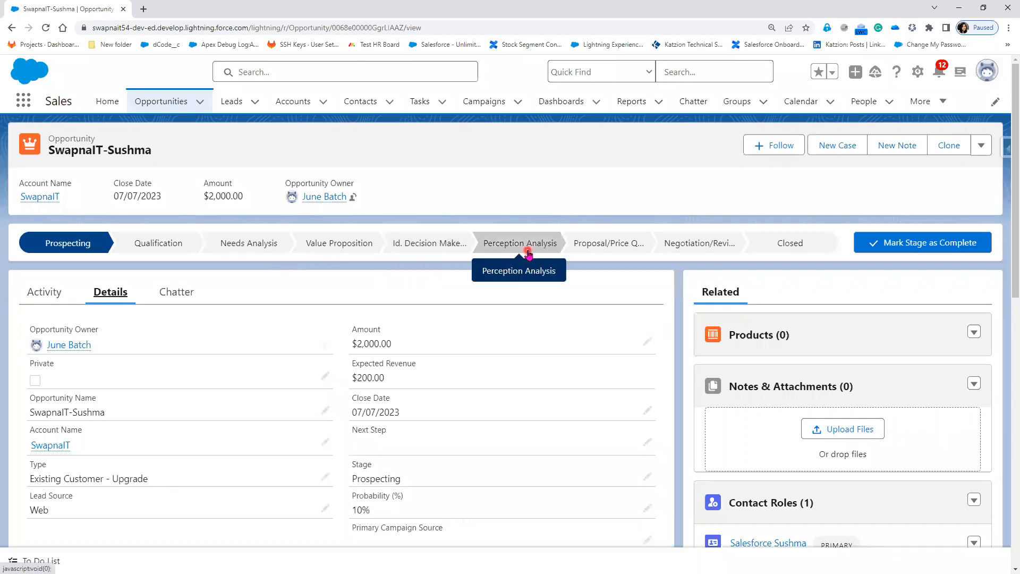
pyautogui.click(602, 256)
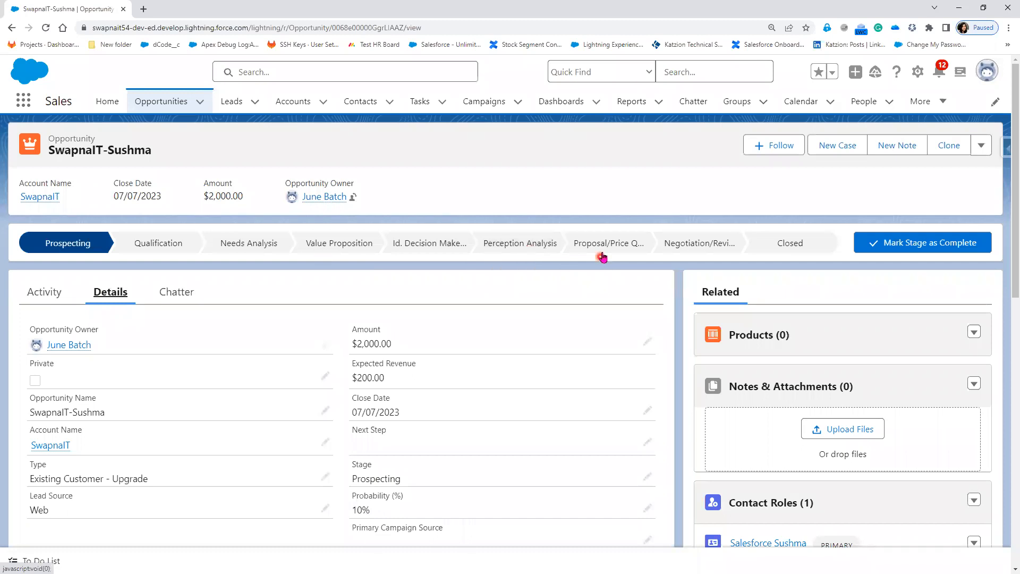
pyautogui.click(703, 253)
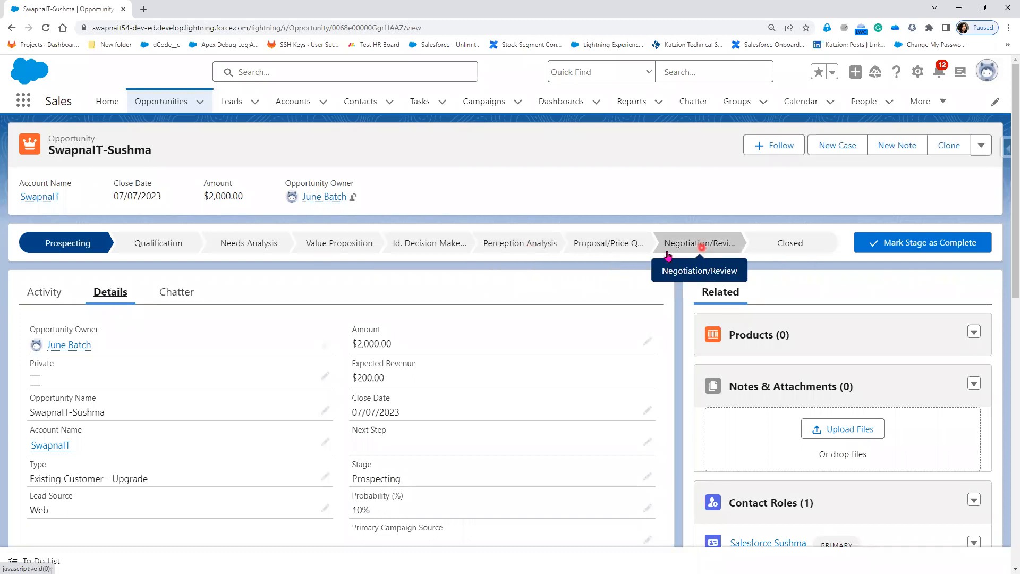
pyautogui.click(746, 250)
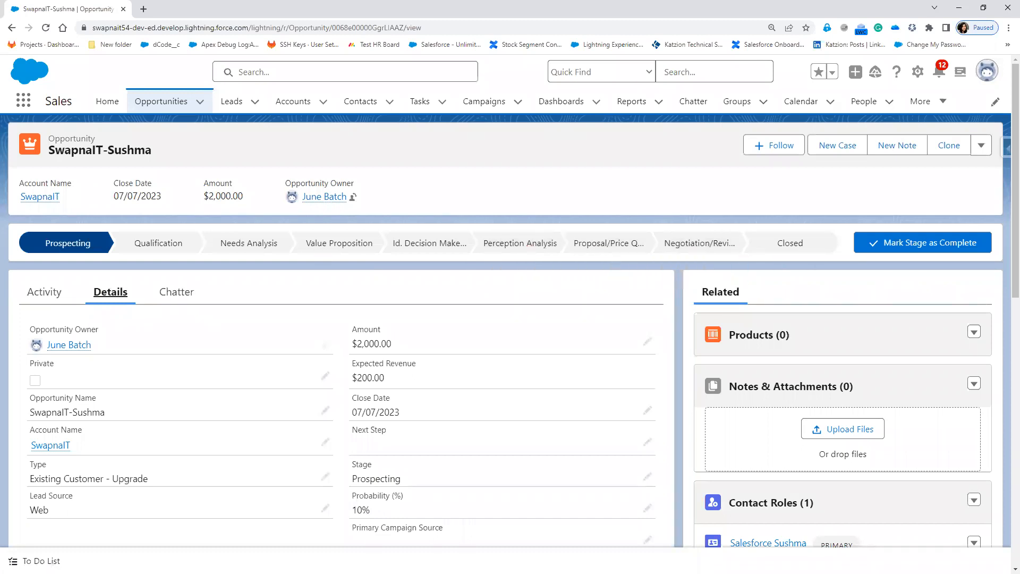
pyautogui.moveTo(8, 224)
pyautogui.mouseDown()
pyautogui.moveTo(456, 289)
pyautogui.moveTo(423, 287)
pyautogui.mouseUp()
pyautogui.moveTo(836, 267); pyautogui.dragTo(850, 262)
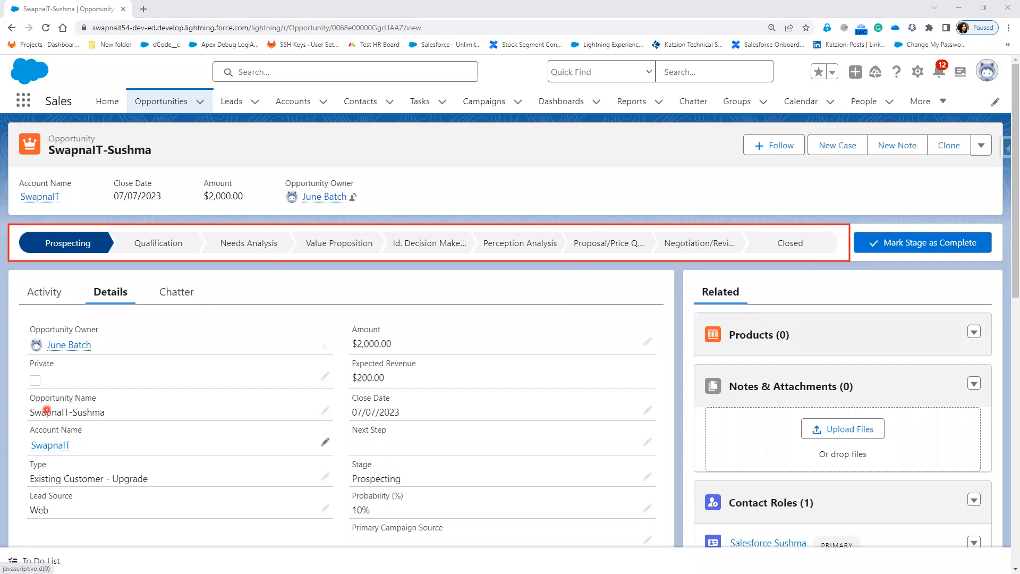
pyautogui.moveTo(341, 454)
pyautogui.mouseDown()
pyautogui.moveTo(448, 475)
pyautogui.moveTo(676, 492)
pyautogui.mouseUp()
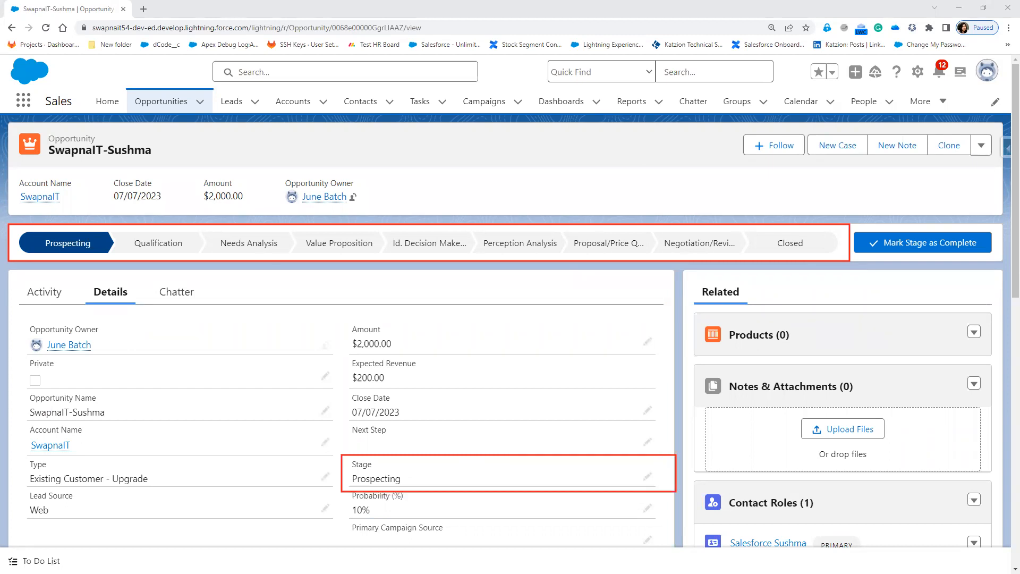
# Set the opportunity's Stage to Qualification and save the record.
pyautogui.click(653, 480)
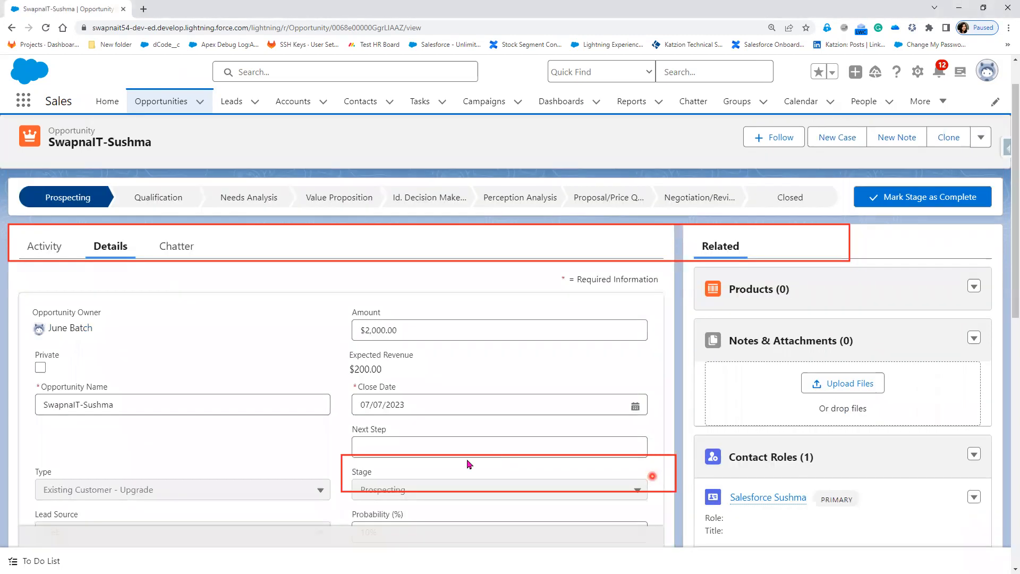
pyautogui.scroll(-1, 470, 465)
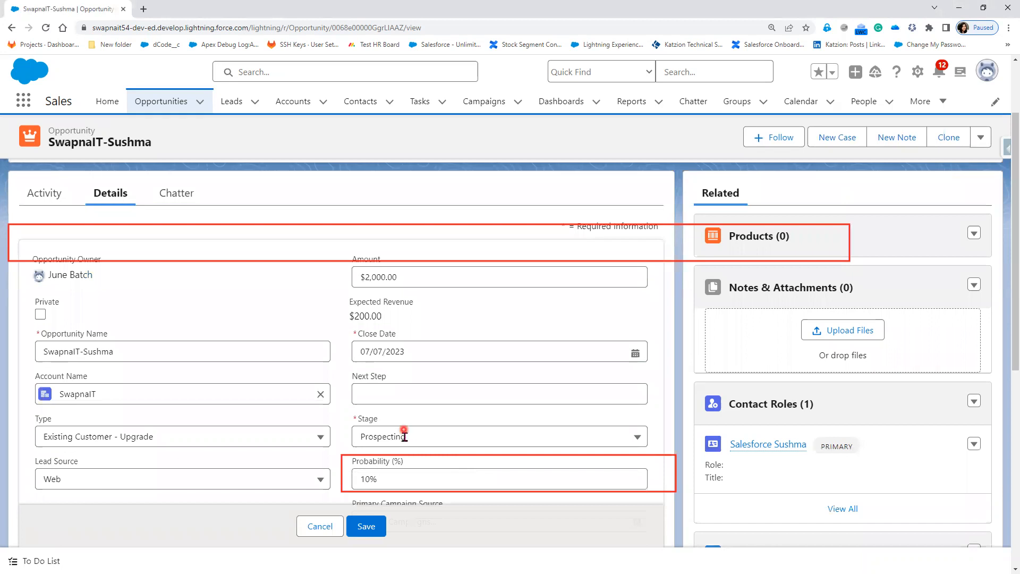
pyautogui.scroll(1, 405, 435)
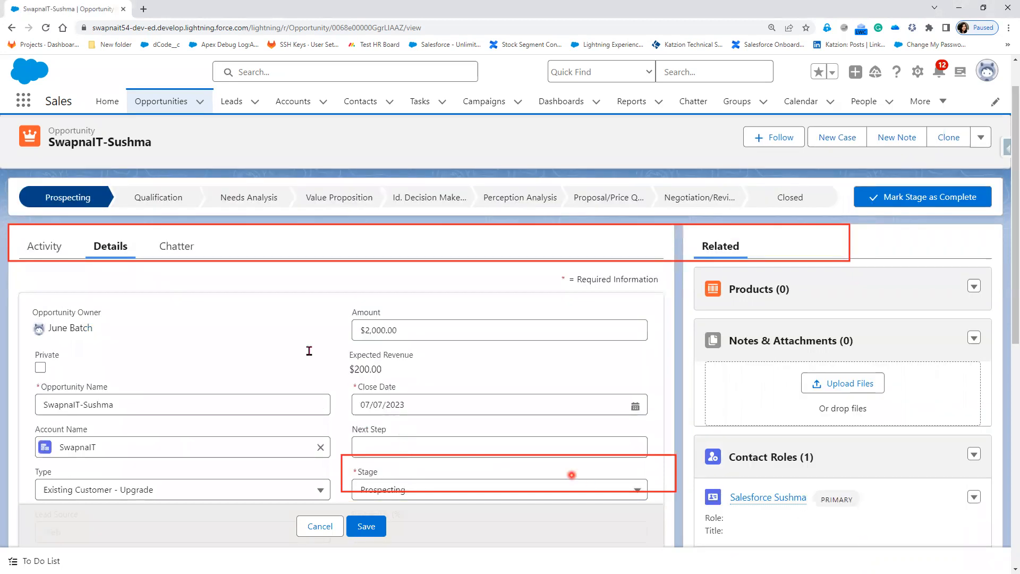
pyautogui.moveTo(76, 197)
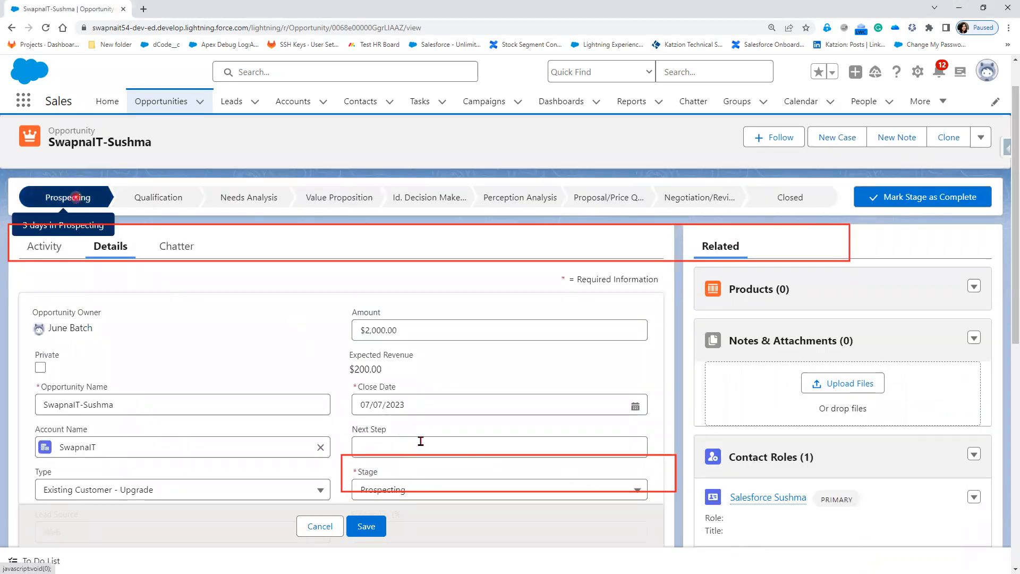
pyautogui.scroll(-1, 421, 441)
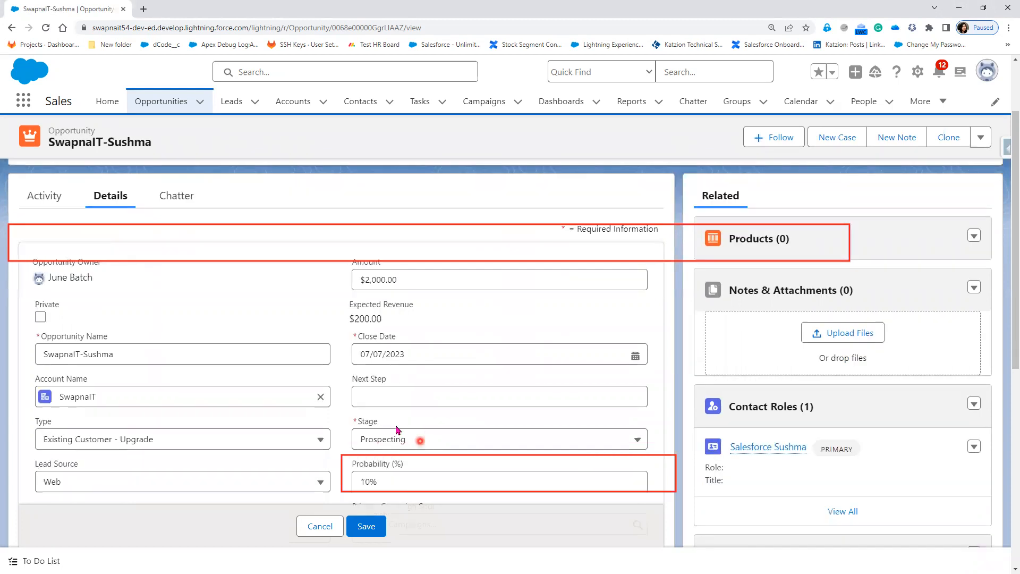
pyautogui.scroll(1, 395, 429)
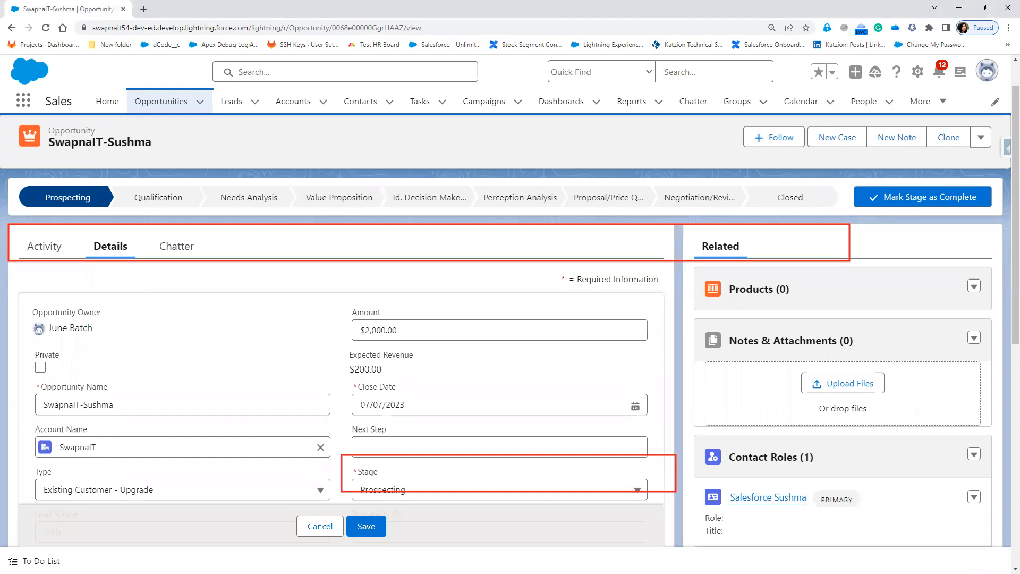
pyautogui.click(72, 197)
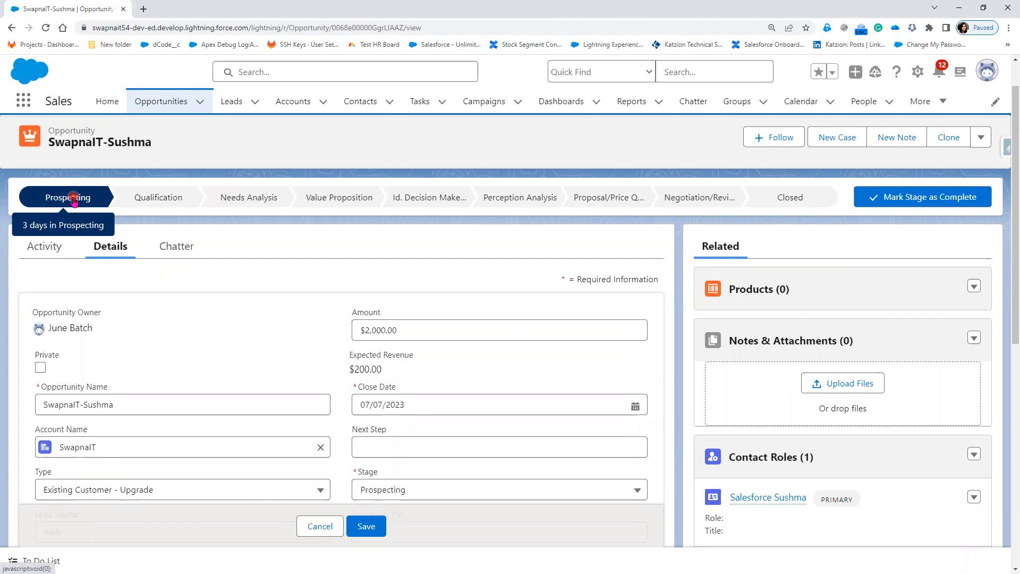
pyautogui.click(78, 197)
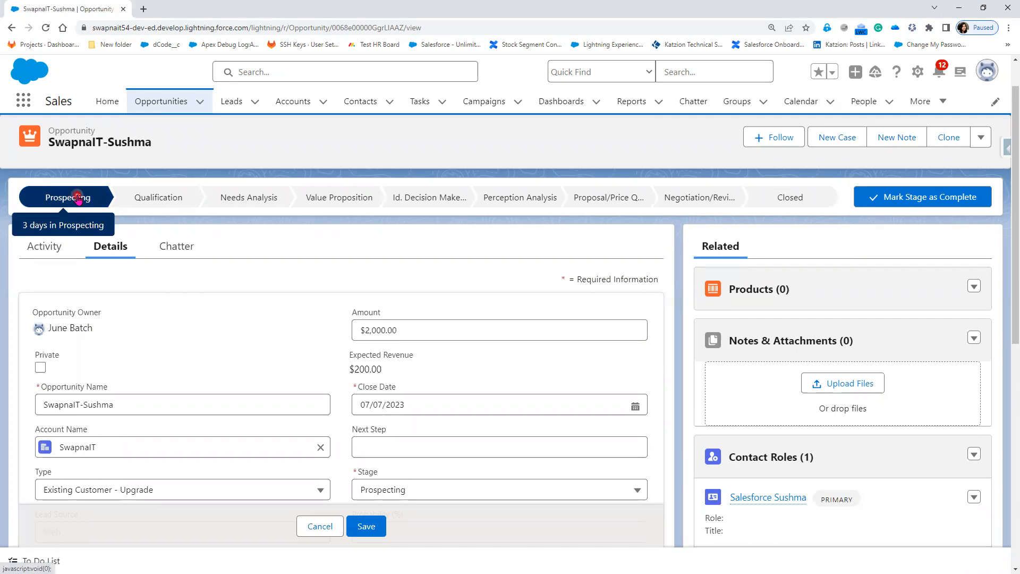
pyautogui.click(104, 218)
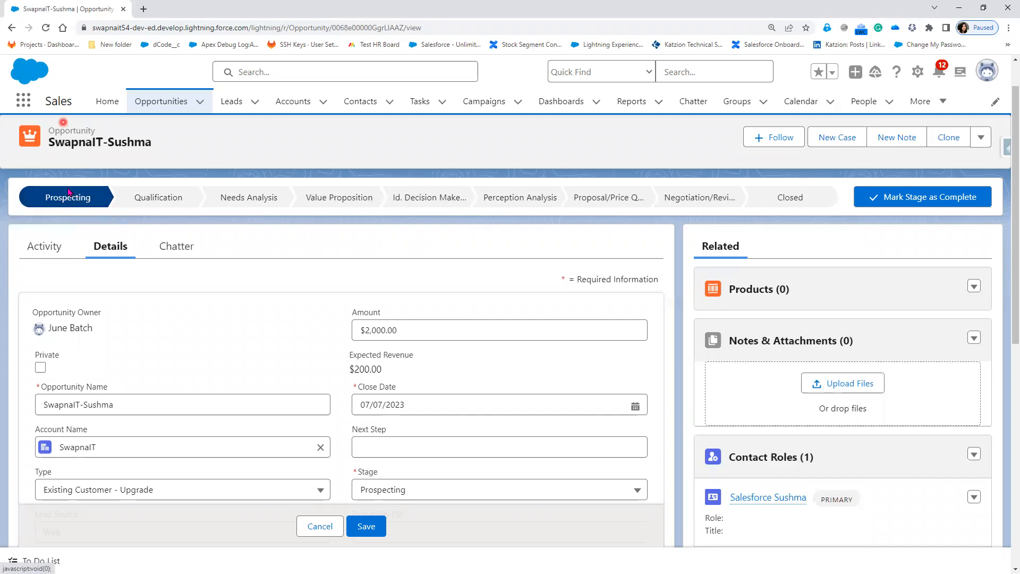
pyautogui.click(82, 214)
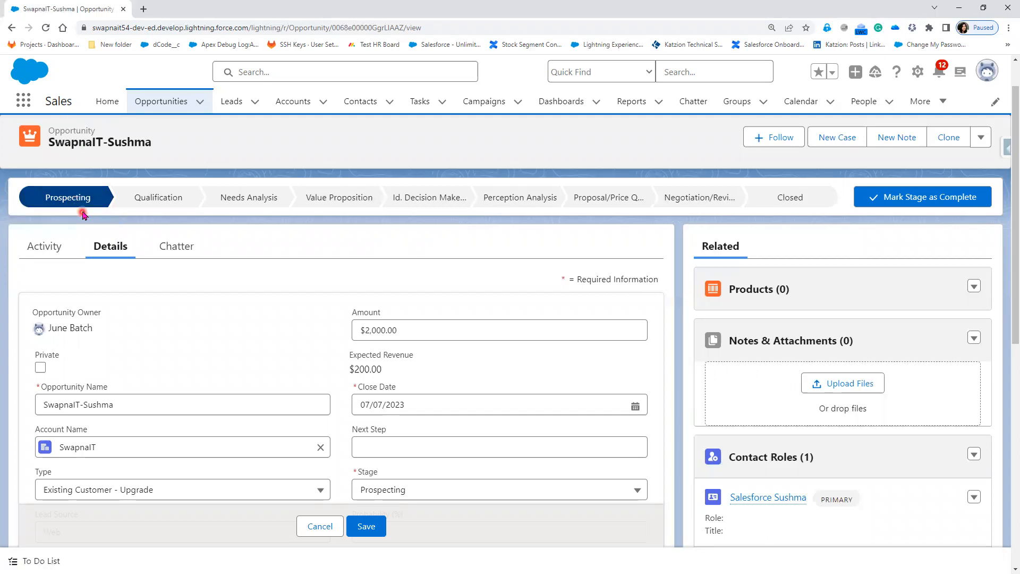
pyautogui.click(408, 484)
pyautogui.scroll(-1, 424, 445)
pyautogui.click(422, 441)
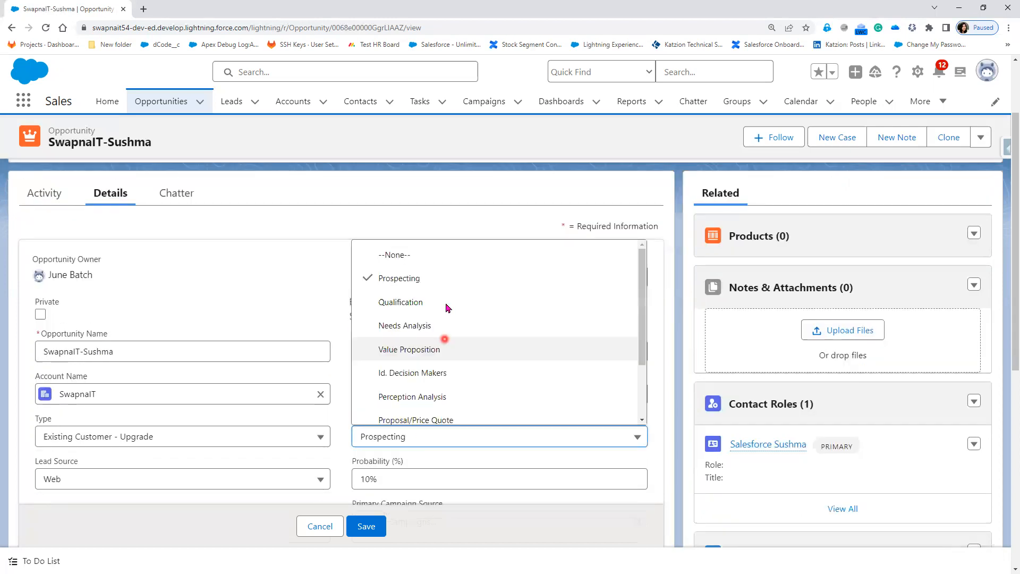
pyautogui.click(447, 306)
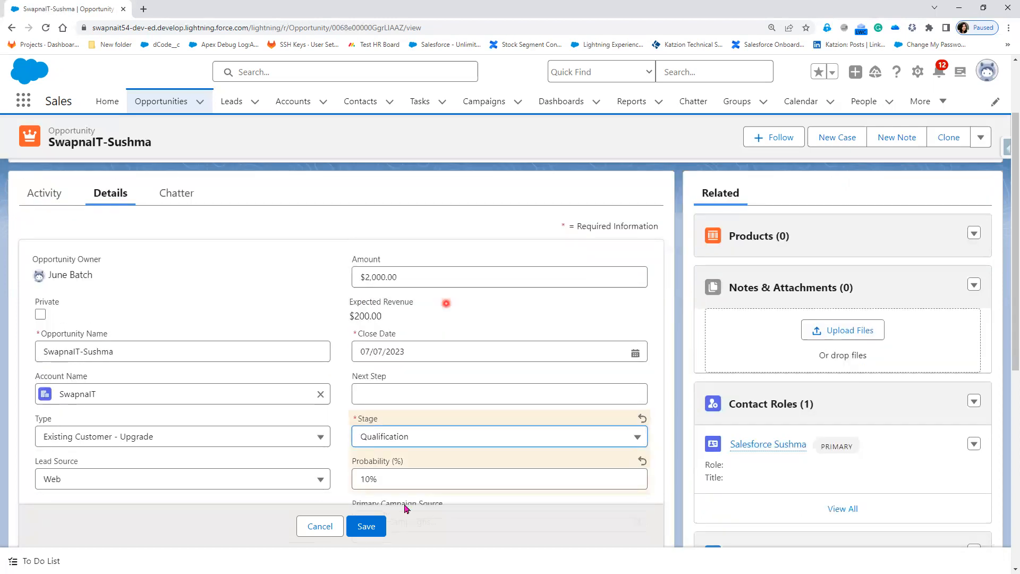
pyautogui.click(378, 528)
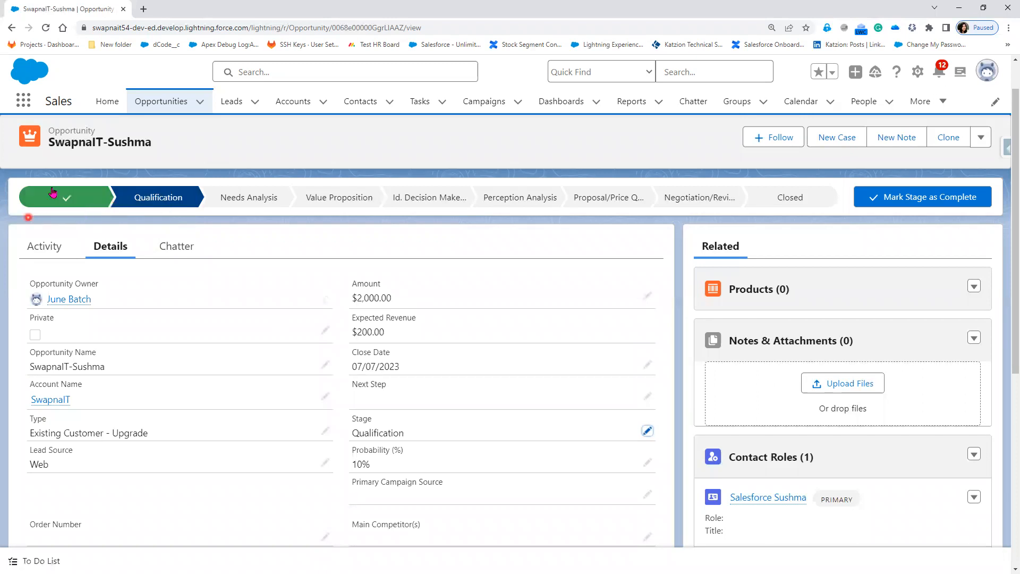
# Open the Opportunity object's definition in setup and go to its fields and relationships.
pyautogui.moveTo(71, 194)
pyautogui.moveTo(904, 59); pyautogui.dragTo(931, 86)
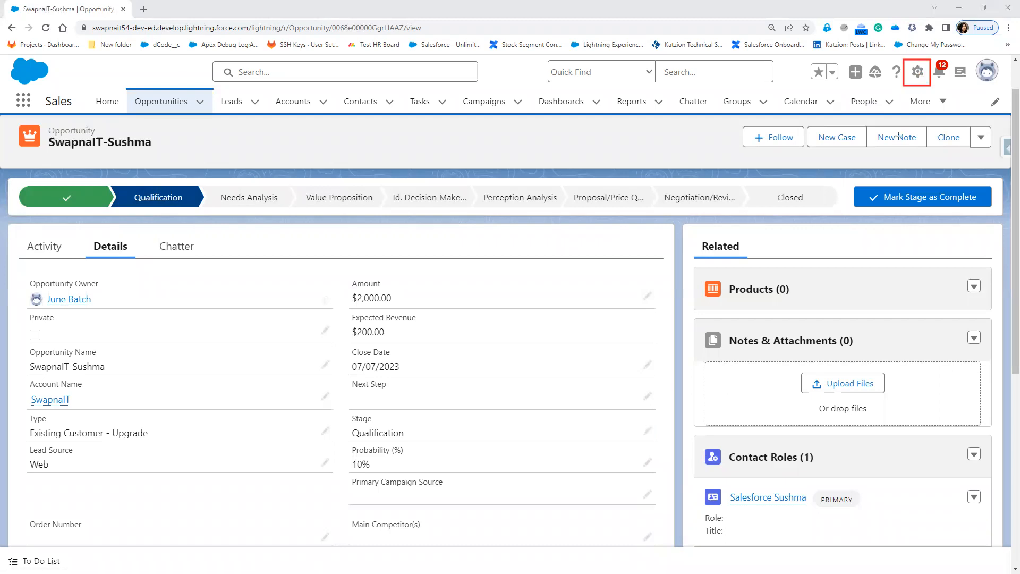
pyautogui.click(912, 78)
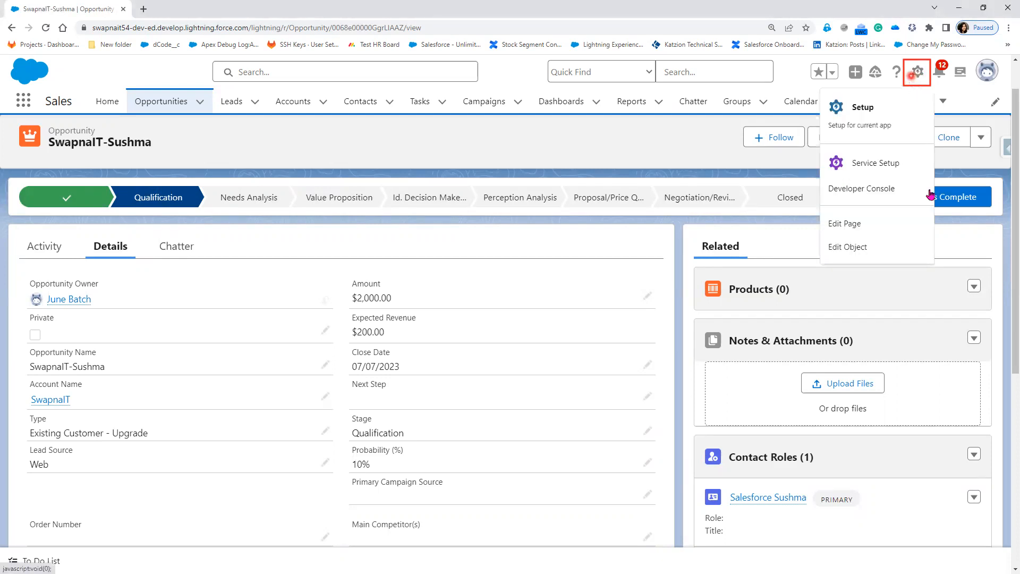
pyautogui.click(921, 247)
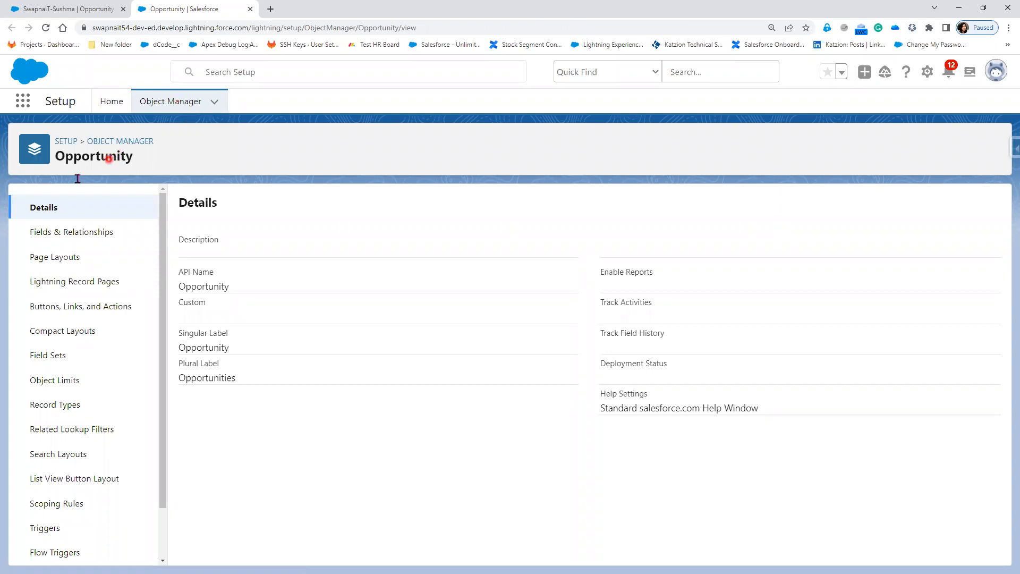
pyautogui.click(77, 233)
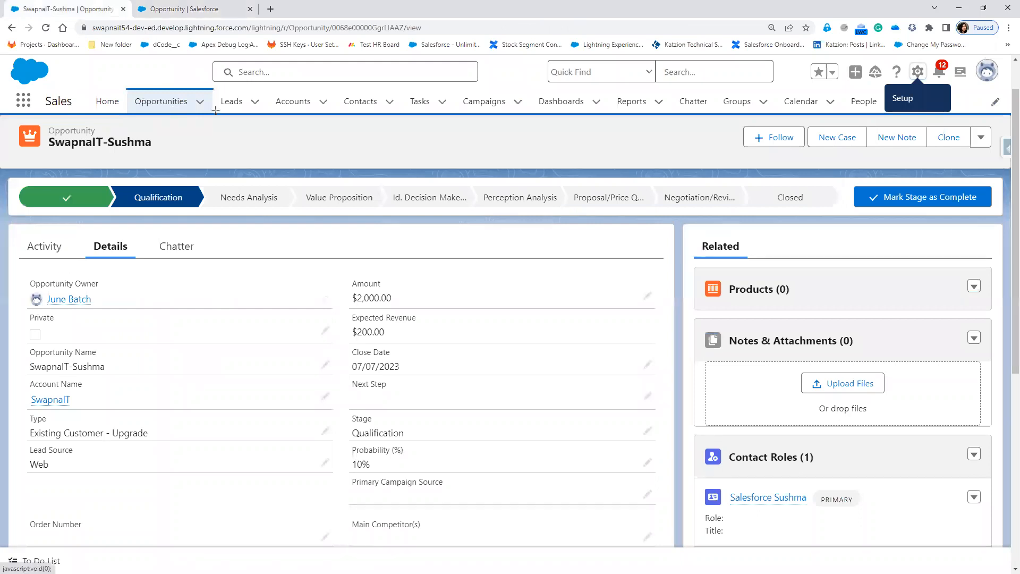
pyautogui.moveTo(126, 88); pyautogui.dragTo(215, 110)
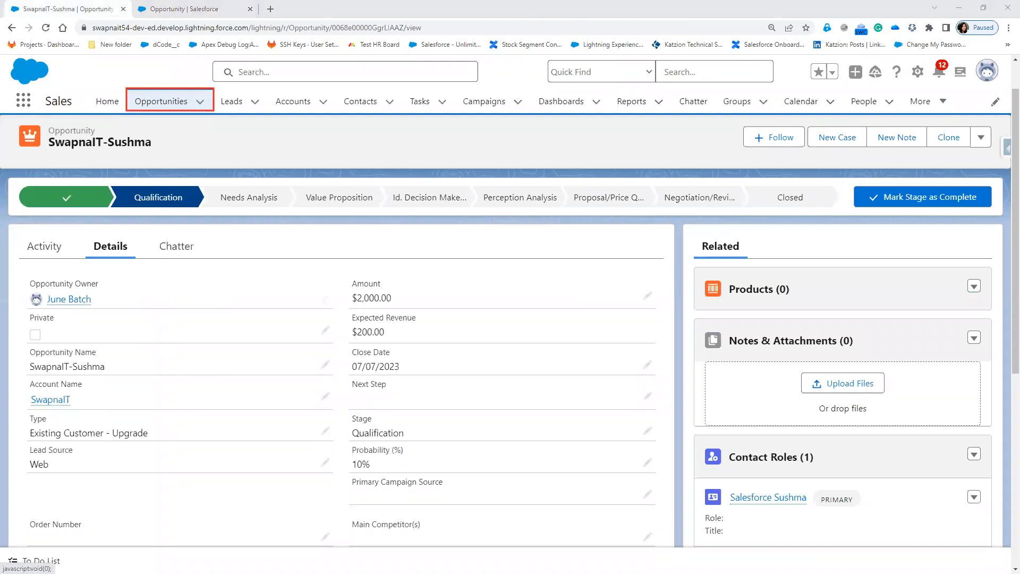
pyautogui.moveTo(184, 93); pyautogui.dragTo(162, 80)
pyautogui.moveTo(114, 58)
pyautogui.mouseDown()
pyautogui.moveTo(139, 55)
pyautogui.moveTo(135, 79)
pyautogui.moveTo(152, 66)
pyautogui.moveTo(161, 78)
pyautogui.mouseUp()
pyautogui.moveTo(167, 53)
pyautogui.mouseDown()
pyautogui.moveTo(179, 68)
pyautogui.moveTo(203, 58)
pyautogui.moveTo(206, 74)
pyautogui.mouseUp()
pyautogui.moveTo(230, 52); pyautogui.dragTo(221, 83)
pyautogui.moveTo(250, 72)
pyautogui.mouseDown()
pyautogui.moveTo(277, 87)
pyautogui.moveTo(269, 80)
pyautogui.moveTo(302, 84)
pyautogui.moveTo(314, 73)
pyautogui.mouseUp()
pyautogui.moveTo(331, 49); pyautogui.dragTo(331, 70)
pyautogui.moveTo(323, 60); pyautogui.dragTo(340, 58)
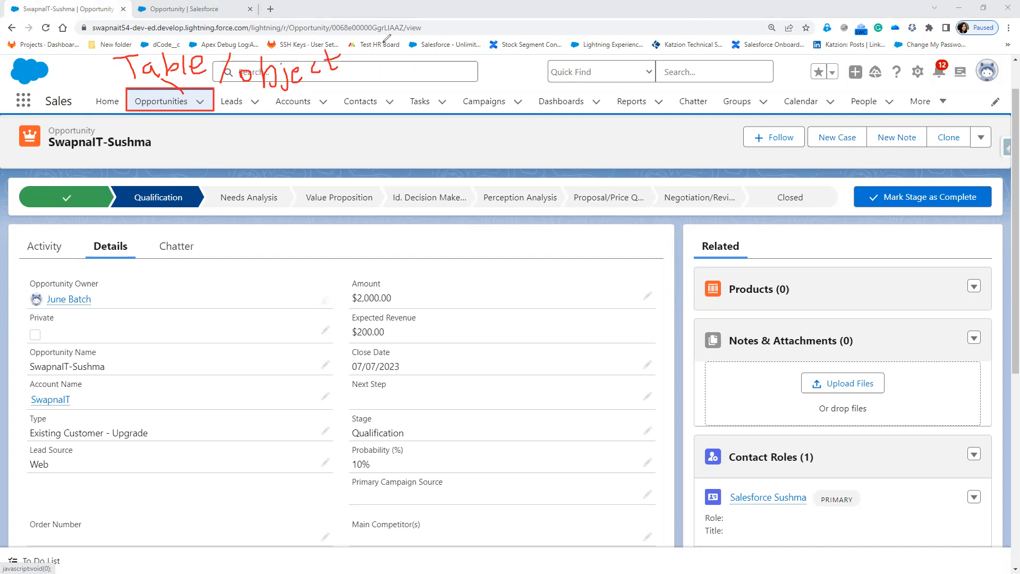
pyautogui.moveTo(382, 42); pyautogui.dragTo(363, 83)
pyautogui.moveTo(391, 61)
pyautogui.mouseDown()
pyautogui.moveTo(396, 75)
pyautogui.moveTo(428, 45)
pyautogui.mouseUp()
pyautogui.moveTo(450, 58)
pyautogui.mouseDown()
pyautogui.moveTo(454, 72)
pyautogui.moveTo(467, 59)
pyautogui.moveTo(495, 82)
pyautogui.moveTo(526, 79)
pyautogui.mouseUp()
pyautogui.moveTo(524, 39)
pyautogui.mouseDown()
pyautogui.moveTo(531, 84)
pyautogui.moveTo(550, 62)
pyautogui.moveTo(555, 81)
pyautogui.moveTo(570, 60)
pyautogui.mouseUp()
pyautogui.moveTo(578, 70)
pyautogui.mouseDown()
pyautogui.moveTo(589, 52)
pyautogui.moveTo(615, 74)
pyautogui.mouseUp()
pyautogui.moveTo(635, 41); pyautogui.dragTo(634, 75)
pyautogui.moveTo(623, 58); pyautogui.dragTo(646, 55)
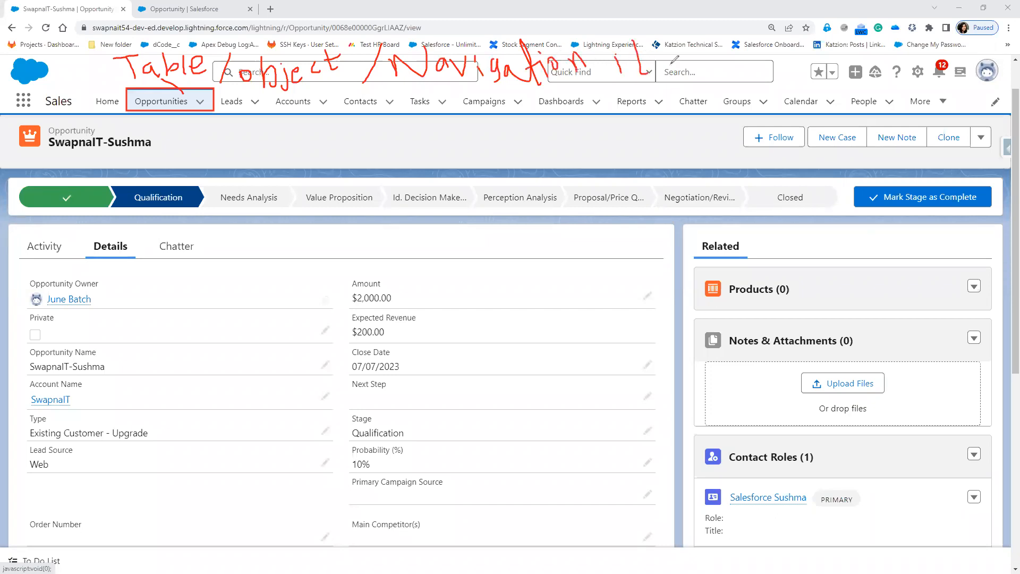
pyautogui.moveTo(662, 67); pyautogui.dragTo(673, 76)
pyautogui.moveTo(681, 76)
pyautogui.mouseDown()
pyautogui.moveTo(694, 57)
pyautogui.moveTo(708, 69)
pyautogui.mouseUp()
pyautogui.moveTo(16, 261); pyautogui.dragTo(188, 280)
pyautogui.moveTo(685, 547); pyautogui.dragTo(677, 564)
pyautogui.moveTo(121, 253); pyautogui.dragTo(80, 231)
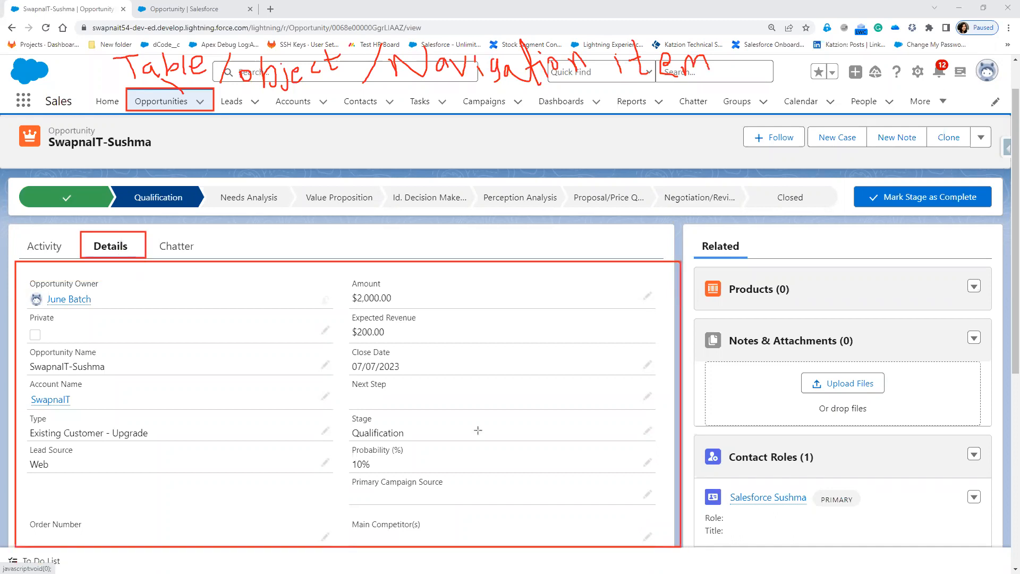
pyautogui.moveTo(393, 287); pyautogui.dragTo(346, 274)
pyautogui.moveTo(407, 302)
pyautogui.mouseDown()
pyautogui.moveTo(348, 290)
pyautogui.moveTo(429, 323)
pyautogui.mouseUp()
pyautogui.moveTo(345, 326); pyautogui.dragTo(408, 335)
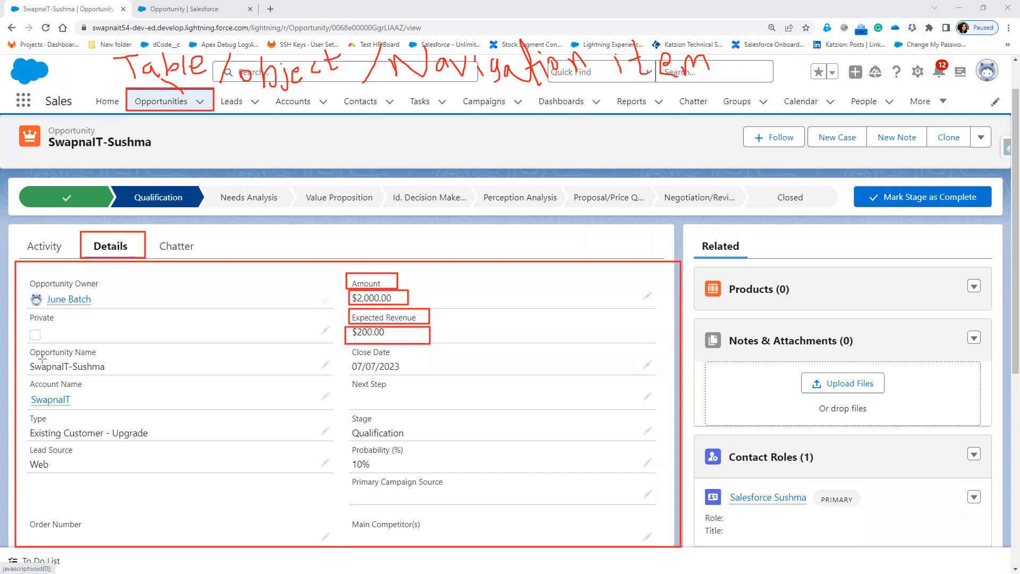
# Examine the opportunity's detail fields and their values, including Opportunity Name, Amount, Expected Revenue and Stage.
pyautogui.moveTo(23, 362); pyautogui.dragTo(135, 375)
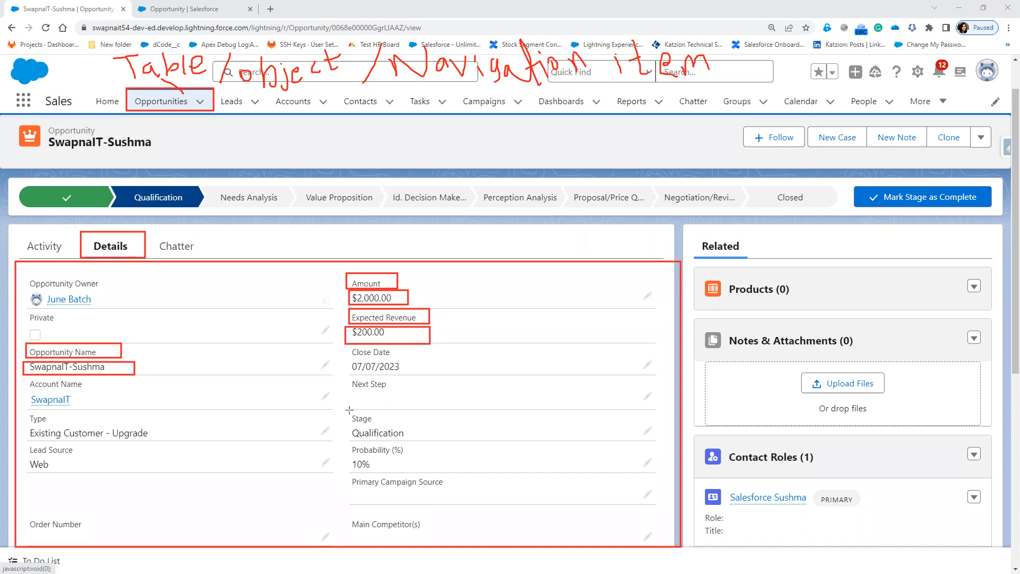
pyautogui.moveTo(422, 423)
pyautogui.mouseDown()
pyautogui.moveTo(349, 409)
pyautogui.moveTo(426, 441)
pyautogui.mouseUp()
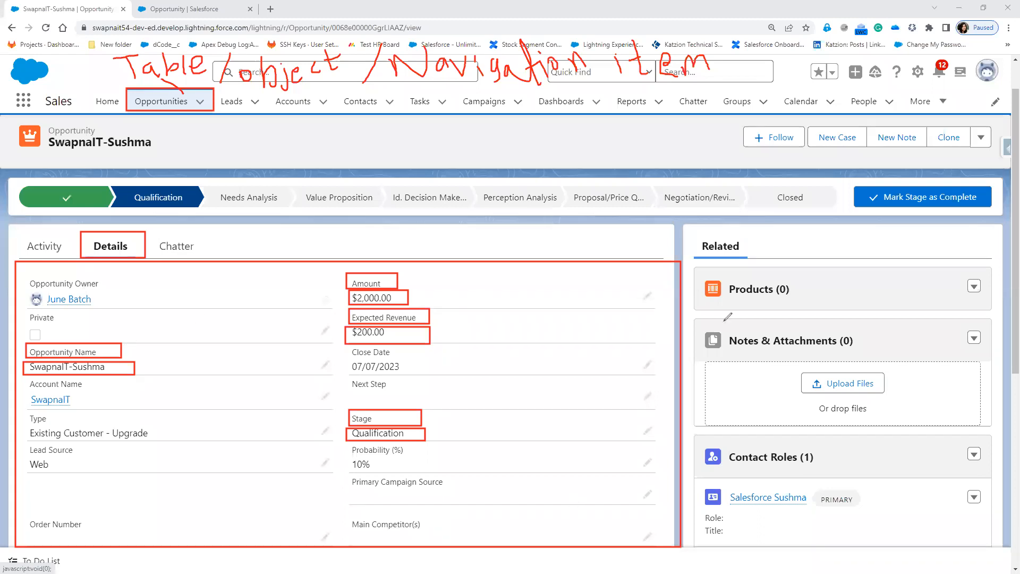
pyautogui.moveTo(682, 359); pyautogui.dragTo(729, 343)
pyautogui.moveTo(773, 310); pyautogui.dragTo(783, 372)
pyautogui.moveTo(772, 309); pyautogui.dragTo(794, 295)
pyautogui.moveTo(776, 326)
pyautogui.mouseDown()
pyautogui.moveTo(804, 307)
pyautogui.moveTo(814, 330)
pyautogui.moveTo(854, 308)
pyautogui.moveTo(869, 323)
pyautogui.mouseUp()
pyautogui.click(818, 281)
pyautogui.click(853, 272)
pyautogui.moveTo(890, 259)
pyautogui.mouseDown()
pyautogui.moveTo(877, 321)
pyautogui.moveTo(927, 293)
pyautogui.moveTo(919, 319)
pyautogui.mouseUp()
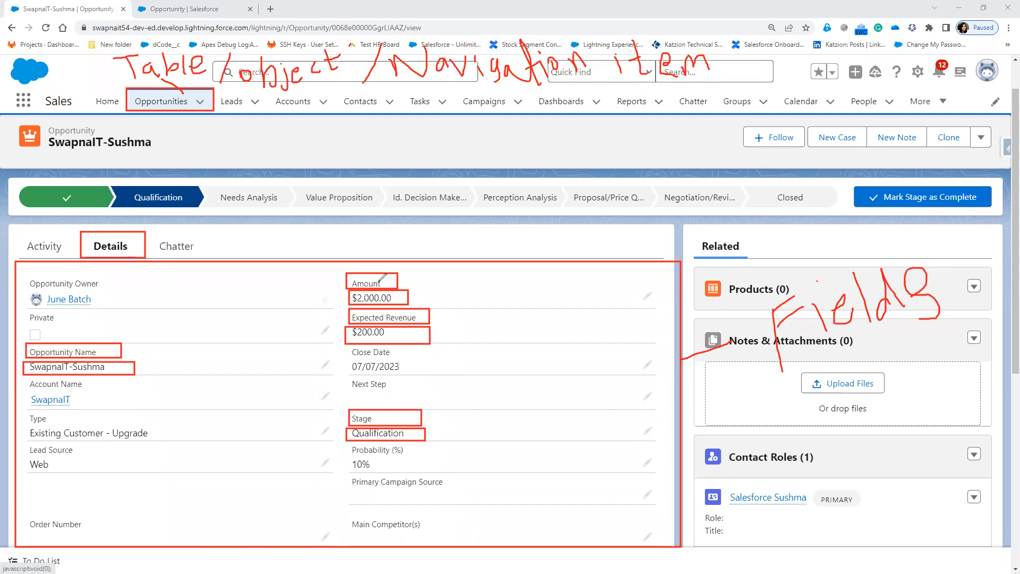
pyautogui.moveTo(396, 280); pyautogui.dragTo(472, 252)
pyautogui.moveTo(406, 299); pyautogui.dragTo(450, 293)
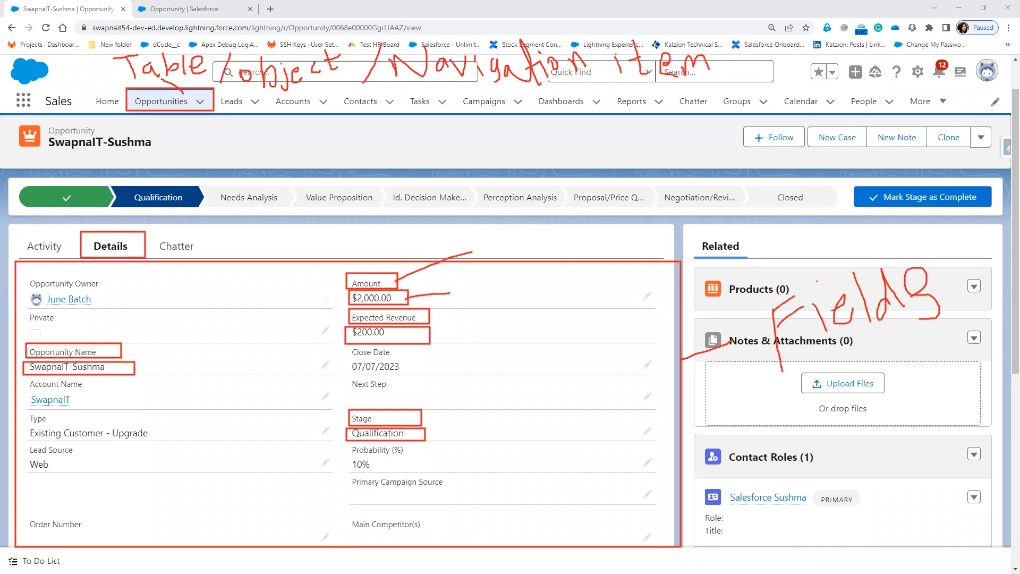
pyautogui.click(281, 276)
pyautogui.click(359, 351)
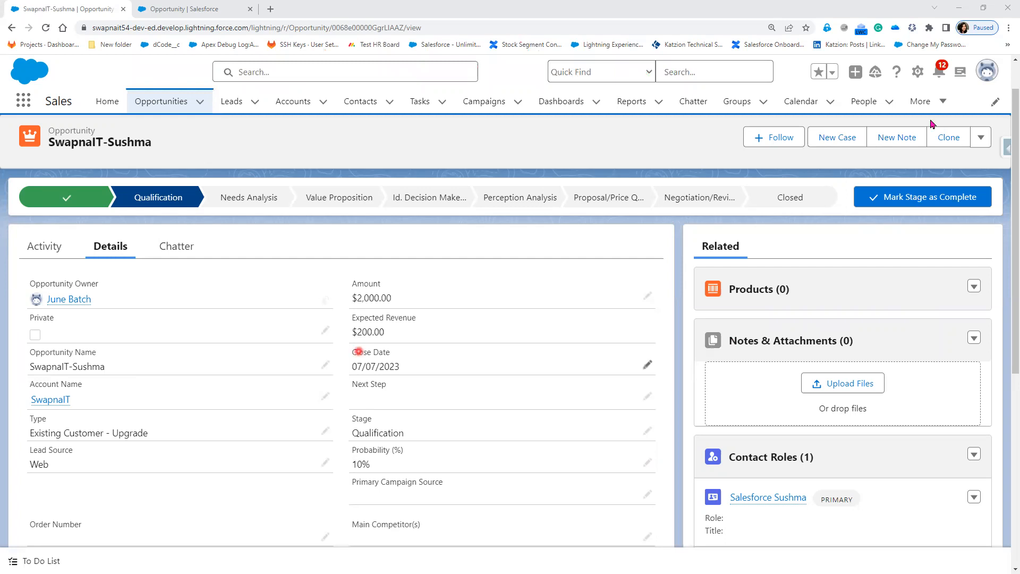
# Return to the Opportunity object in Object Manager and show its fields and relationships.
pyautogui.click(919, 72)
pyautogui.click(901, 225)
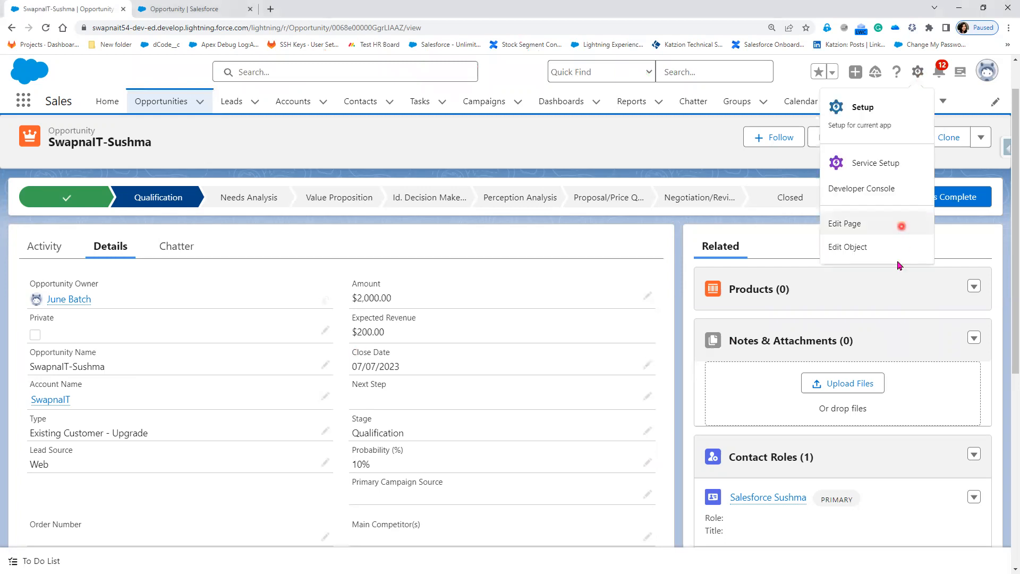
pyautogui.click(898, 261)
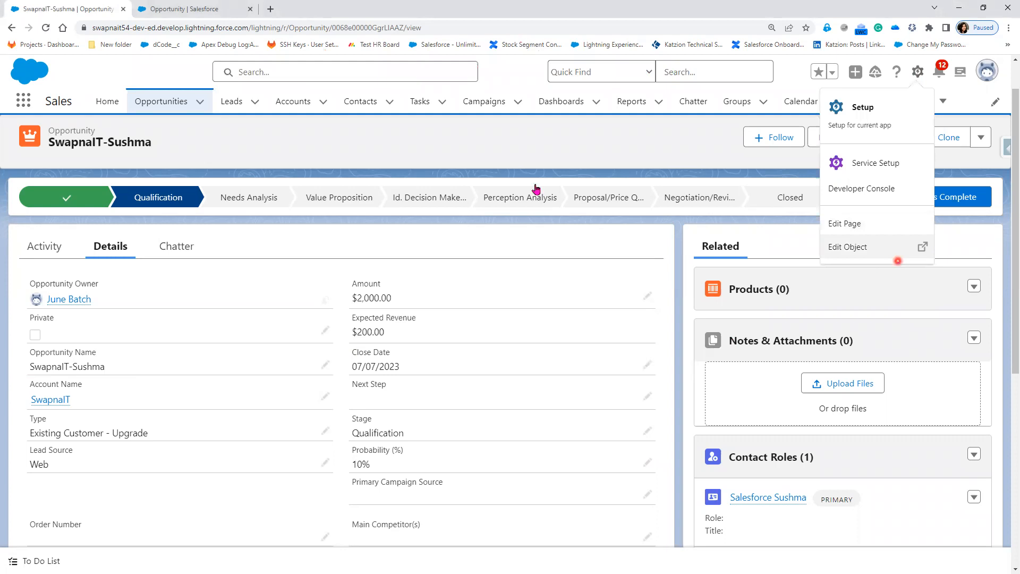
pyautogui.click(189, 8)
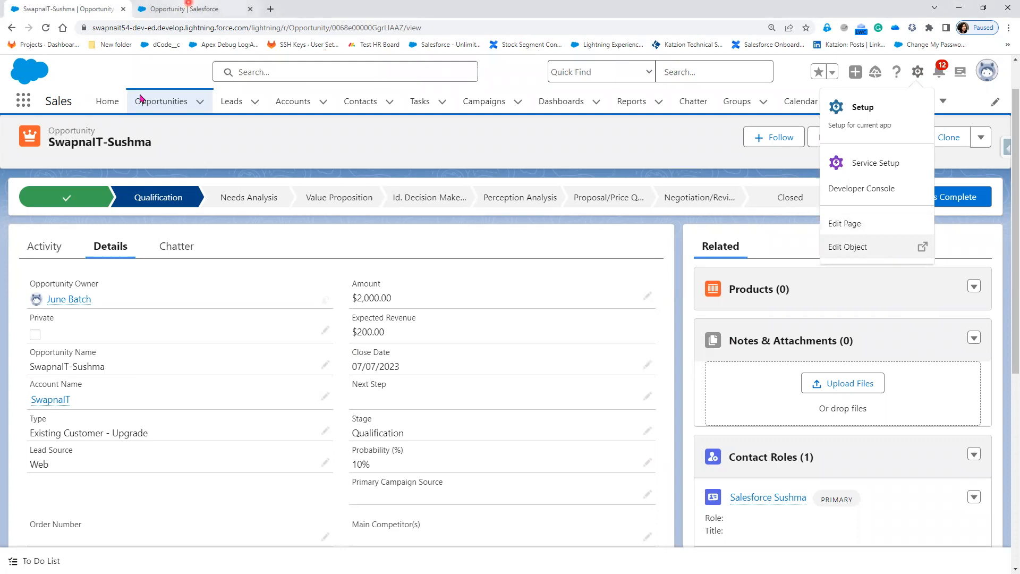
pyautogui.click(69, 237)
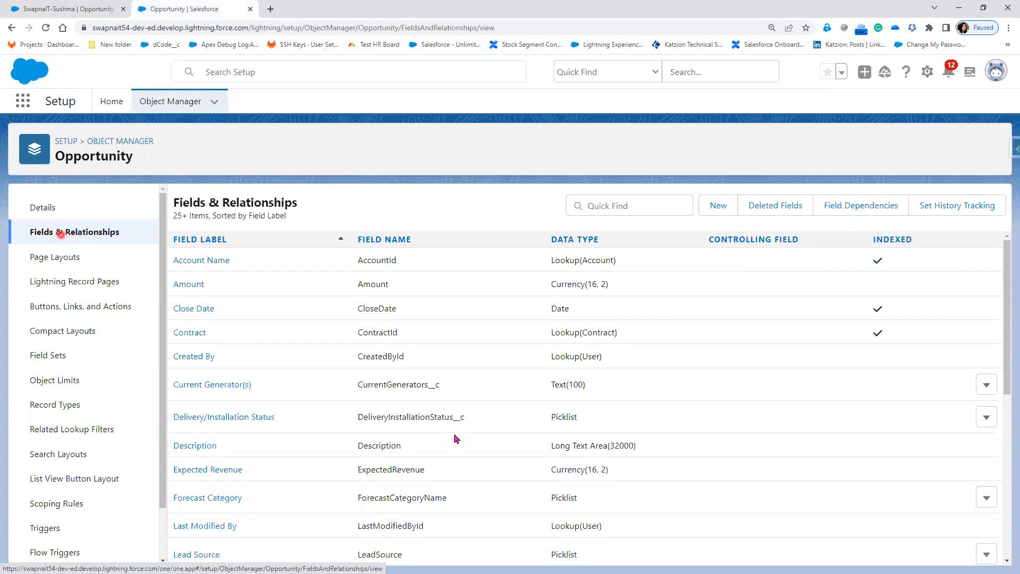
# Search the Opportunity fields for "stage" and open the Stage field's definition.
pyautogui.scroll(-2, 456, 440)
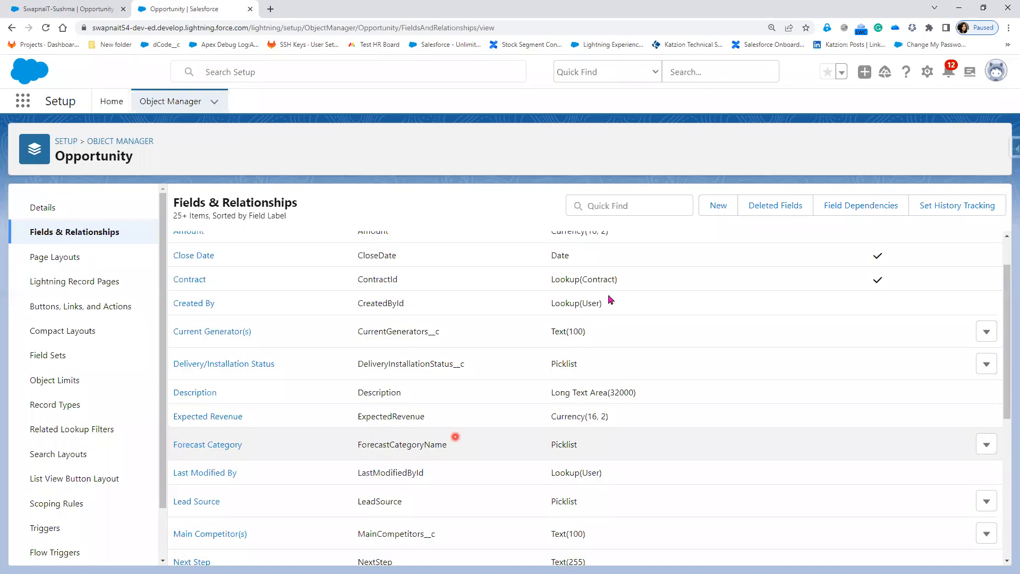
pyautogui.scroll(2, 608, 297)
pyautogui.click(639, 199)
pyautogui.write('stage')
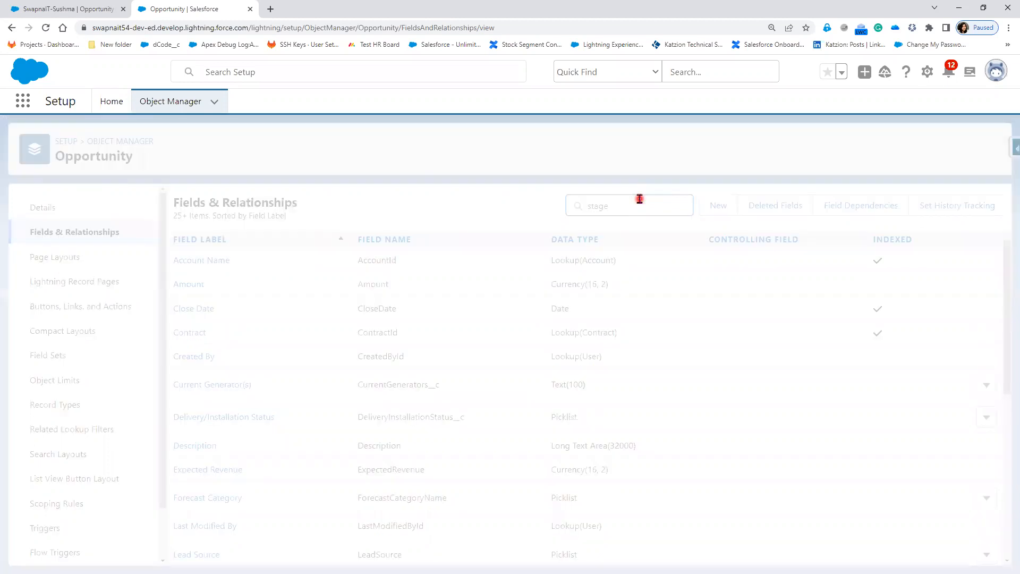
pyautogui.click(181, 268)
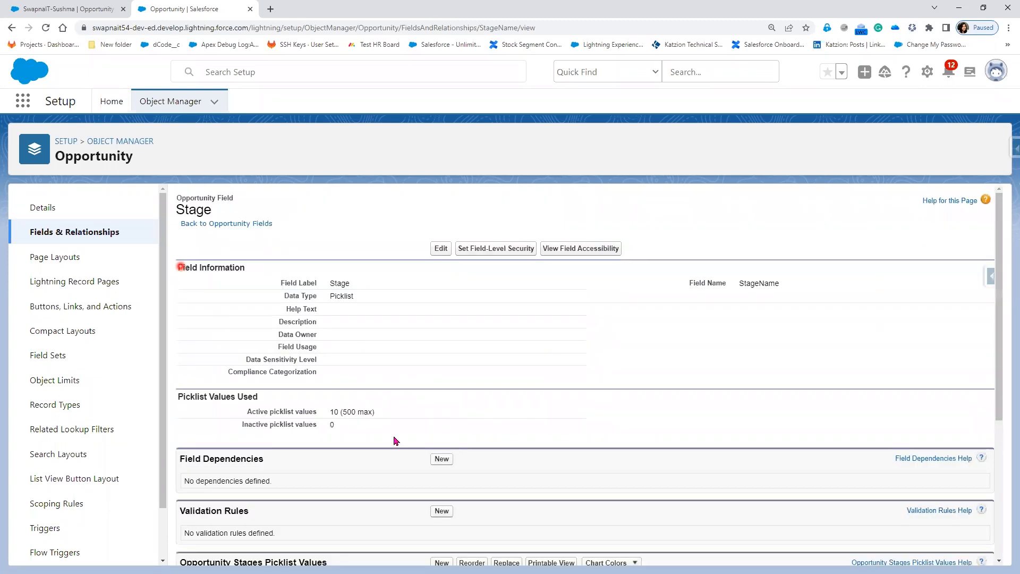
# Compare the sales path on the opportunity record with the Stage field's picklist values in setup.
pyautogui.scroll(-3, 394, 436)
pyautogui.scroll(3, 394, 436)
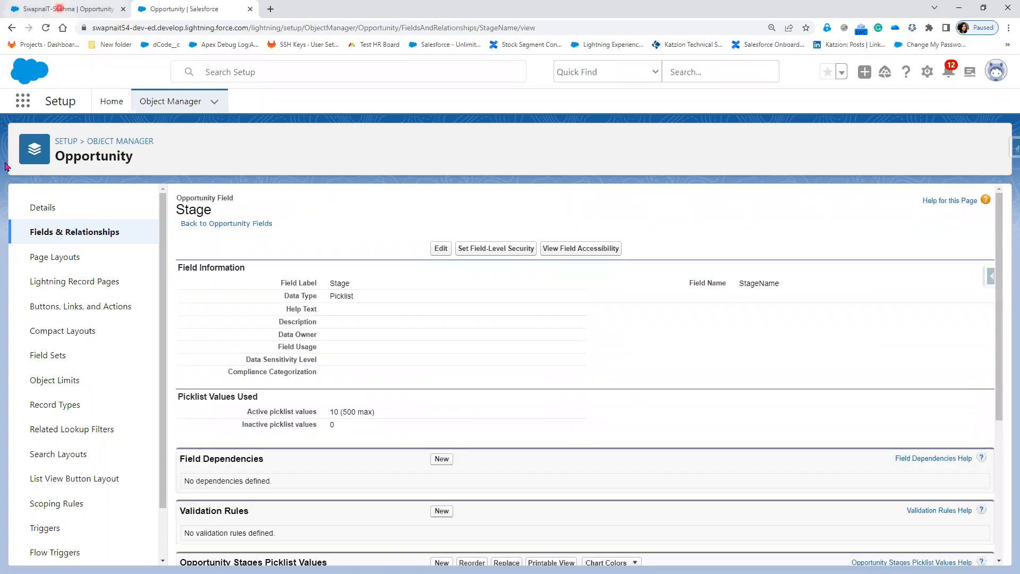
pyautogui.click(60, 9)
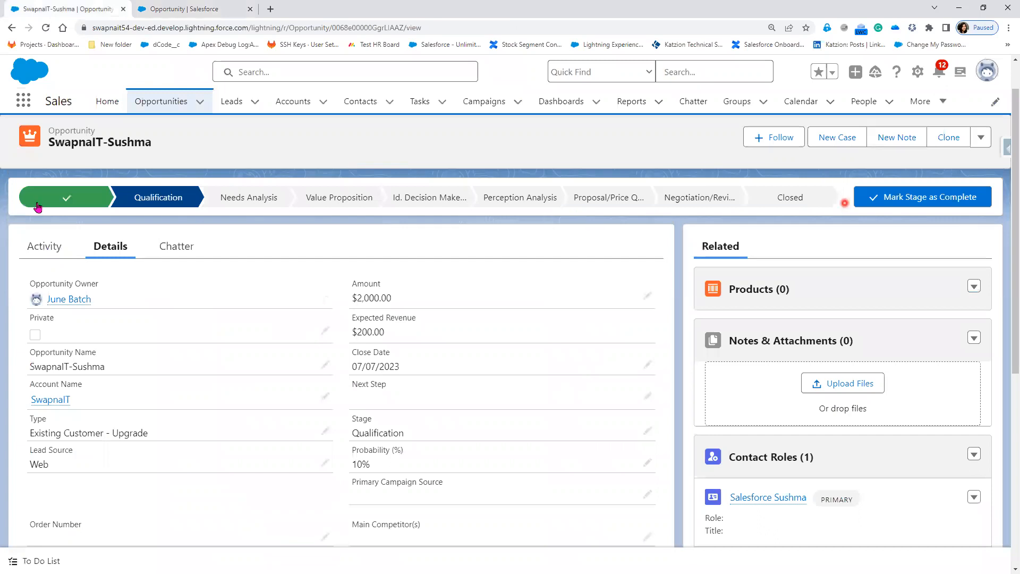
pyautogui.click(205, 10)
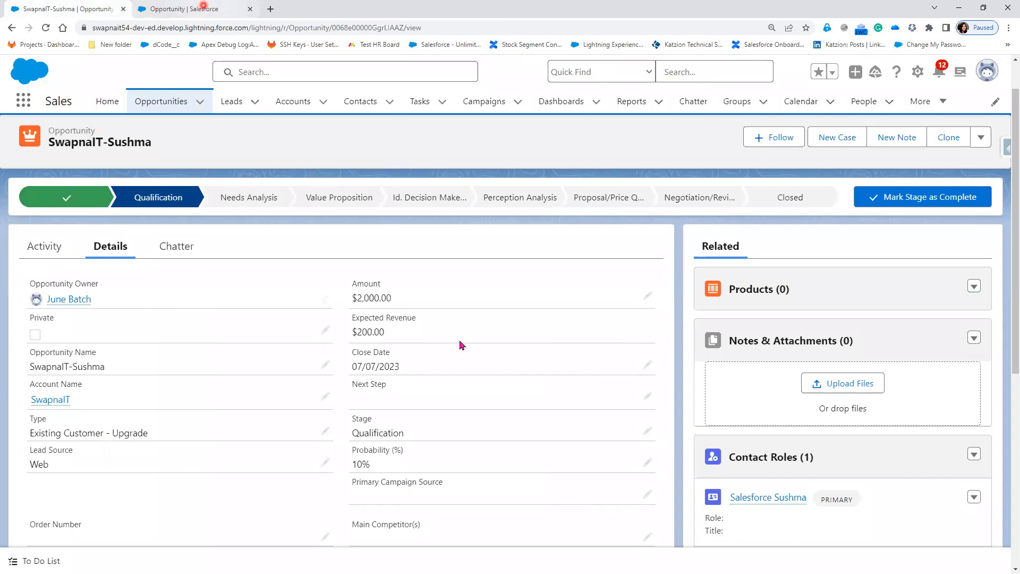
pyautogui.scroll(-4, 438, 388)
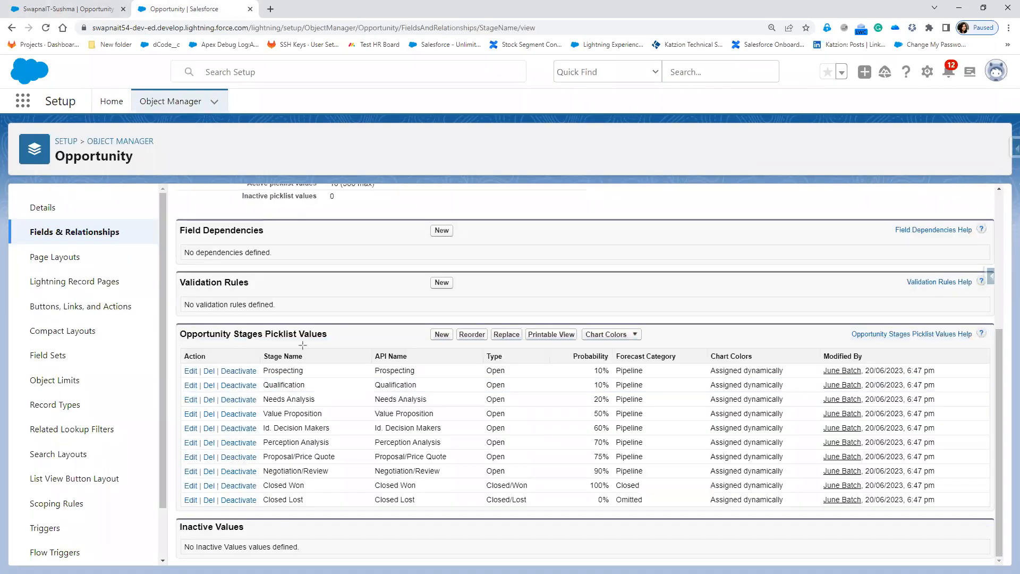
# Examine the stage names in the Opportunity Stages picklist values and the options for editing or adding a value.
pyautogui.moveTo(252, 348)
pyautogui.mouseDown()
pyautogui.moveTo(369, 528)
pyautogui.moveTo(470, 511)
pyautogui.mouseUp()
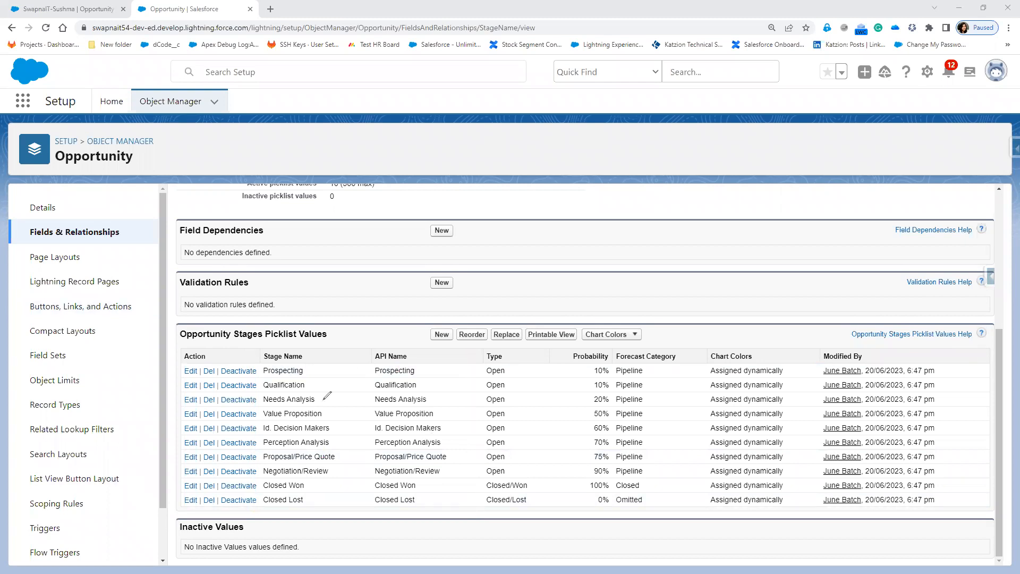
pyautogui.moveTo(264, 358); pyautogui.dragTo(236, 419)
pyautogui.moveTo(260, 513); pyautogui.dragTo(238, 419)
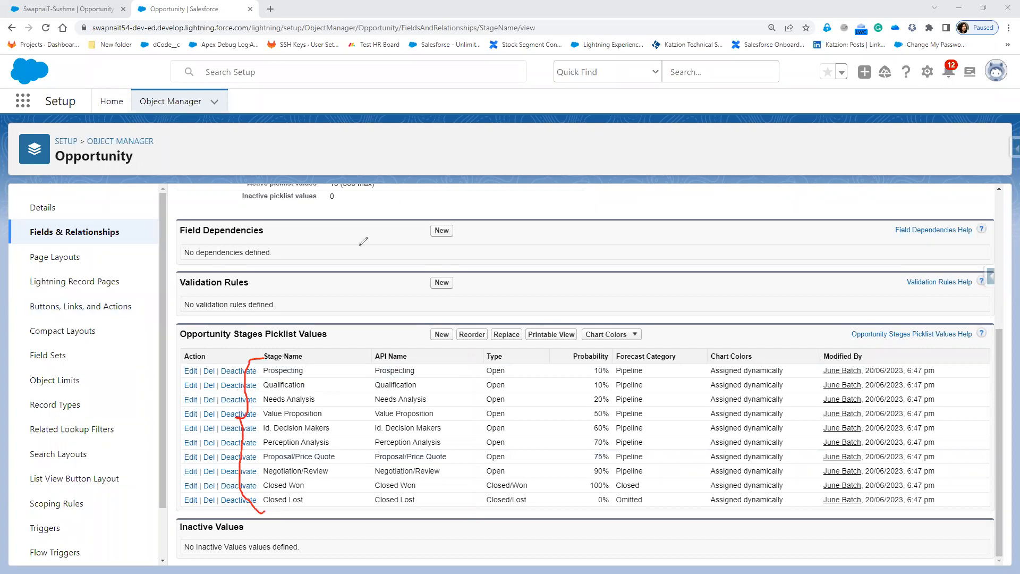
pyautogui.moveTo(391, 194); pyautogui.dragTo(394, 228)
pyautogui.moveTo(393, 193); pyautogui.dragTo(394, 226)
pyautogui.click(432, 201)
pyautogui.moveTo(446, 204); pyautogui.dragTo(491, 220)
pyautogui.moveTo(496, 185)
pyautogui.mouseDown()
pyautogui.moveTo(508, 220)
pyautogui.moveTo(539, 217)
pyautogui.mouseUp()
pyautogui.click(257, 352)
pyautogui.moveTo(329, 509)
pyautogui.mouseDown()
pyautogui.moveTo(355, 378)
pyautogui.moveTo(279, 347)
pyautogui.moveTo(267, 392)
pyautogui.mouseUp()
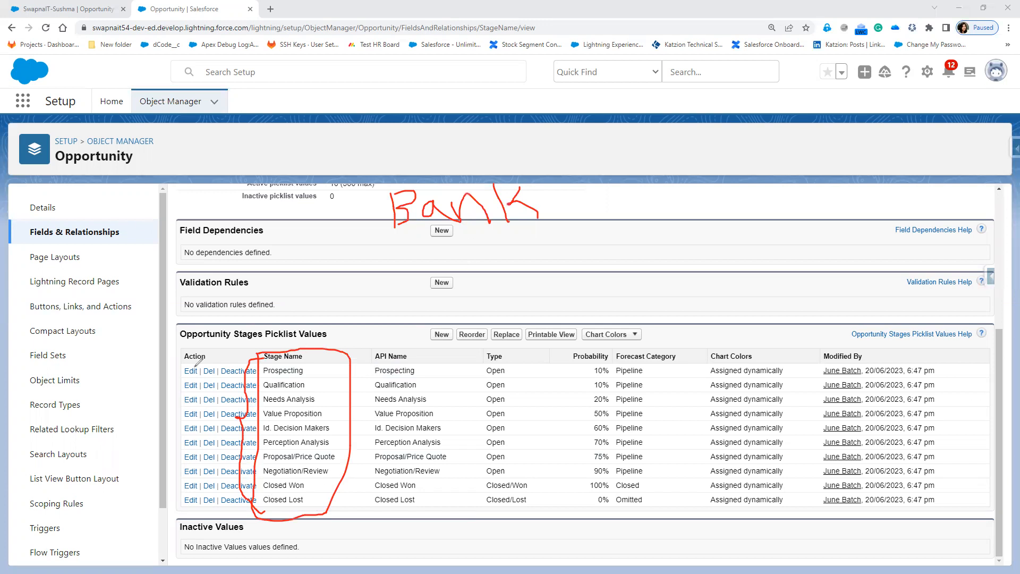
pyautogui.moveTo(191, 375); pyautogui.dragTo(199, 376)
pyautogui.moveTo(431, 348)
pyautogui.mouseDown()
pyautogui.moveTo(428, 322)
pyautogui.moveTo(428, 348)
pyautogui.mouseUp()
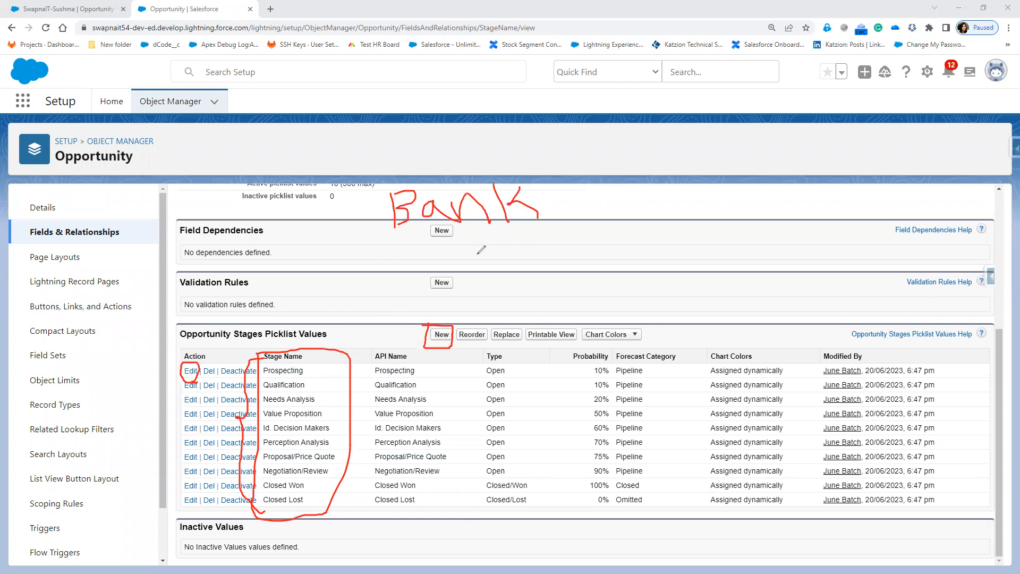
pyautogui.moveTo(481, 259)
pyautogui.mouseDown()
pyautogui.moveTo(499, 273)
pyautogui.moveTo(497, 257)
pyautogui.mouseUp()
pyautogui.moveTo(562, 241)
pyautogui.mouseDown()
pyautogui.moveTo(567, 270)
pyautogui.moveTo(585, 252)
pyautogui.moveTo(591, 270)
pyautogui.mouseUp()
pyautogui.moveTo(588, 238)
pyautogui.mouseDown()
pyautogui.moveTo(603, 252)
pyautogui.moveTo(590, 255)
pyautogui.moveTo(616, 253)
pyautogui.moveTo(653, 231)
pyautogui.mouseUp()
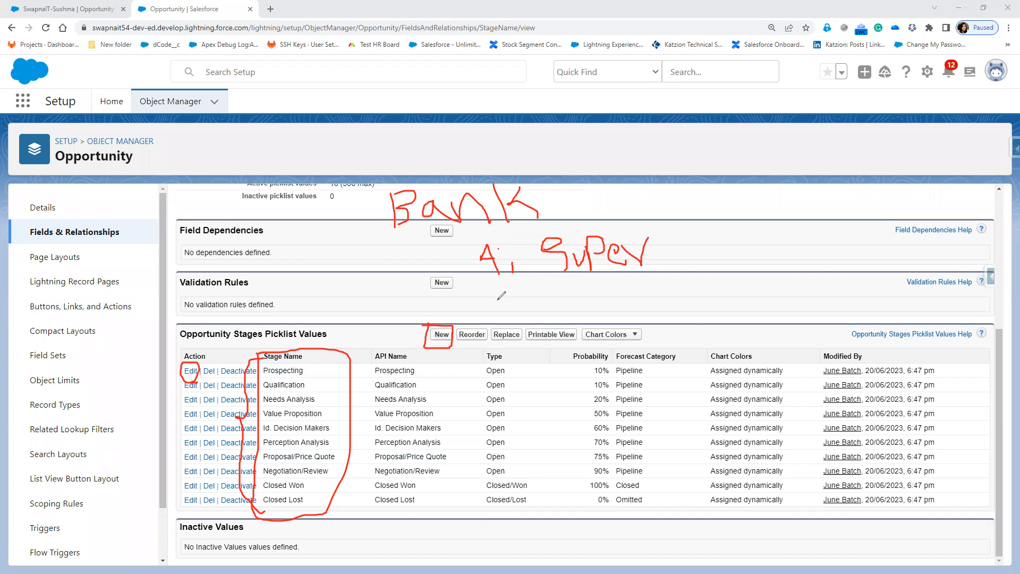
pyautogui.moveTo(480, 301); pyautogui.dragTo(513, 311)
pyautogui.moveTo(522, 280)
pyautogui.mouseDown()
pyautogui.moveTo(522, 316)
pyautogui.moveTo(573, 315)
pyautogui.mouseUp()
pyautogui.moveTo(585, 279)
pyautogui.mouseDown()
pyautogui.moveTo(601, 311)
pyautogui.moveTo(628, 290)
pyautogui.moveTo(635, 309)
pyautogui.mouseUp()
pyautogui.click(327, 383)
pyautogui.moveTo(327, 362); pyautogui.dragTo(377, 348)
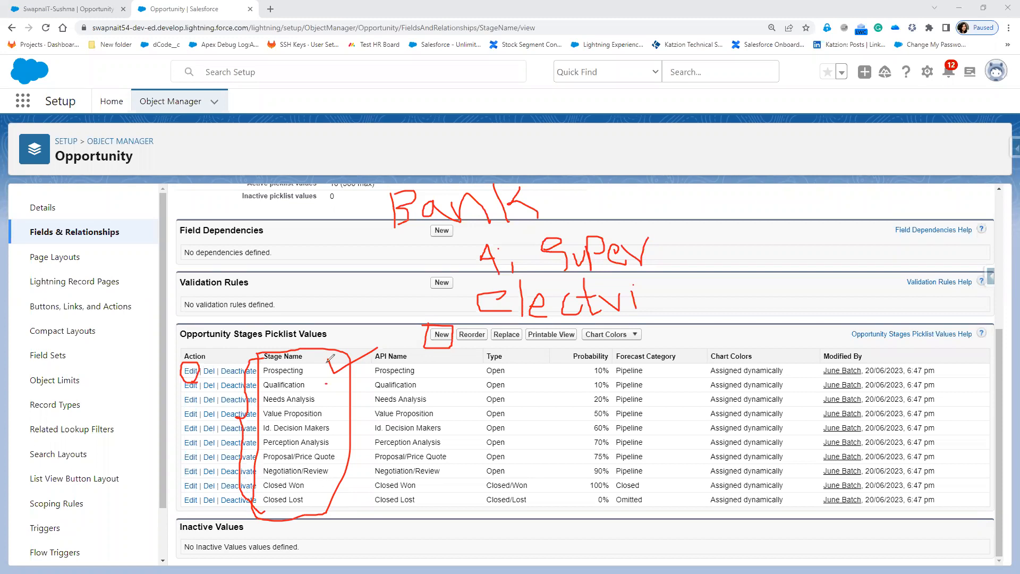
pyautogui.moveTo(328, 361); pyautogui.dragTo(334, 372)
# Check the Marketing Cloud and Sales Cloud outline in Notepad++, and return to the Stage field's setup page.
pyautogui.hotkey('alt', 'Tab')
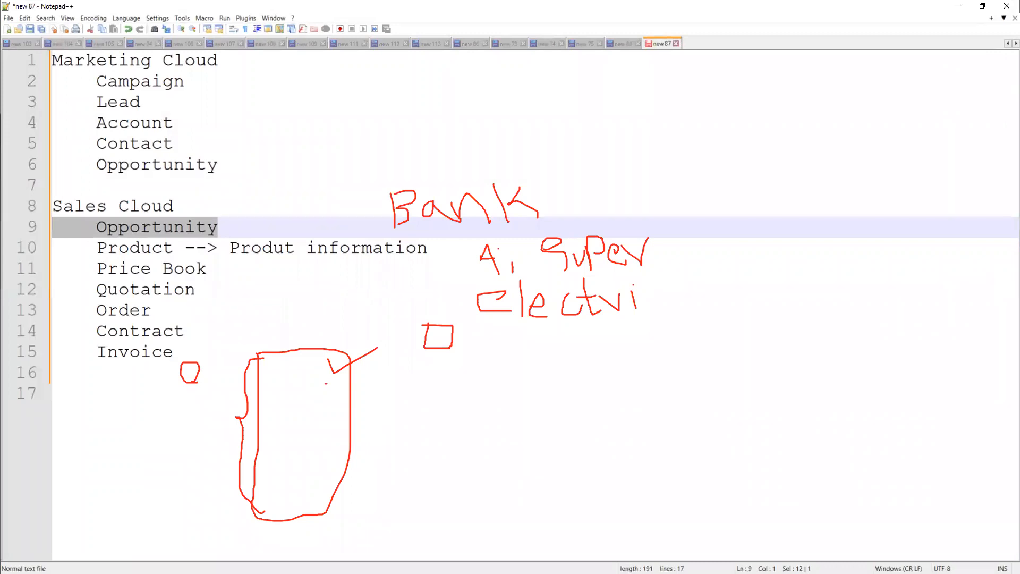
pyautogui.press('Escape')
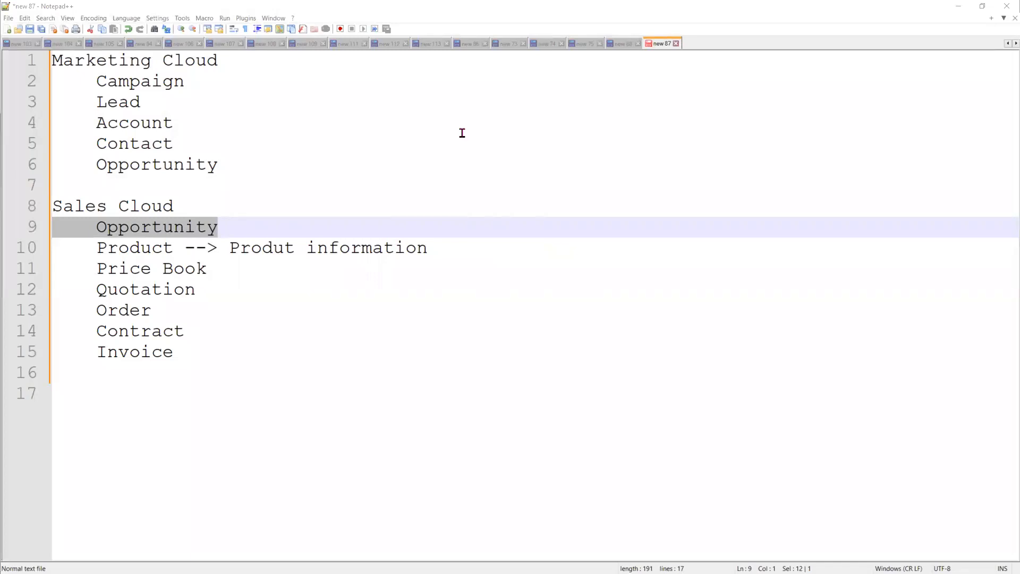
pyautogui.click(960, 11)
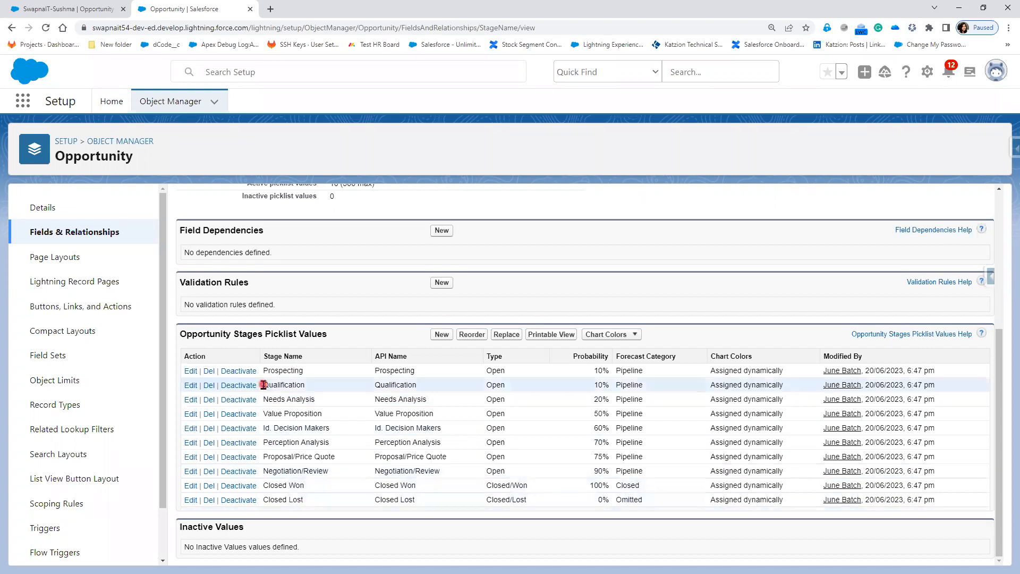
# Examine the probability assigned to each opportunity stage, from Prospecting through Closed Won and Closed Lost.
pyautogui.click(291, 366)
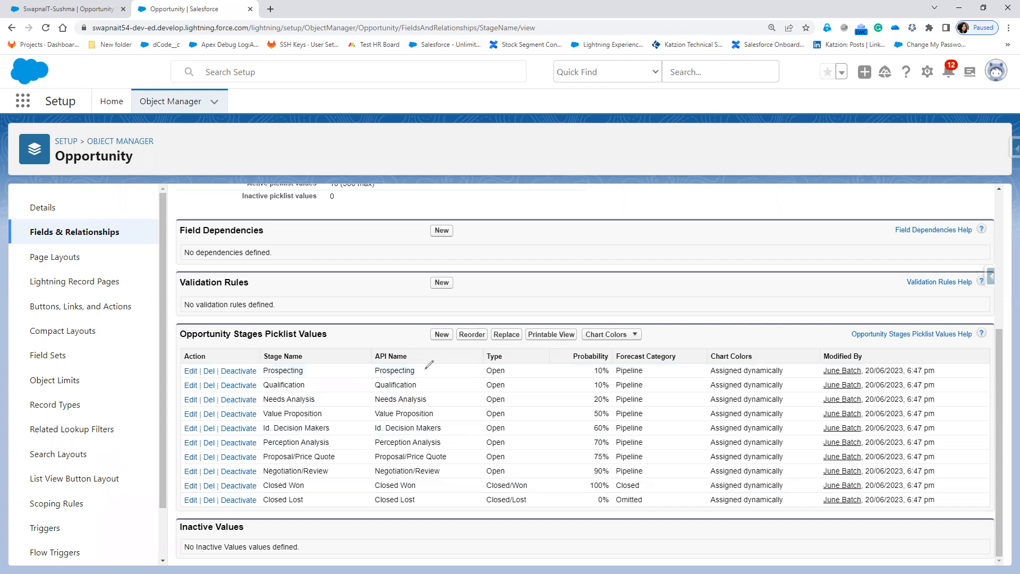
pyautogui.moveTo(424, 370); pyautogui.dragTo(585, 371)
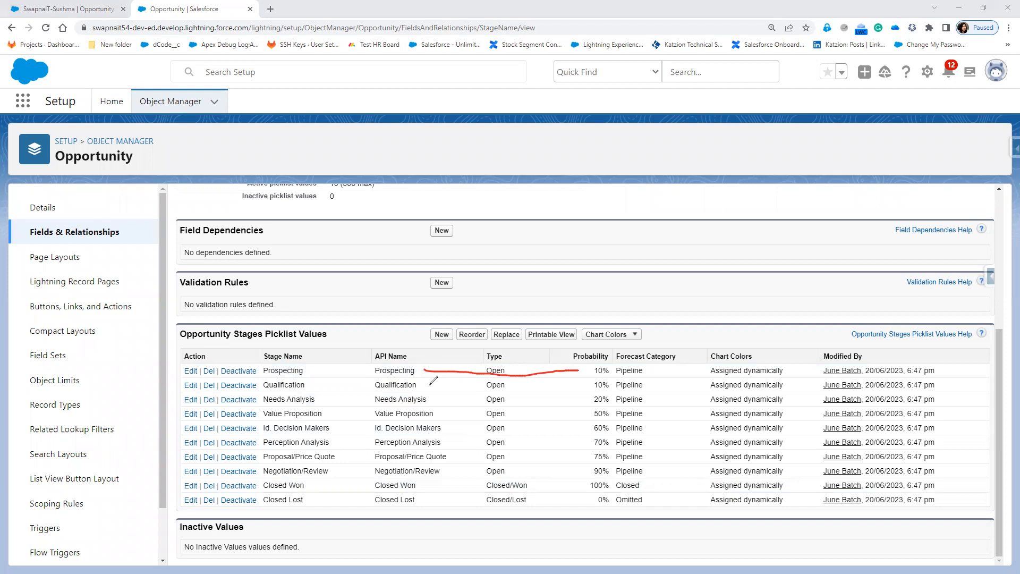
pyautogui.moveTo(426, 384); pyautogui.dragTo(589, 387)
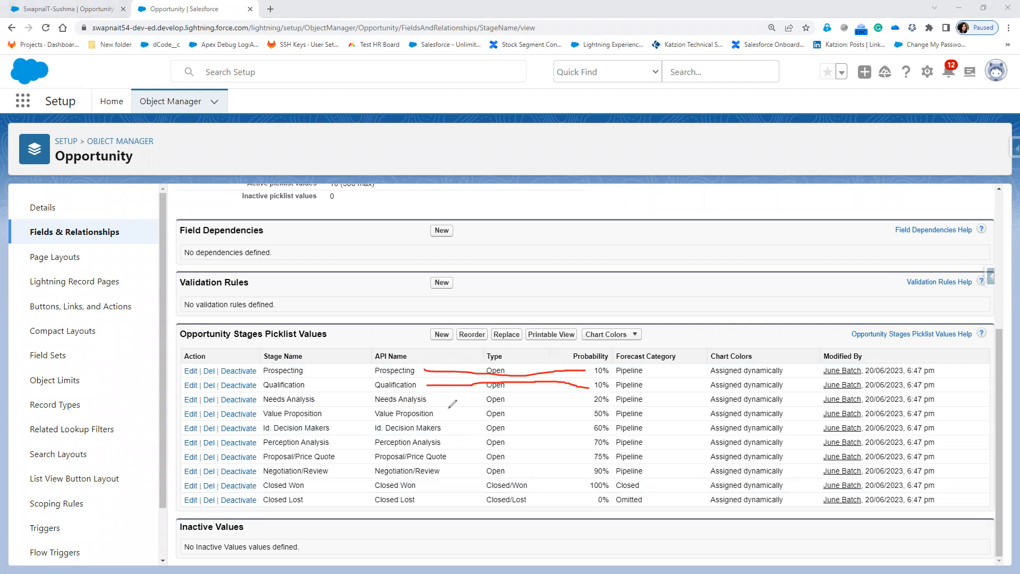
pyautogui.moveTo(436, 397); pyautogui.dragTo(583, 405)
pyautogui.moveTo(439, 413); pyautogui.dragTo(491, 413)
pyautogui.moveTo(577, 419); pyautogui.dragTo(582, 417)
pyautogui.moveTo(452, 426); pyautogui.dragTo(552, 428)
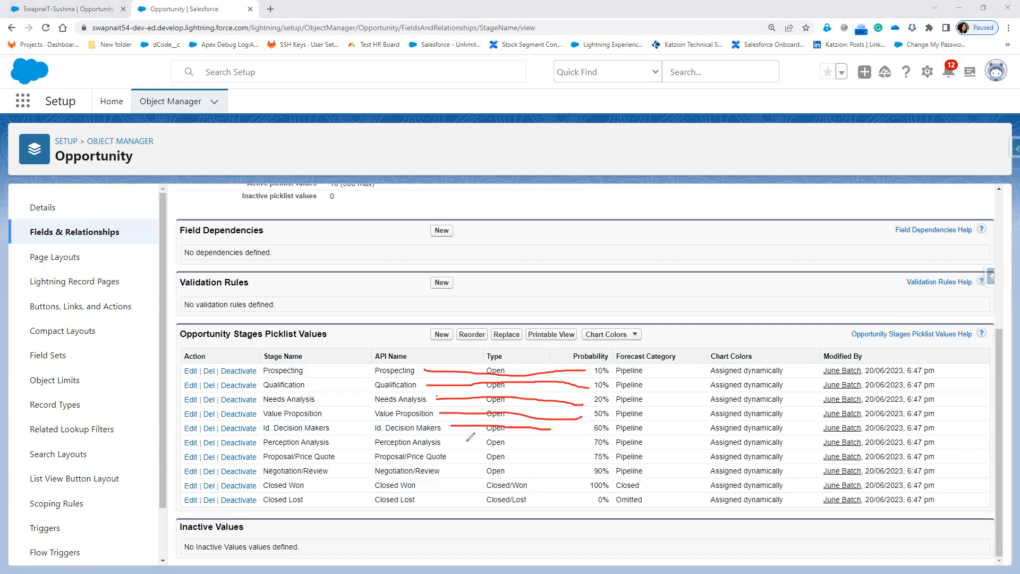
pyautogui.moveTo(457, 440); pyautogui.dragTo(585, 445)
pyautogui.moveTo(464, 456); pyautogui.dragTo(571, 456)
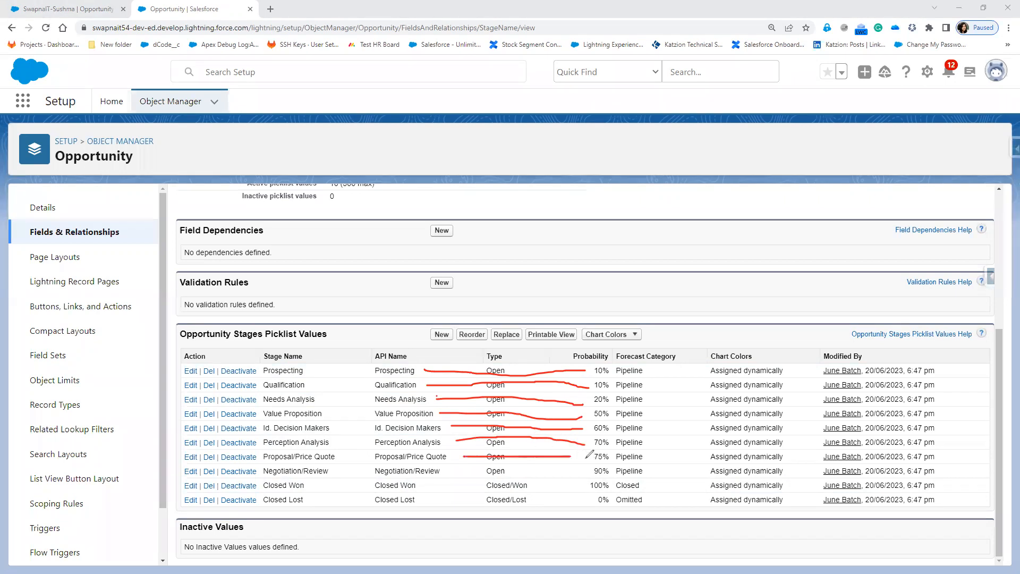
pyautogui.moveTo(528, 468)
pyautogui.mouseDown()
pyautogui.moveTo(586, 470)
pyautogui.moveTo(574, 470)
pyautogui.mouseUp()
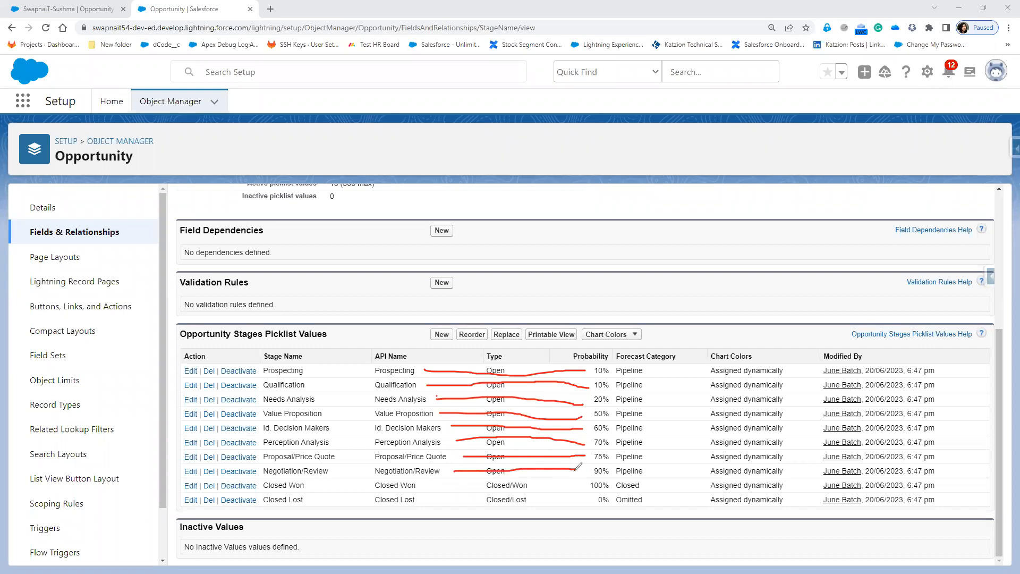
pyautogui.moveTo(449, 487); pyautogui.dragTo(581, 484)
pyautogui.moveTo(491, 500); pyautogui.dragTo(583, 498)
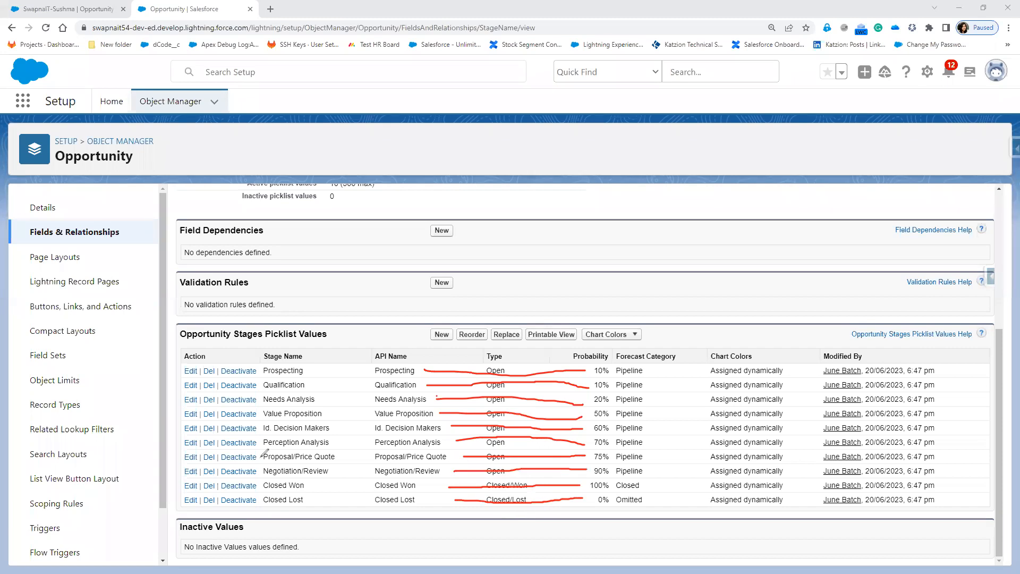
pyautogui.press('e')
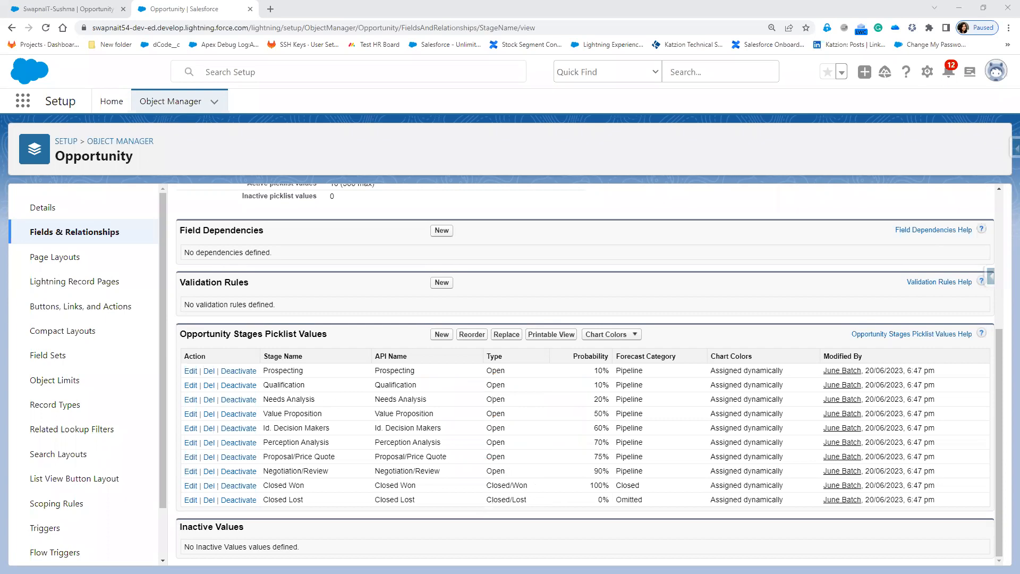
# Open the form for adding new values to the Opportunity Stages picklist.
pyautogui.click(227, 341)
pyautogui.click(353, 391)
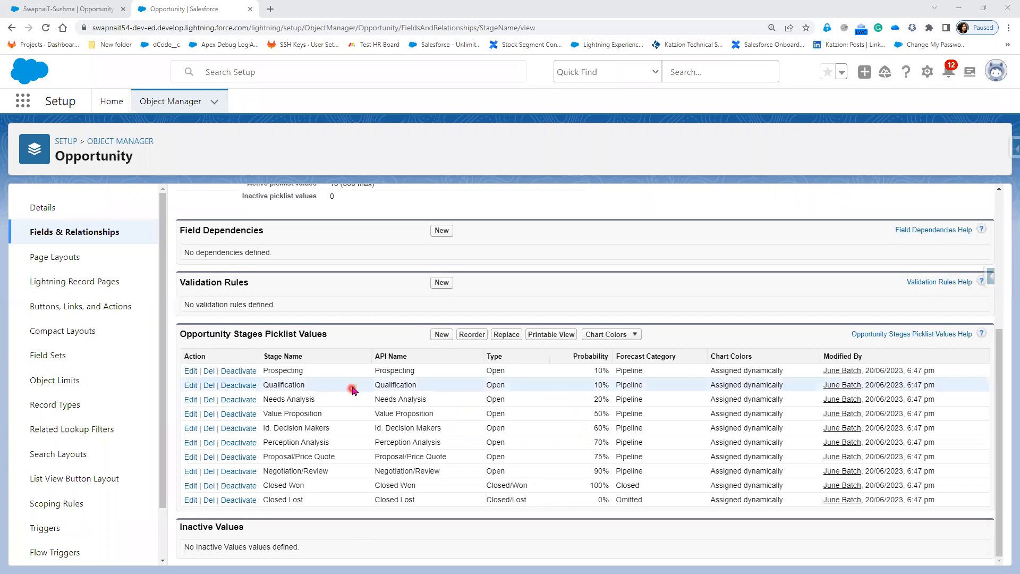
pyautogui.click(441, 335)
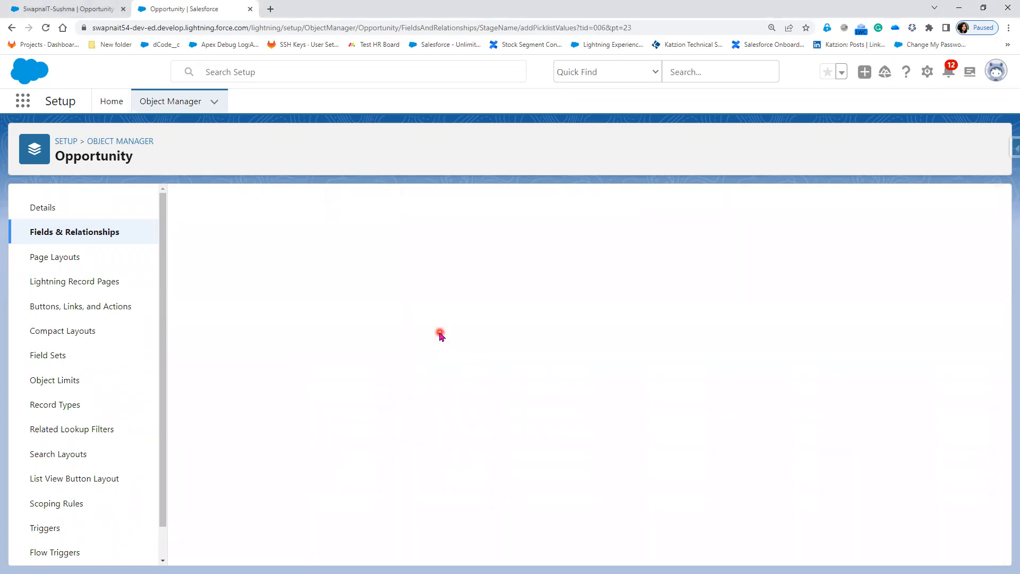
# Enter Initial Discussion as the new stage's name and set its probability to 5.
pyautogui.click(395, 335)
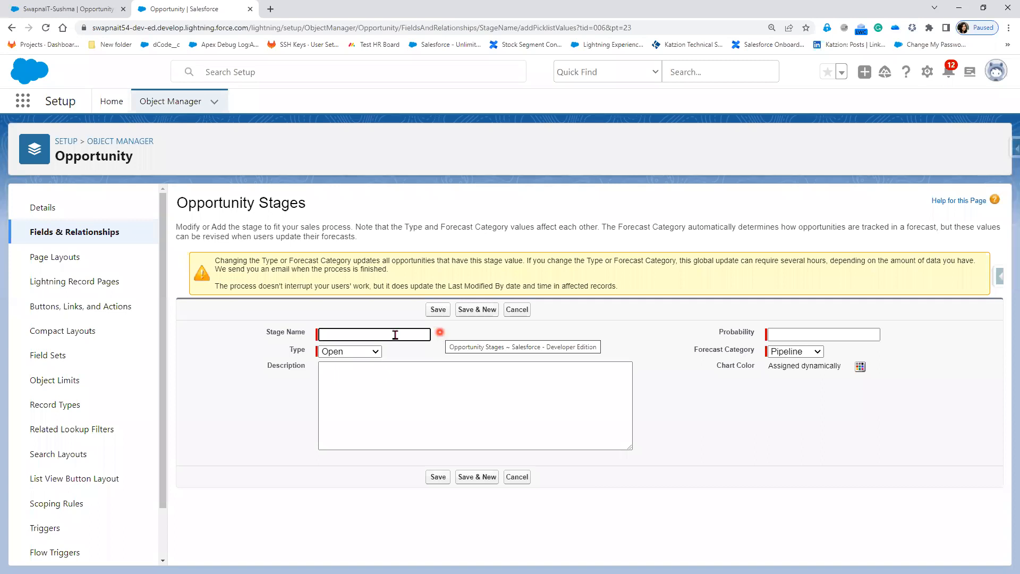
pyautogui.click(395, 335)
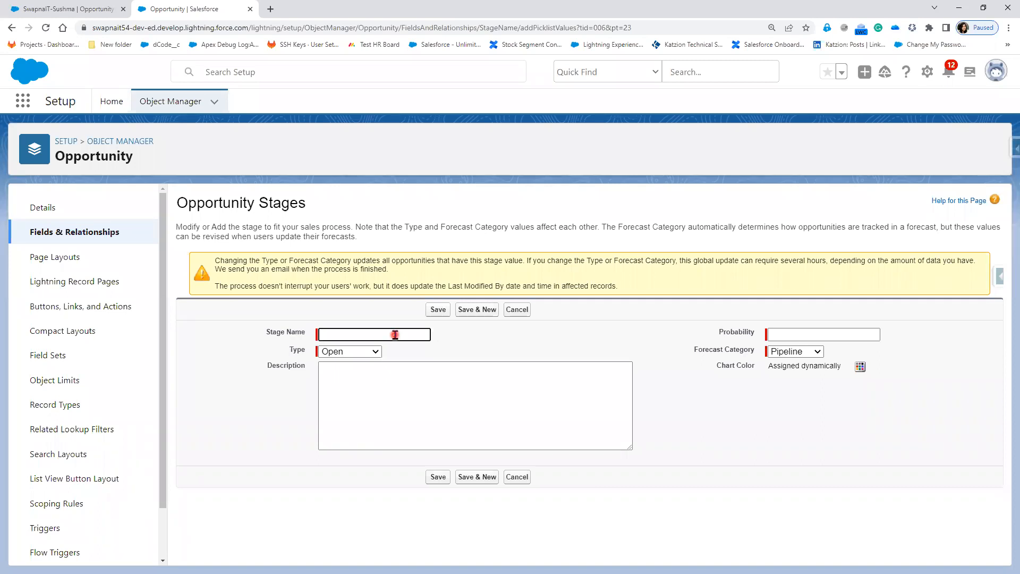
pyautogui.write('Initi')
pyautogui.write('al iscussi')
pyautogui.hotkey('ctrl', 'BackSpace')
pyautogui.write('Discussion')
pyautogui.press('Tab')
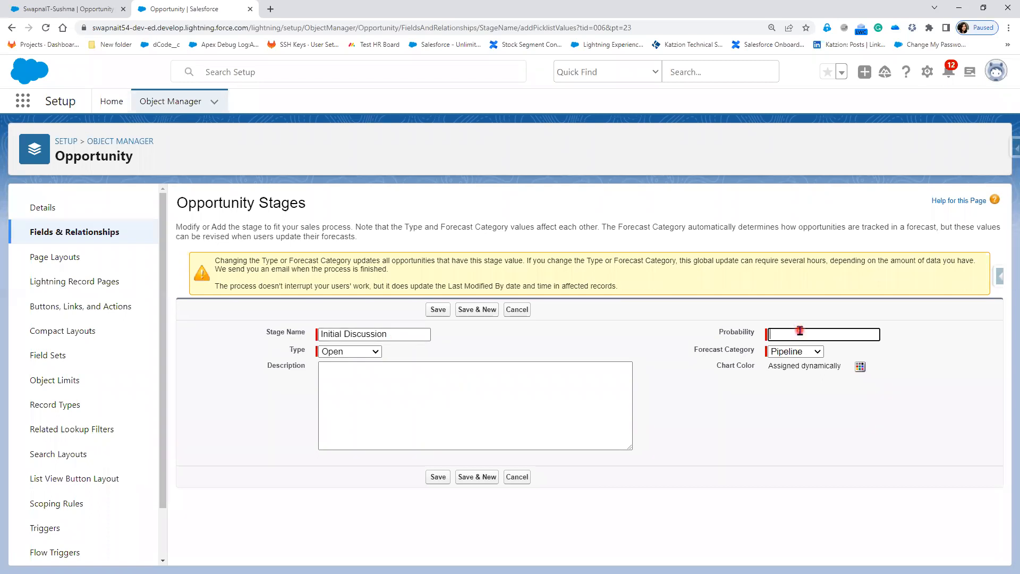
pyautogui.write('5')
pyautogui.click(785, 402)
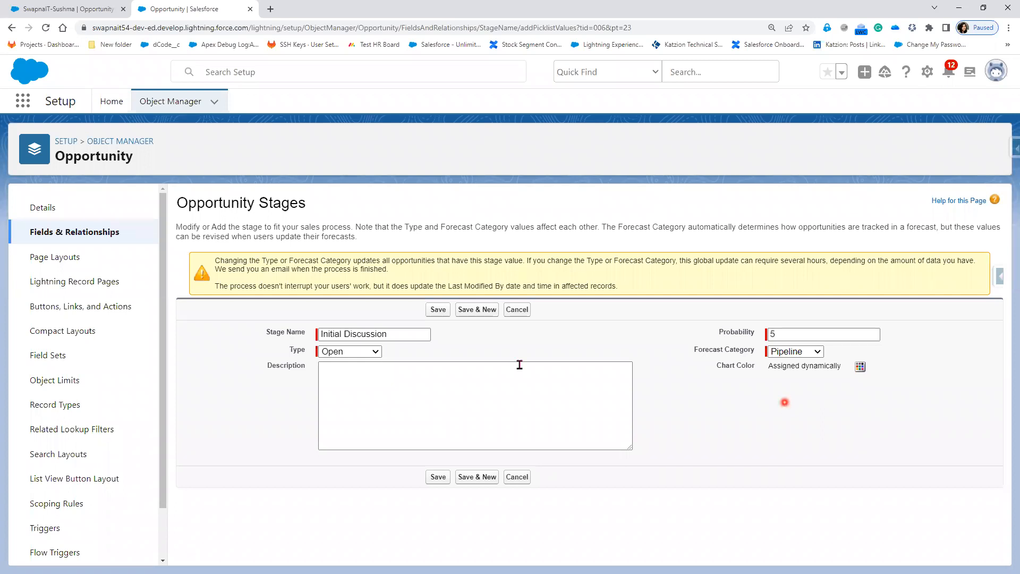
# Keep the new stage's type as Open and forecast category as Pipeline, save it, and check its entry among the picklist values.
pyautogui.click(326, 352)
pyautogui.click(343, 346)
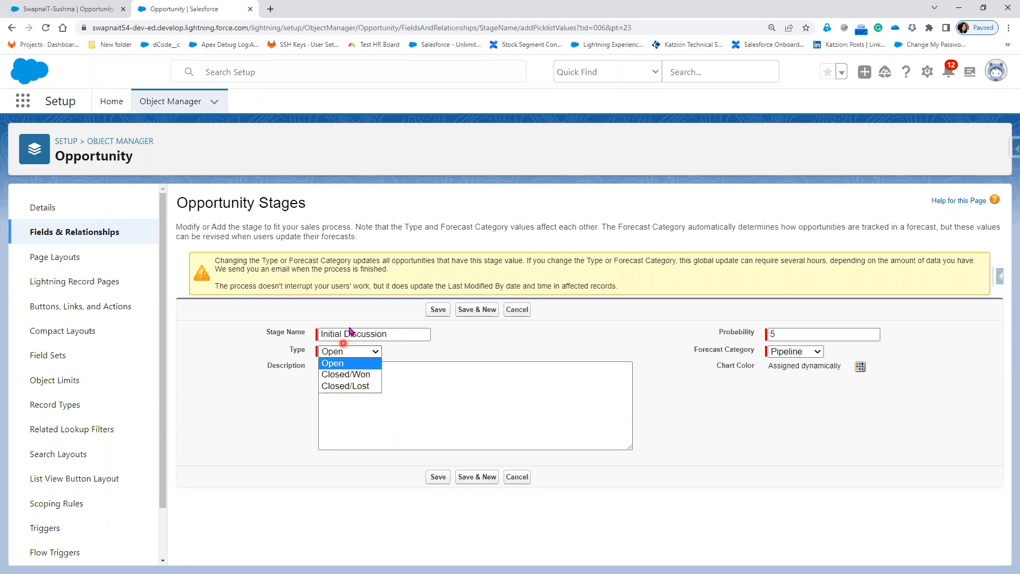
pyautogui.moveTo(322, 334); pyautogui.dragTo(398, 333)
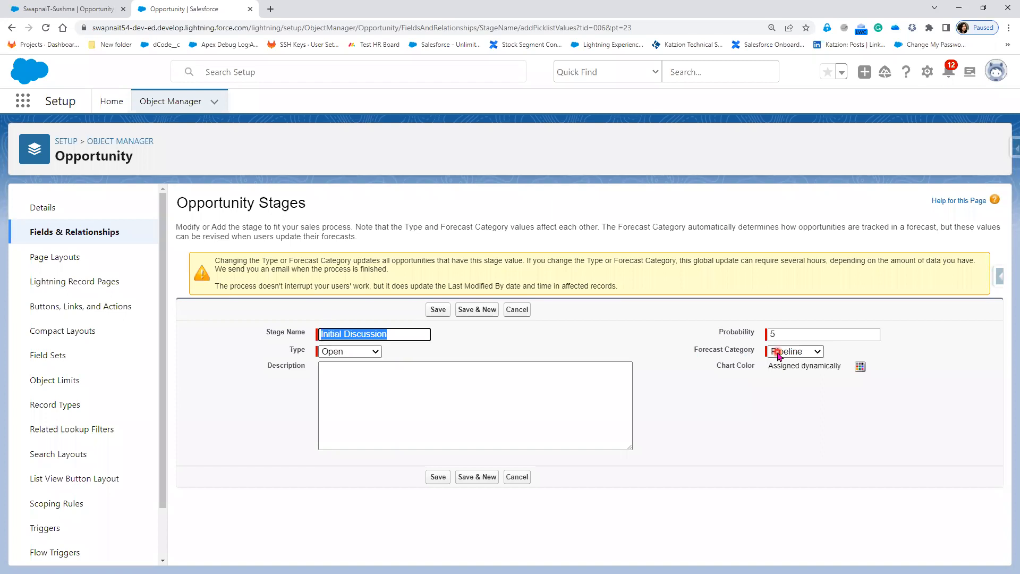
pyautogui.click(435, 481)
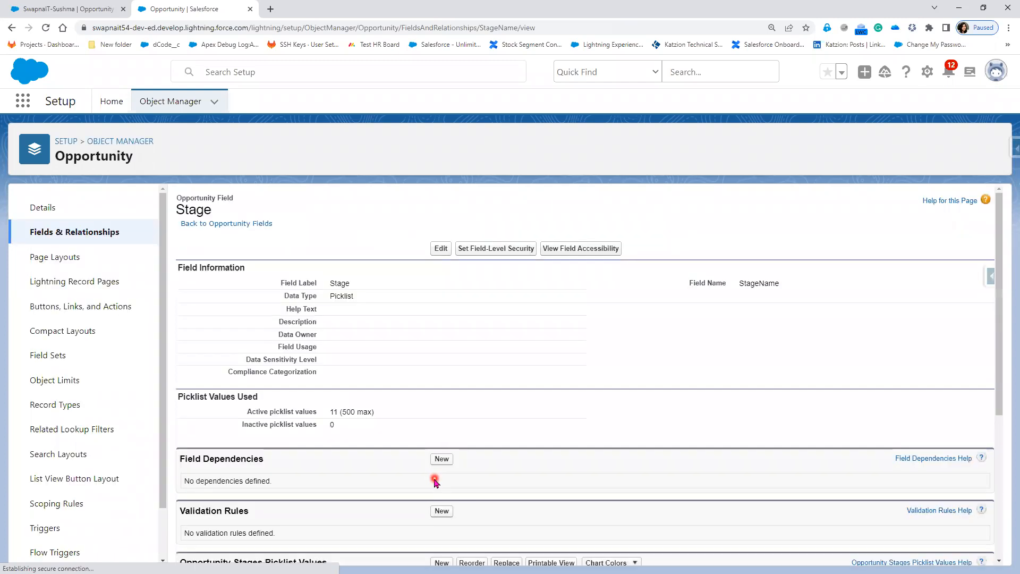
pyautogui.scroll(-4, 434, 481)
pyautogui.scroll(-1, 297, 507)
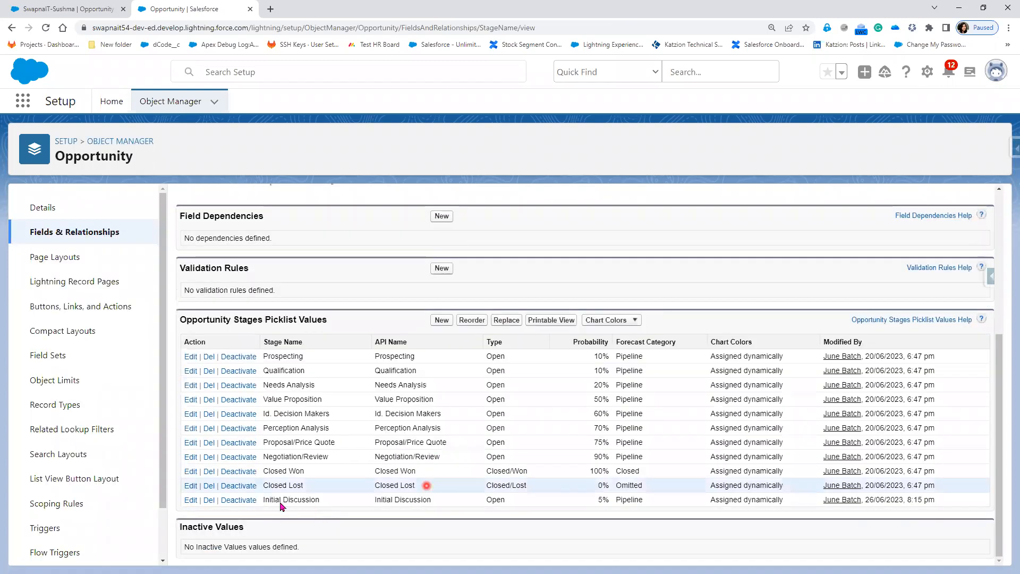
pyautogui.doubleClick(338, 506)
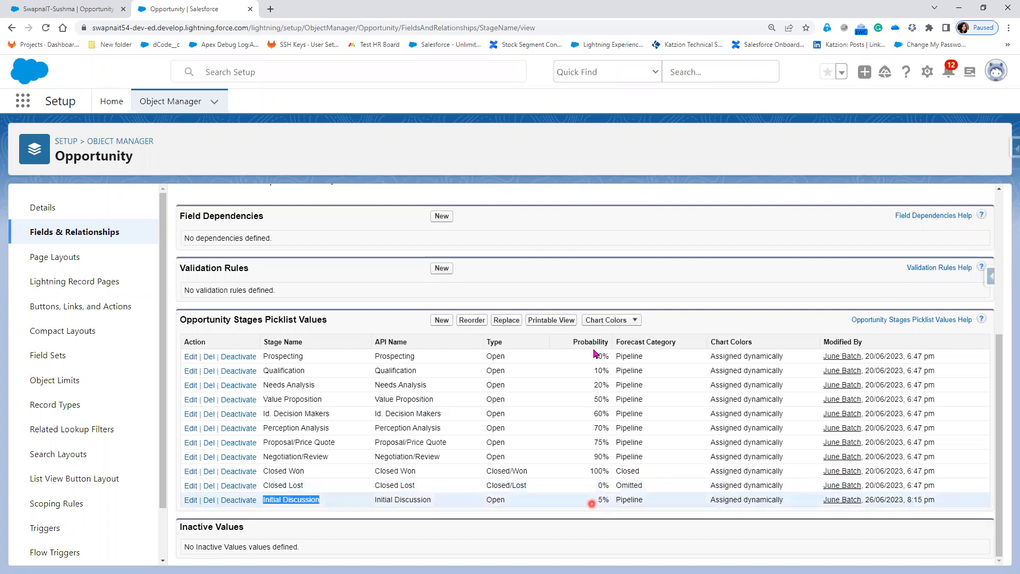
# Open the reordering of the stage picklist values and move Initial Discussion to the top of the list.
pyautogui.click(471, 324)
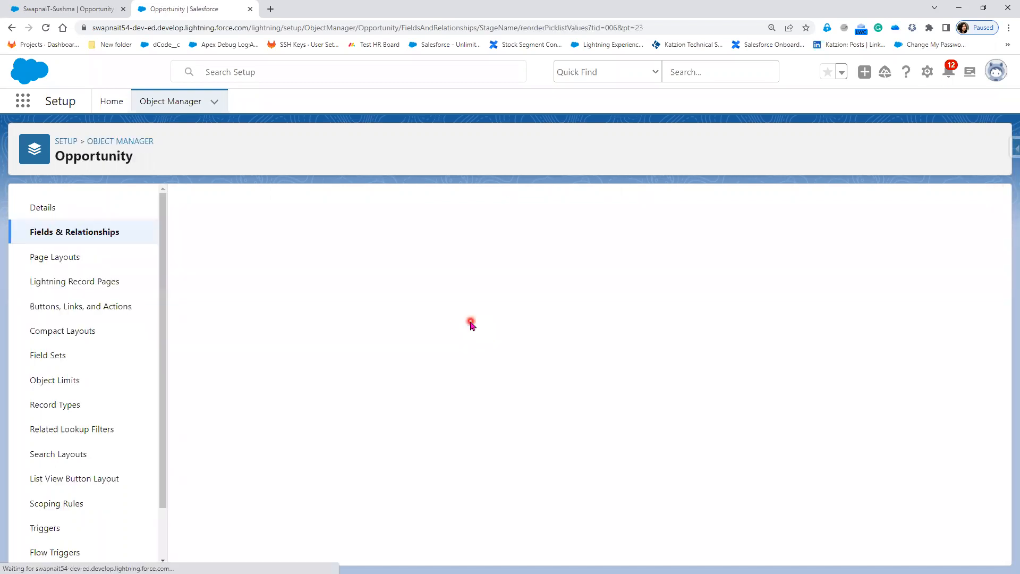
pyautogui.click(410, 421)
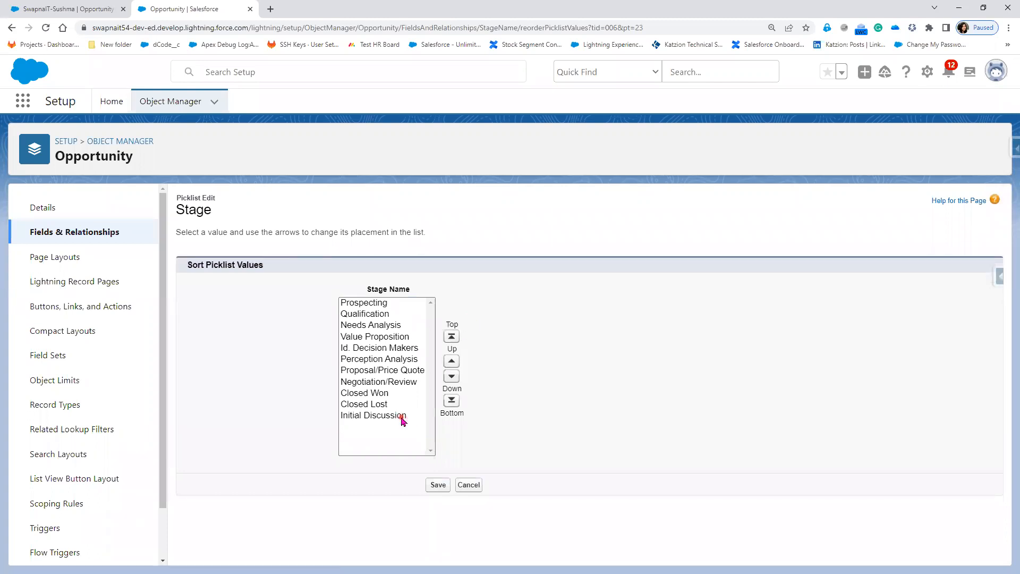
pyautogui.click(402, 420)
pyautogui.click(456, 341)
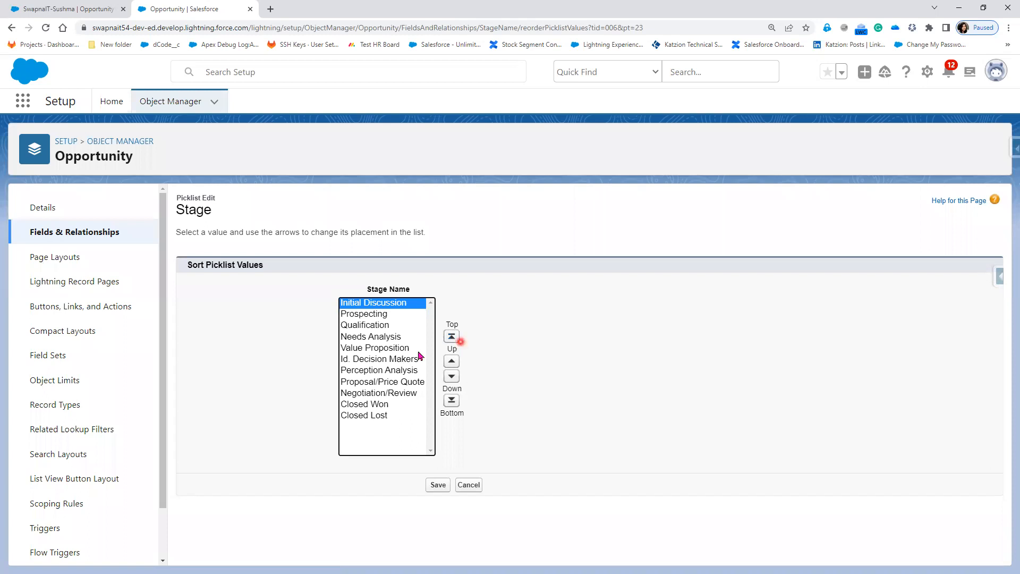
# Try shifting Qualification down and back up in the stage order.
pyautogui.click(389, 327)
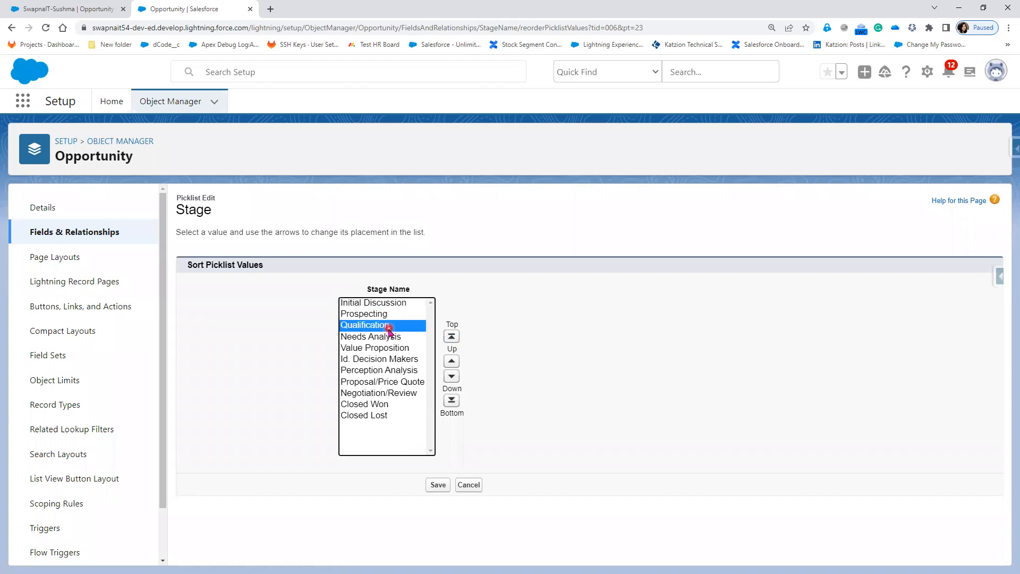
pyautogui.click(458, 378)
pyautogui.doubleClick(458, 381)
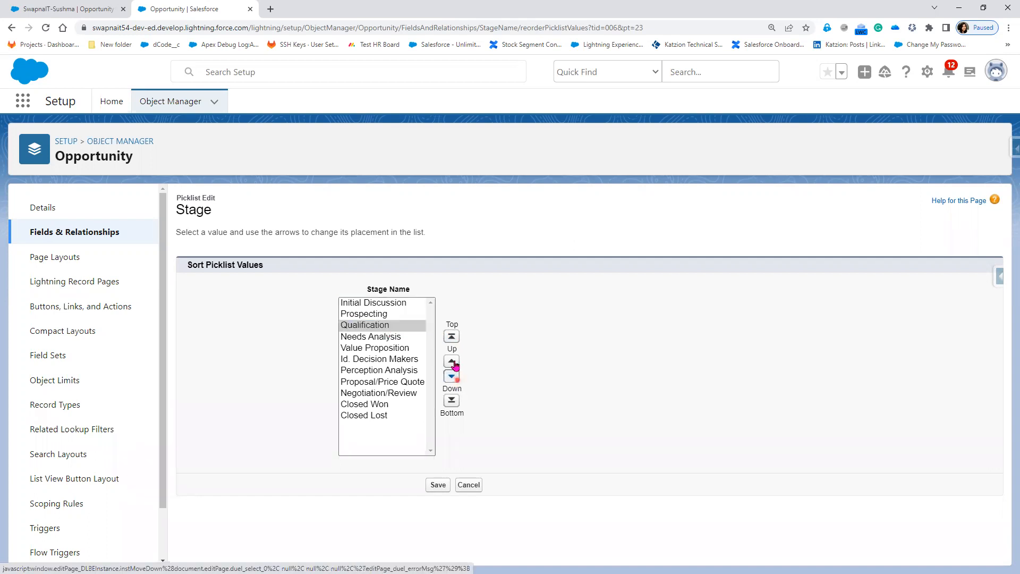
pyautogui.click(454, 362)
pyautogui.click(453, 361)
# Save the new stage order and return to the Opportunity Stages picklist values.
pyautogui.click(439, 486)
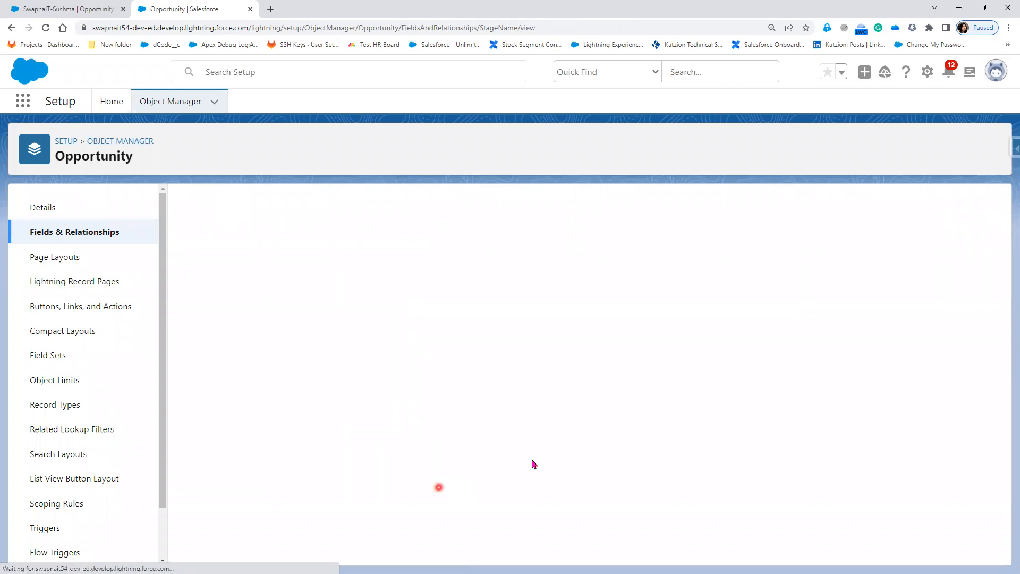
pyautogui.scroll(-4, 564, 442)
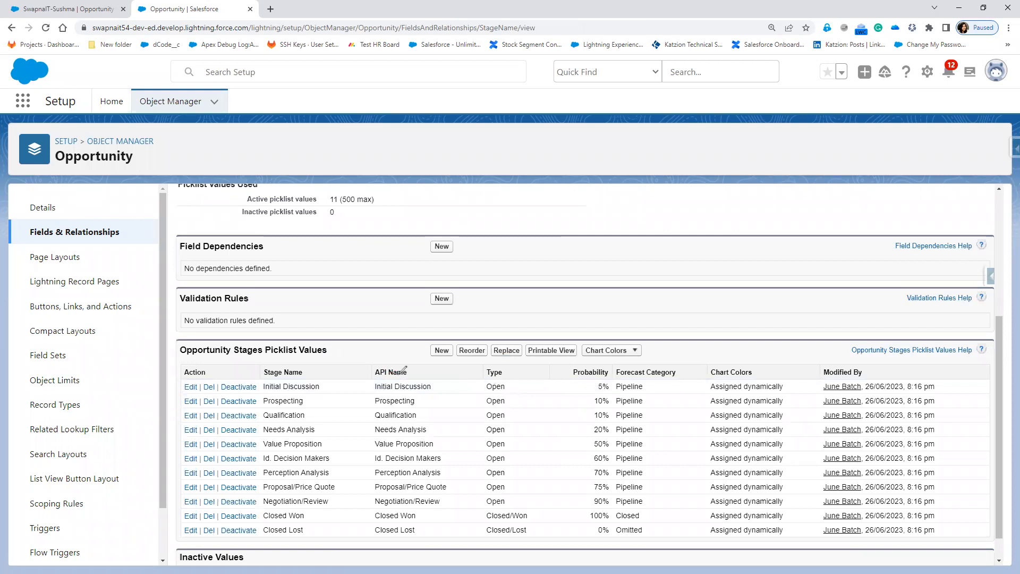
# Examine the types and probabilities of the open stages, and the types of the Closed Won and Closed Lost stages.
pyautogui.moveTo(359, 379); pyautogui.dragTo(567, 367)
pyautogui.moveTo(620, 438); pyautogui.dragTo(567, 367)
pyautogui.moveTo(620, 491); pyautogui.dragTo(613, 506)
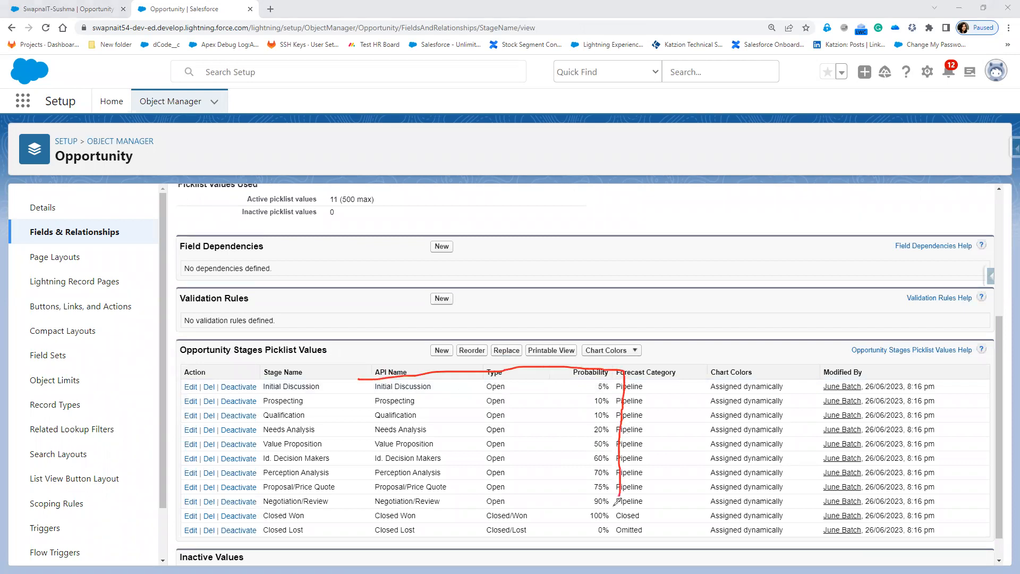
pyautogui.moveTo(495, 499)
pyautogui.mouseDown()
pyautogui.moveTo(408, 508)
pyautogui.moveTo(360, 370)
pyautogui.mouseUp()
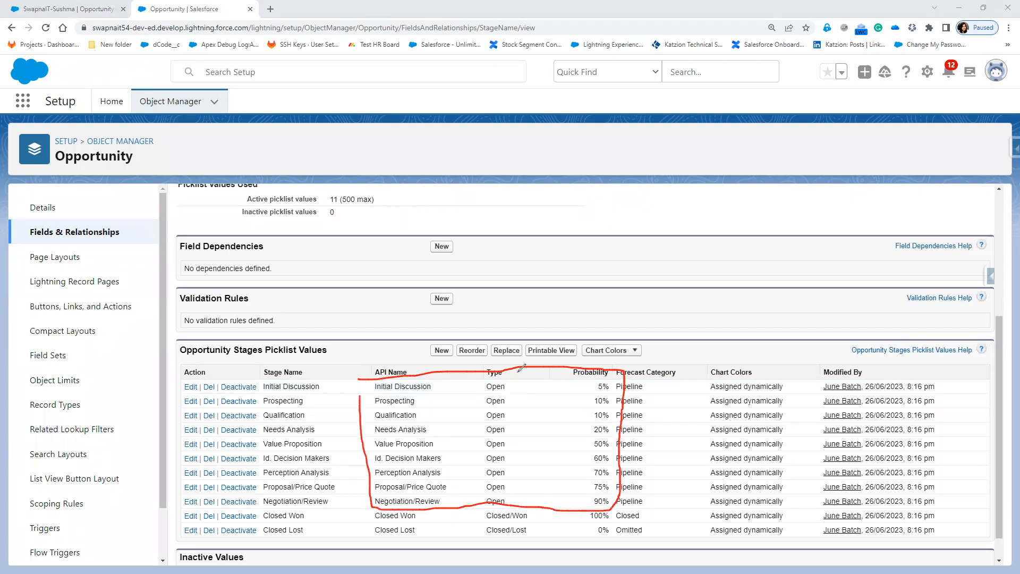
pyautogui.moveTo(516, 431)
pyautogui.mouseDown()
pyautogui.moveTo(521, 475)
pyautogui.moveTo(504, 488)
pyautogui.mouseUp()
pyautogui.moveTo(651, 523); pyautogui.dragTo(672, 514)
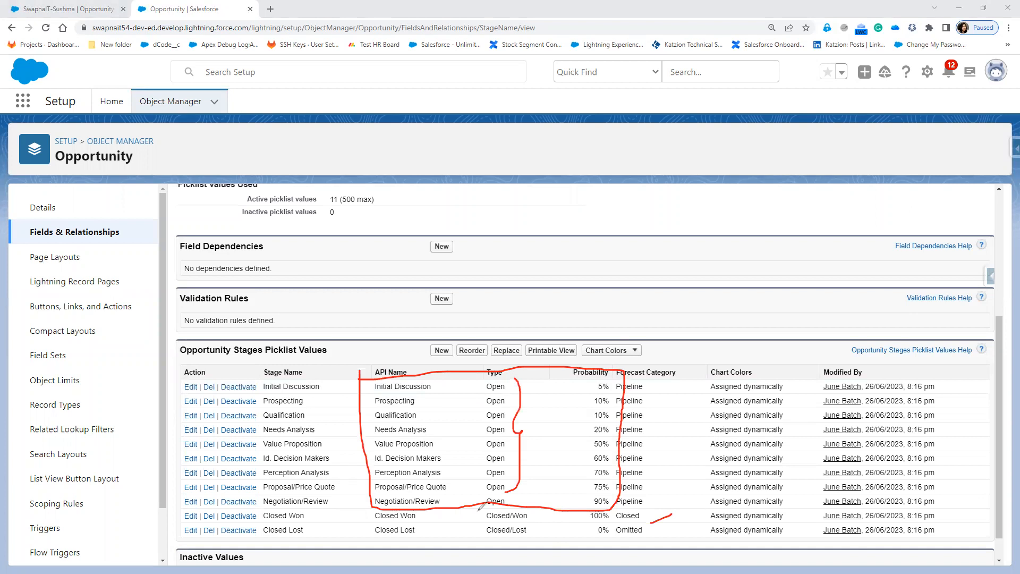
pyautogui.moveTo(478, 512)
pyautogui.mouseDown()
pyautogui.moveTo(547, 518)
pyautogui.moveTo(490, 511)
pyautogui.mouseUp()
pyautogui.moveTo(475, 523)
pyautogui.mouseDown()
pyautogui.moveTo(475, 532)
pyautogui.moveTo(546, 547)
pyautogui.moveTo(550, 524)
pyautogui.moveTo(503, 516)
pyautogui.moveTo(484, 525)
pyautogui.moveTo(509, 527)
pyautogui.moveTo(508, 542)
pyautogui.mouseUp()
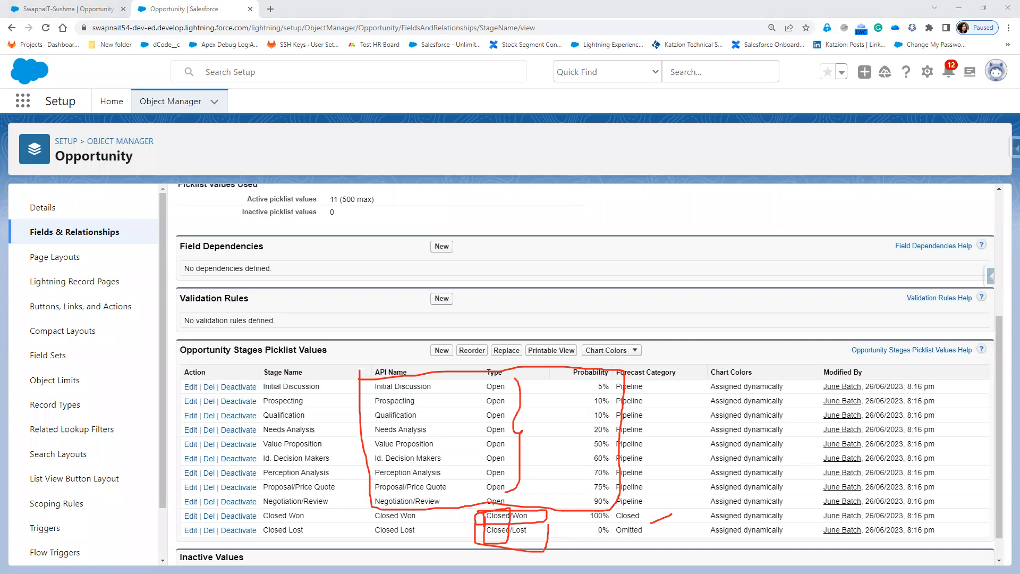
pyautogui.press('Escape')
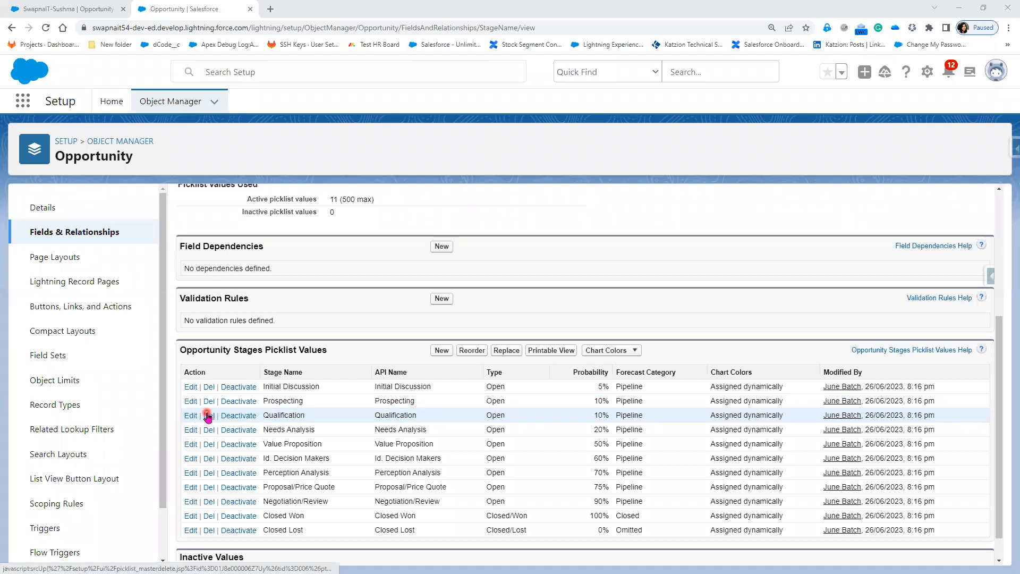
# Deactivate the Qualification stage, and reload the Stage field page to check the inactive values.
pyautogui.click(238, 419)
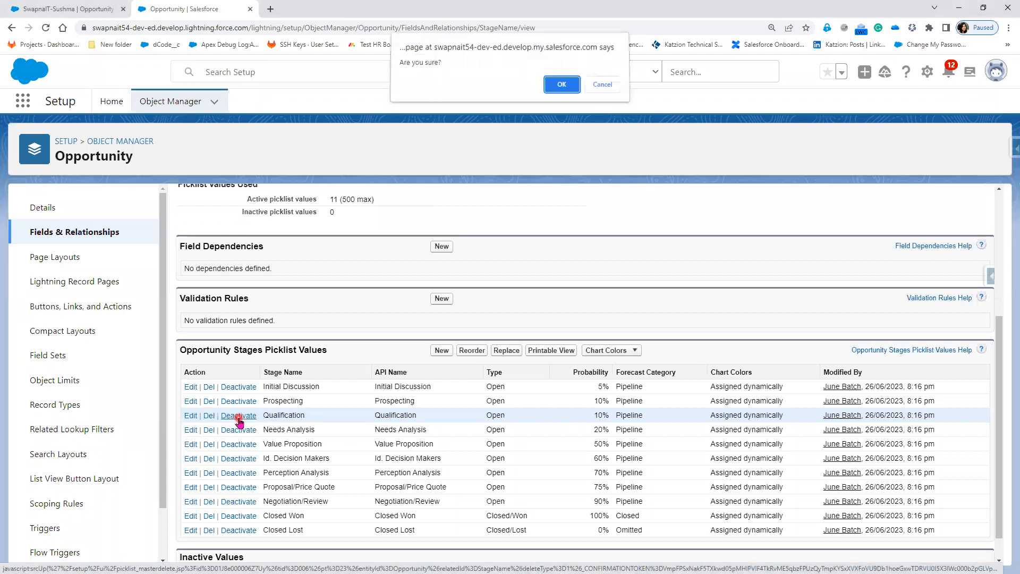
pyautogui.click(561, 88)
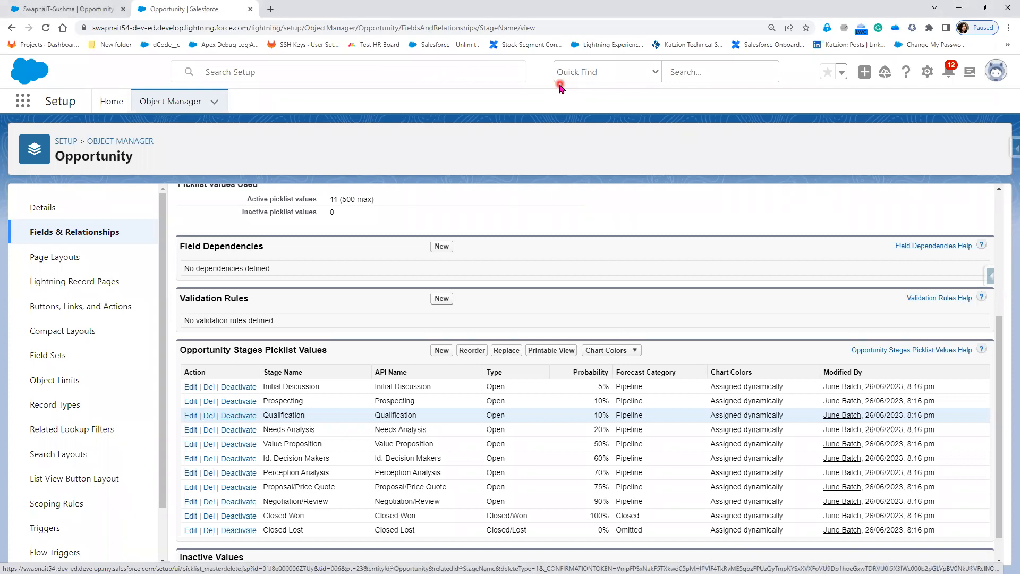
pyautogui.click(406, 350)
pyautogui.scroll(-1, 407, 350)
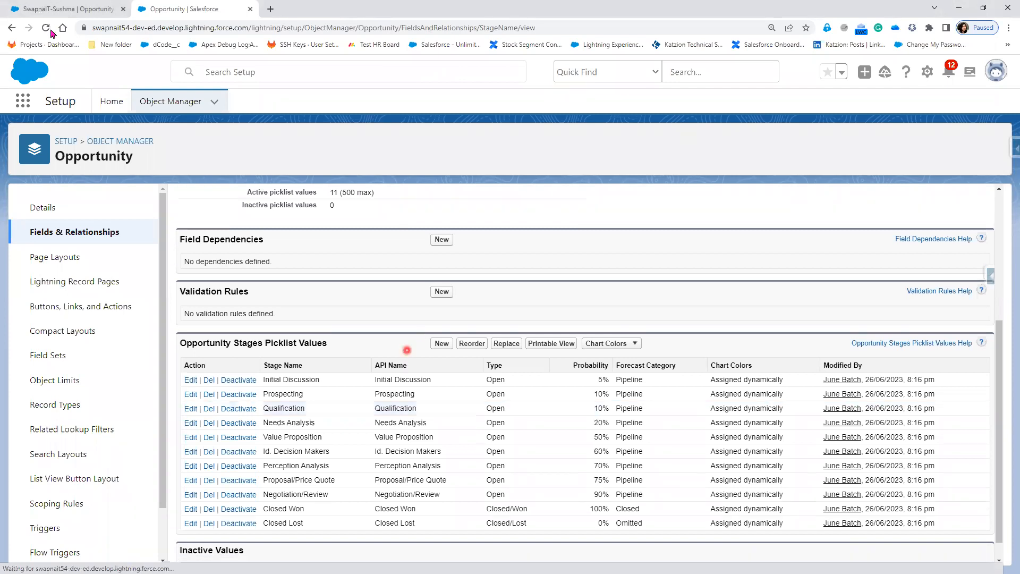
pyautogui.click(50, 30)
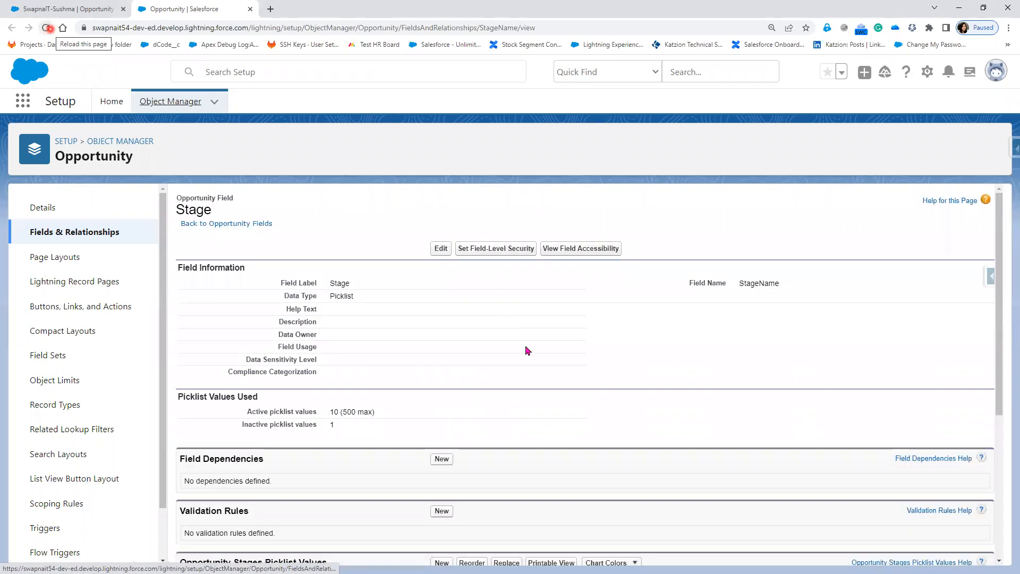
pyautogui.click(527, 348)
pyautogui.scroll(-5, 528, 350)
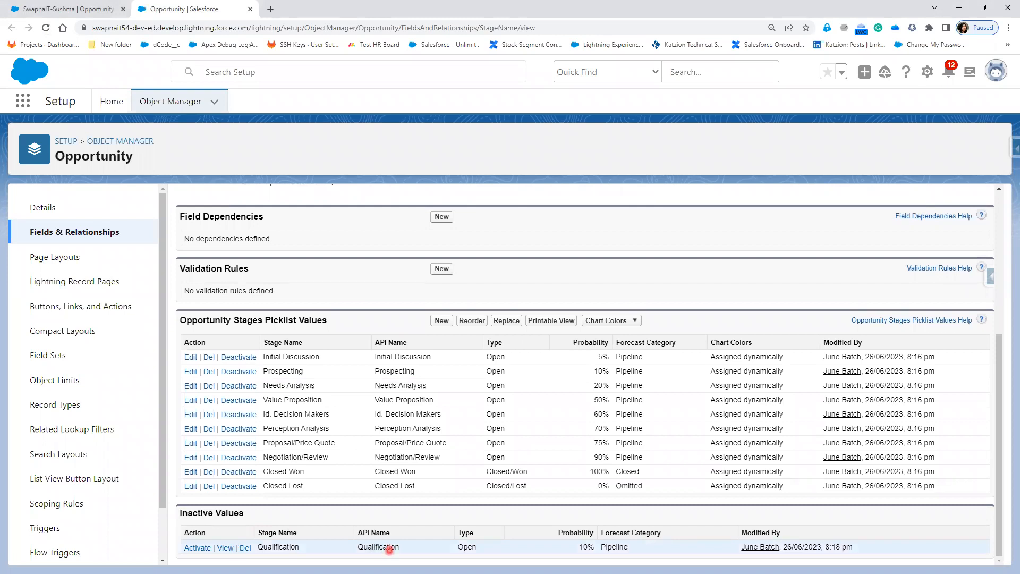
# Open the details of the SwapnaIT opportunity in the Prospecting stage from the recently viewed opportunities.
pyautogui.click(78, 6)
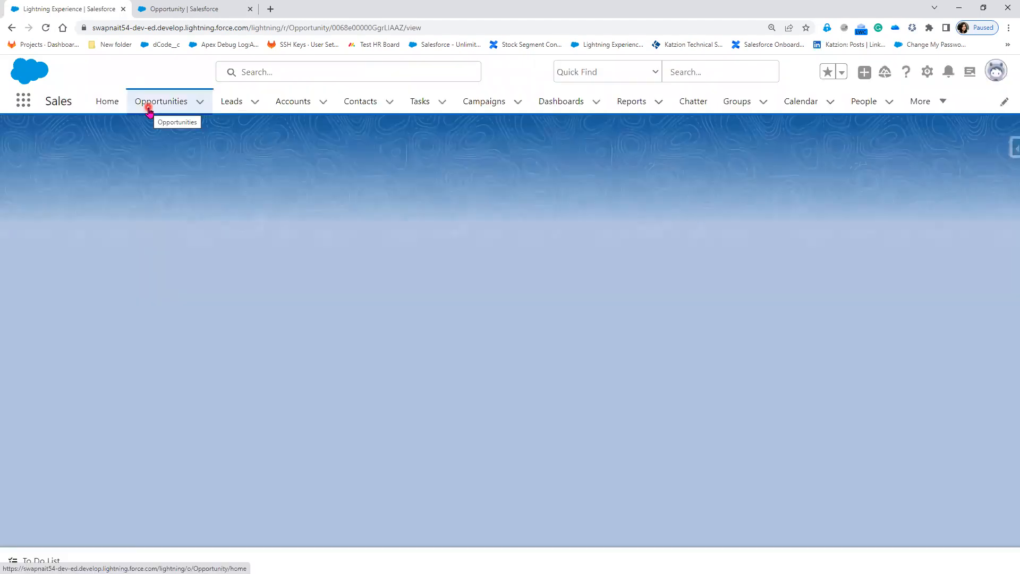
pyautogui.click(149, 109)
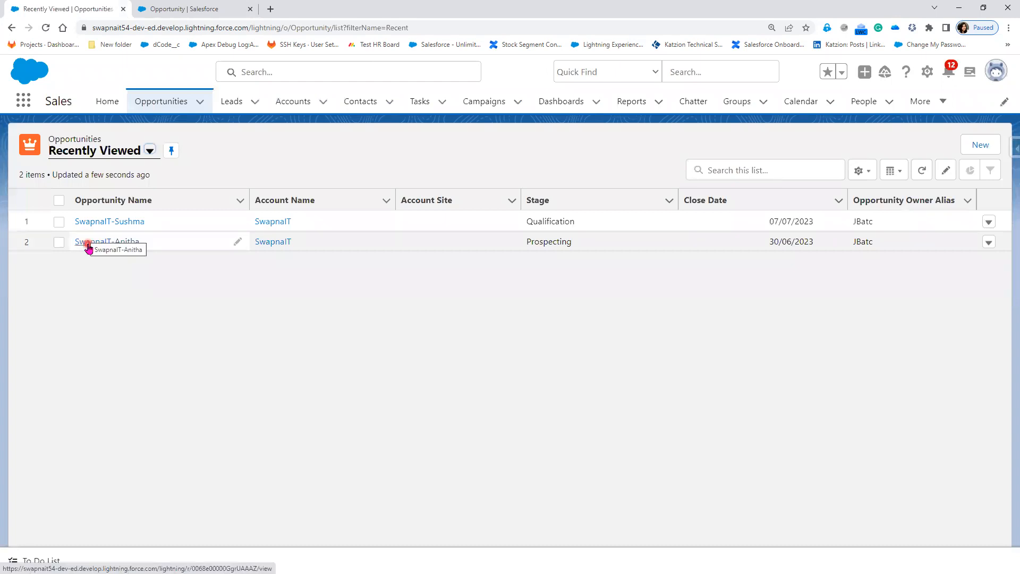
pyautogui.click(88, 245)
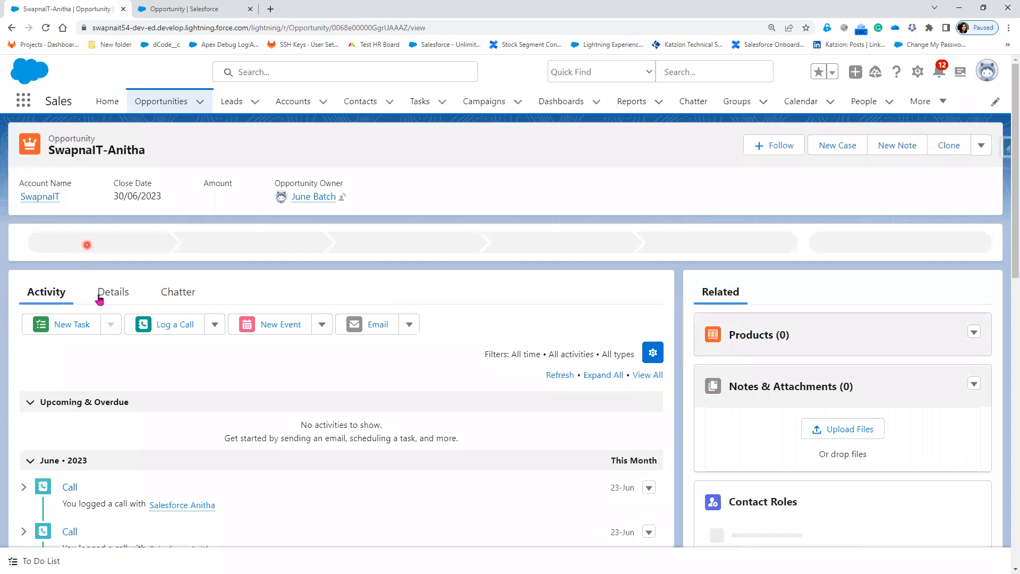
pyautogui.click(99, 294)
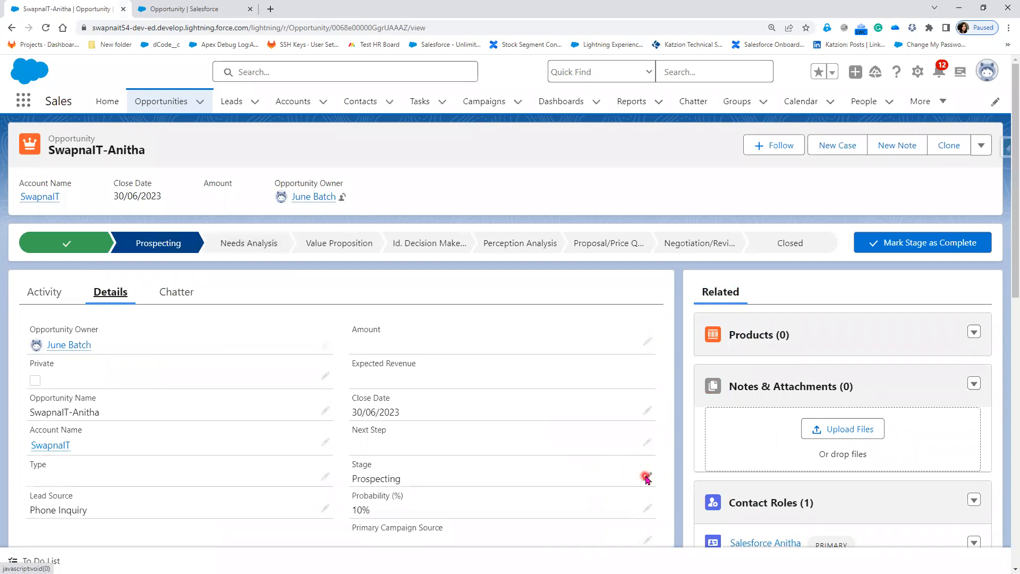
# Open the opportunity's Stage field for editing and compare its available options with the active picklist values in setup.
pyautogui.doubleClick(543, 461)
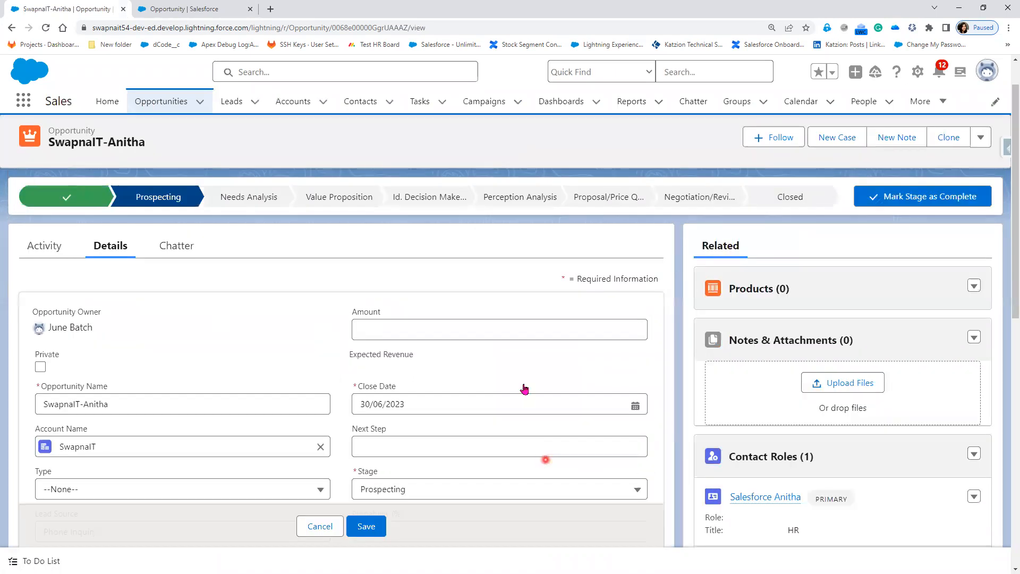
pyautogui.scroll(-2, 524, 389)
pyautogui.click(524, 383)
pyautogui.click(434, 236)
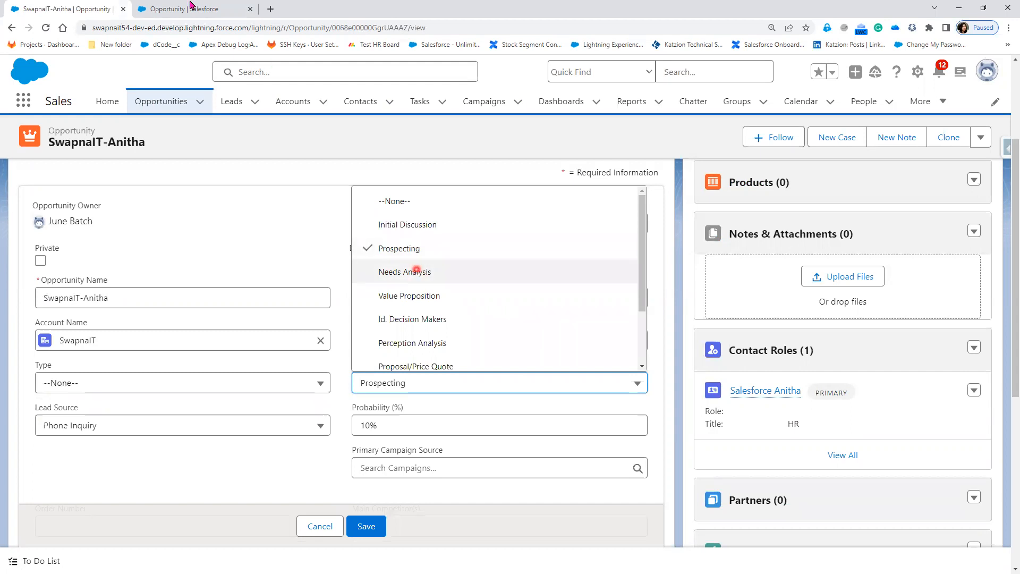
pyautogui.click(191, 6)
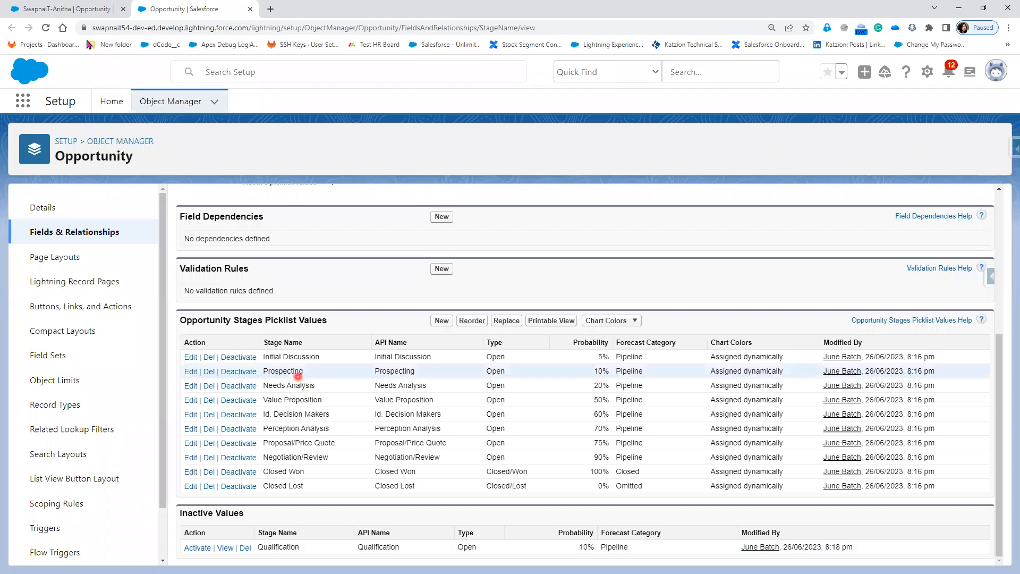
pyautogui.click(76, 7)
pyautogui.click(468, 385)
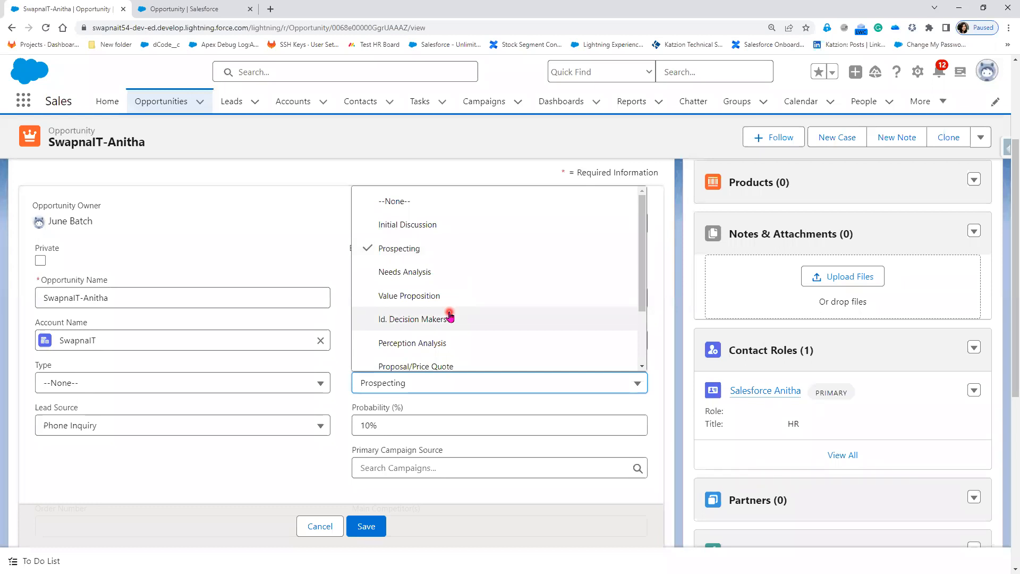
pyautogui.click(227, 272)
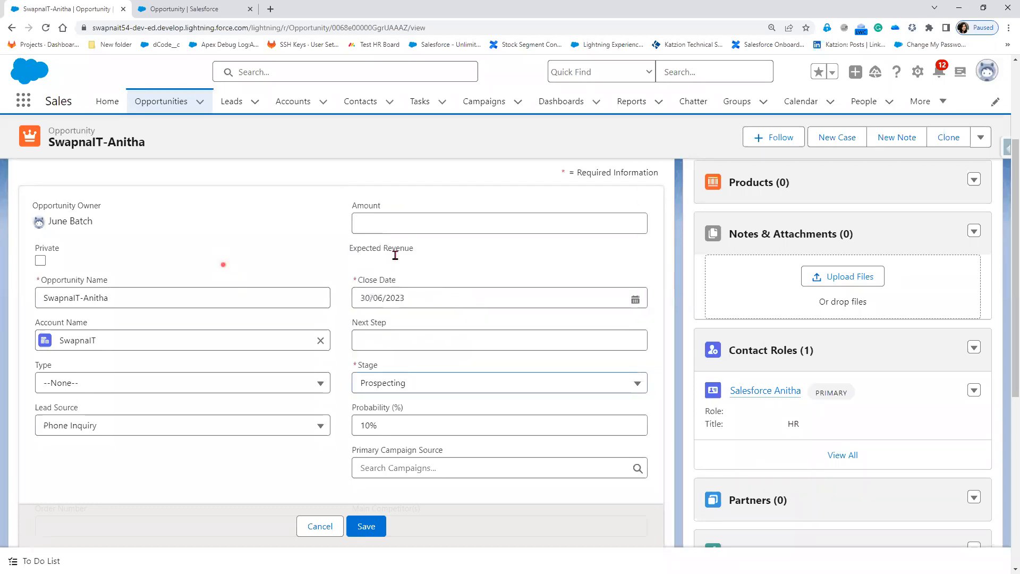
# Open the details of the SwapnaIT opportunity in the Qualification stage from the recently viewed opportunities, and check its stage path.
pyautogui.scroll(2, 296, 350)
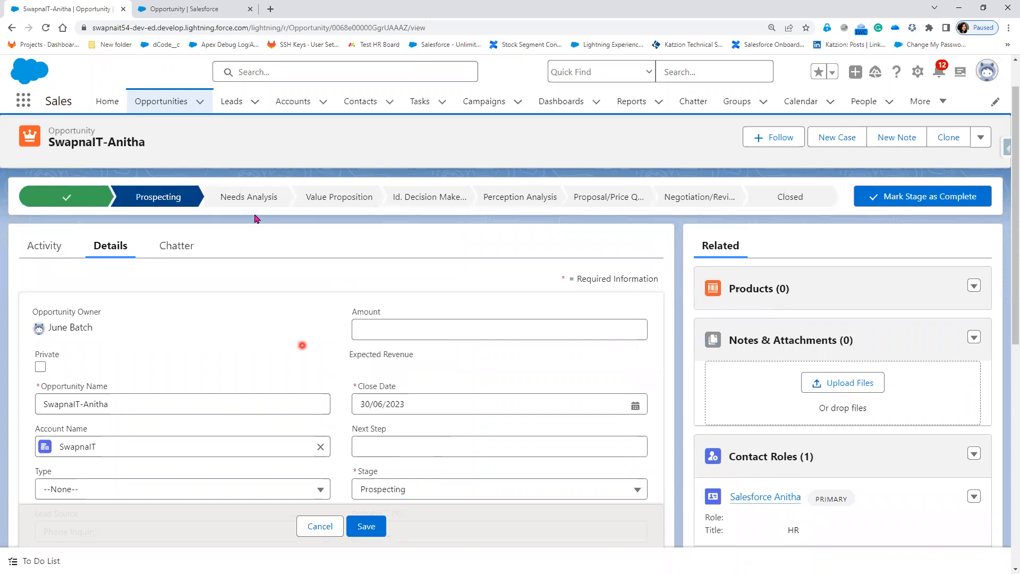
pyautogui.click(140, 106)
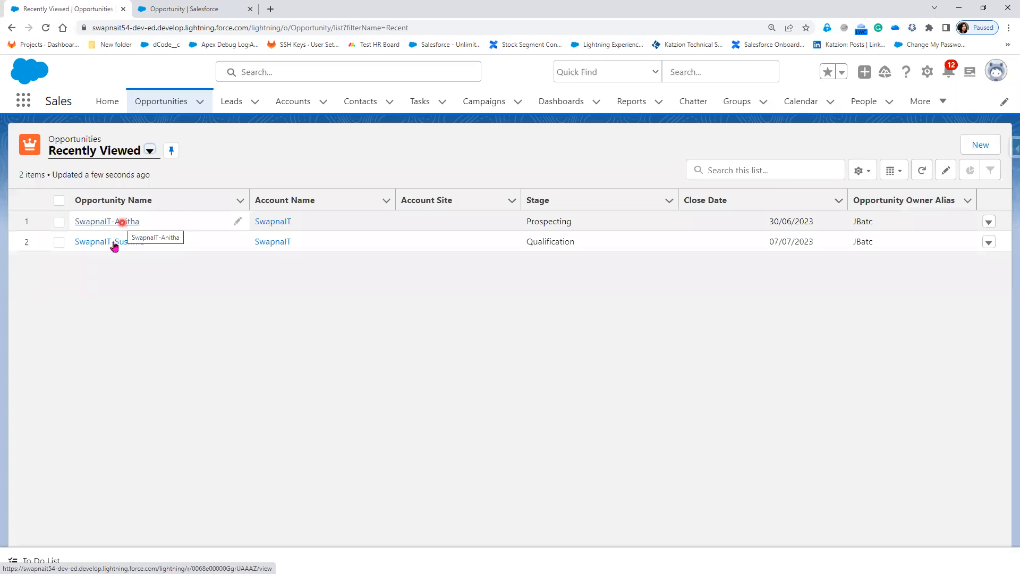
pyautogui.click(113, 243)
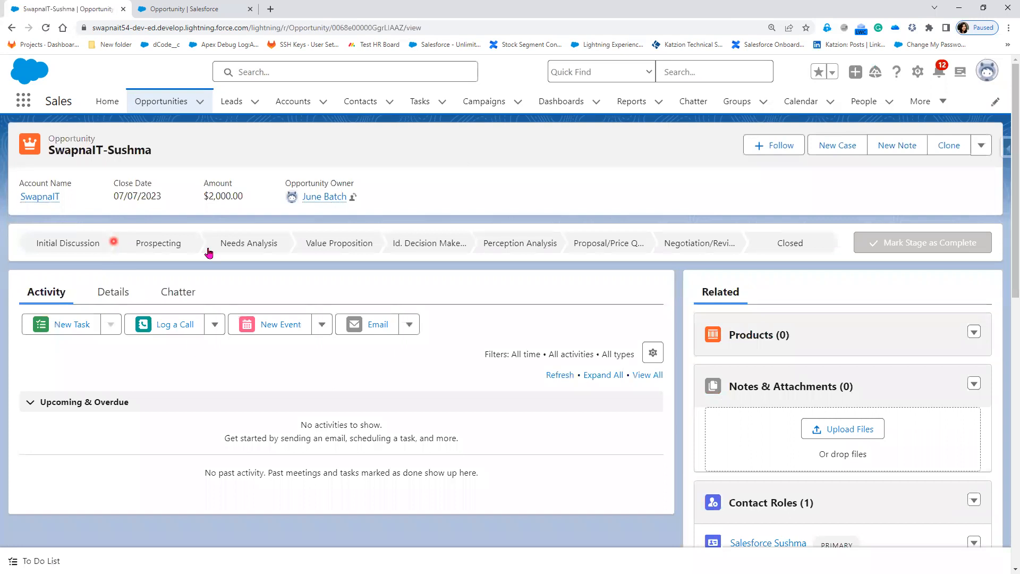
pyautogui.click(112, 295)
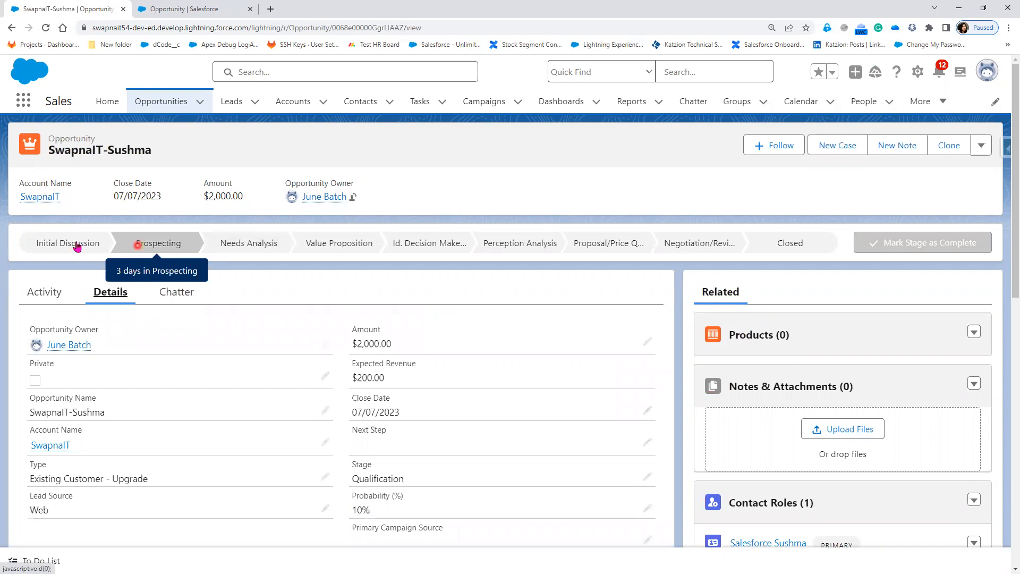
pyautogui.click(108, 262)
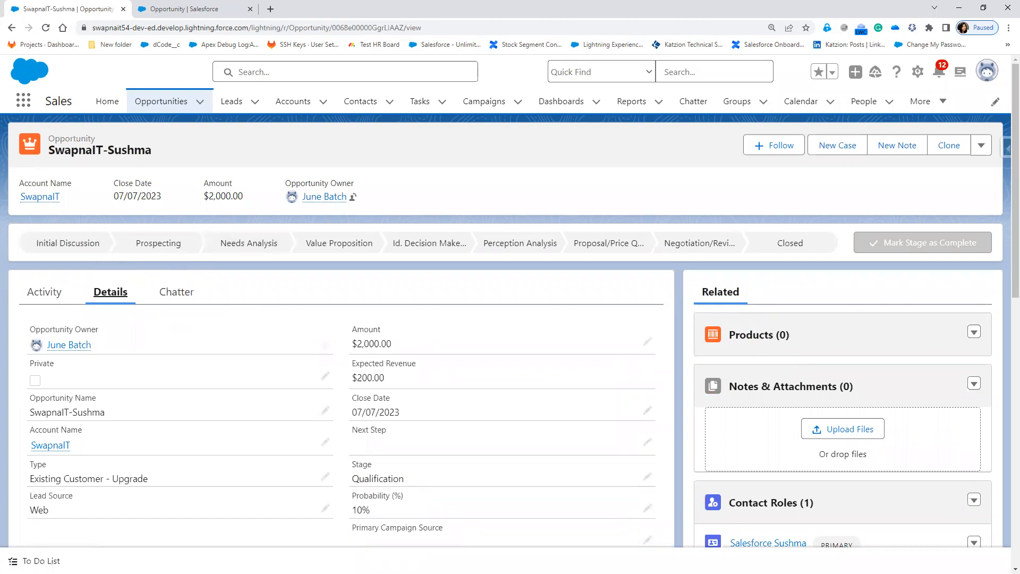
pyautogui.moveTo(542, 447); pyautogui.dragTo(662, 457)
pyautogui.moveTo(479, 483)
pyautogui.mouseDown()
pyautogui.moveTo(359, 479)
pyautogui.moveTo(340, 443)
pyautogui.mouseUp()
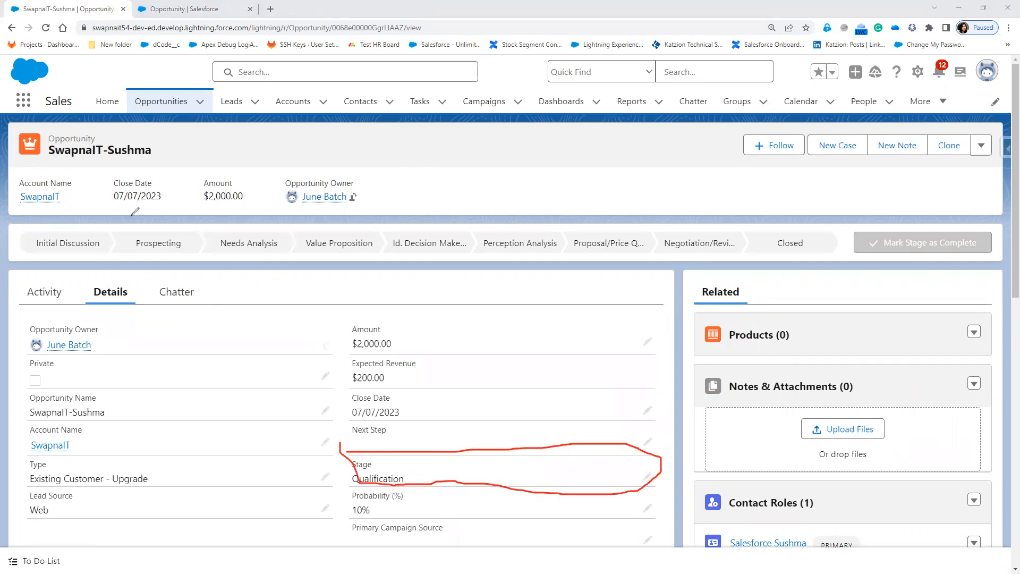
pyautogui.moveTo(168, 230)
pyautogui.mouseDown()
pyautogui.moveTo(206, 223)
pyautogui.moveTo(212, 263)
pyautogui.mouseUp()
pyautogui.moveTo(212, 222); pyautogui.dragTo(186, 267)
pyautogui.press('Escape')
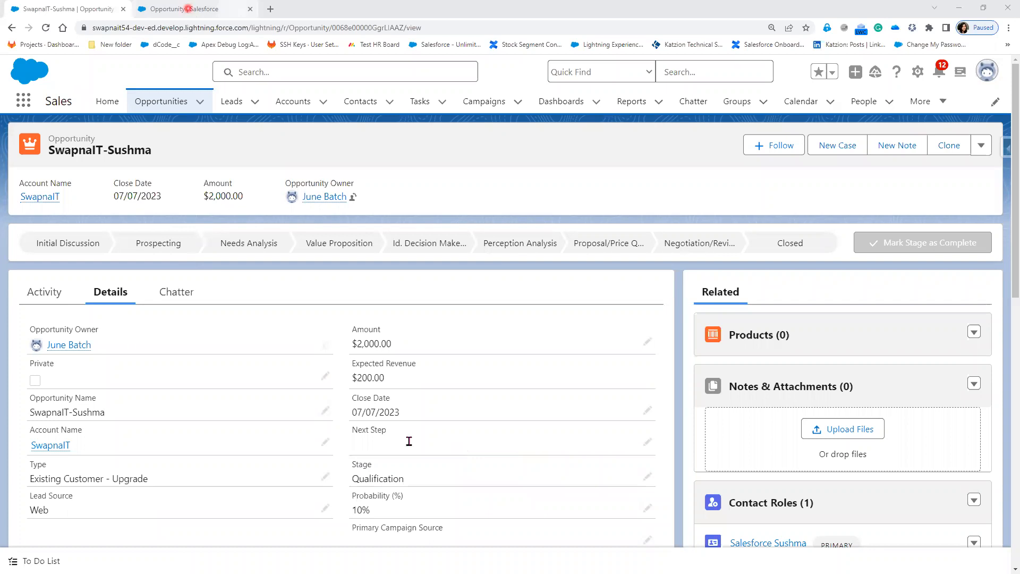
# Start deleting the inactive Qualification stage in setup with Prospecting as its replacement on records, and cancel the deletion.
pyautogui.click(187, 8)
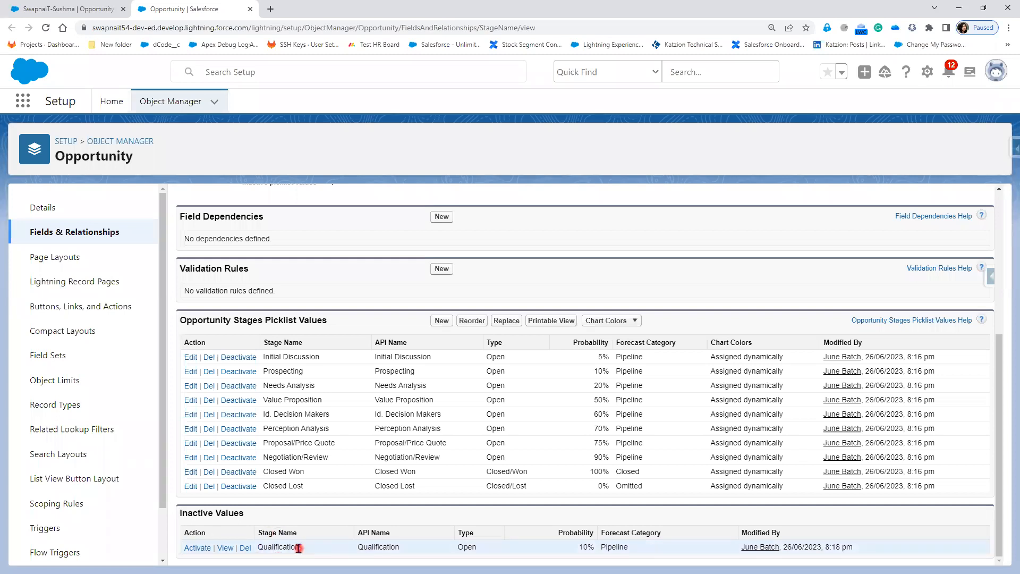
pyautogui.click(245, 548)
pyautogui.press('Return')
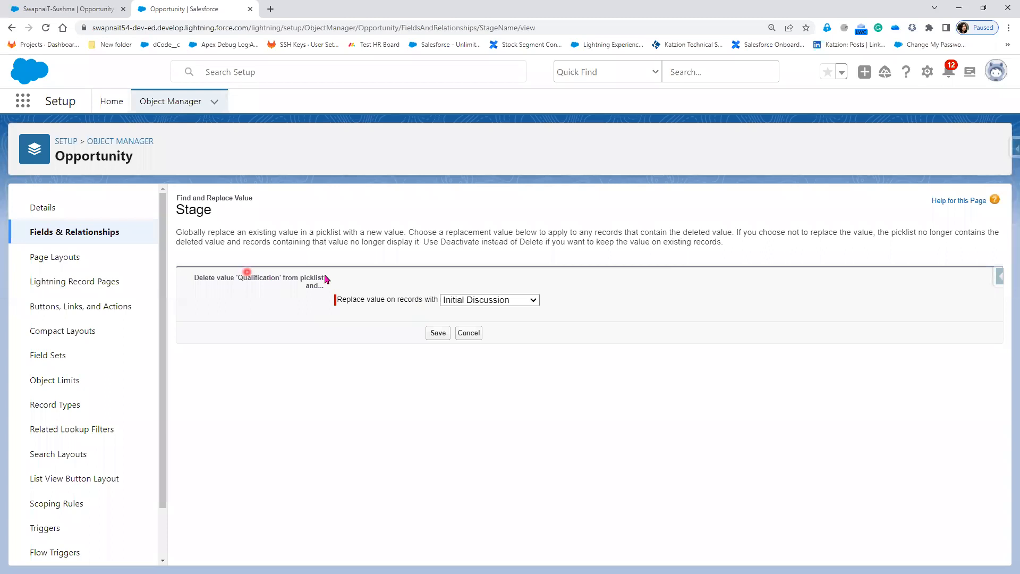
pyautogui.click(493, 300)
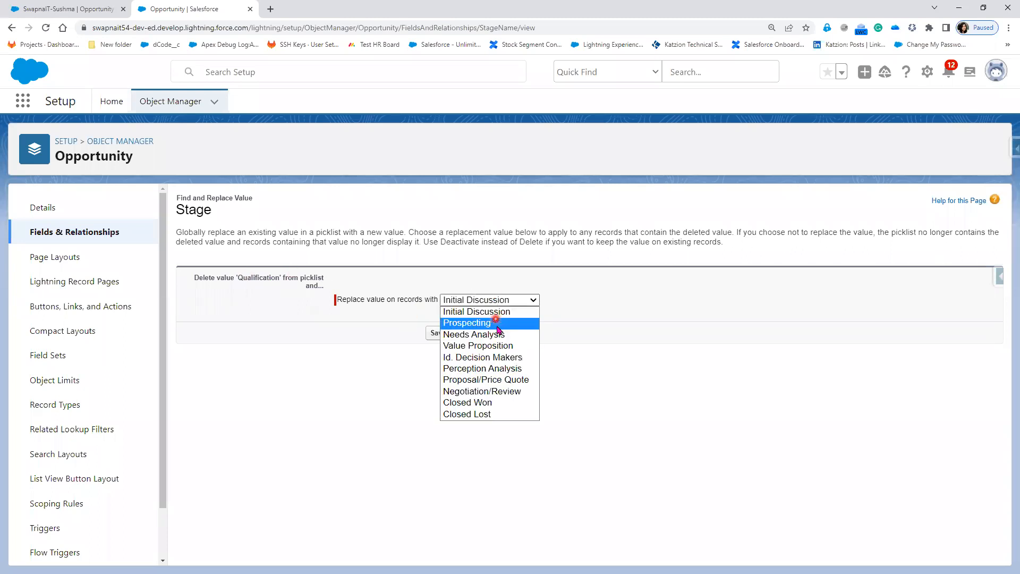
pyautogui.click(499, 323)
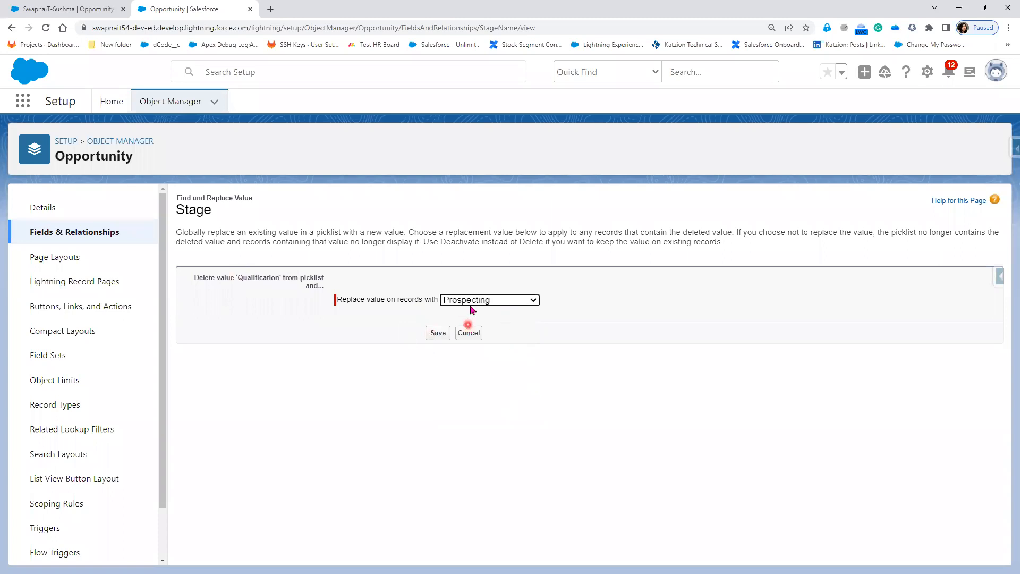
pyautogui.click(470, 333)
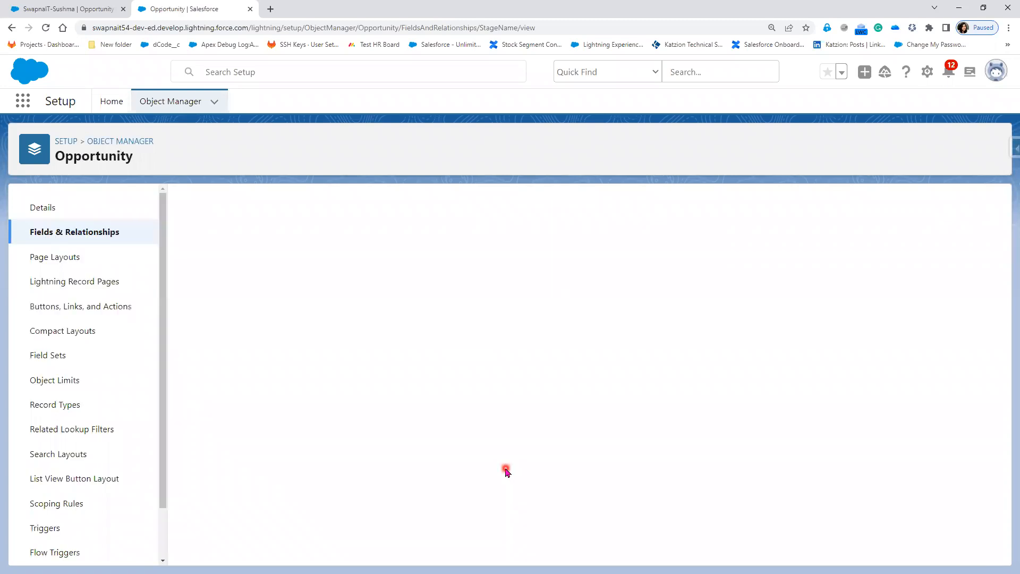
pyautogui.scroll(-1, 255, 550)
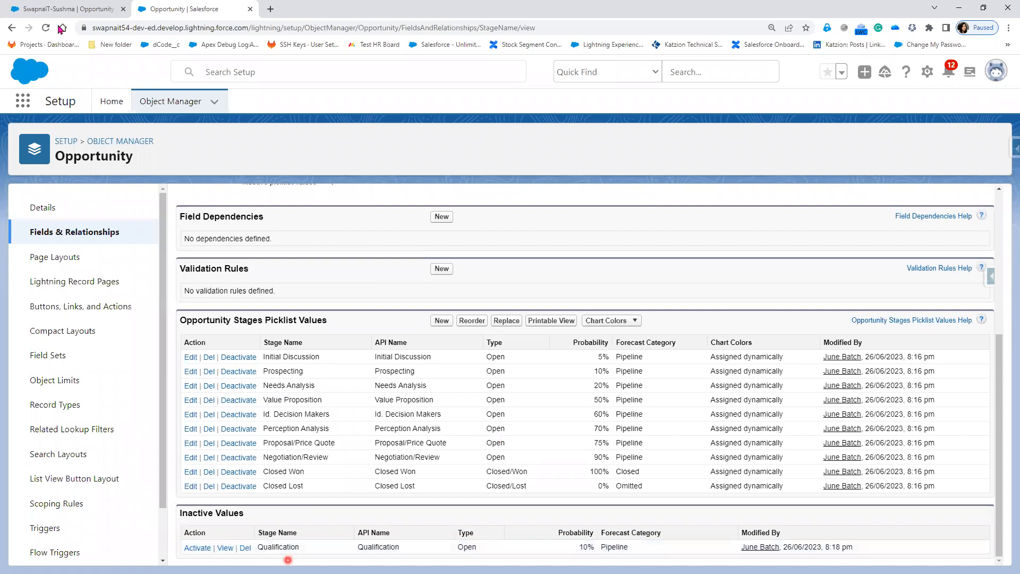
# Open the Stage field of the SwapnaIT opportunity in the Qualification stage for editing and examine its full list of options.
pyautogui.click(74, 9)
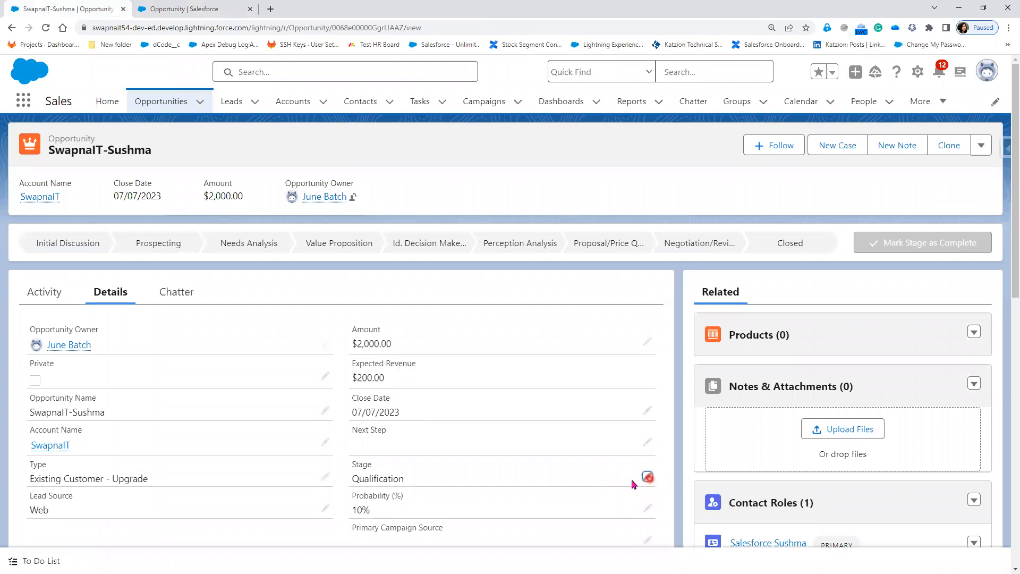
pyautogui.click(648, 479)
pyautogui.scroll(-3, 508, 365)
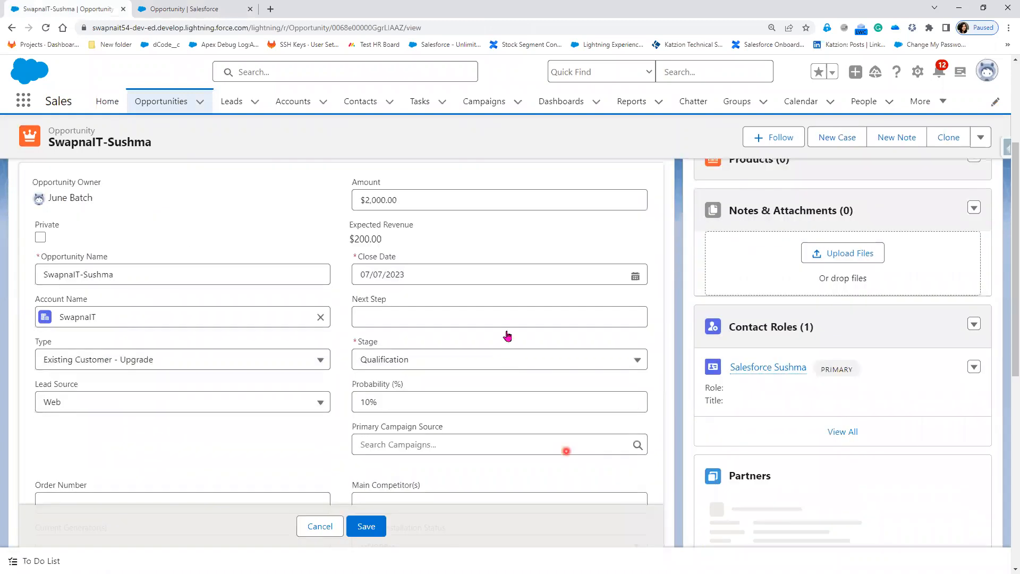
pyautogui.scroll(-1, 507, 335)
pyautogui.click(508, 339)
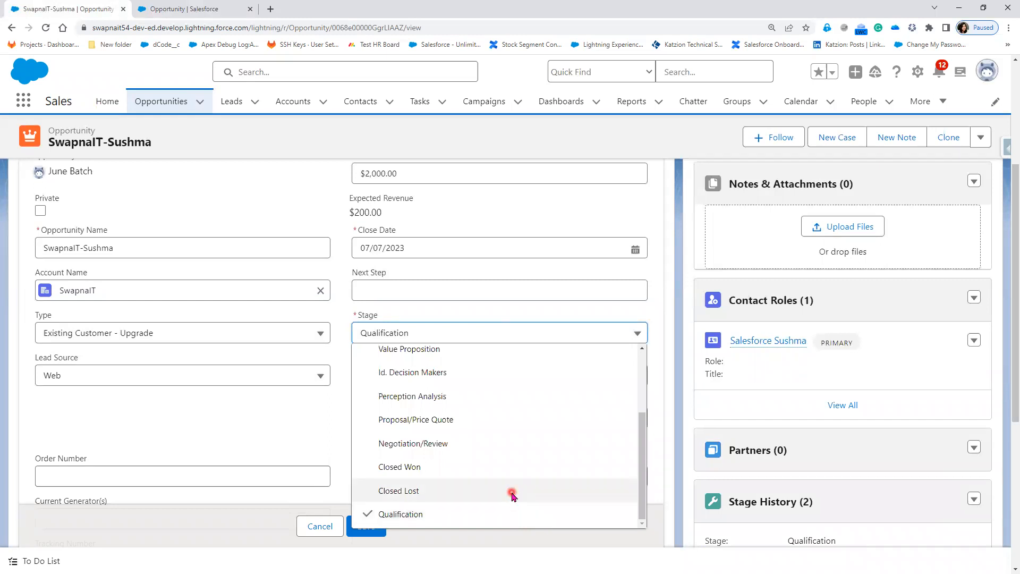
pyautogui.scroll(3, 512, 494)
pyautogui.scroll(2, 511, 492)
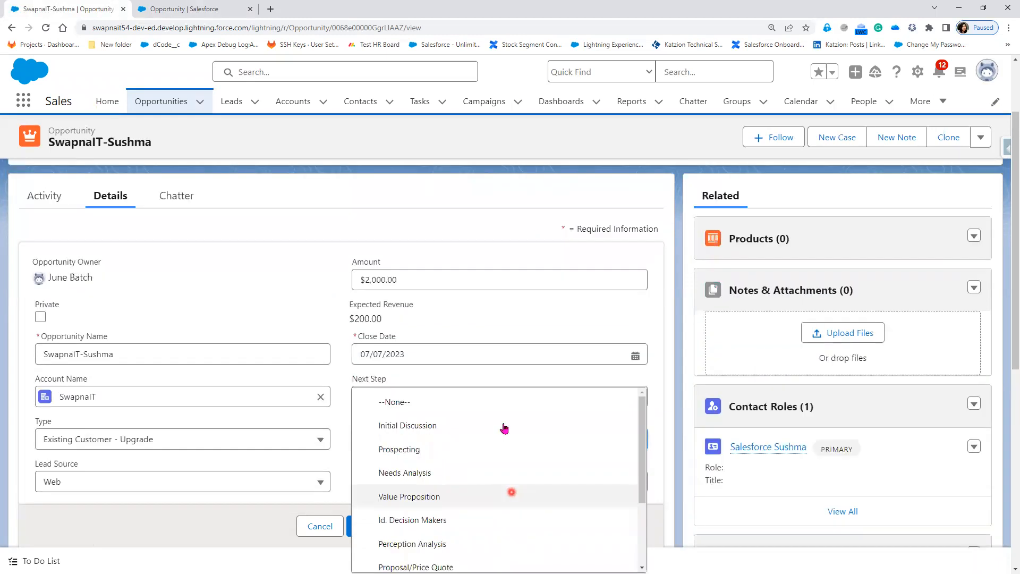
pyautogui.scroll(-4, 512, 492)
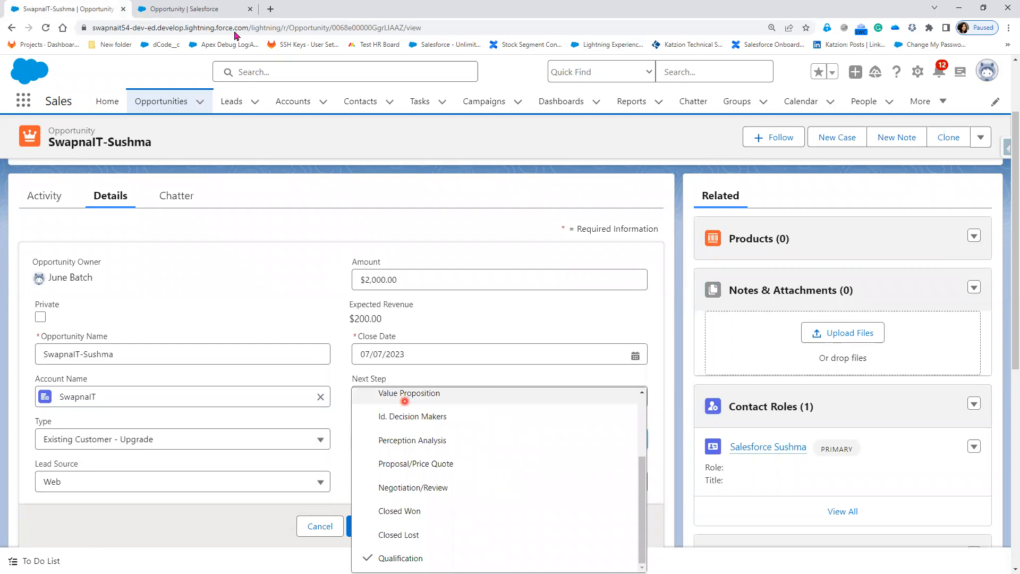
# Check the active and inactive Stage picklist values in setup, and cancel editing the opportunity.
pyautogui.hotkey('ctrl', 'Tab')
pyautogui.scroll(4, 396, 402)
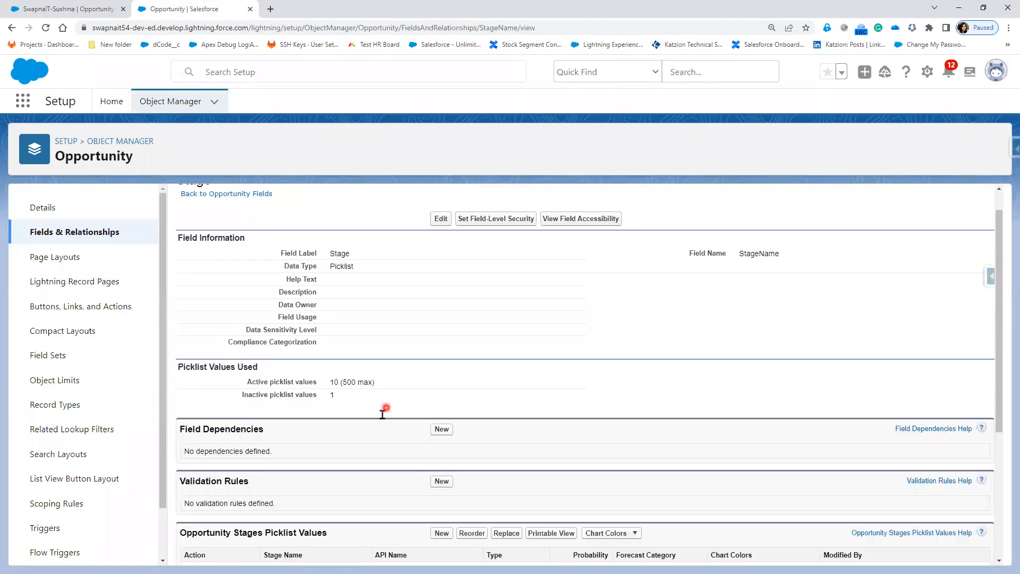
pyautogui.scroll(-4, 382, 414)
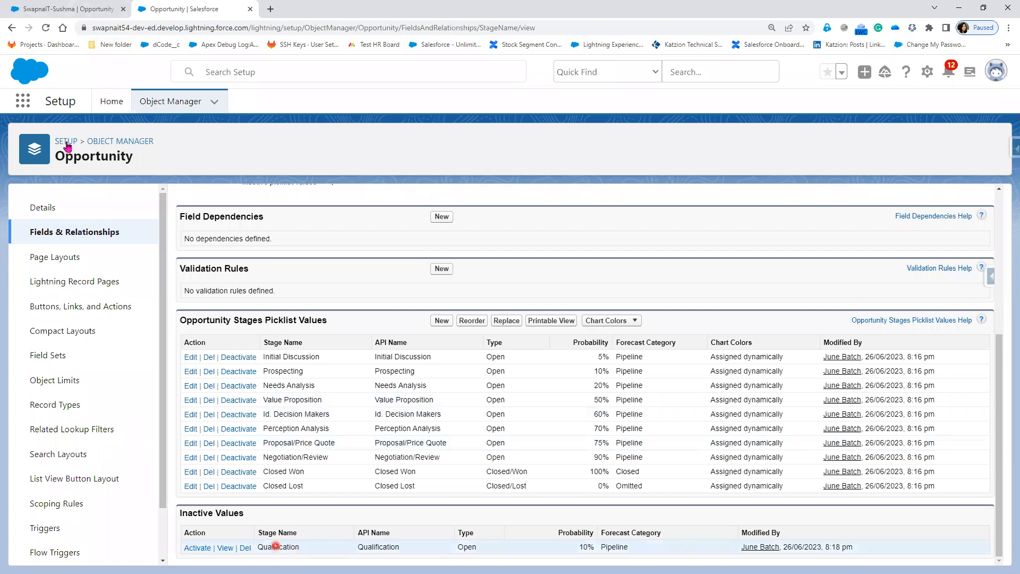
pyautogui.click(79, 9)
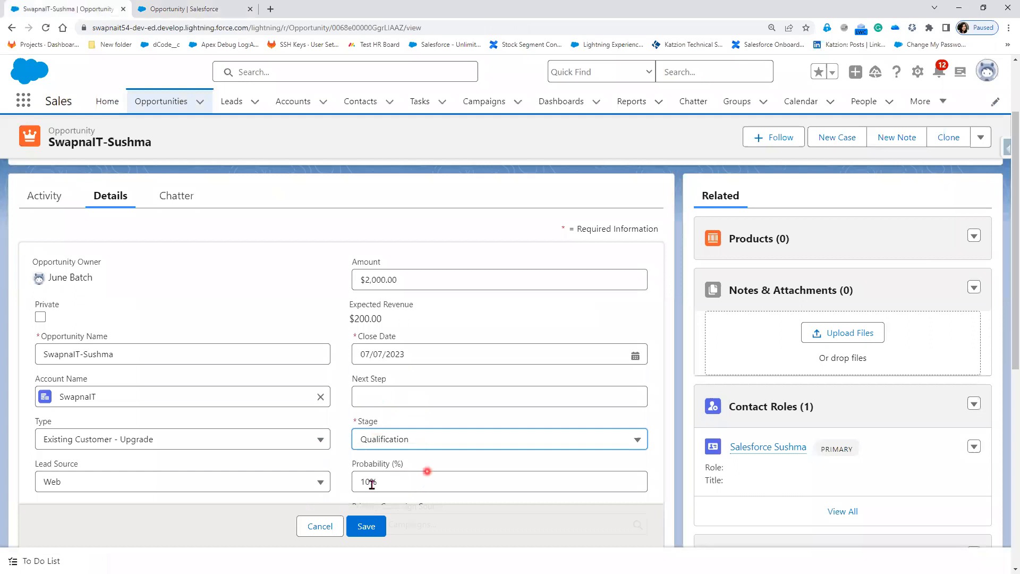
pyautogui.click(321, 533)
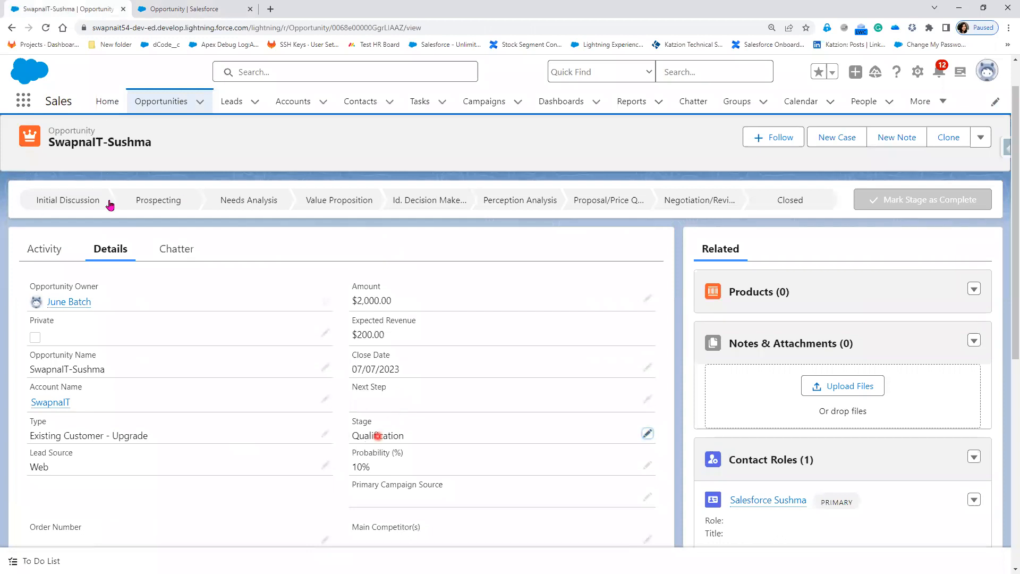
# Change the opportunity's Stage from the inactive Qualification value to Needs Analysis and save the record.
pyautogui.click(218, 199)
pyautogui.click(646, 433)
pyautogui.click(510, 453)
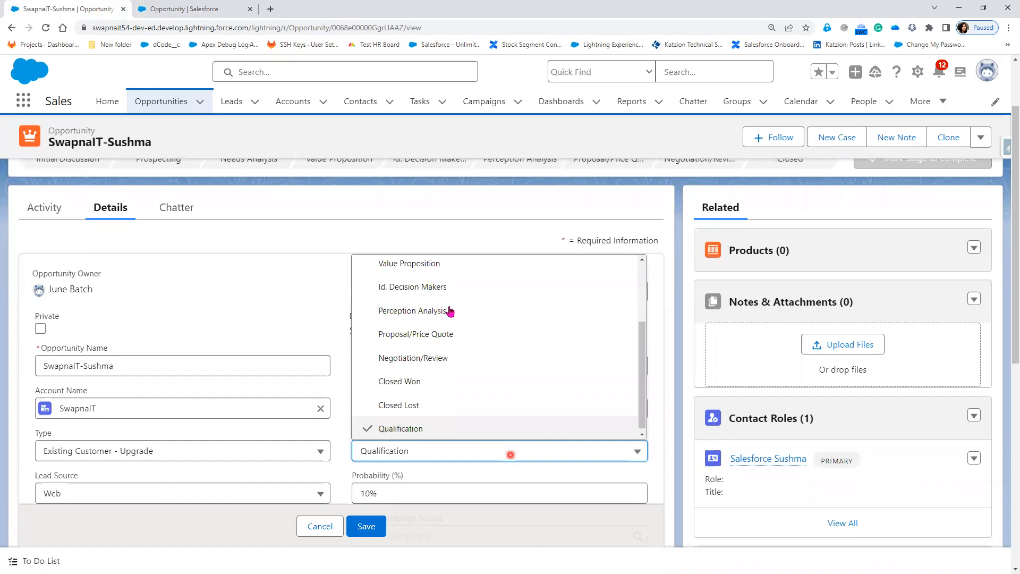
pyautogui.scroll(5, 477, 335)
pyautogui.click(471, 334)
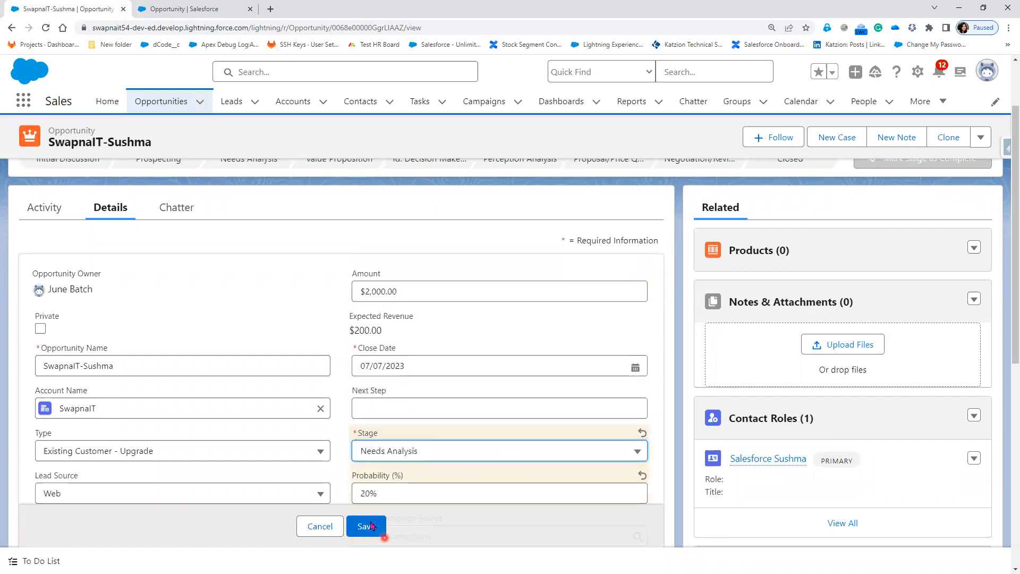
pyautogui.click(371, 526)
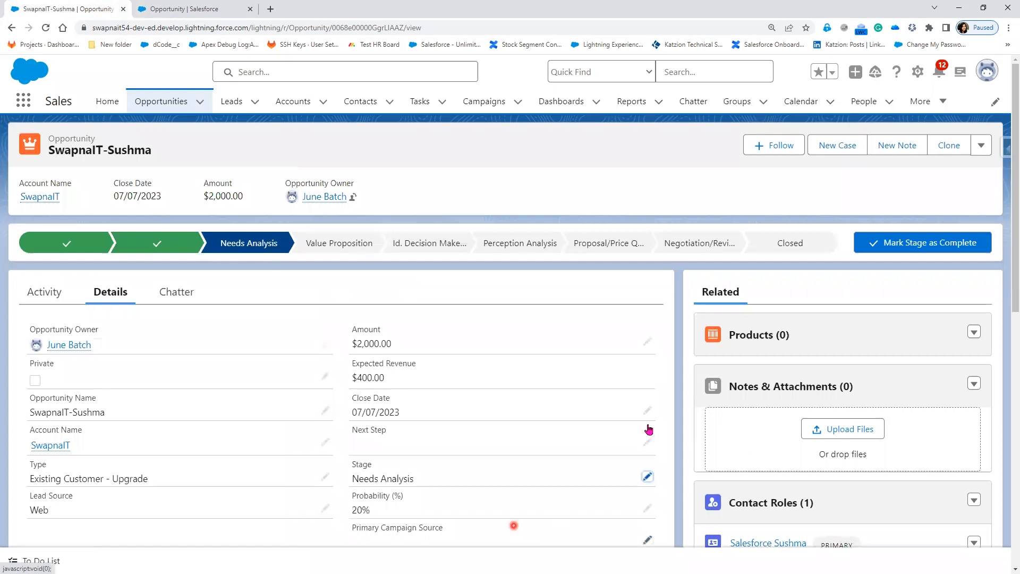
# Reopen the saved opportunity's Stage field for editing and examine whether Qualification is still offered.
pyautogui.scroll(-1, 649, 429)
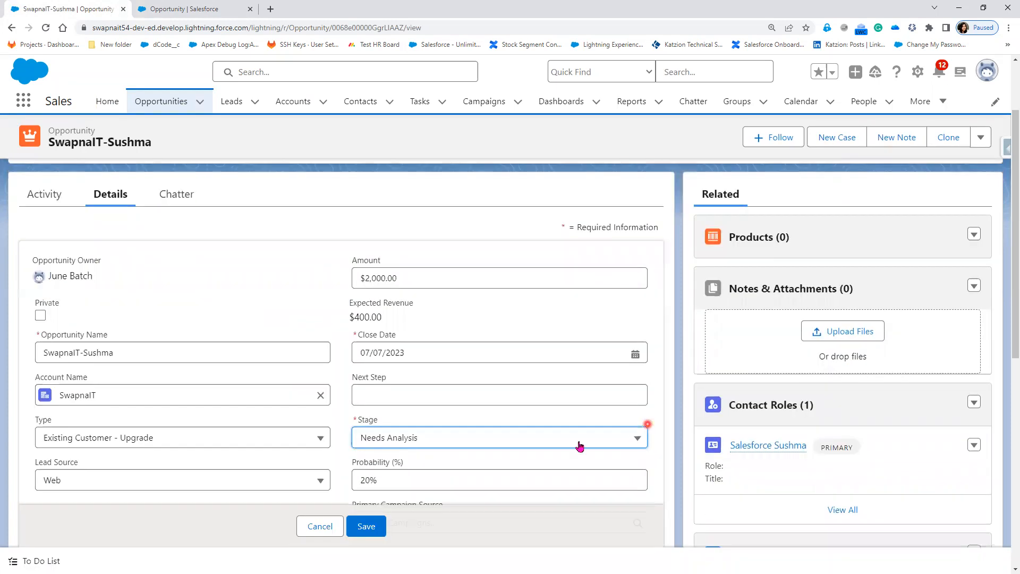
pyautogui.click(580, 446)
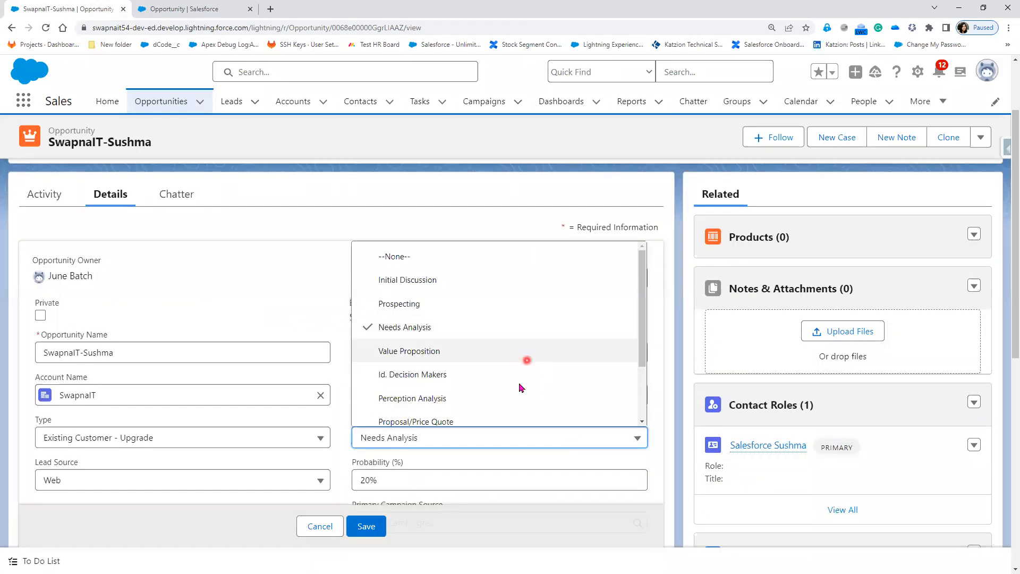
pyautogui.scroll(-5, 521, 388)
pyautogui.scroll(3, 466, 184)
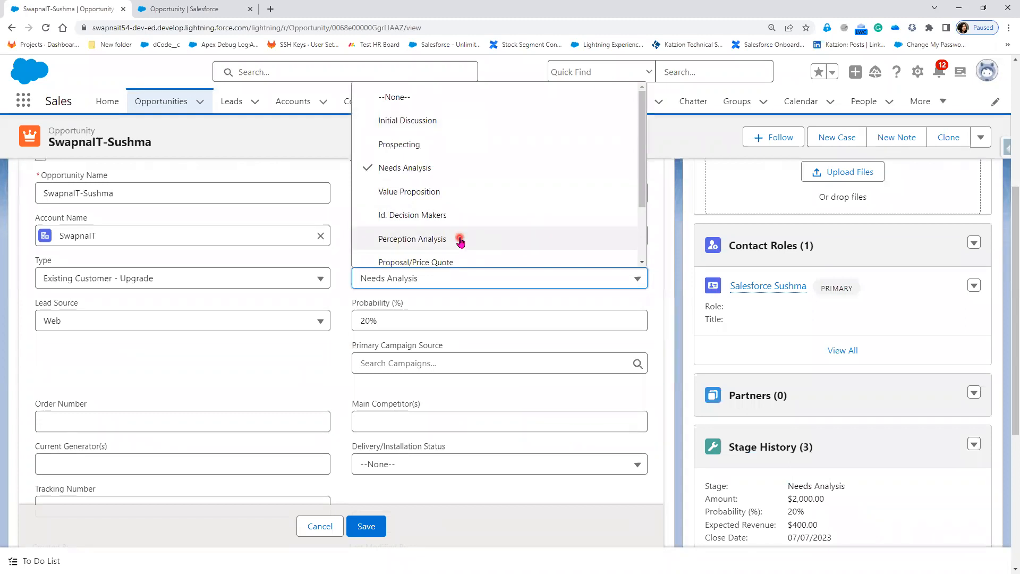
pyautogui.scroll(-1, 465, 243)
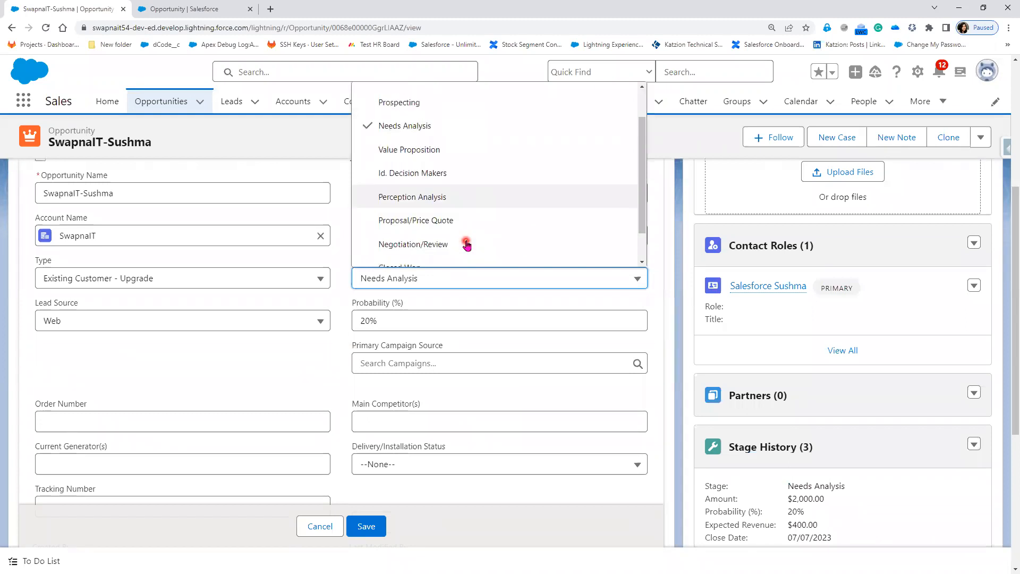
pyautogui.scroll(-1, 466, 244)
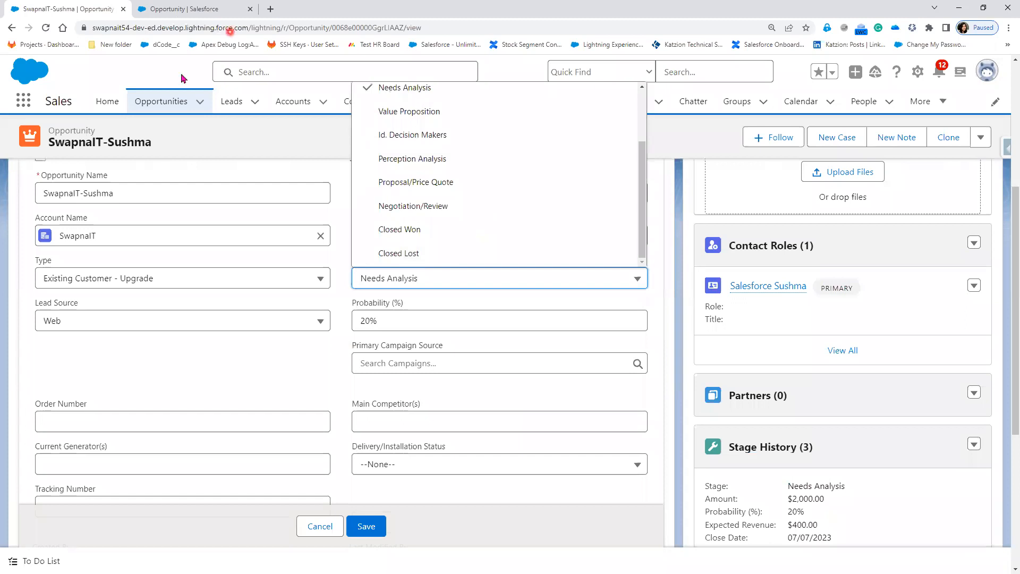
# Compare the opportunity's Stage field with the inactive values in setup, and switch to the Sales Cloud topic list in Notepad++ at the Invoice line.
pyautogui.hotkey('ctrl', 'Tab')
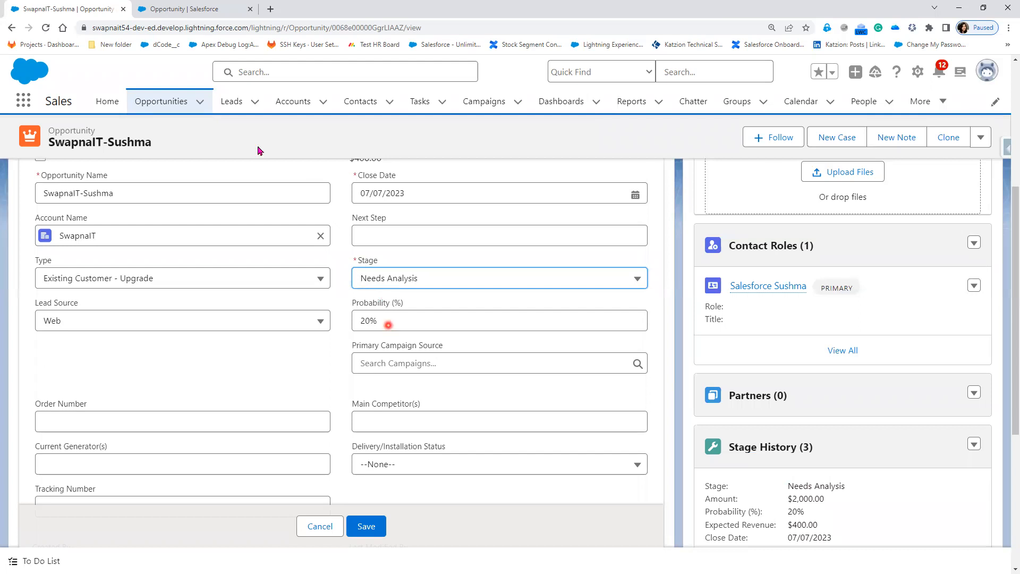
pyautogui.click(194, 14)
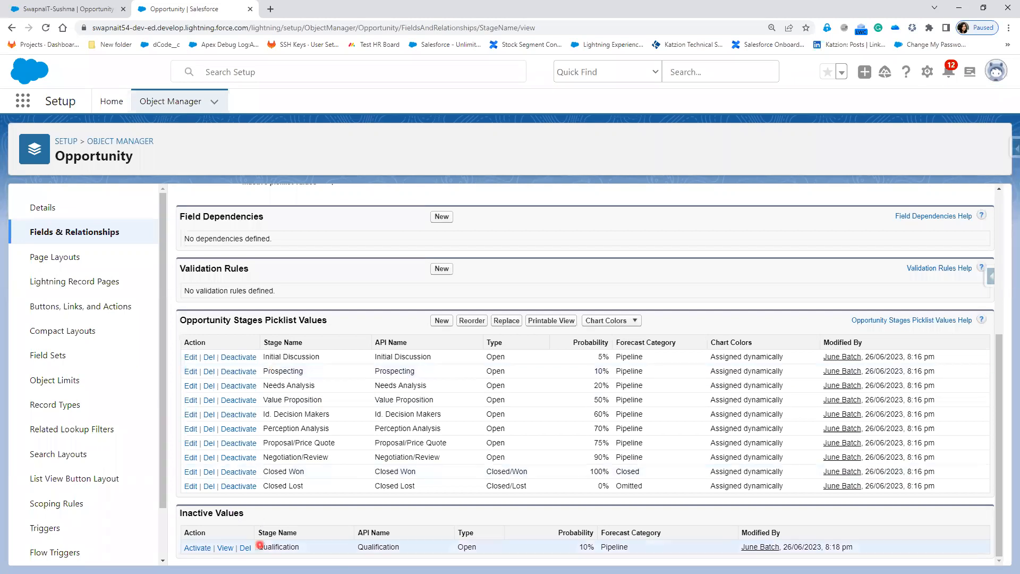
pyautogui.click(79, 8)
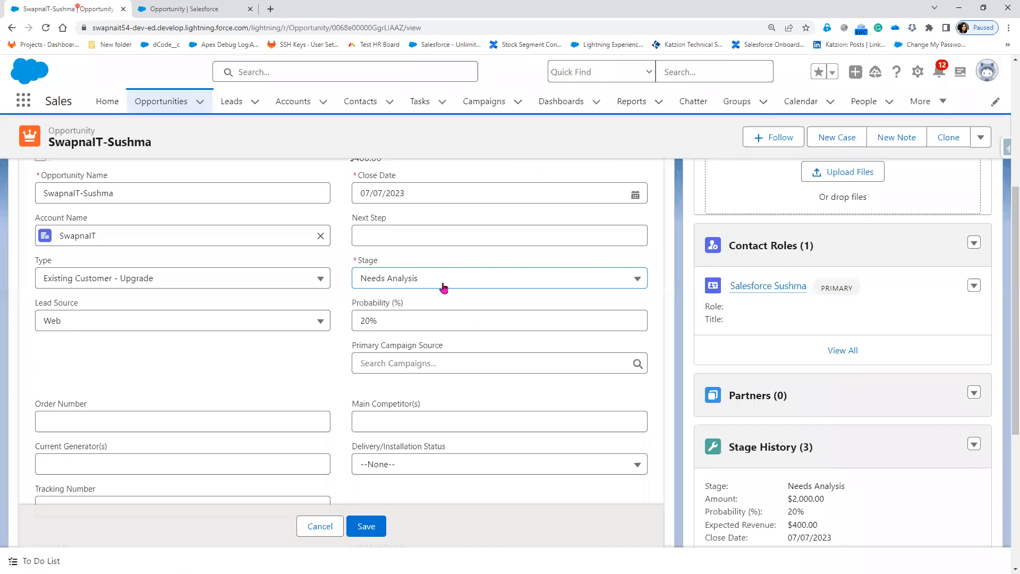
pyautogui.click(210, 12)
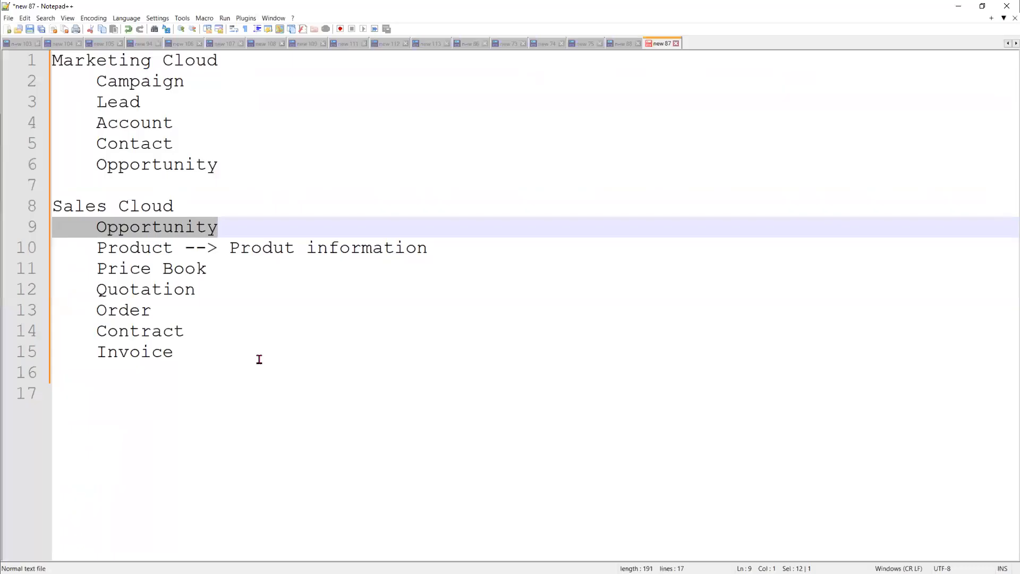
pyautogui.click(259, 359)
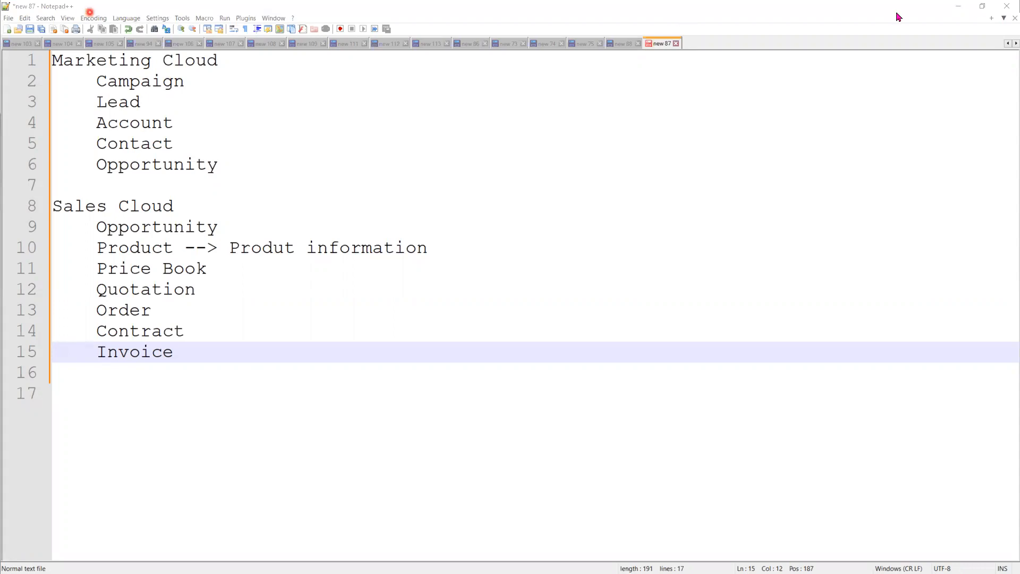
# Leave Notepad++, switch to the PowerPoint slide show and advance past the question on modifying Opportunity Stages to the Probability field question.
pyautogui.click(960, 7)
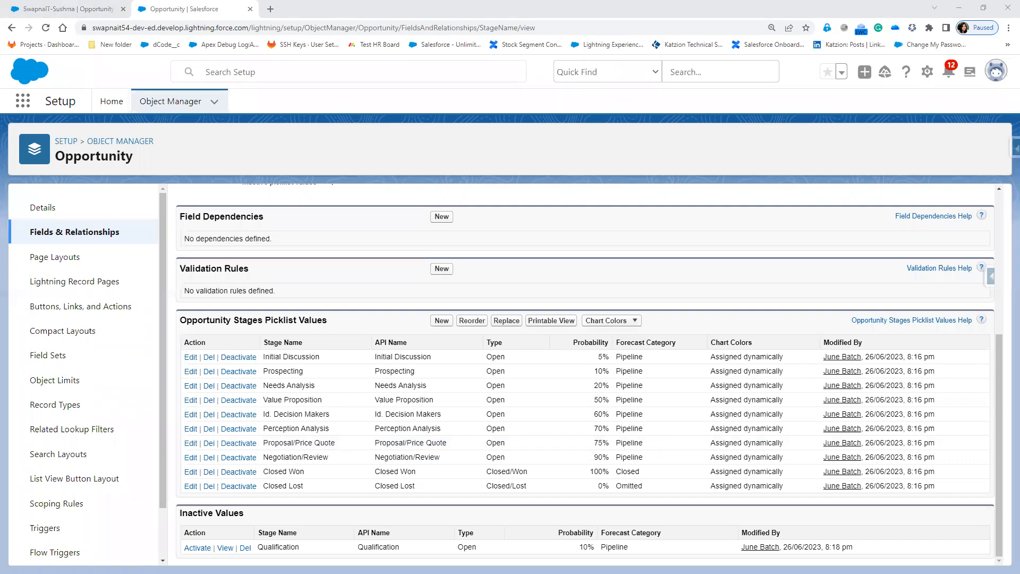
pyautogui.hotkey('alt', 'Tab')
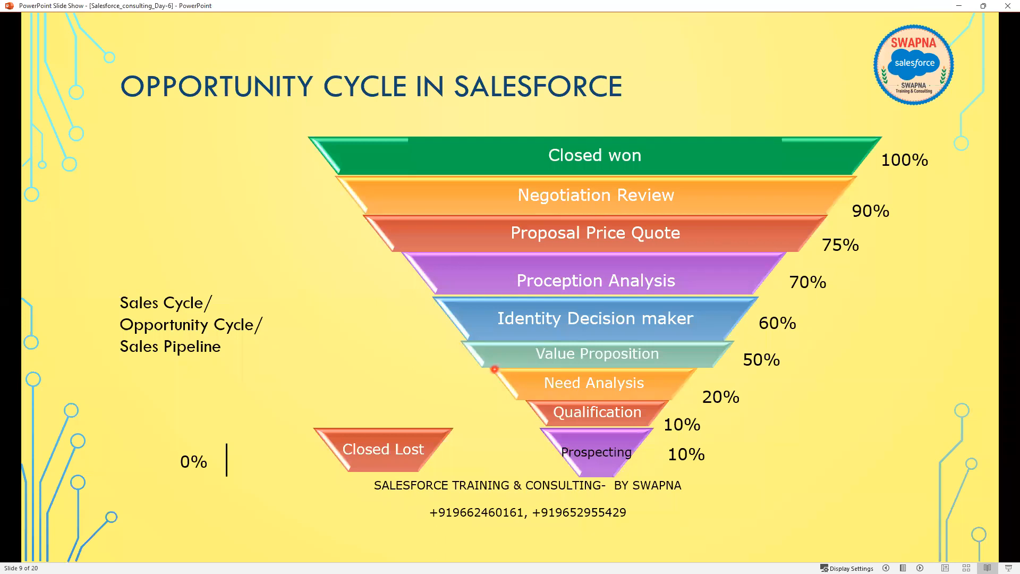
pyautogui.press('Right')
pyautogui.press('Right')
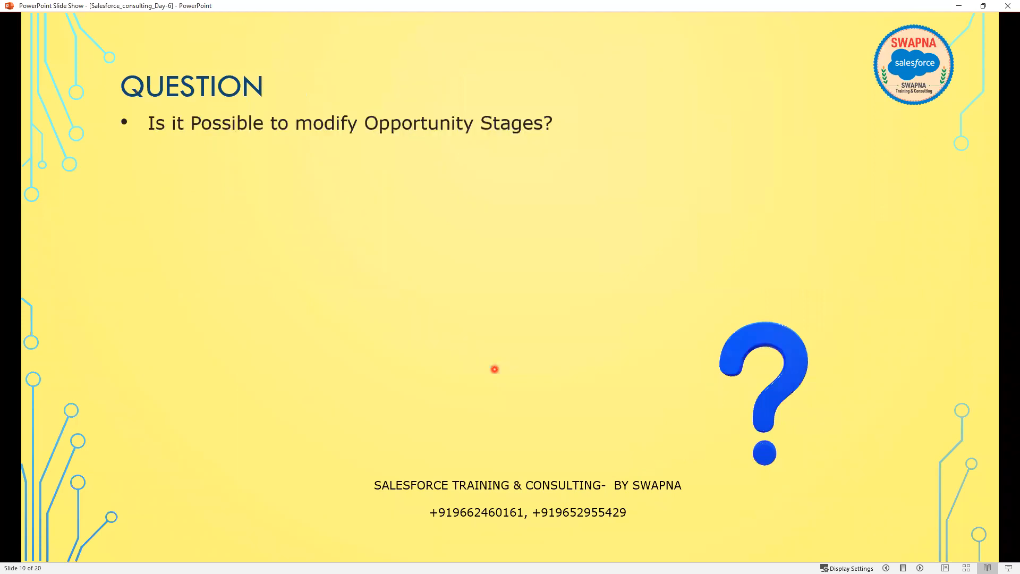
pyautogui.press('Right')
pyautogui.press('Right')
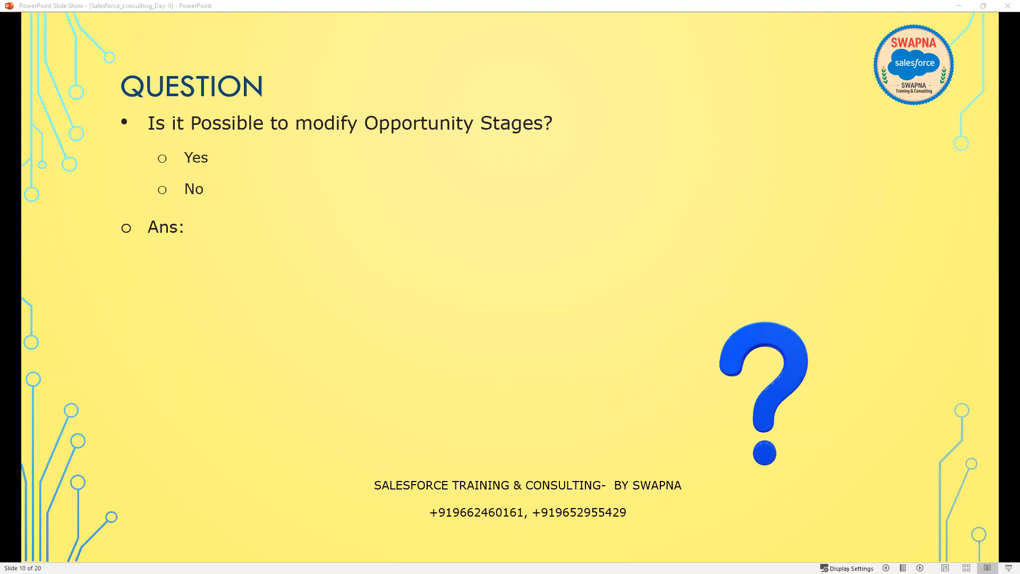
pyautogui.click(505, 392)
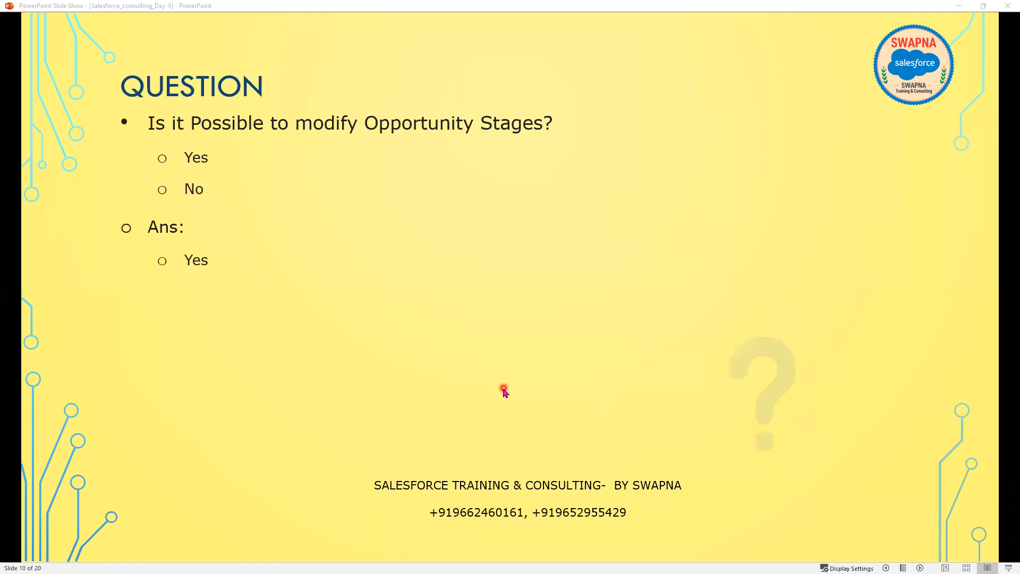
pyautogui.click(505, 391)
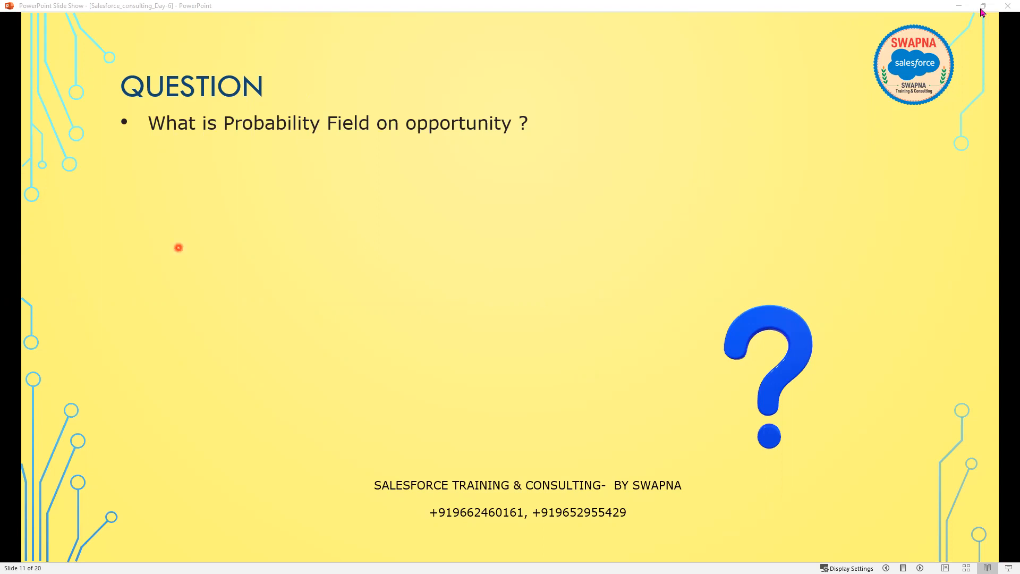
# Switch back to the opportunity record in the browser and change its Stage to Initial Discussion.
pyautogui.click(962, 6)
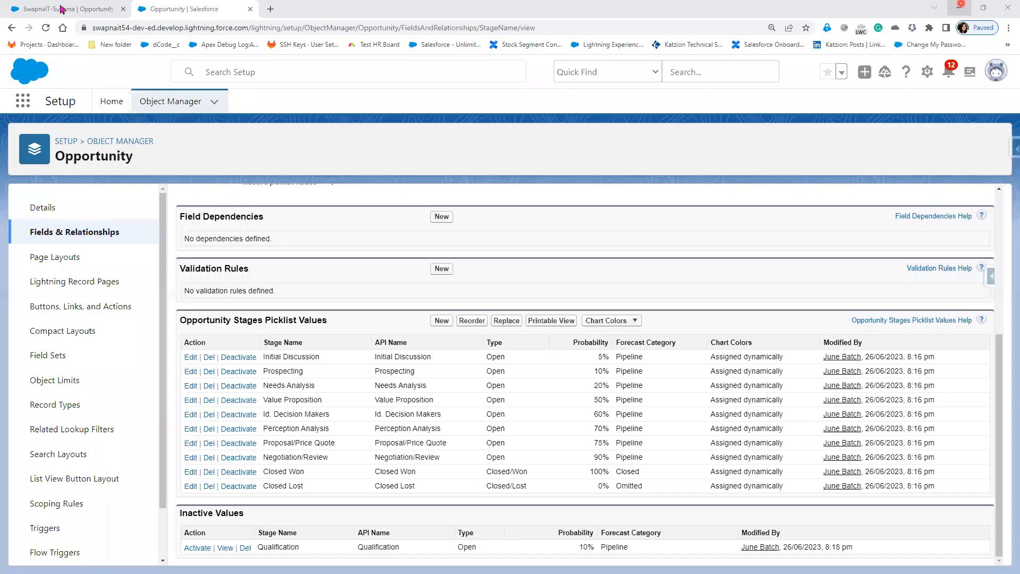
pyautogui.click(53, 9)
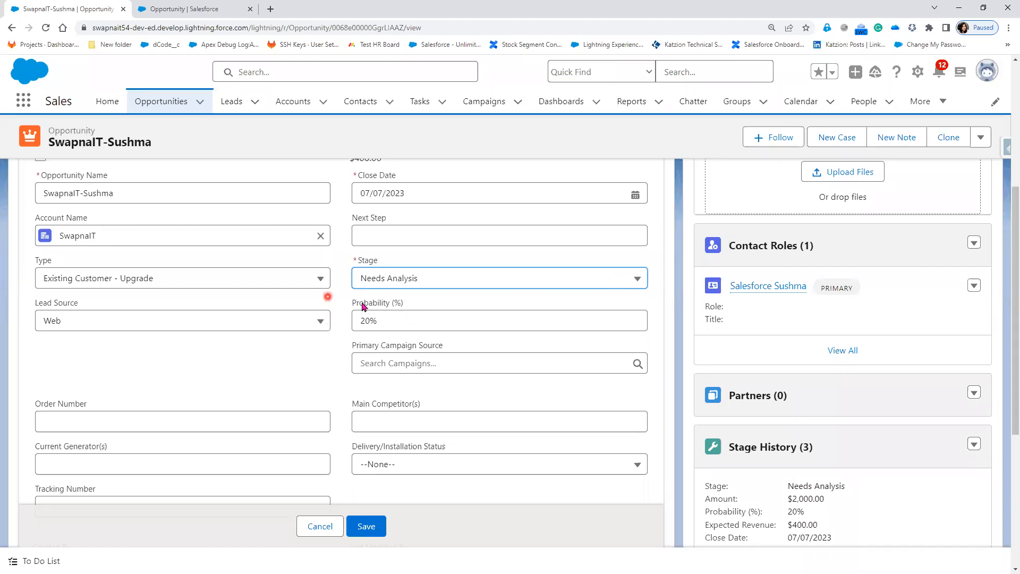
pyautogui.click(450, 279)
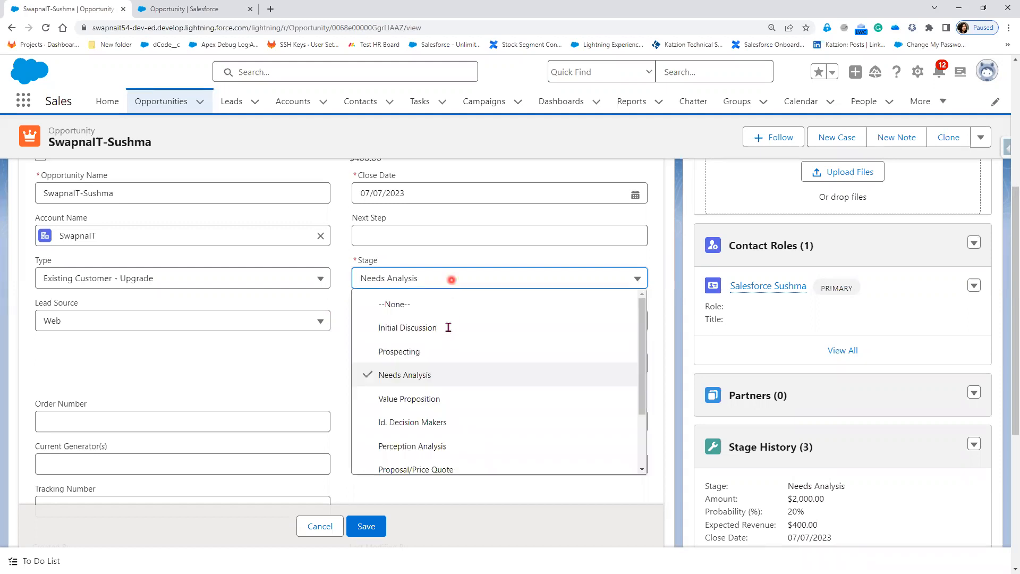
pyautogui.click(447, 325)
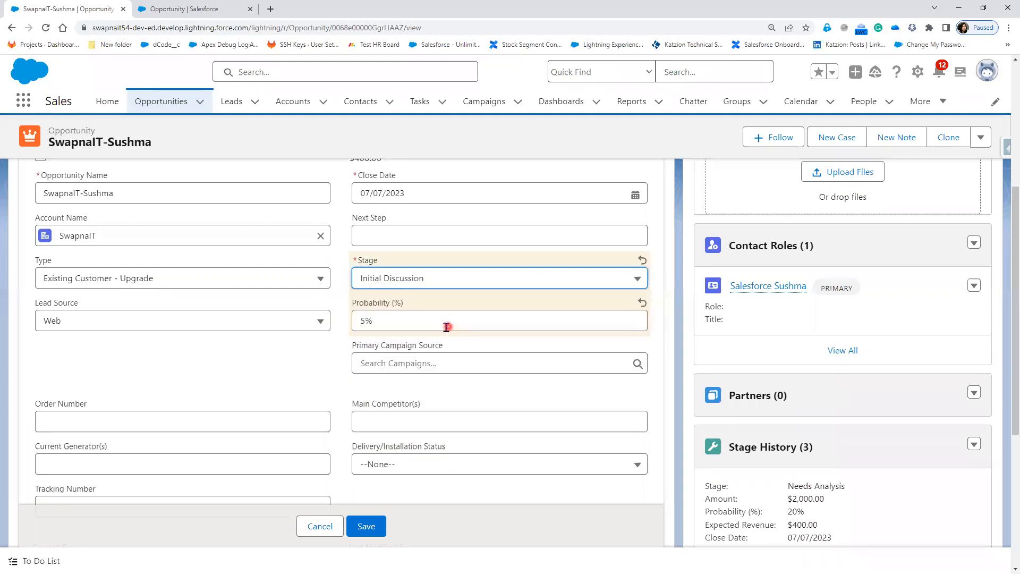
pyautogui.click(416, 325)
pyautogui.click(402, 268)
pyautogui.click(417, 322)
# Try the Value Proposition and Perception Analysis values in the opportunity's Stage field, and return it to Initial Discussion.
pyautogui.click(416, 284)
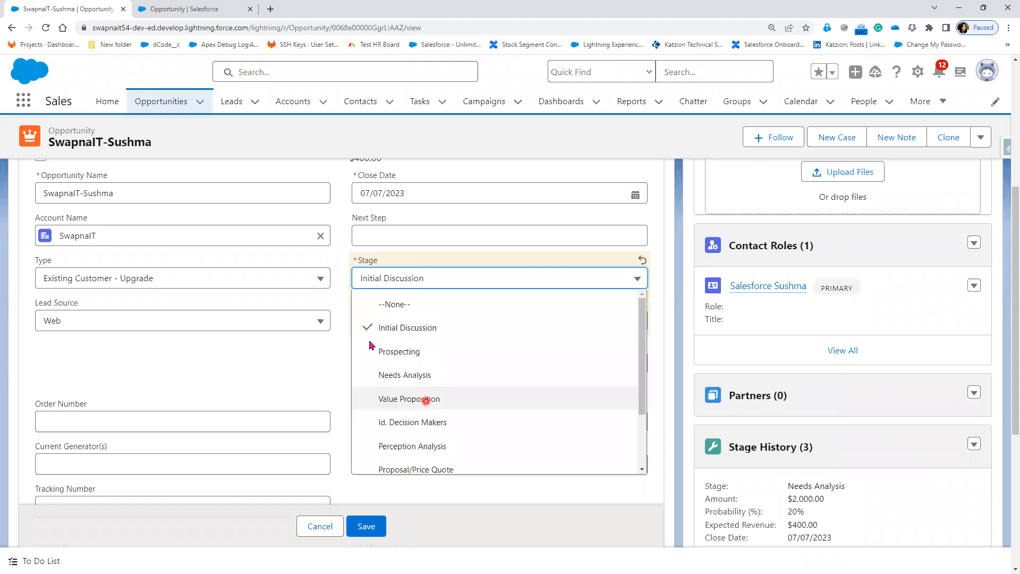
pyautogui.click(426, 400)
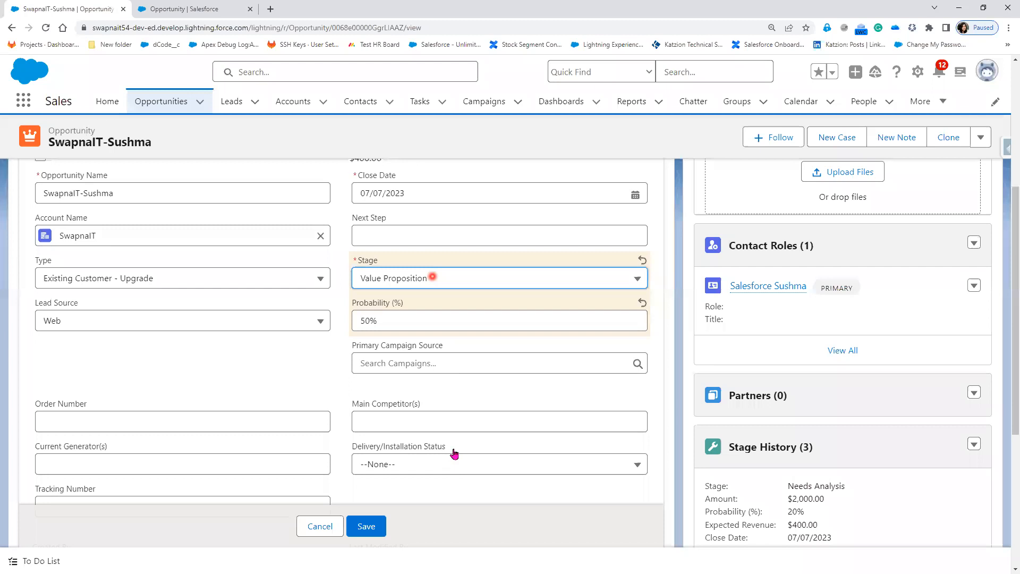
pyautogui.click(432, 277)
pyautogui.click(413, 442)
pyautogui.click(432, 279)
pyautogui.click(444, 335)
# Override the opportunity's Probability with 1% and save the record.
pyautogui.click(356, 323)
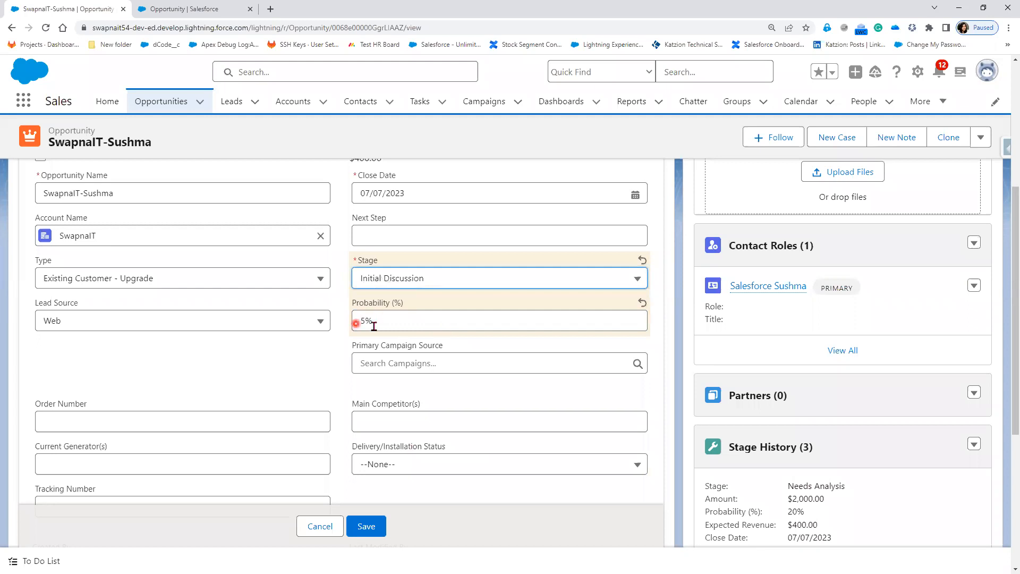
pyautogui.click(512, 330)
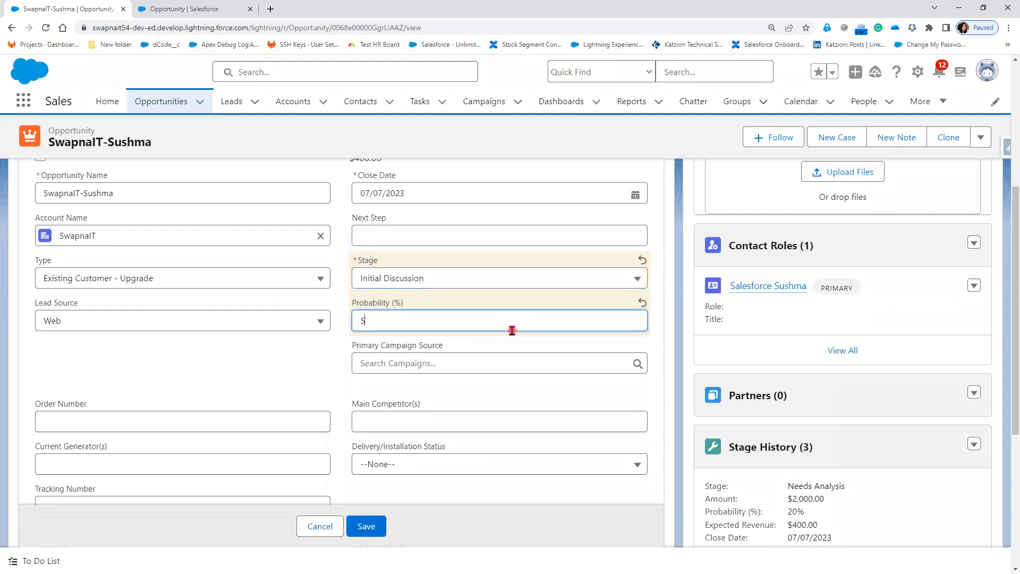
pyautogui.write('1')
pyautogui.click(301, 375)
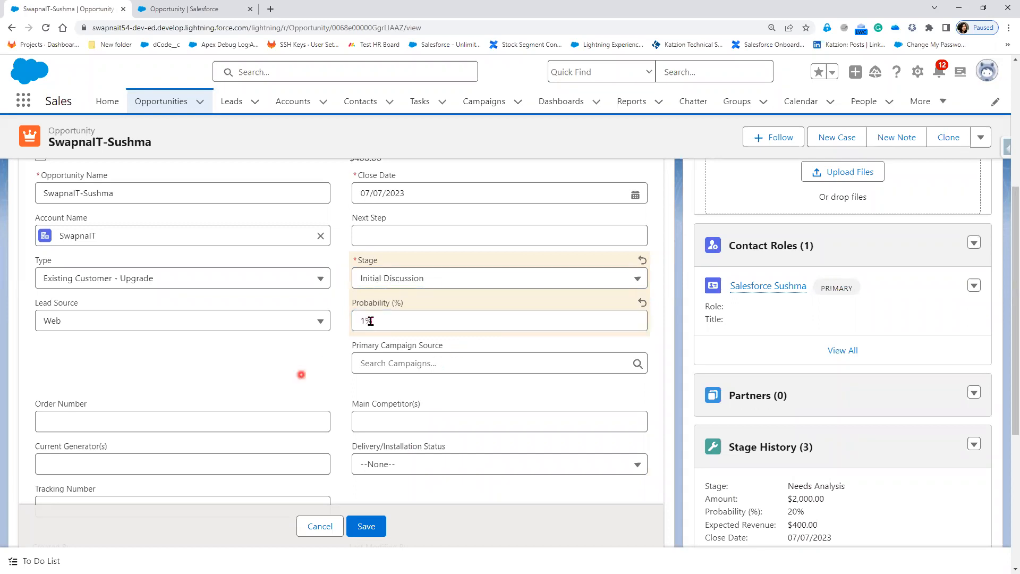
pyautogui.click(371, 526)
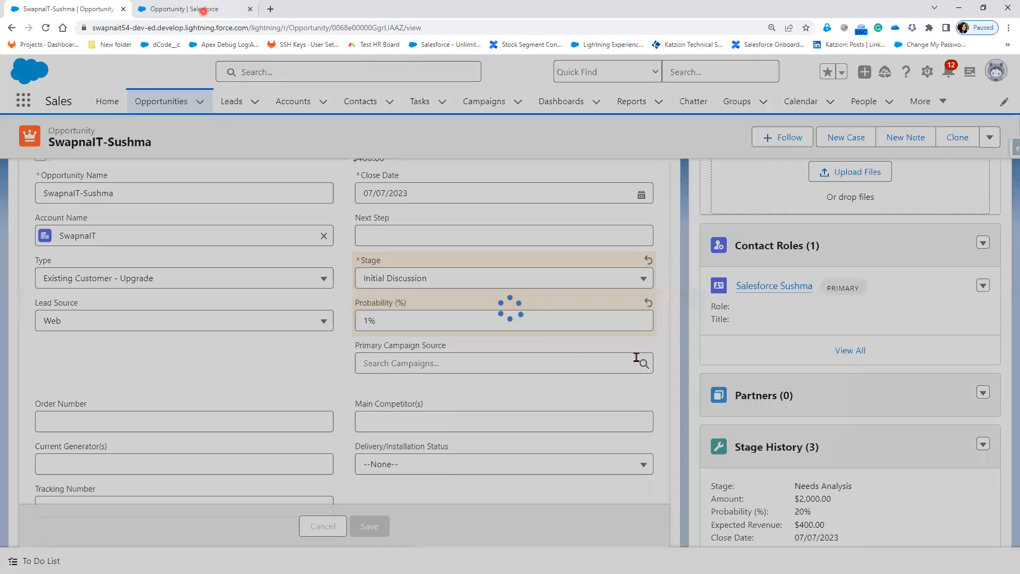
# Compare the saved opportunity's Probability with the default probability of the Initial Discussion stage in setup.
pyautogui.click(204, 9)
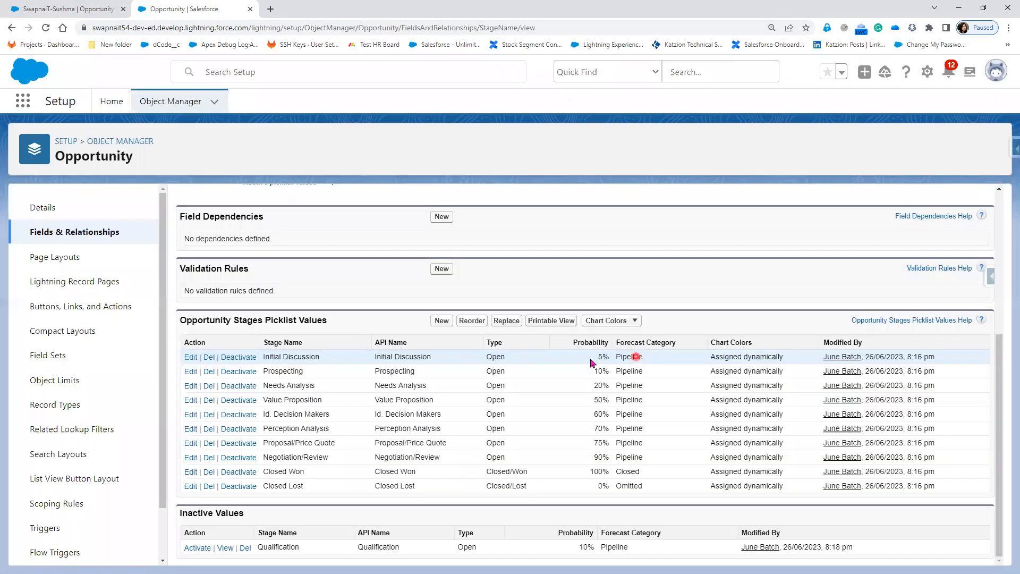
pyautogui.click(75, 7)
pyautogui.click(381, 275)
pyautogui.click(204, 9)
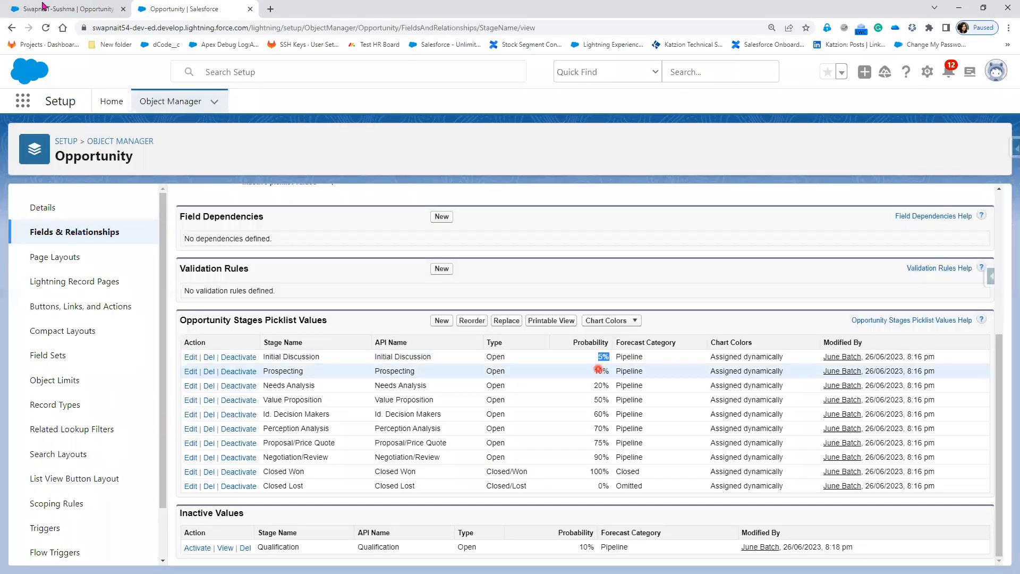
pyautogui.click(39, 9)
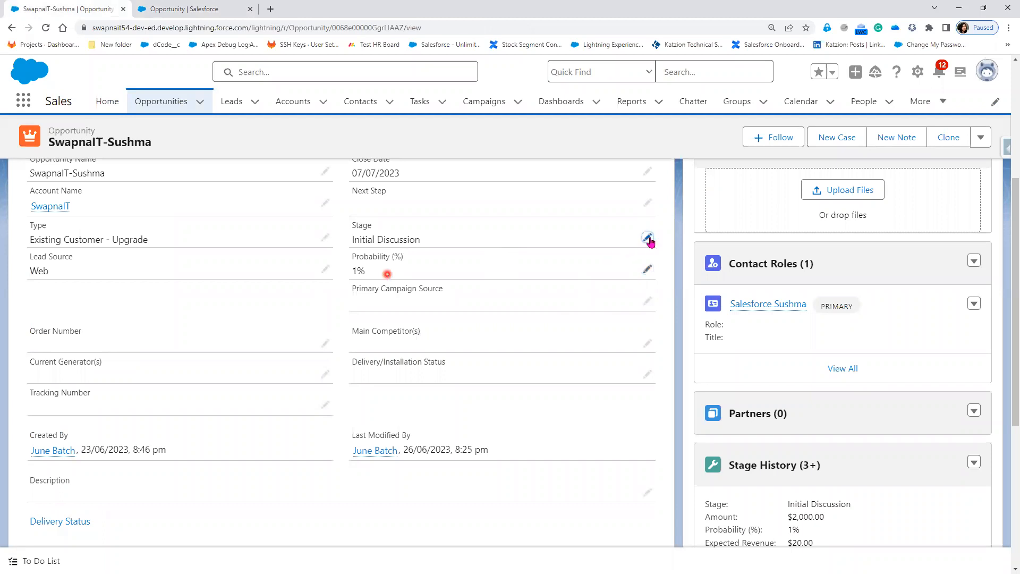
# Try a Probability of 5% on the opportunity and check it against the stage probabilities in setup.
pyautogui.click(470, 300)
pyautogui.press('BackSpace')
pyautogui.write('5')
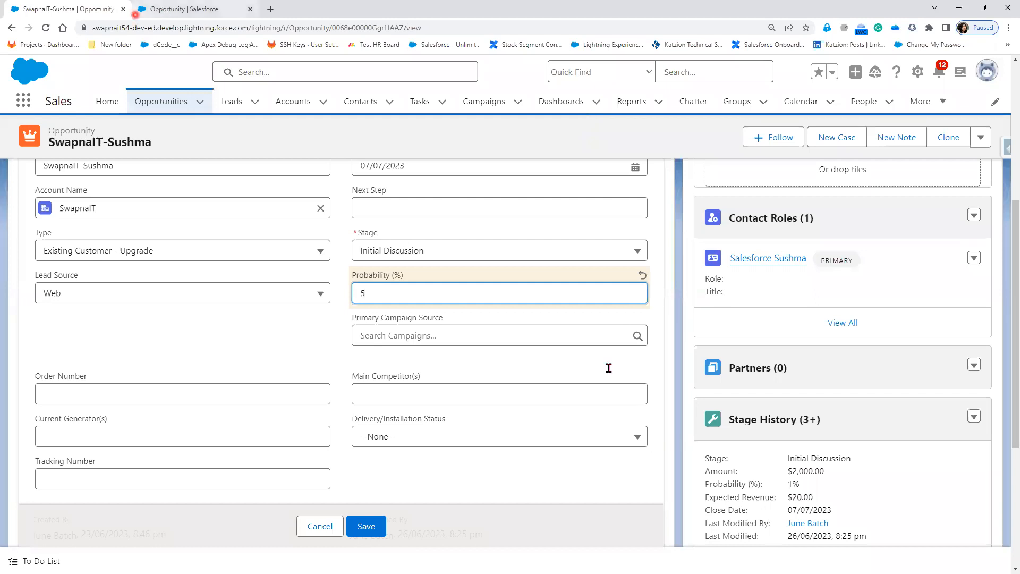
pyautogui.click(136, 15)
pyautogui.click(72, 9)
# Set the opportunity's Probability to 4% and save the record.
pyautogui.click(469, 360)
pyautogui.click(358, 293)
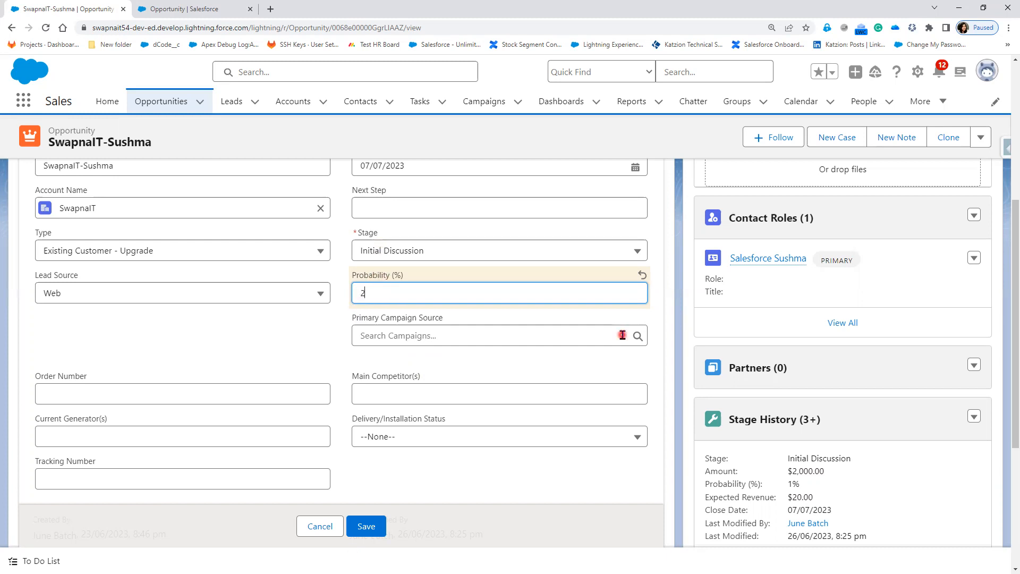
pyautogui.press('BackSpace')
pyautogui.write('4')
pyautogui.click(367, 527)
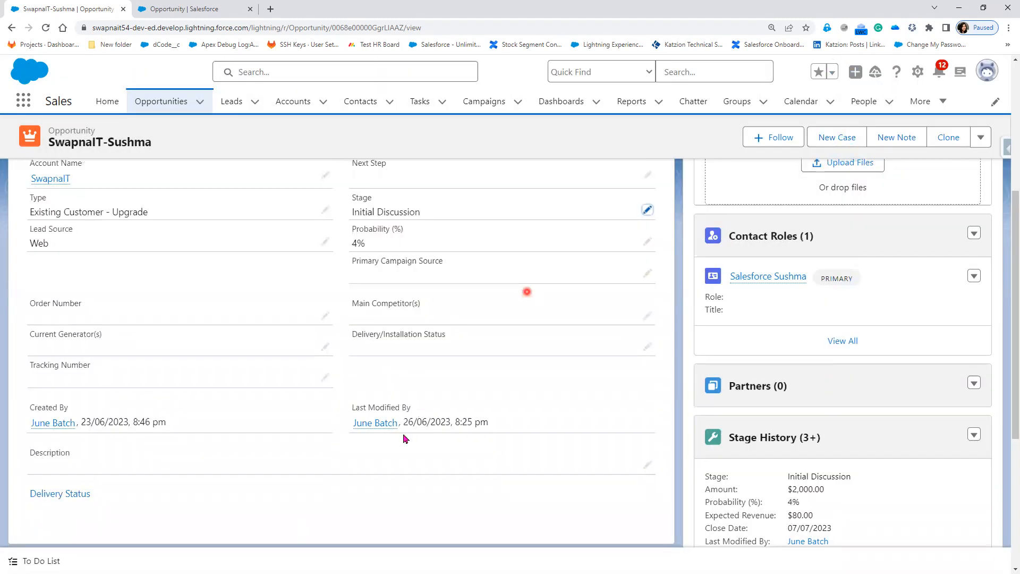
pyautogui.scroll(3, 403, 387)
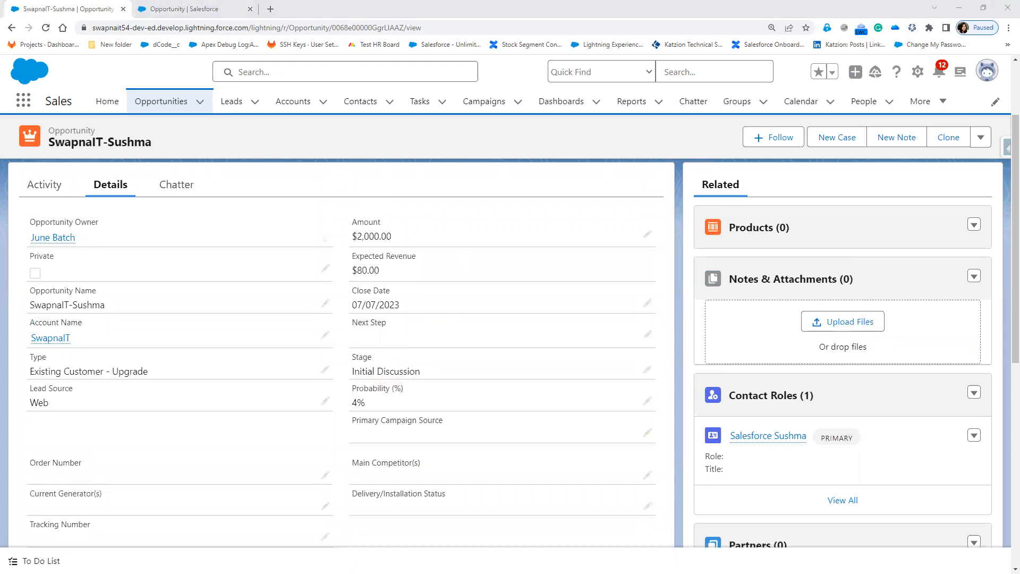
# Switch to the PowerPoint slide show and reveal the answer options and the answer to the Probability field question.
pyautogui.hotkey('alt', 'Tab')
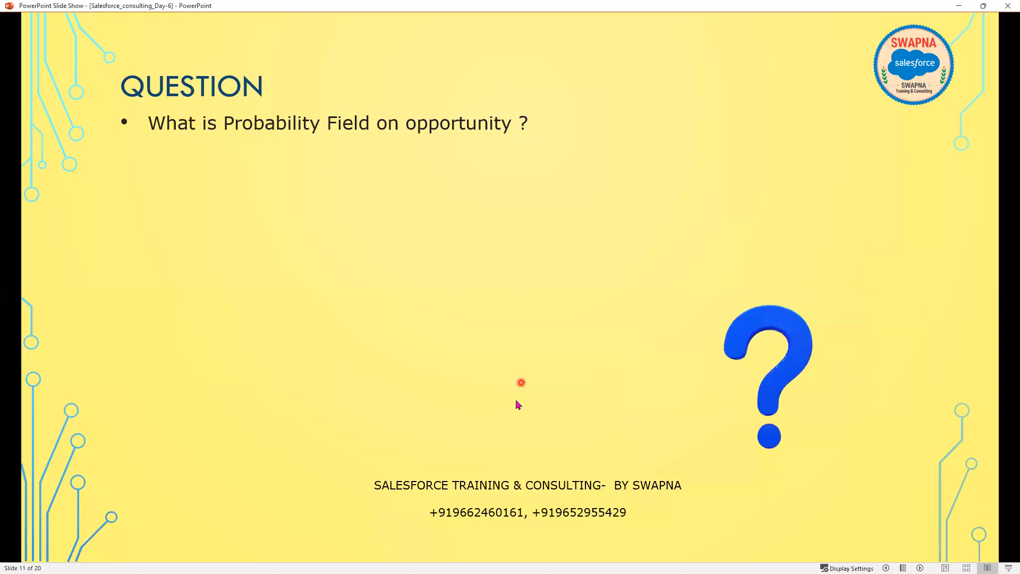
pyautogui.press('Right')
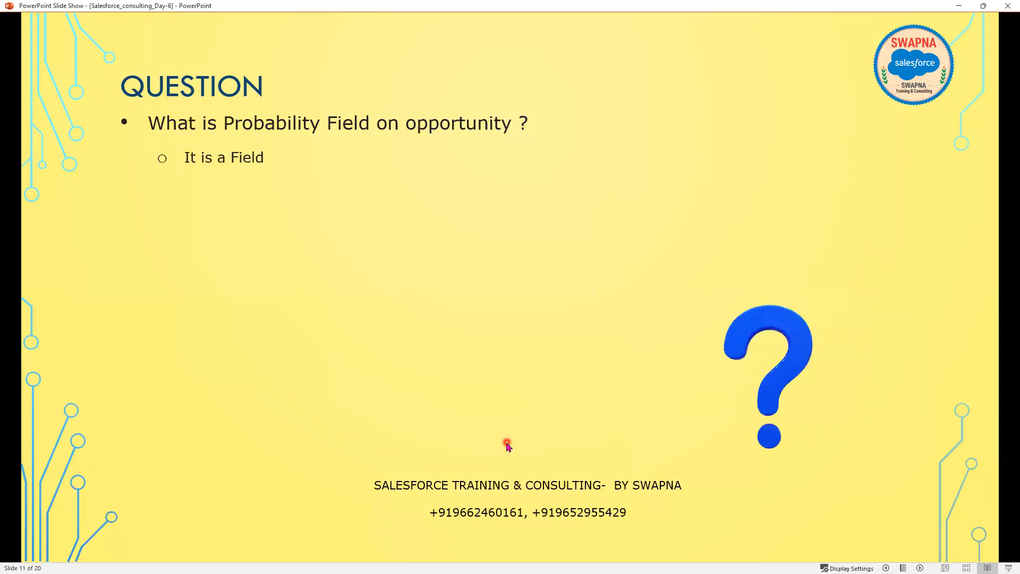
pyautogui.press('Right')
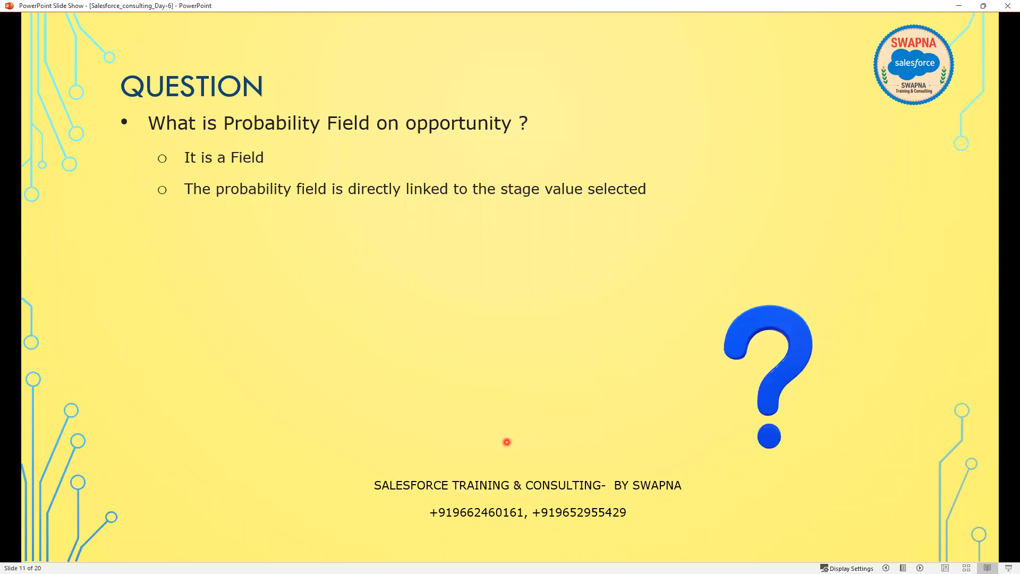
pyautogui.press('Right')
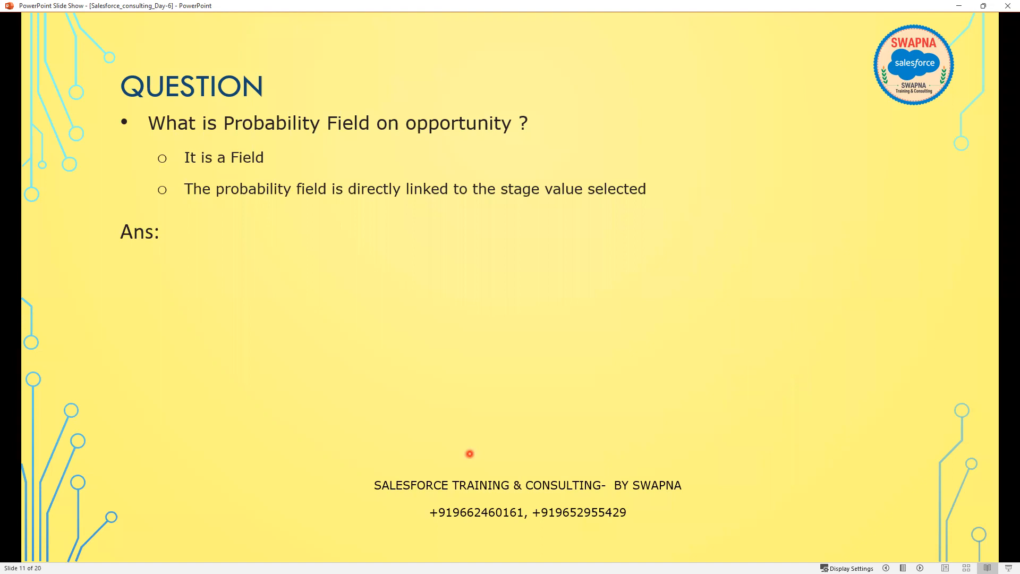
pyautogui.click(469, 453)
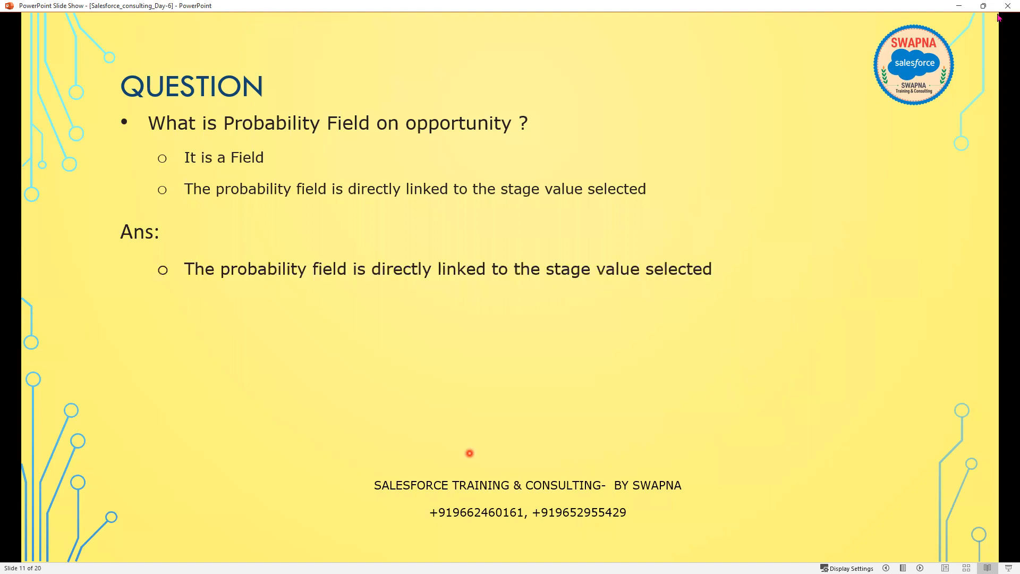
# Return to the opportunity record, open and cancel its editing, and examine the Amount, Expected Revenue and Probability fields.
pyautogui.click(957, 4)
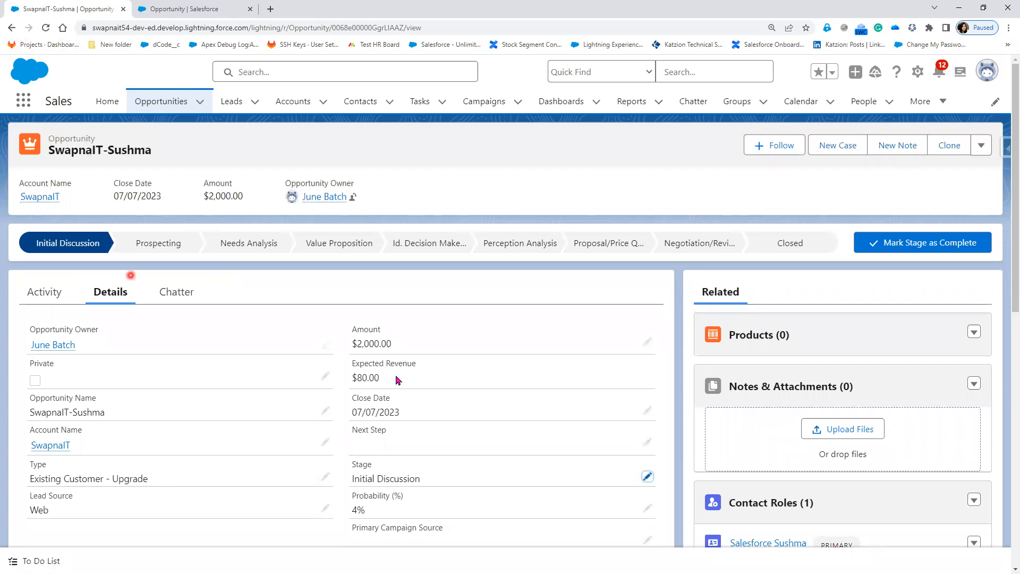
pyautogui.click(644, 477)
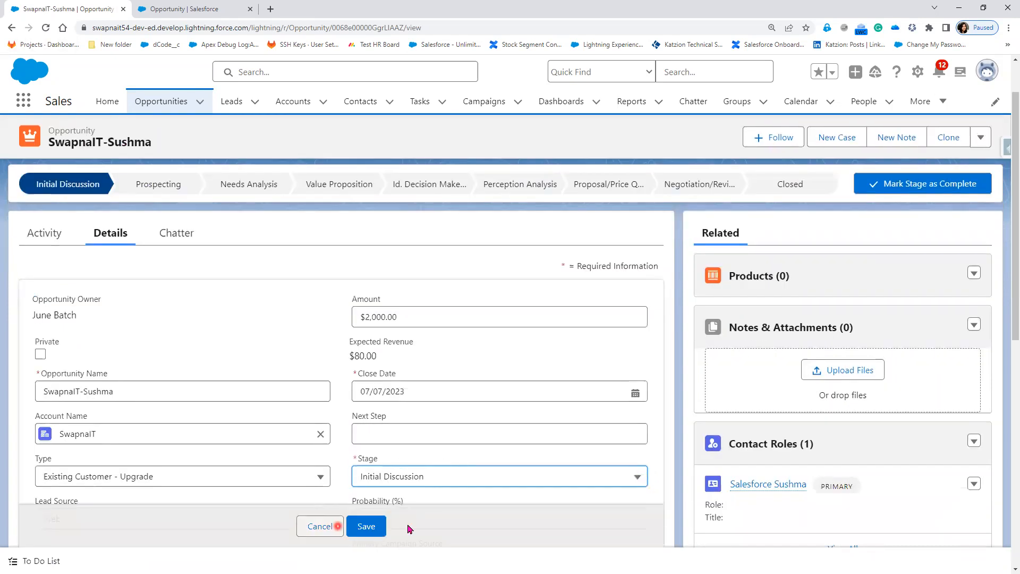
pyautogui.click(320, 528)
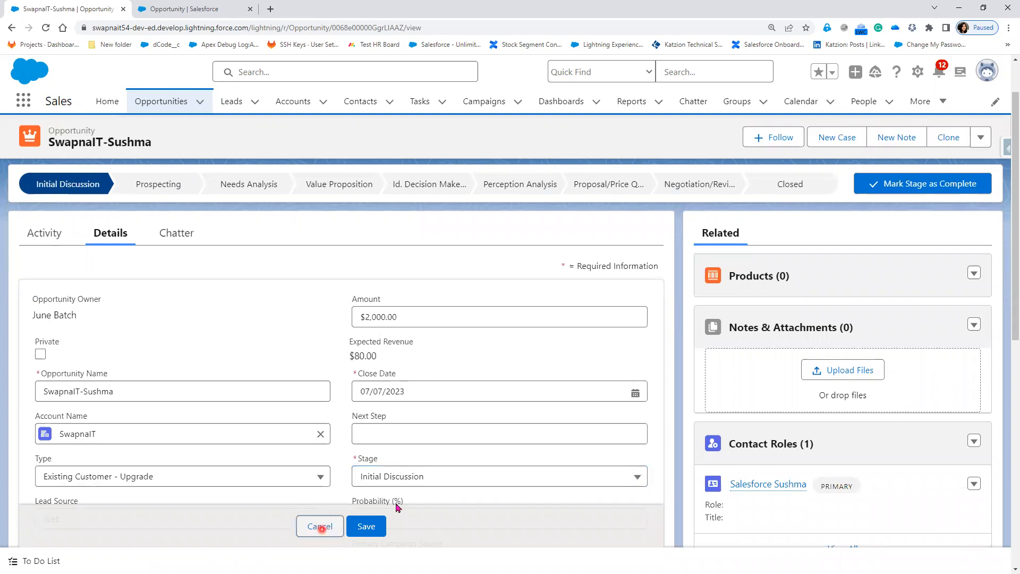
pyautogui.moveTo(352, 285); pyautogui.dragTo(394, 284)
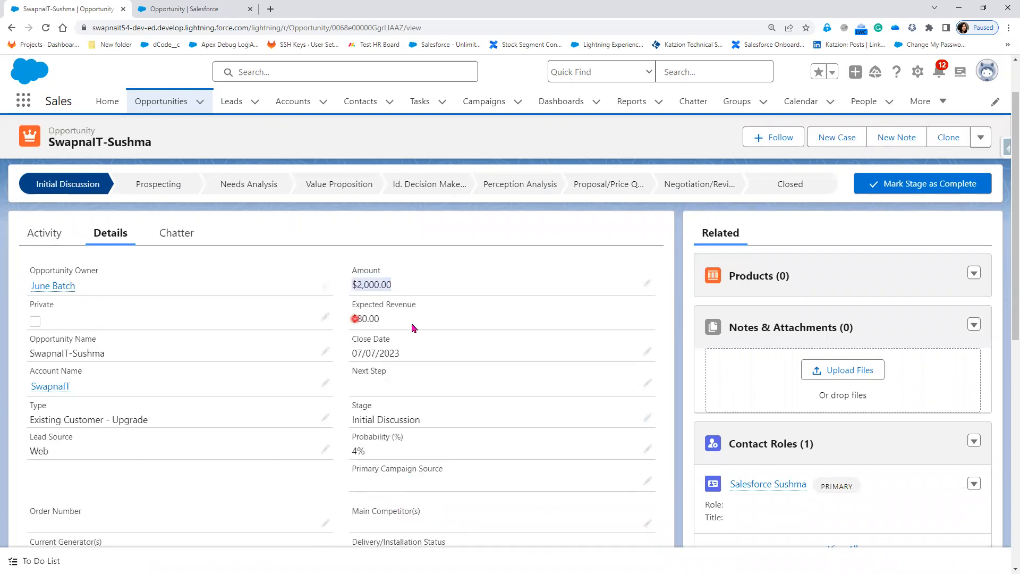
pyautogui.moveTo(354, 319); pyautogui.dragTo(412, 323)
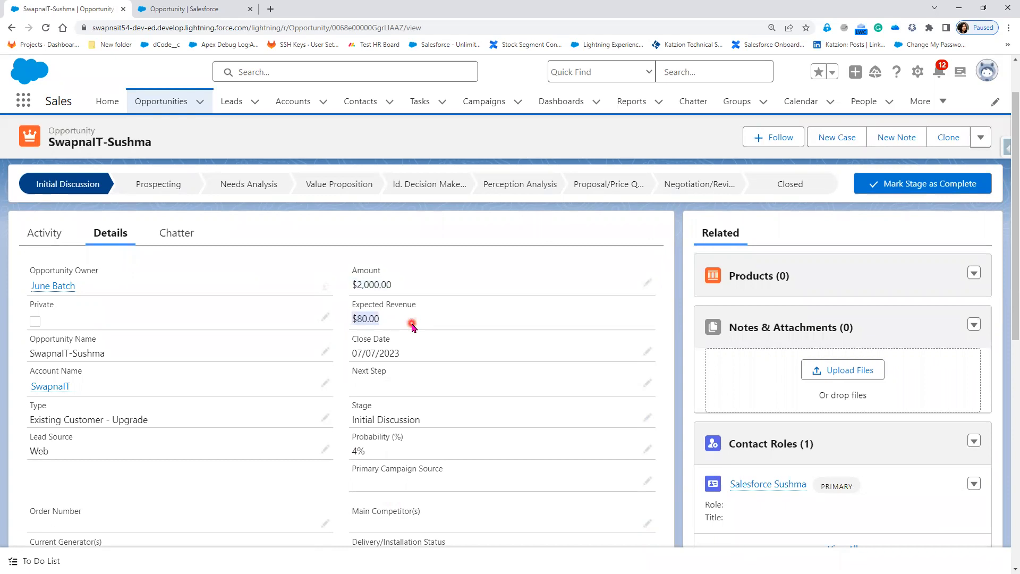
pyautogui.scroll(-4, 413, 325)
pyautogui.scroll(3, 394, 274)
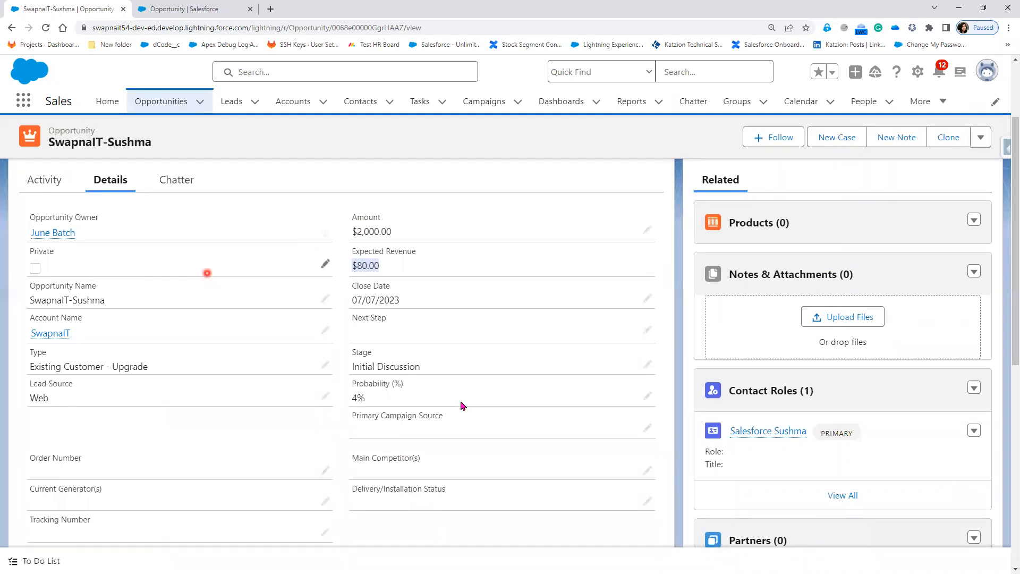
pyautogui.scroll(-1, 462, 406)
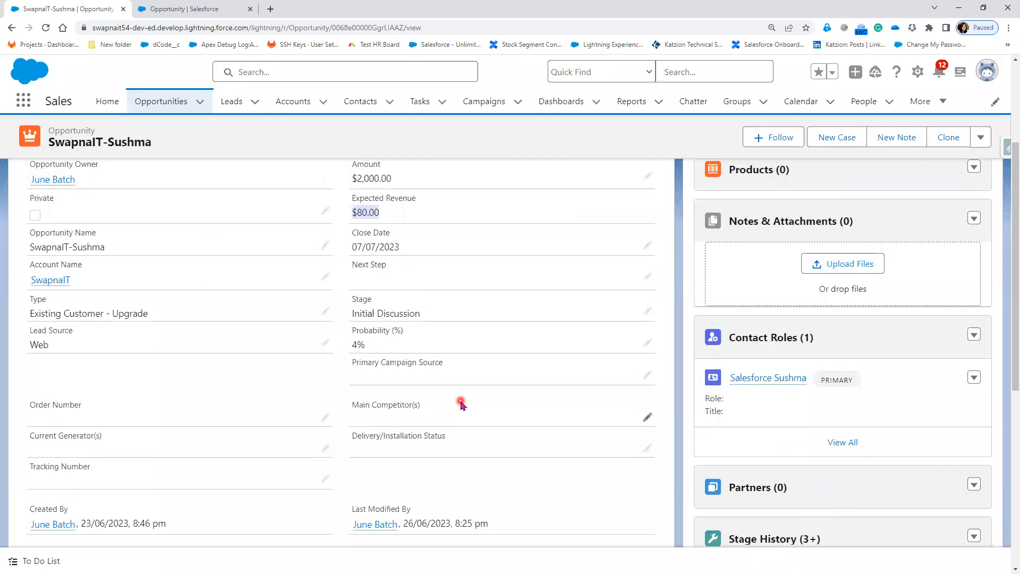
# Examine the opportunity's detail fields, including Amount, Expected Revenue, Stage and Probability, and its Stage History.
pyautogui.scroll(-1, 462, 405)
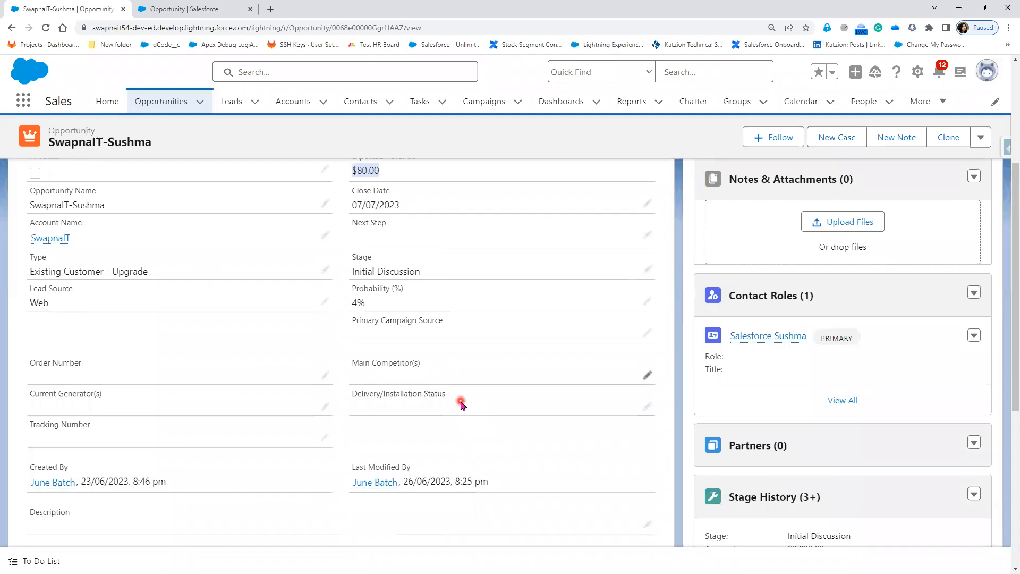
pyautogui.scroll(-2, 461, 406)
pyautogui.scroll(3, 462, 406)
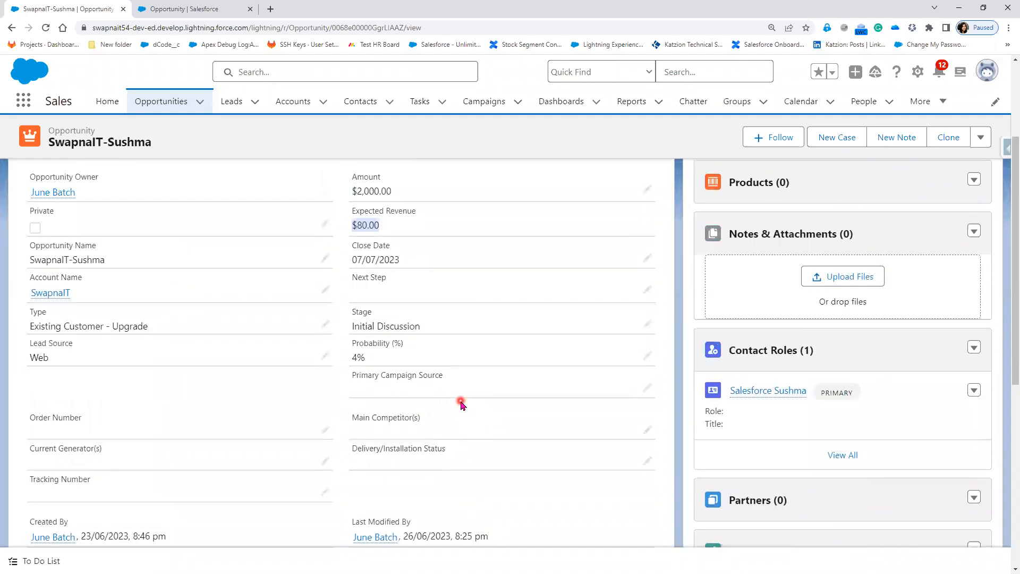
pyautogui.scroll(1, 462, 406)
pyautogui.scroll(-1, 462, 405)
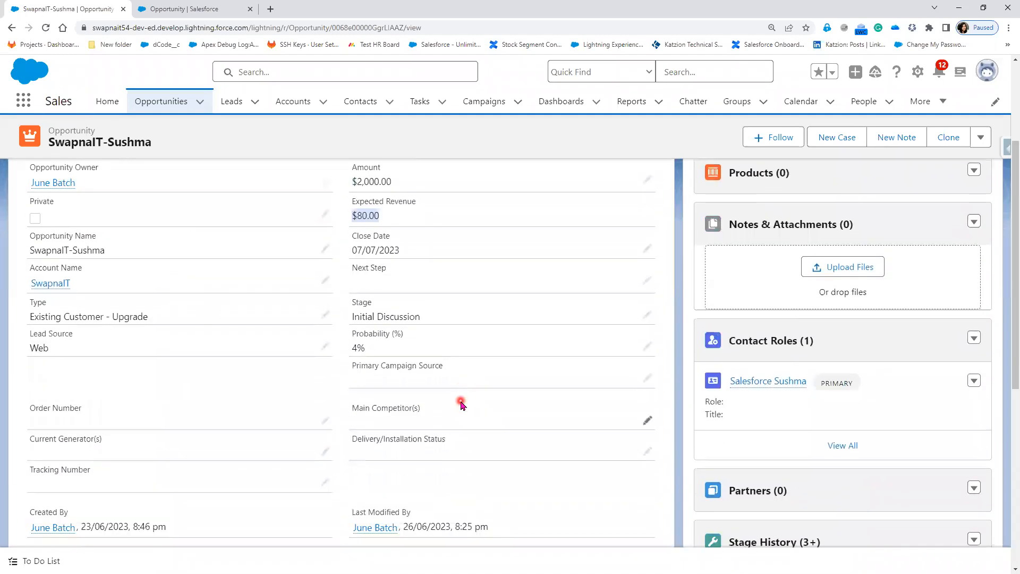
pyautogui.scroll(-2, 461, 406)
pyautogui.scroll(-2, 462, 406)
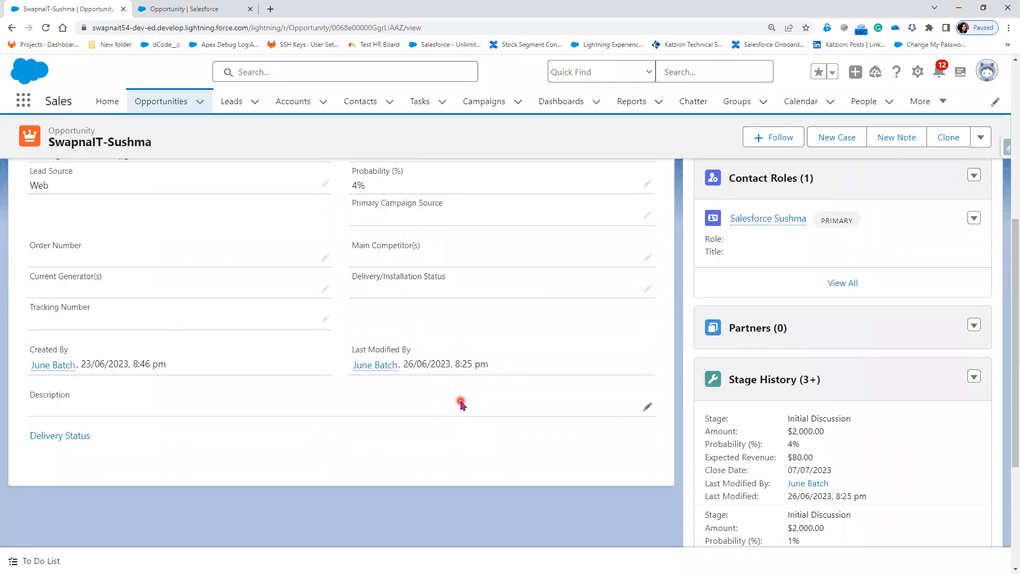
pyautogui.scroll(5, 461, 405)
pyautogui.scroll(3, 461, 402)
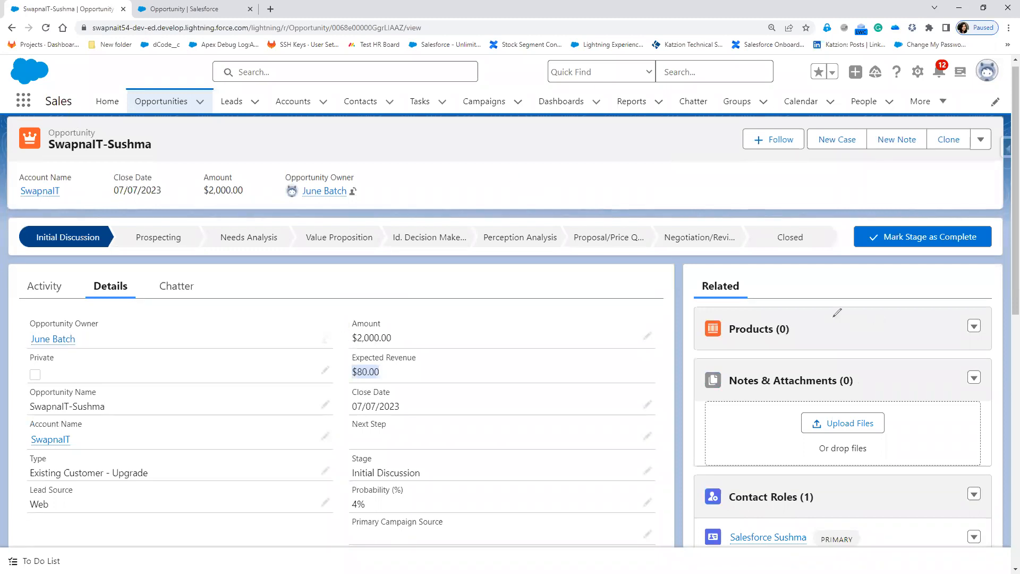
# Draw question marks beside Products and an arrow linking Amount and Expected Revenue to Products, and clear the markup.
pyautogui.moveTo(836, 321); pyautogui.dragTo(838, 340)
pyautogui.click(841, 346)
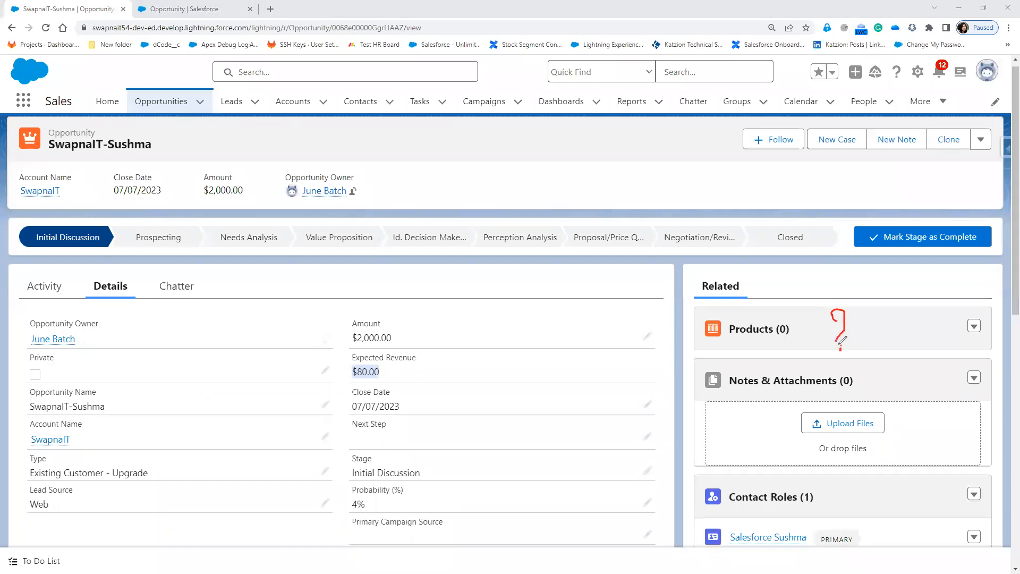
pyautogui.moveTo(810, 314); pyautogui.dragTo(819, 335)
pyautogui.click(820, 346)
pyautogui.moveTo(403, 336); pyautogui.dragTo(476, 307)
pyautogui.moveTo(418, 377); pyautogui.dragTo(467, 359)
pyautogui.moveTo(443, 310)
pyautogui.mouseDown()
pyautogui.moveTo(457, 379)
pyautogui.moveTo(727, 330)
pyautogui.moveTo(698, 340)
pyautogui.mouseUp()
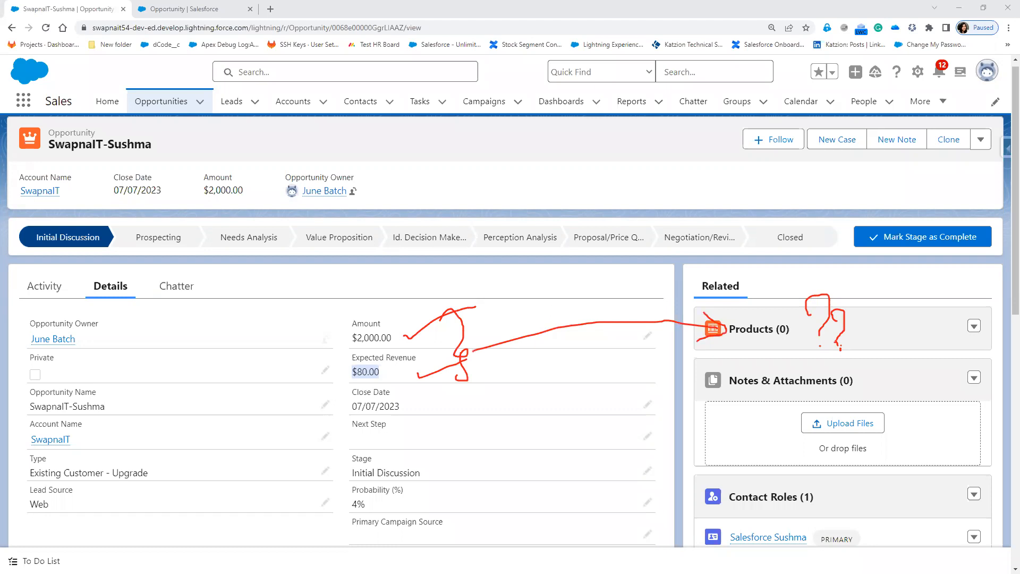
pyautogui.click(11, 175)
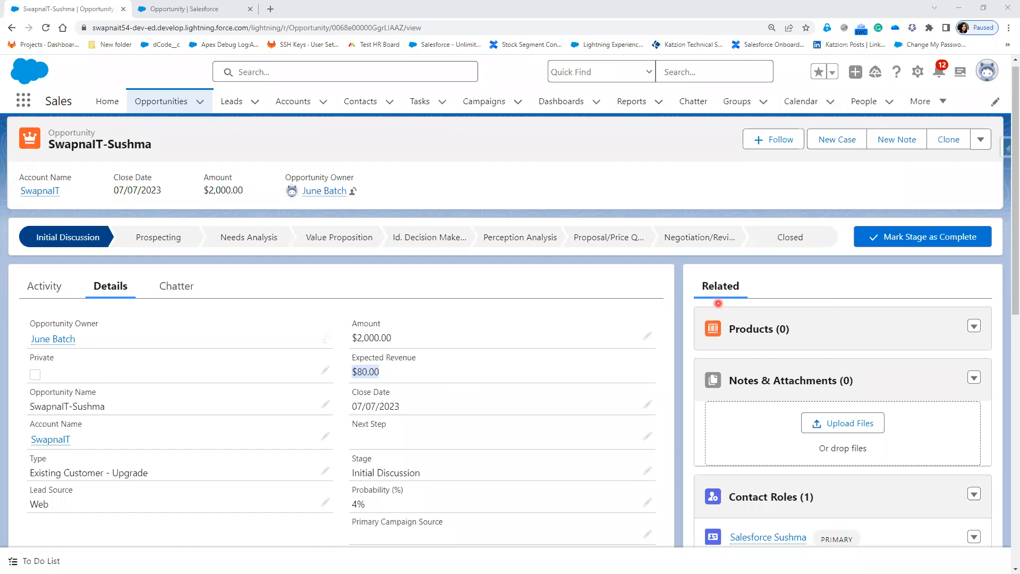
# Switch to the PowerPoint slide show, advance to the Product Master slide, and add a text note reading "Master Table".
pyautogui.hotkey('alt', 'Tab')
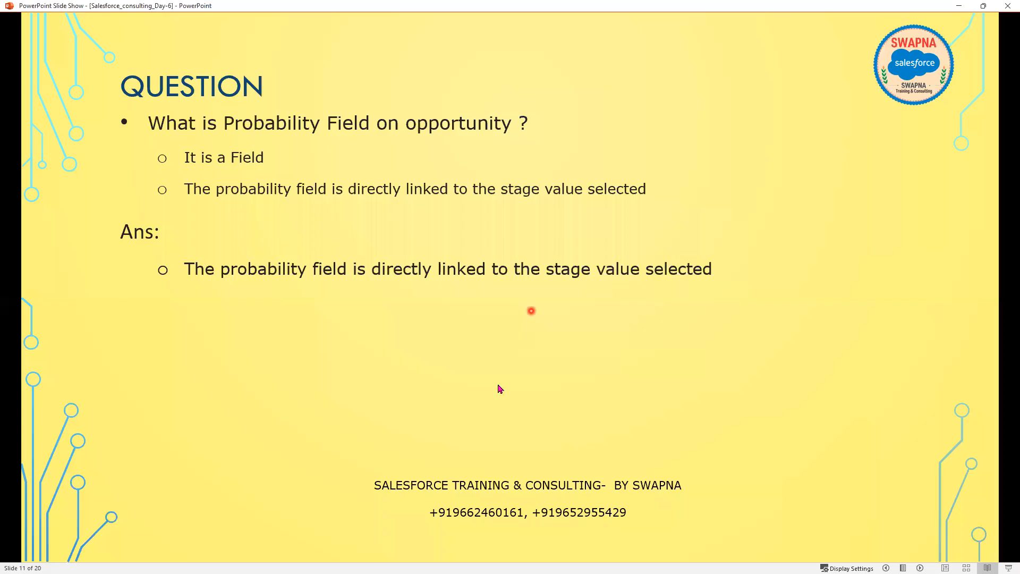
pyautogui.click(500, 386)
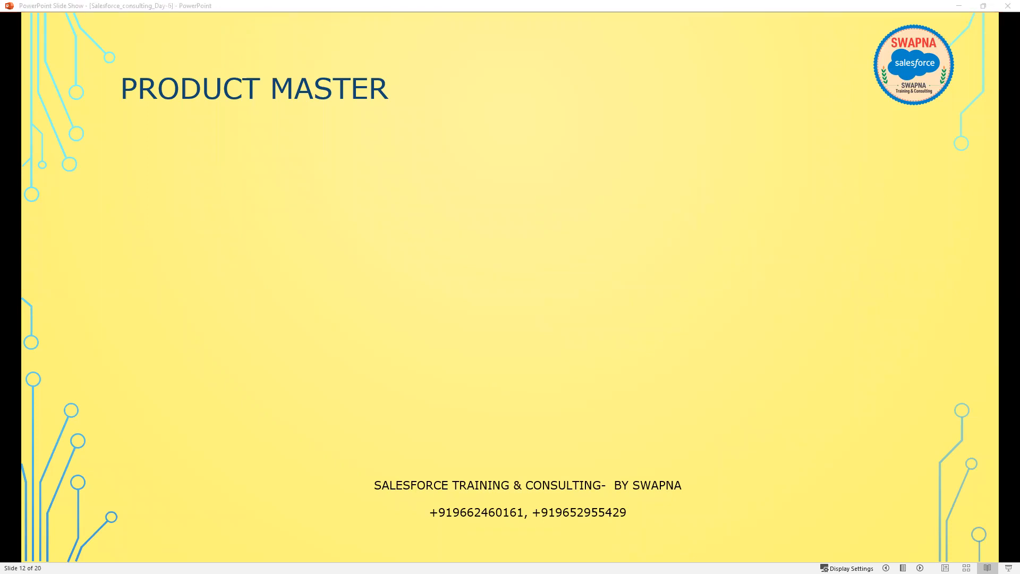
pyautogui.click(574, 145)
pyautogui.write('Master Table')
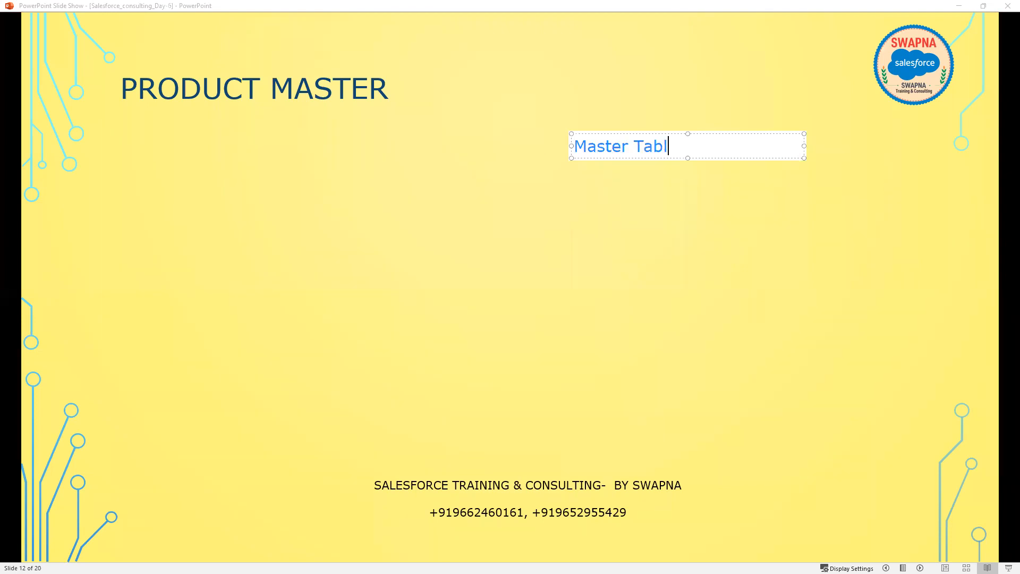
# Add an indented second line reading "Customer Mas" below "Master Table" in the slide note.
pyautogui.press('Return')
pyautogui.write('C')
pyautogui.write('us')
pyautogui.write('t')
pyautogui.write('i')
pyautogui.press('BackSpace')
pyautogui.write('omer Mas')
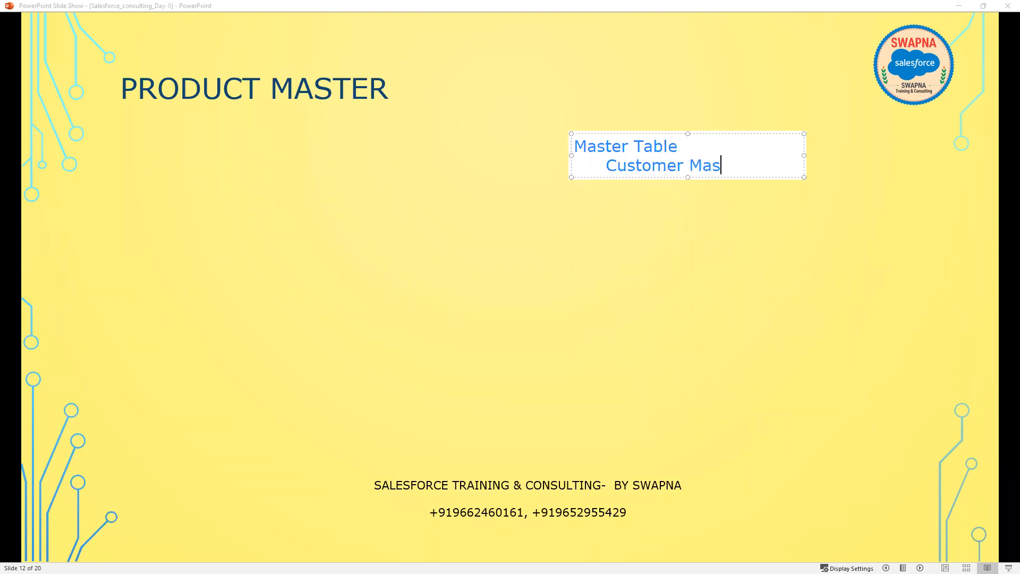
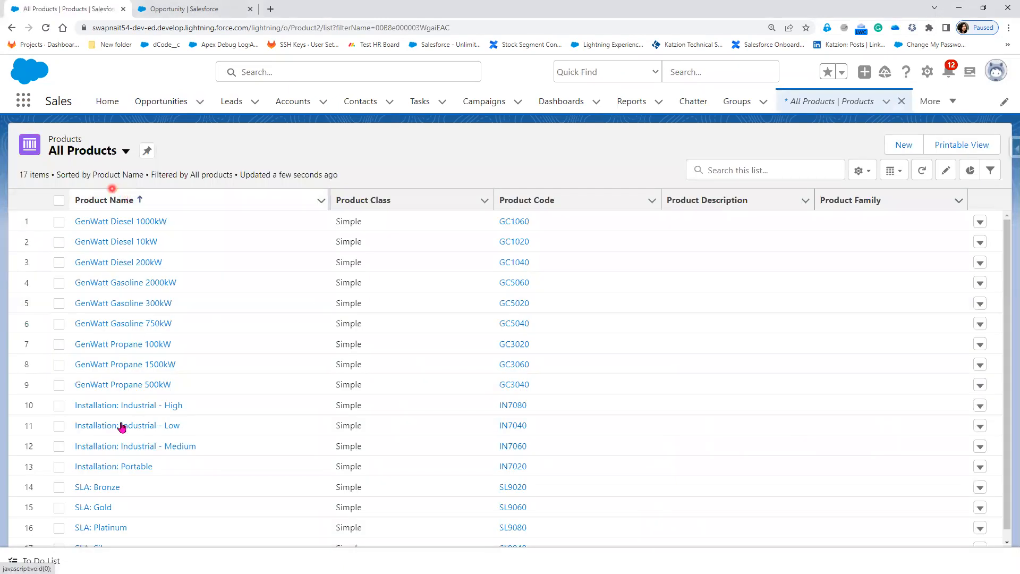
# Look over the All Products list and open Opportunities in a new browser tab with the All Opportunities list view.
pyautogui.scroll(-1, 121, 457)
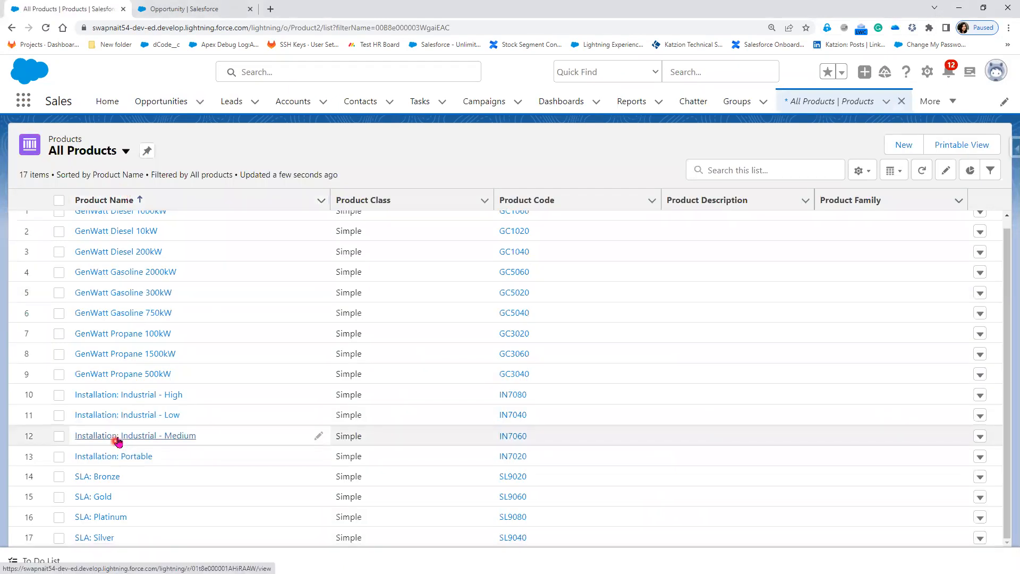
pyautogui.scroll(1, 114, 388)
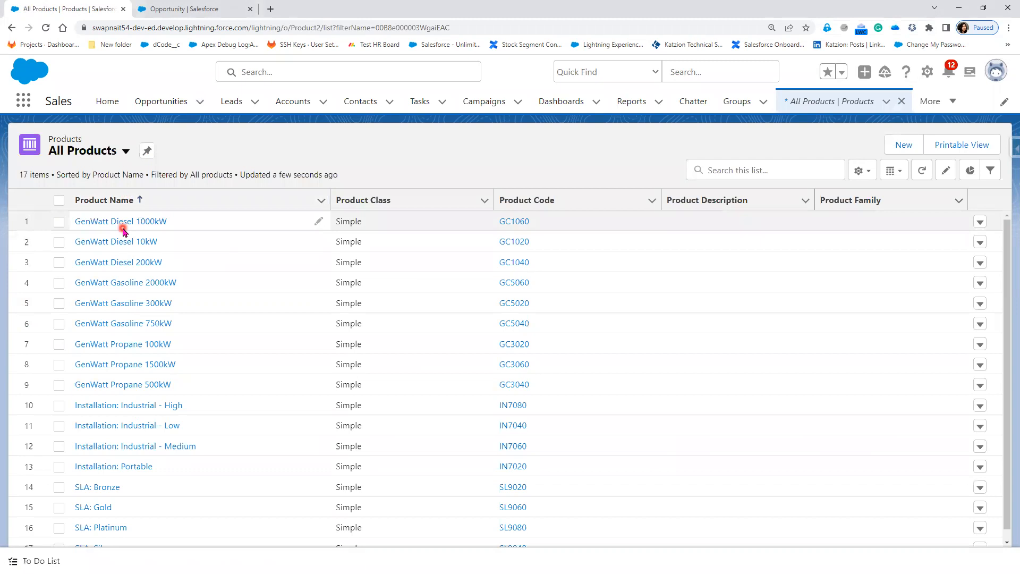
pyautogui.rightClick(166, 108)
pyautogui.click(197, 117)
pyautogui.click(317, 11)
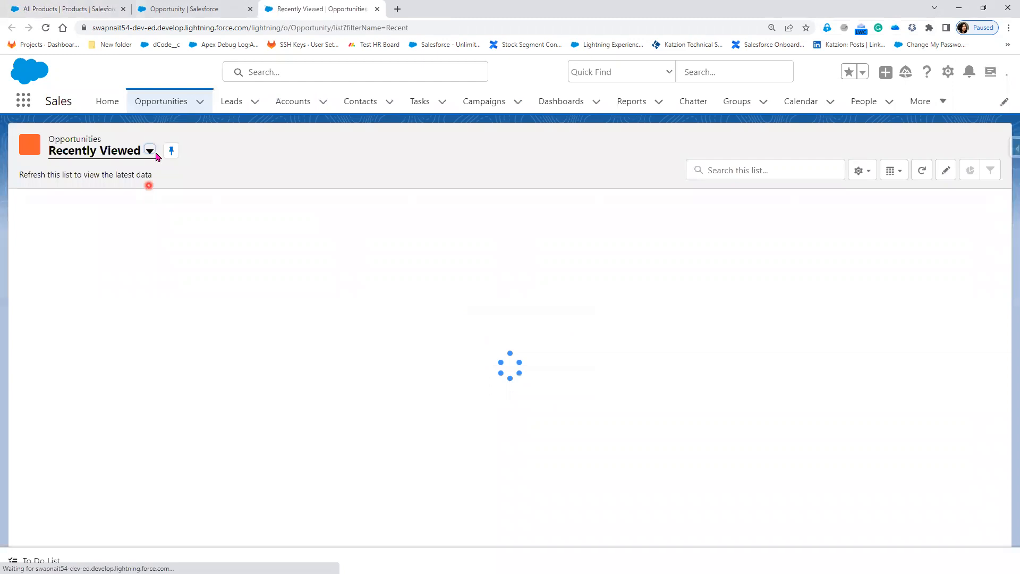
pyautogui.click(149, 152)
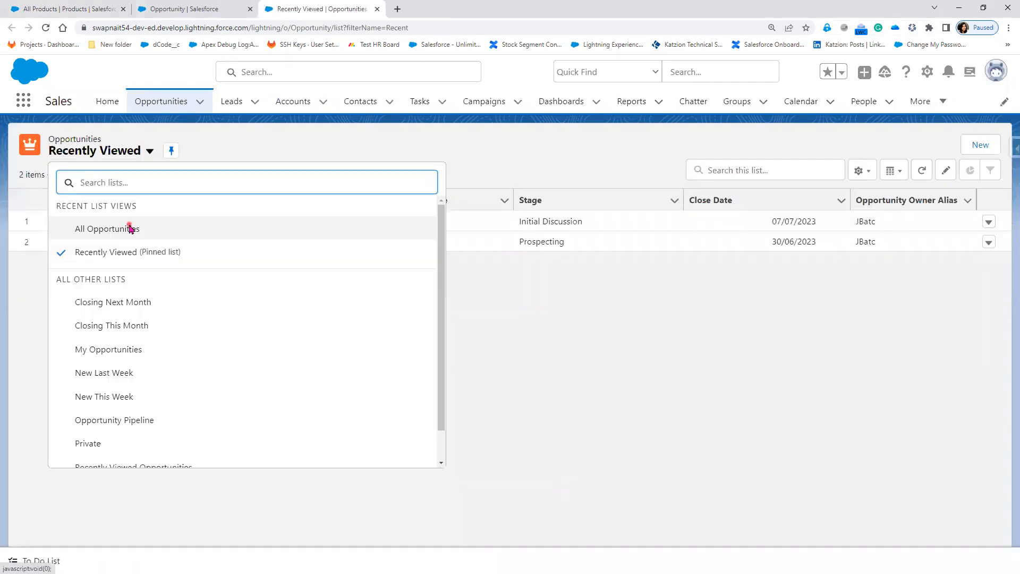
pyautogui.click(129, 228)
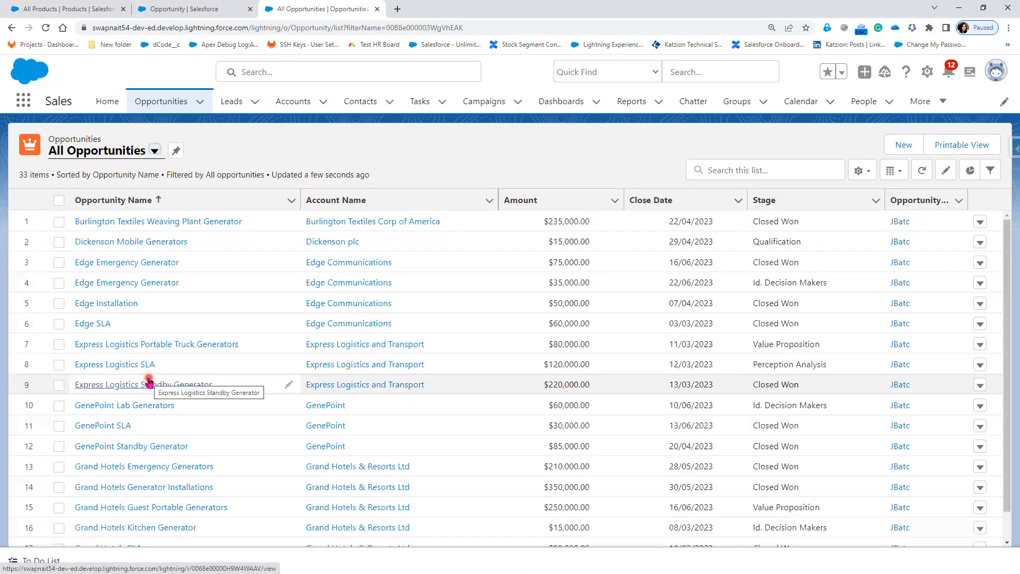
# Look through the All Opportunities list, check the GenePoint Standby Generator opportunity for products, and return to the list.
pyautogui.scroll(-1, 181, 470)
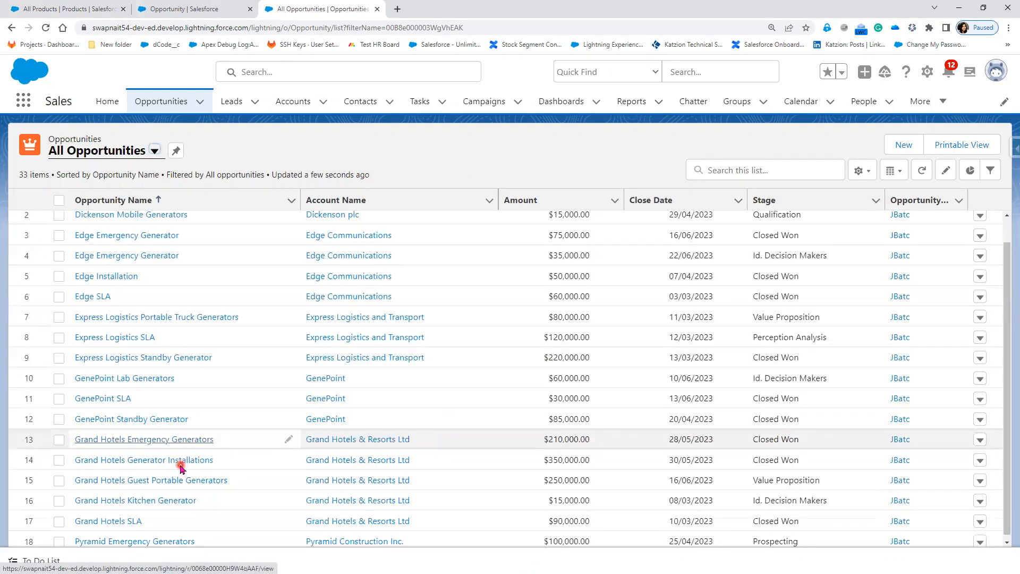
pyautogui.scroll(-2, 181, 468)
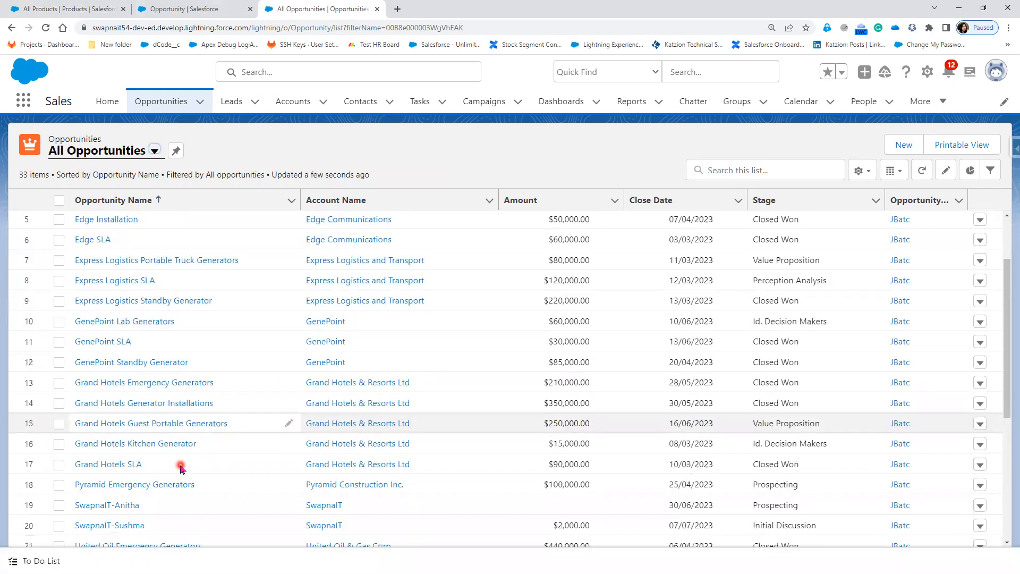
pyautogui.scroll(-4, 180, 467)
pyautogui.scroll(-5, 180, 467)
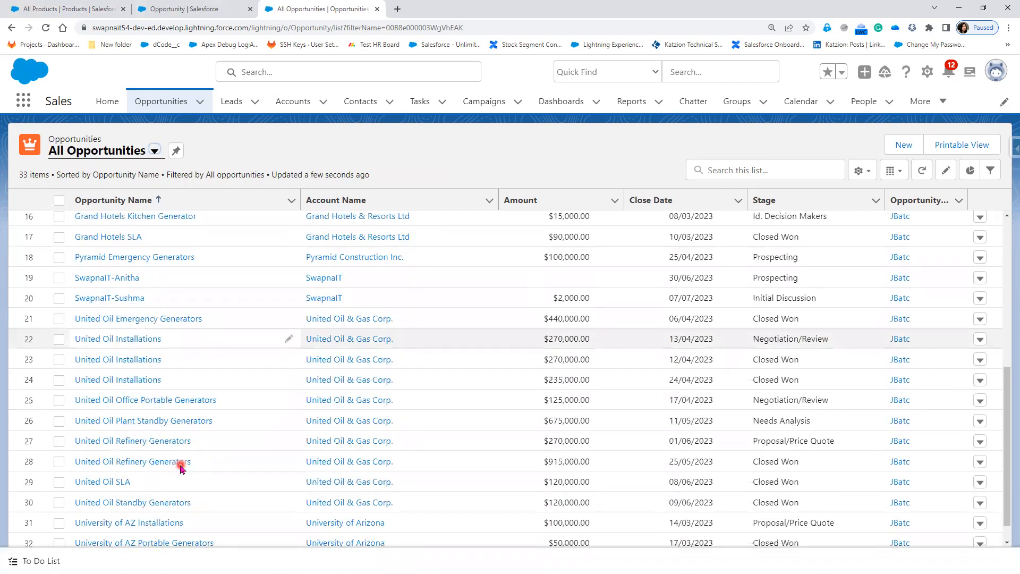
pyautogui.scroll(-1, 181, 467)
pyautogui.scroll(4, 179, 463)
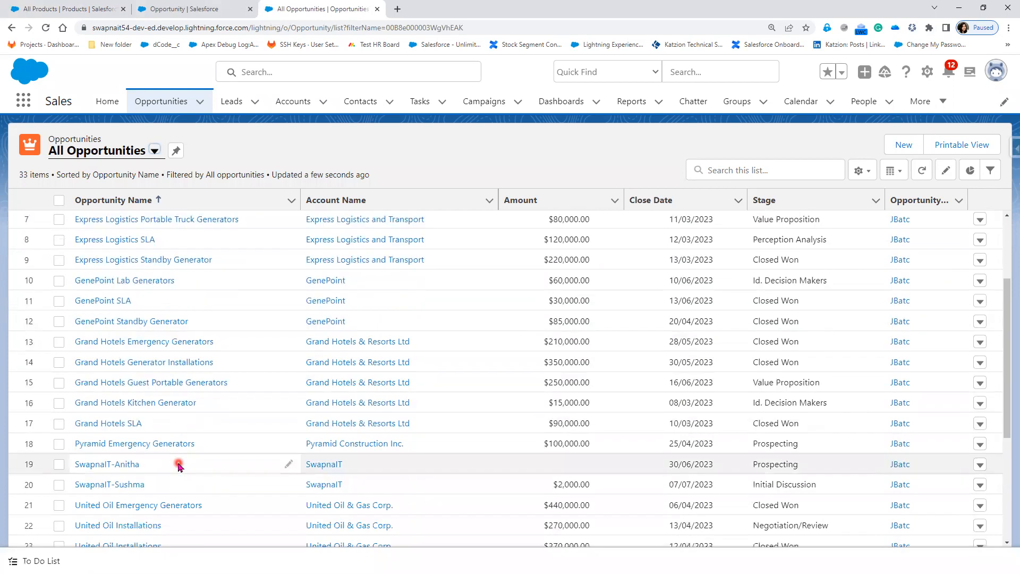
pyautogui.scroll(4, 166, 453)
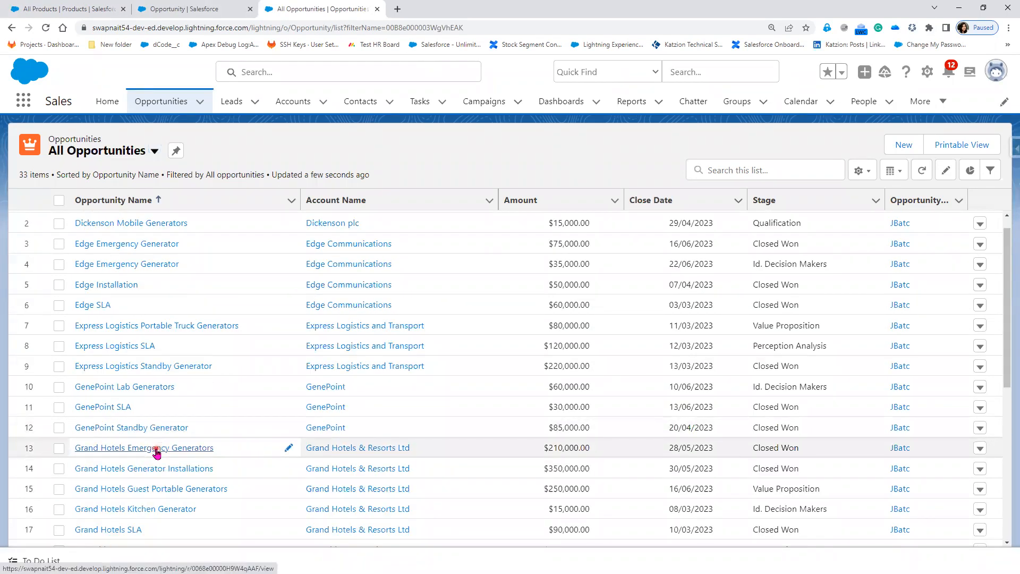
pyautogui.click(154, 428)
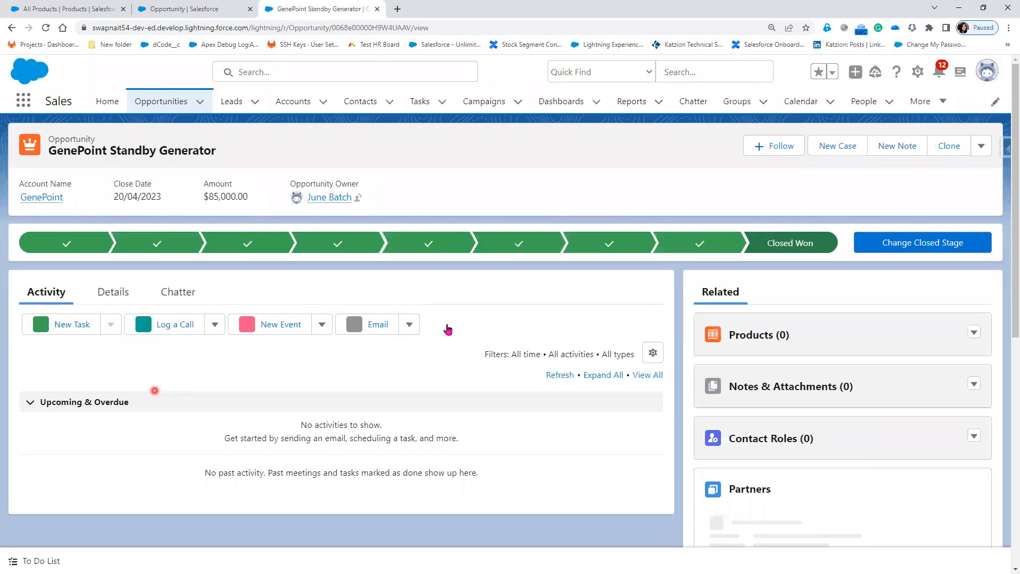
pyautogui.click(10, 28)
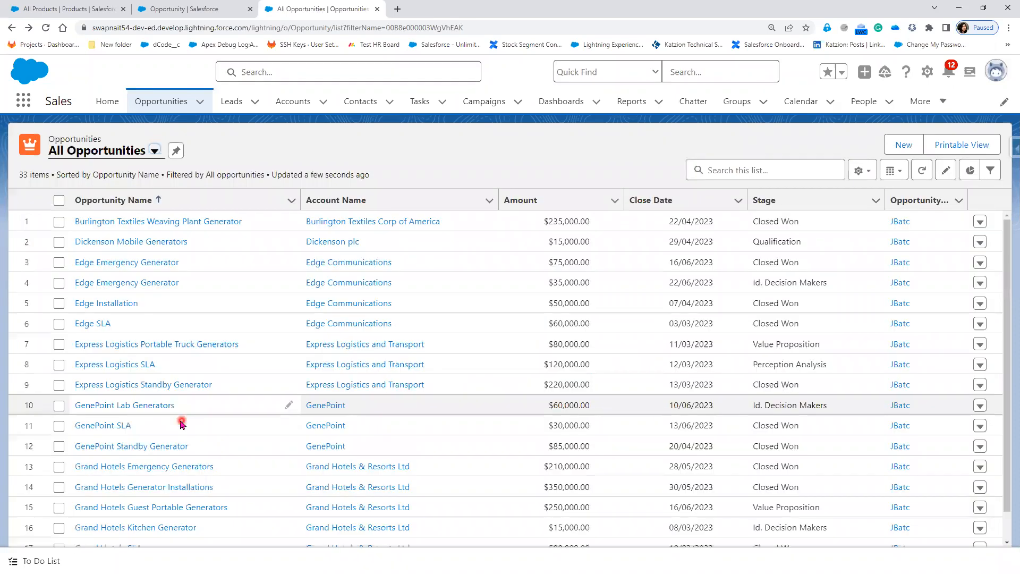
# Open the Express Logistics Portable Truck Generators opportunity and view its details.
pyautogui.click(174, 344)
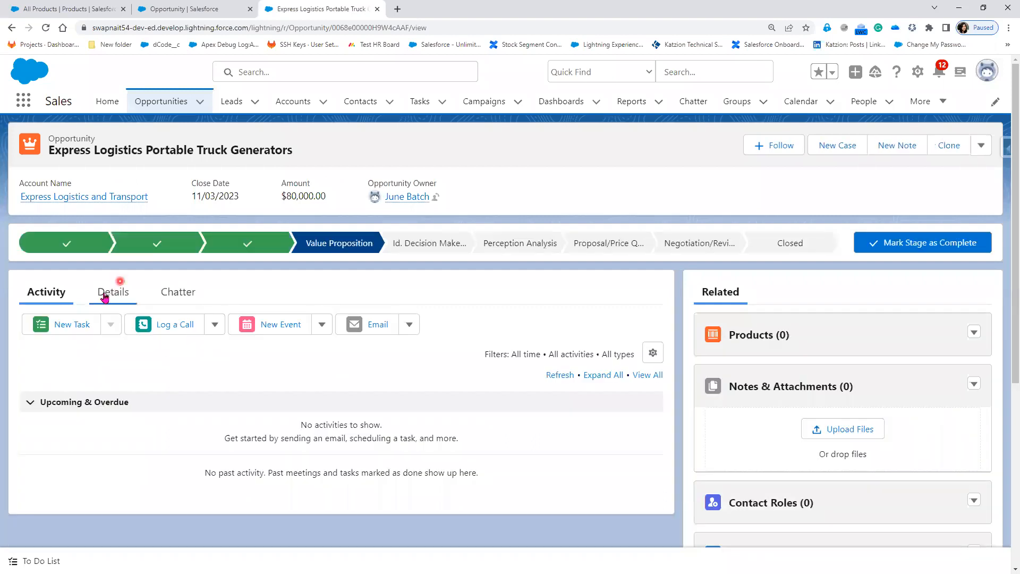
pyautogui.click(105, 298)
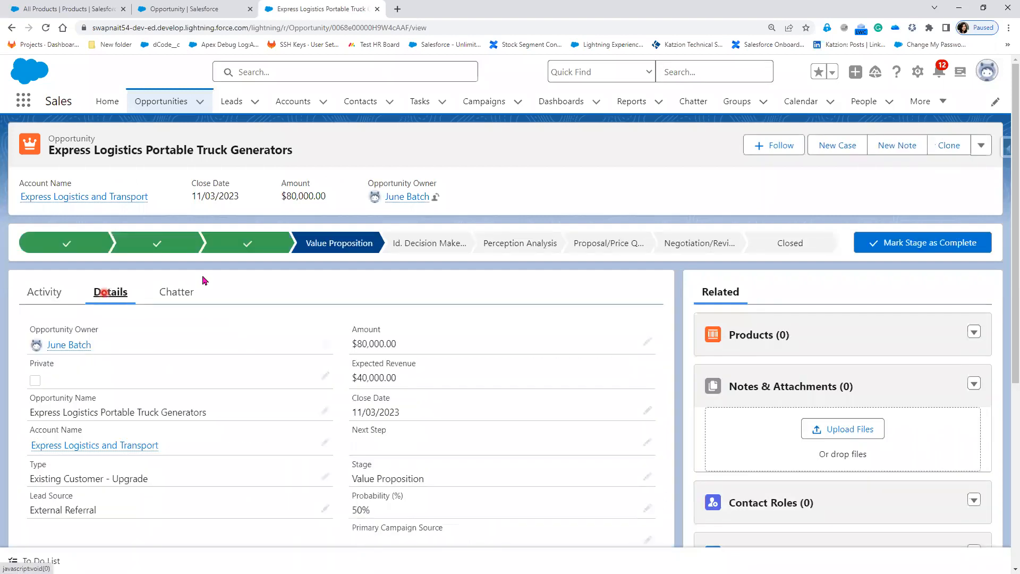
pyautogui.click(197, 10)
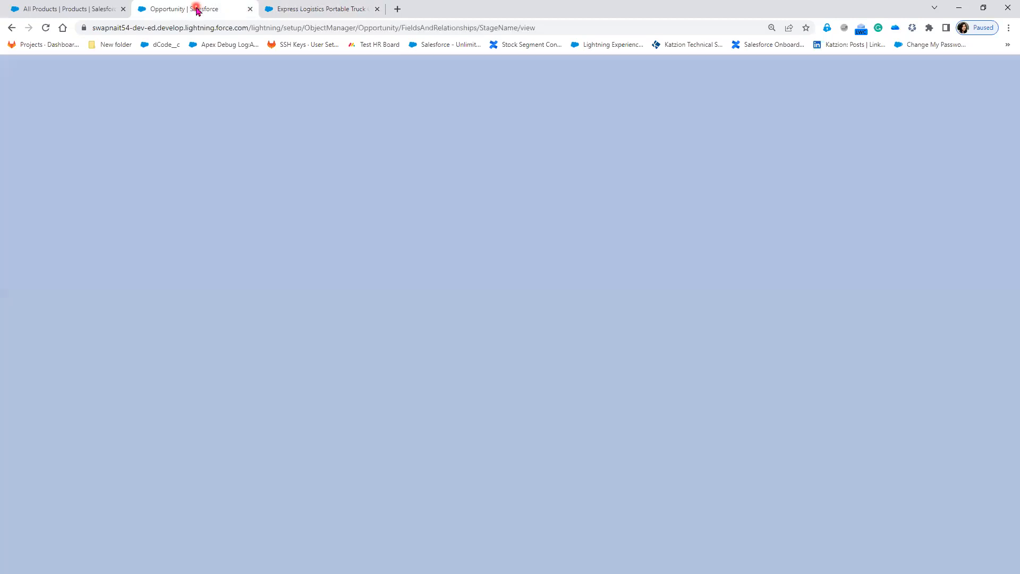
pyautogui.click(303, 9)
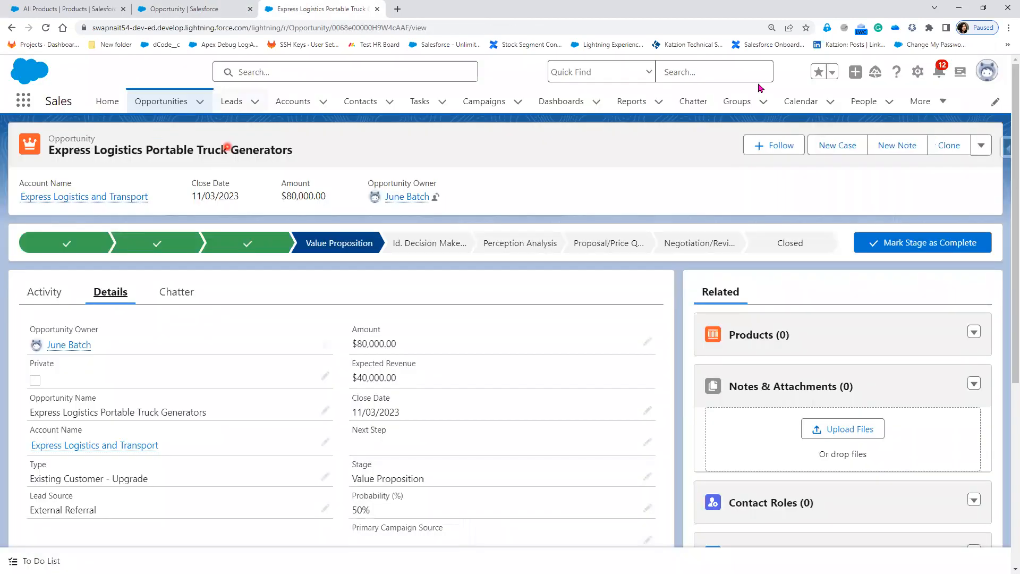
# Try to reload the blank All Products page, exit the unresponsive pages, and check the Opportunity setup page.
pyautogui.hotkey('ctrl', 'Tab')
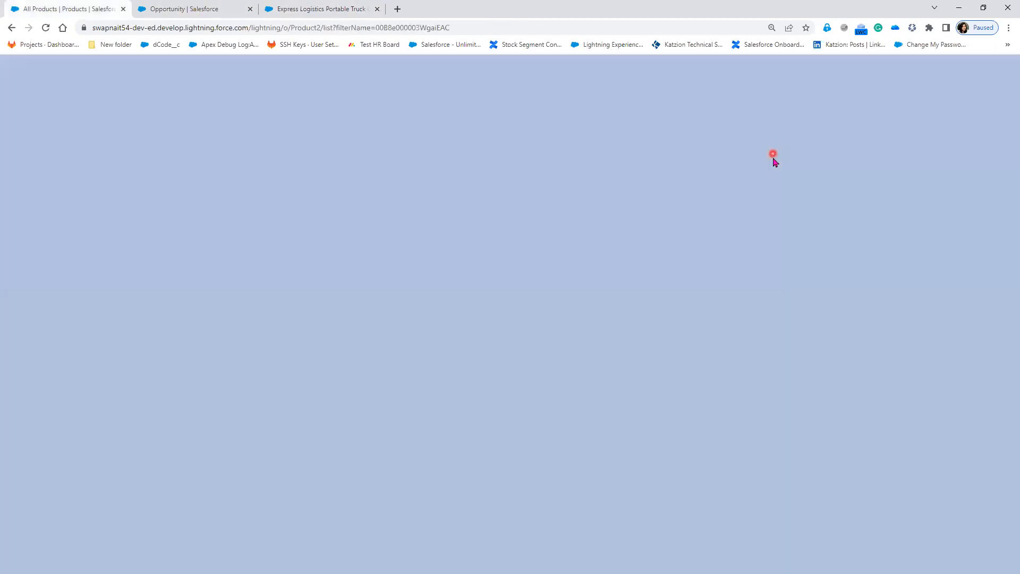
pyautogui.click(46, 28)
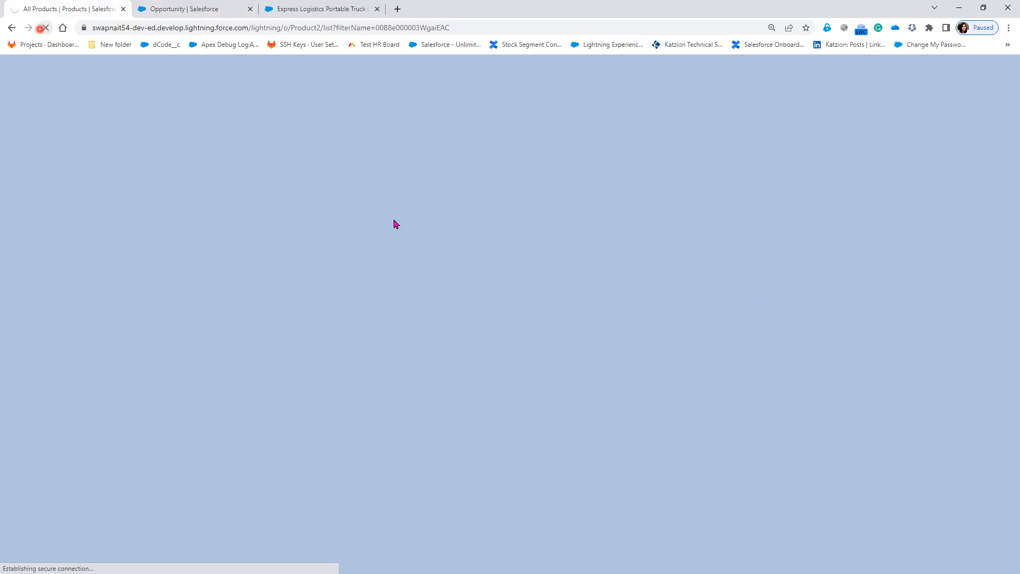
pyautogui.click(781, 297)
pyautogui.click(408, 288)
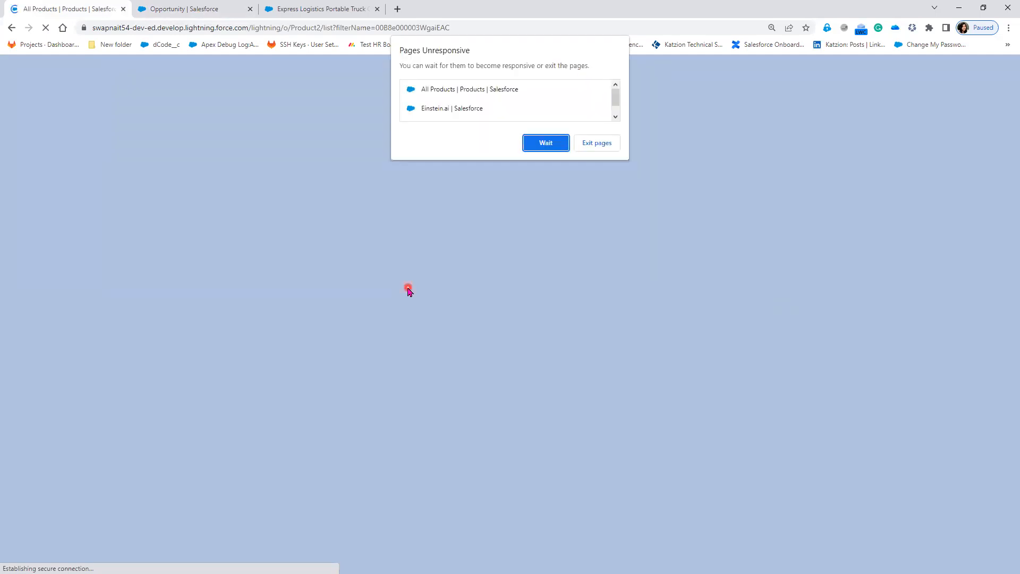
pyautogui.click(583, 140)
pyautogui.click(185, 12)
pyautogui.click(167, 140)
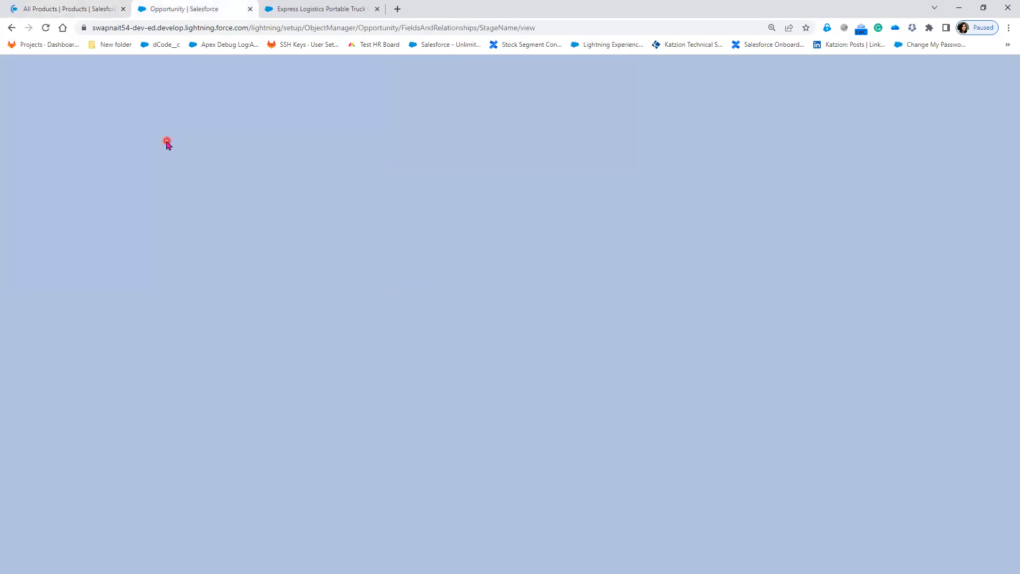
# Try to reload the blank All Products page and keep waiting for the unresponsive pages.
pyautogui.click(58, 8)
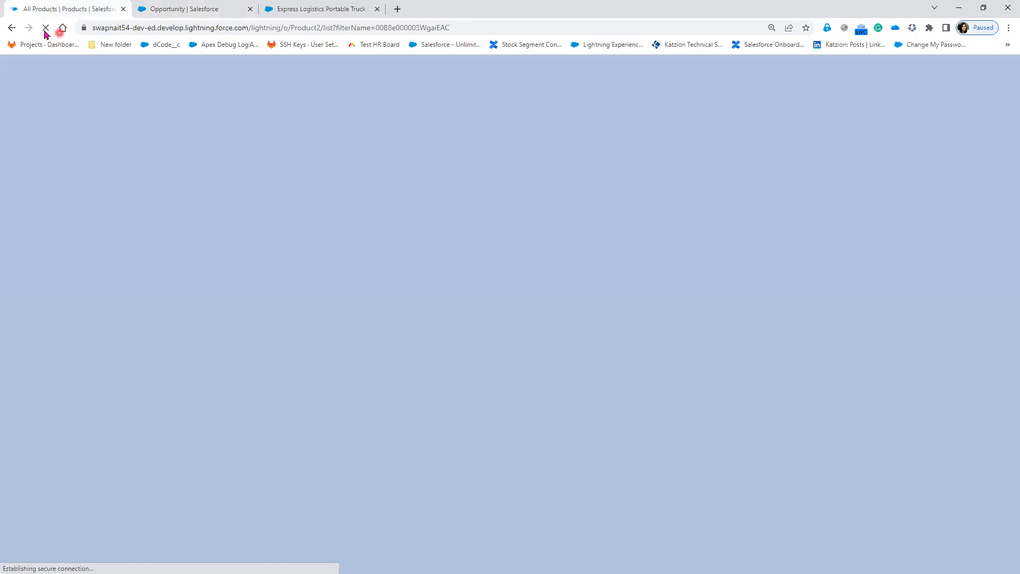
pyautogui.click(45, 30)
pyautogui.click(45, 30)
pyautogui.click(616, 224)
pyautogui.click(127, 10)
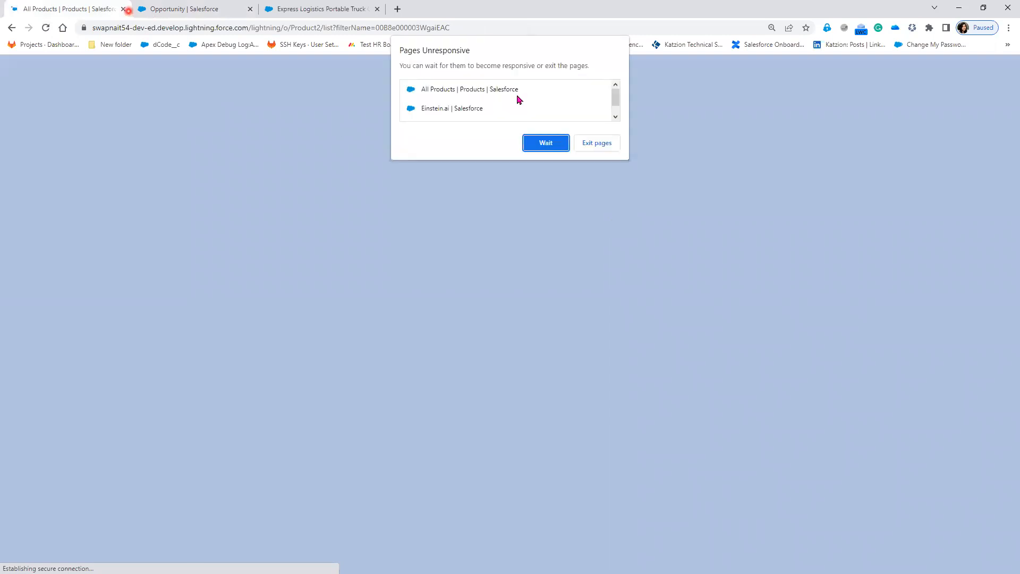
pyautogui.click(534, 144)
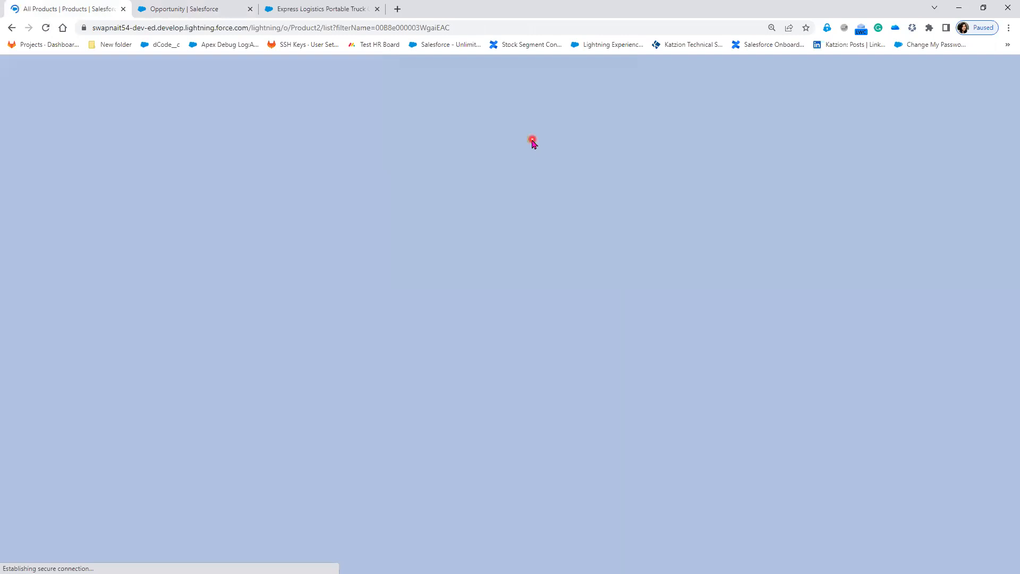
pyautogui.click(536, 135)
pyautogui.click(544, 133)
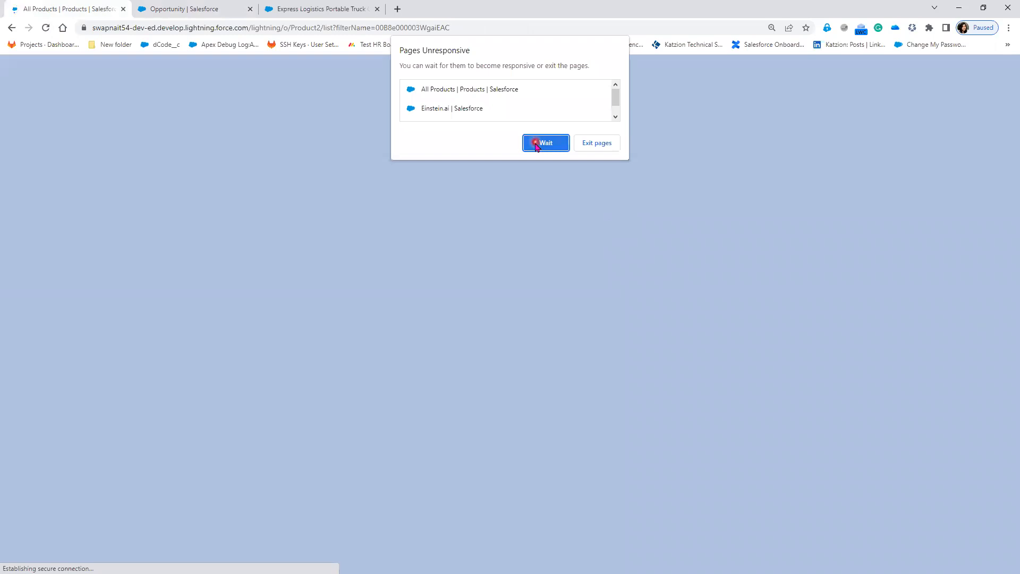
pyautogui.click(536, 142)
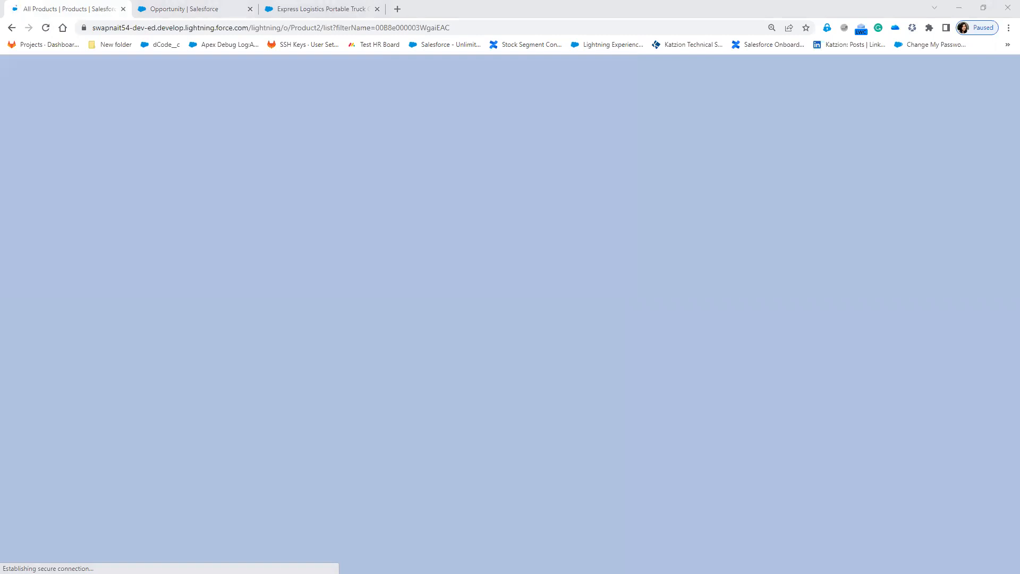
# Open an incognito browser window and go to the Salesforce org's Lightning home address.
pyautogui.click(259, 421)
pyautogui.click(593, 306)
pyautogui.hotkey('ctrl', 'shift', 'n')
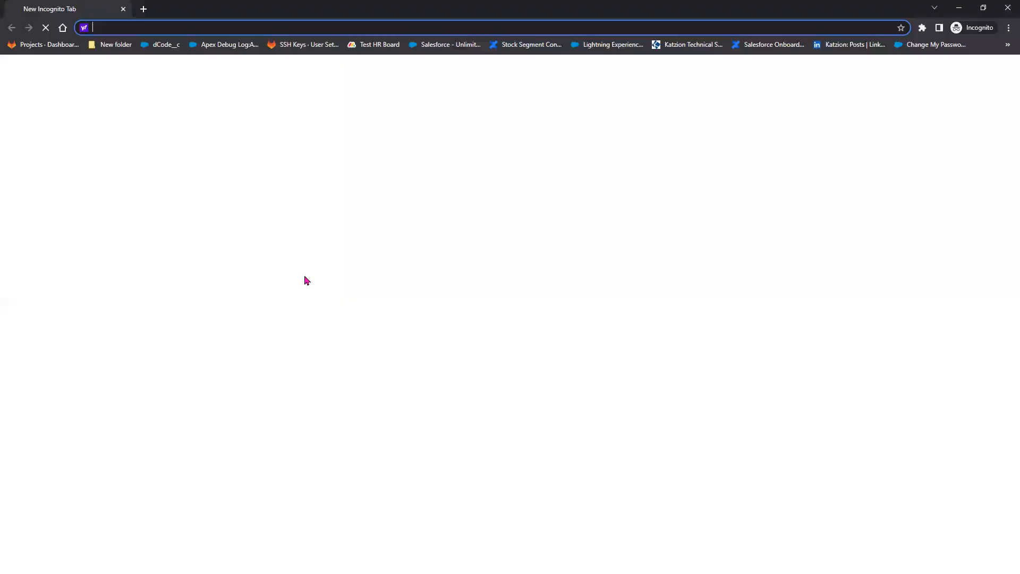
pyautogui.write('sw')
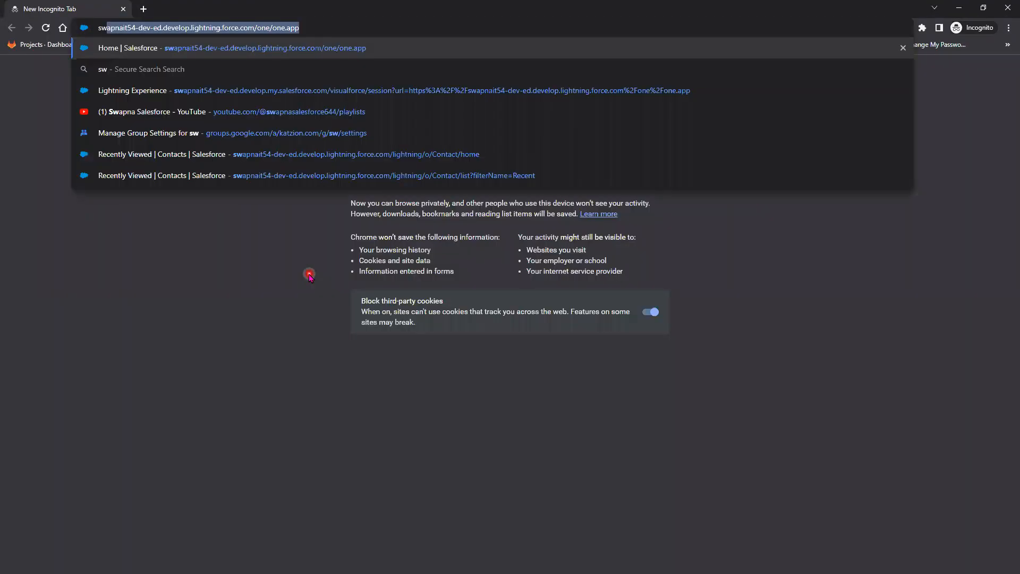
pyautogui.write('a')
pyautogui.press('Return')
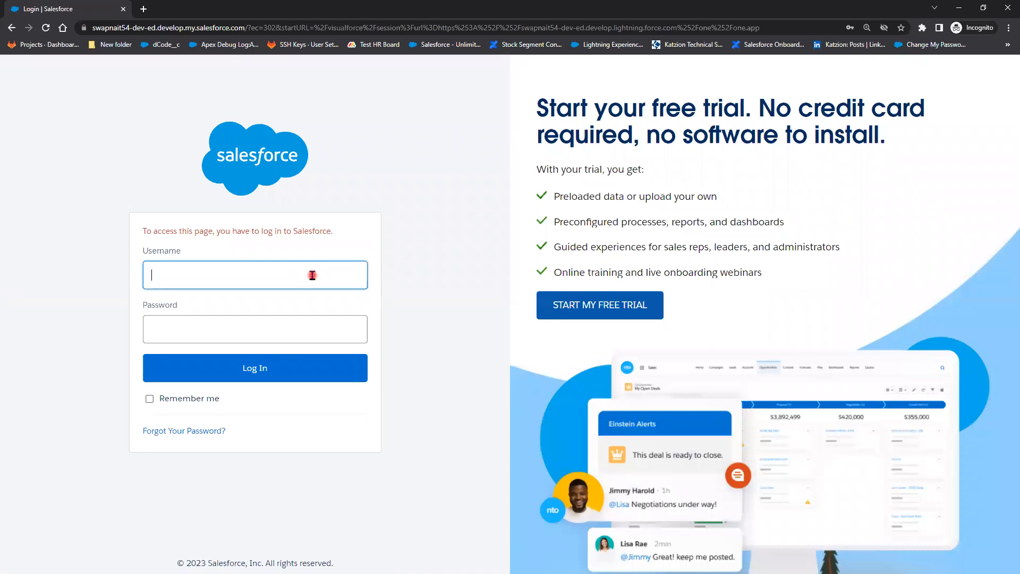
# Log in to Salesforce with the saved username and account password, and postpone the mobile phone registration.
pyautogui.click(312, 275)
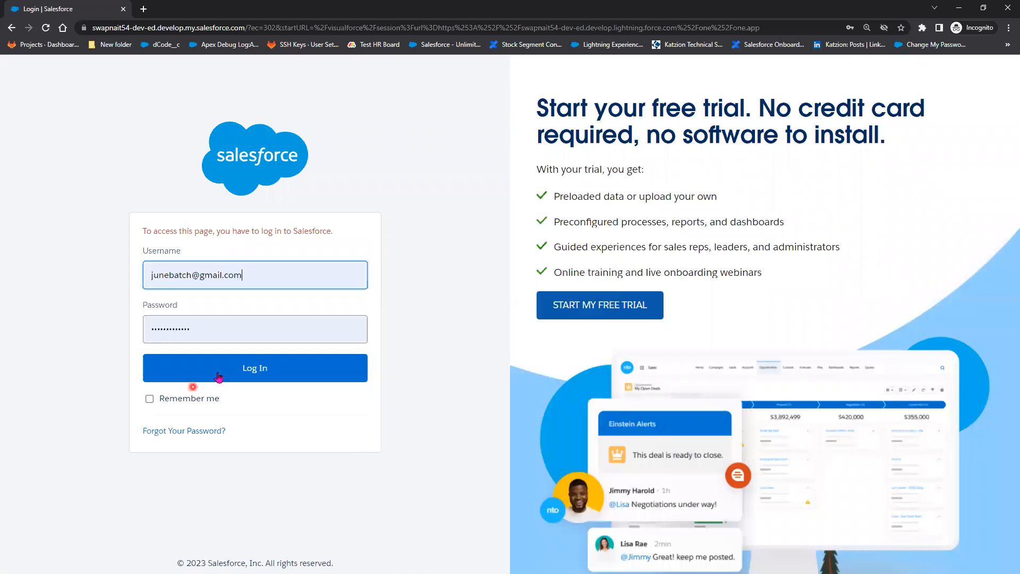
pyautogui.click(218, 375)
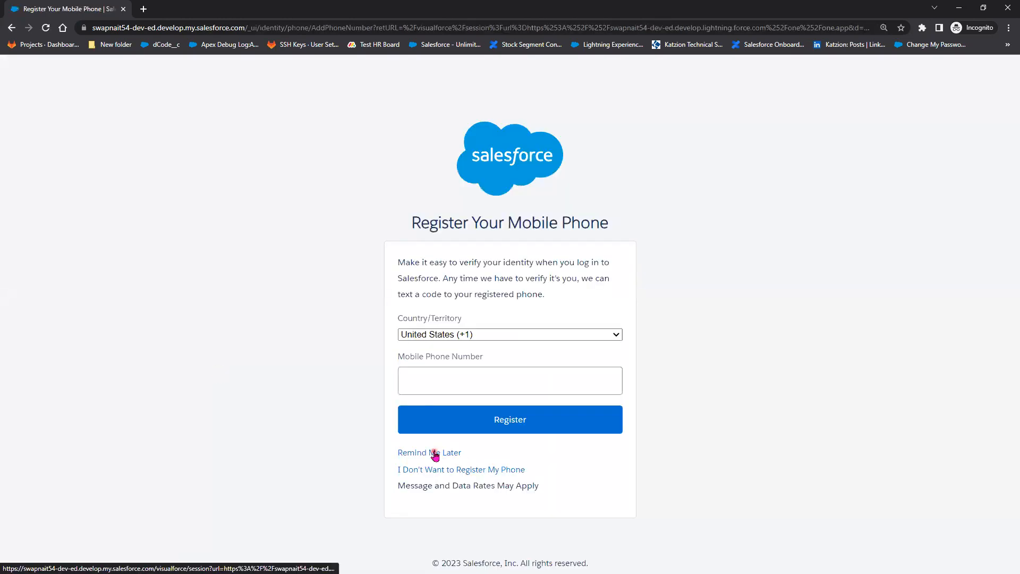
pyautogui.click(435, 453)
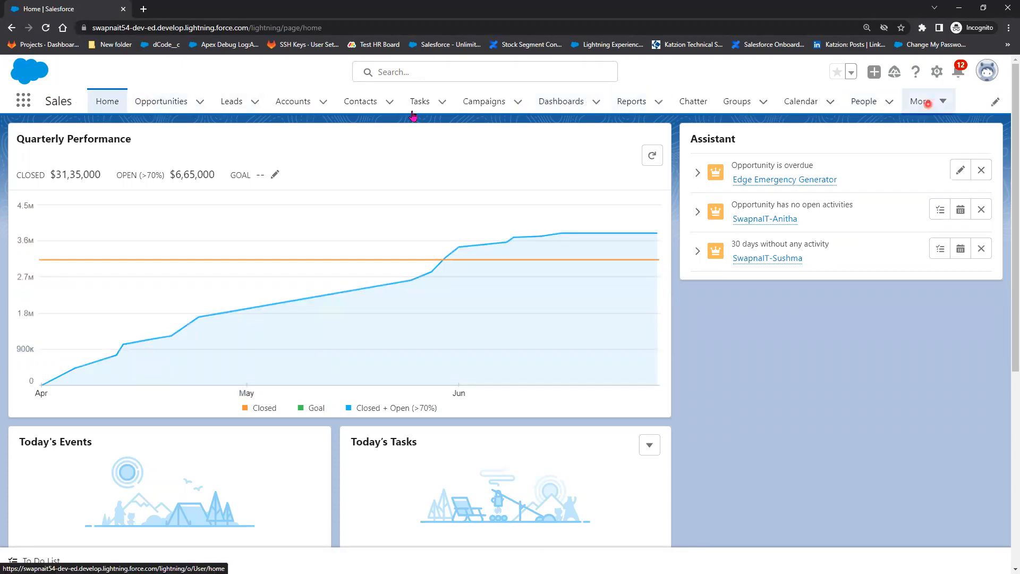
# Find Products among the apps and items, switch to the All Products list view, and look over the product list.
pyautogui.click(28, 106)
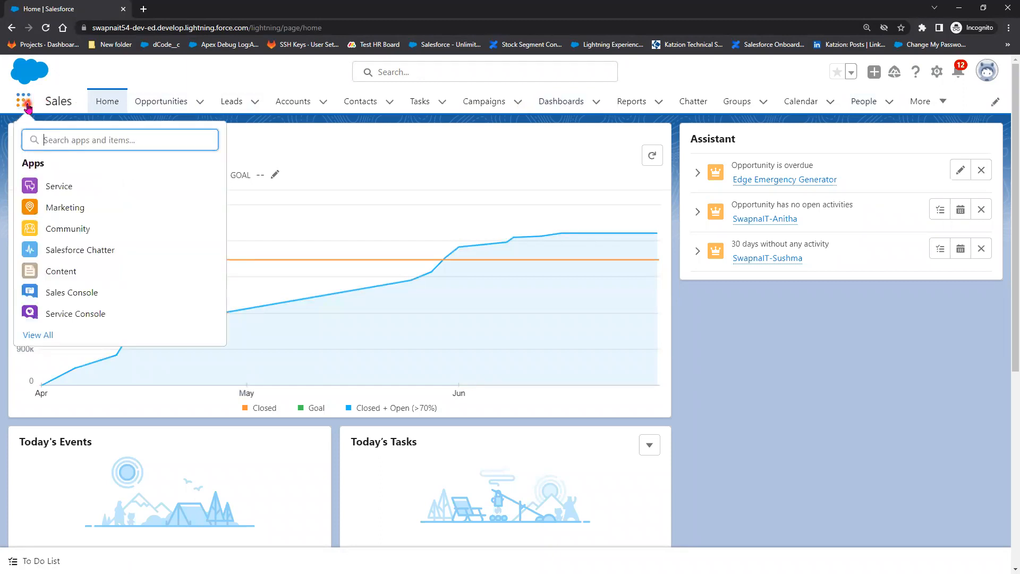
pyautogui.write('produc')
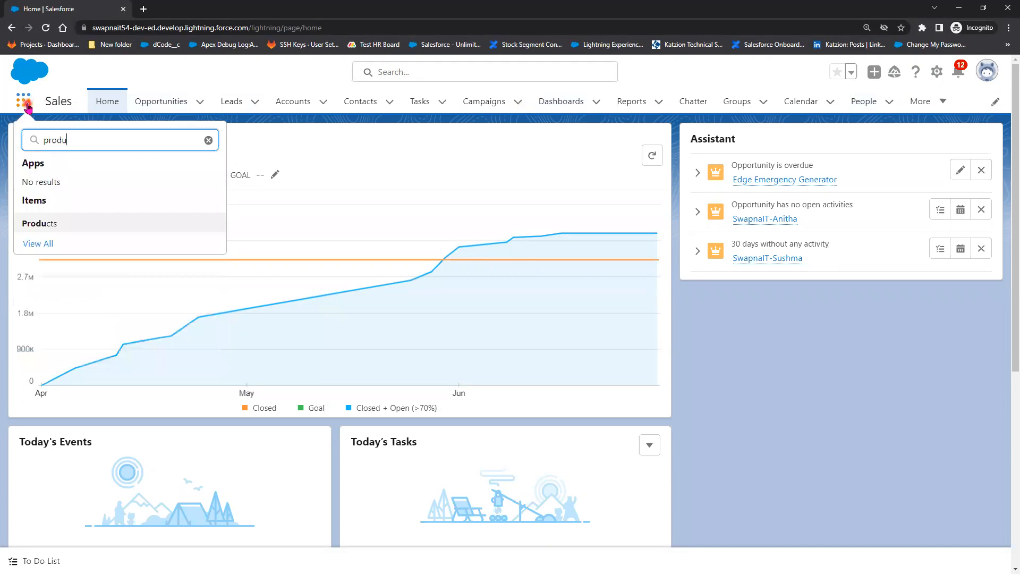
pyautogui.click(39, 224)
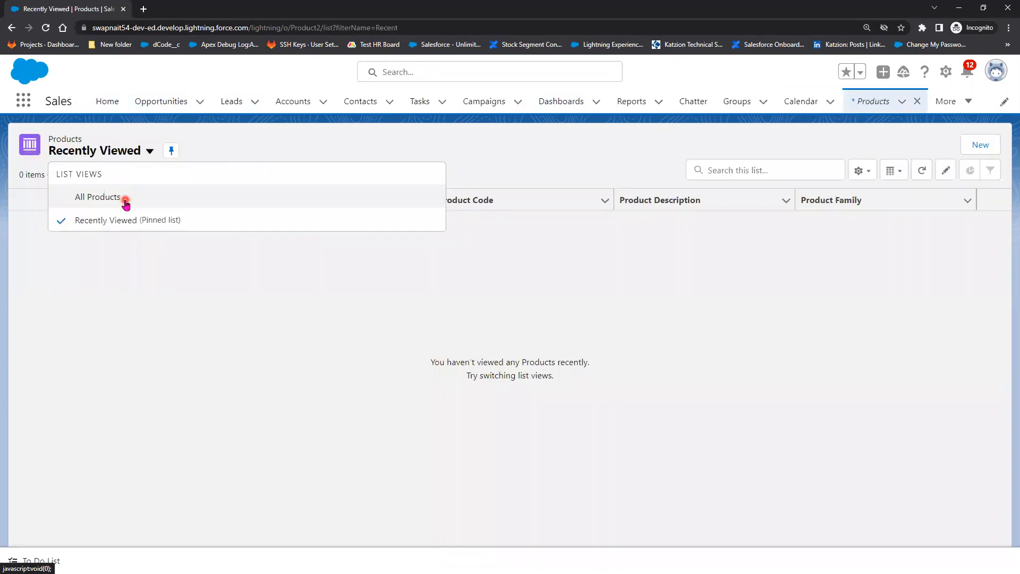
pyautogui.click(125, 201)
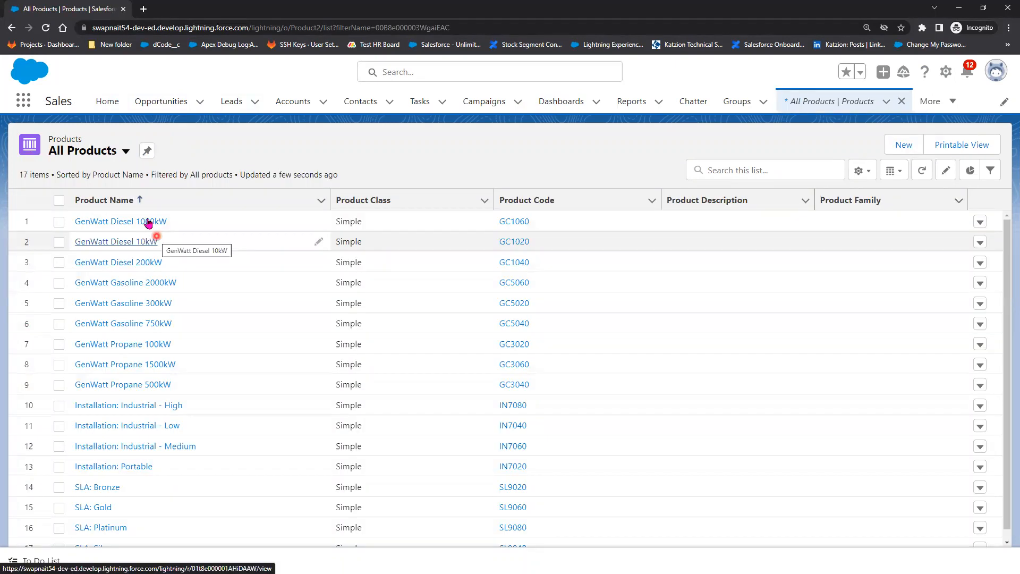
pyautogui.scroll(-1, 161, 523)
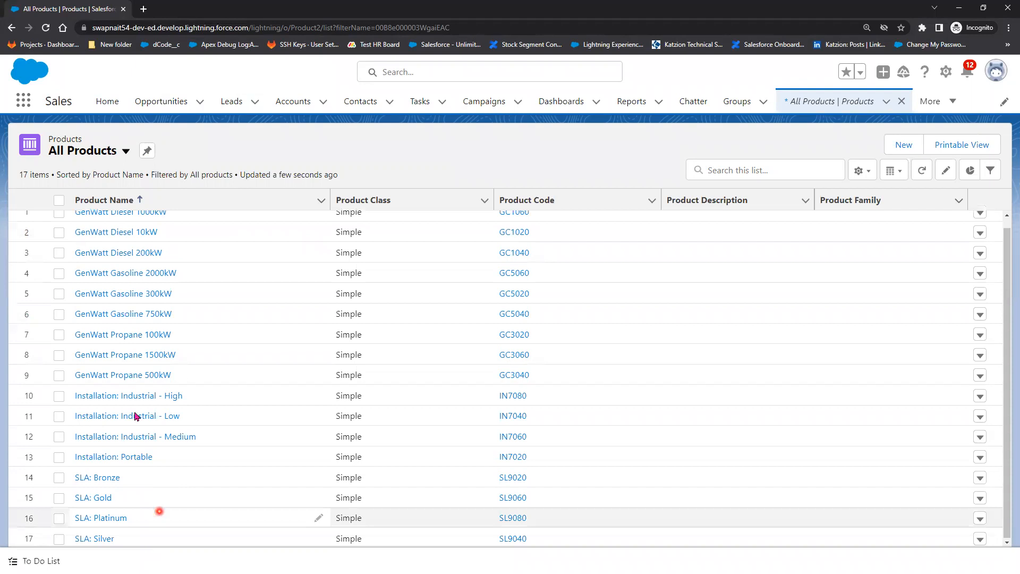
pyautogui.scroll(1, 137, 470)
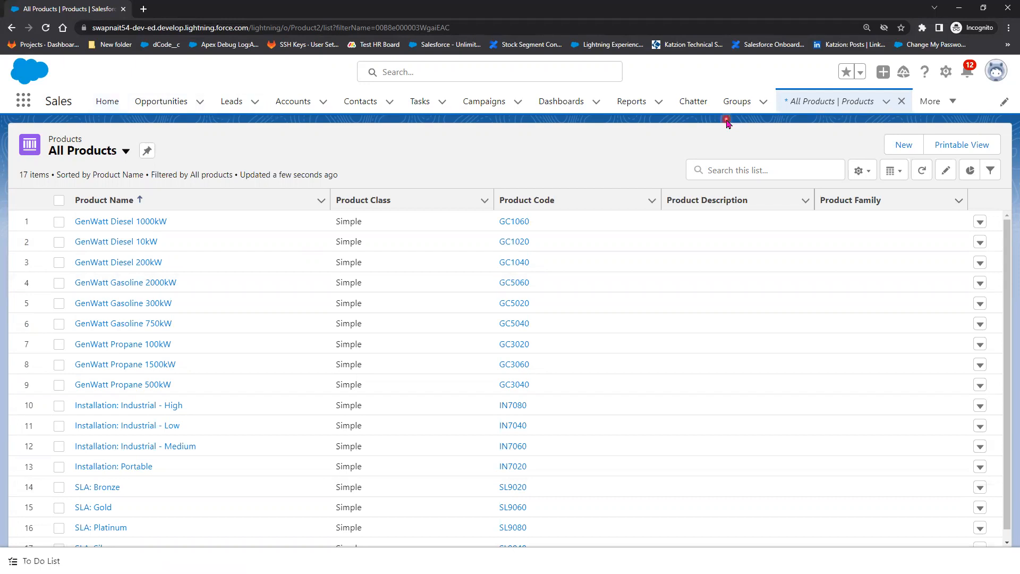
# Close the temporary Products item and open the Sales app's navigation items for editing, looking through the existing entries.
pyautogui.click(902, 101)
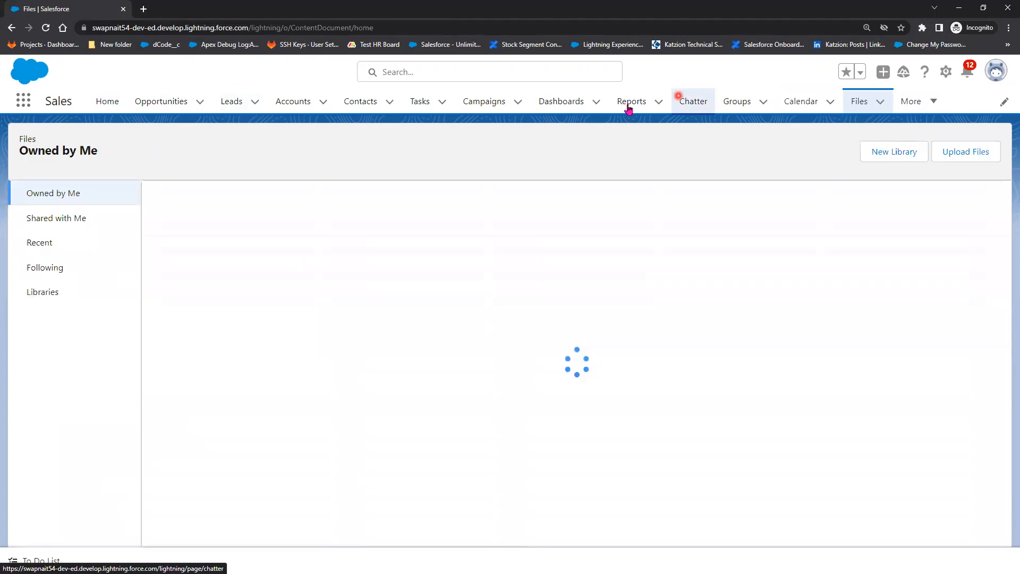
pyautogui.click(629, 106)
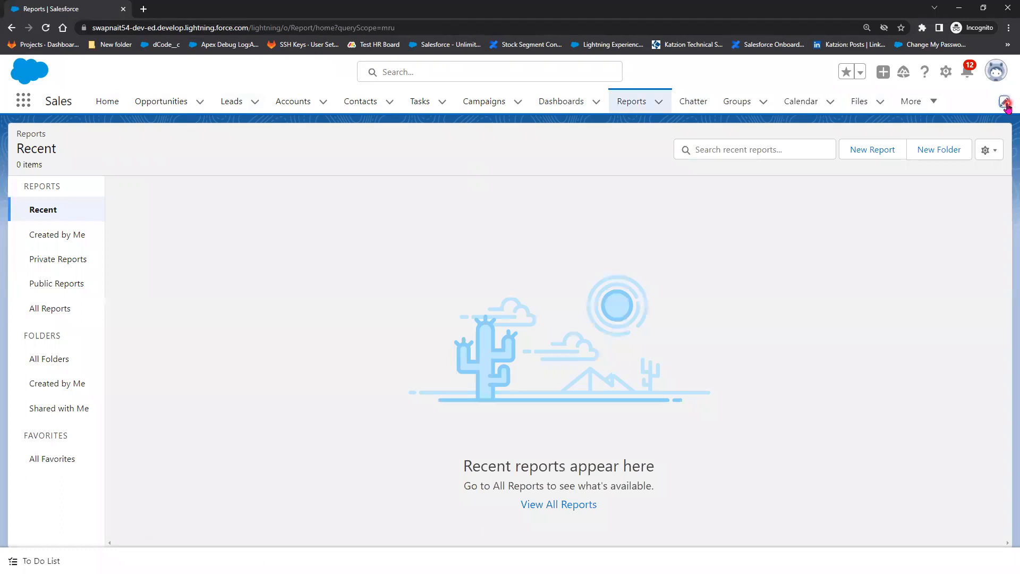
pyautogui.click(1004, 102)
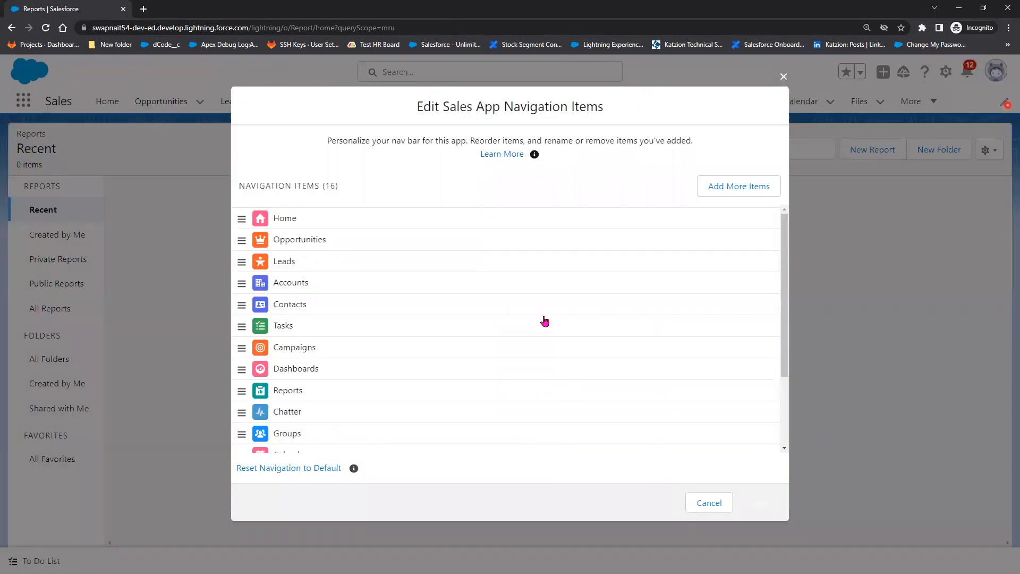
pyautogui.click(356, 420)
pyautogui.scroll(-2, 359, 421)
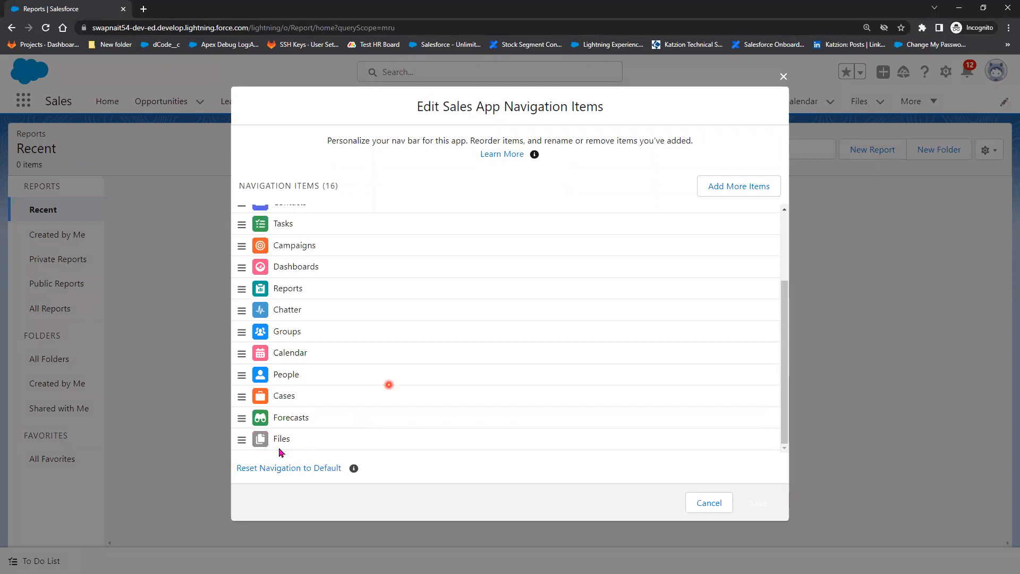
pyautogui.click(292, 379)
pyautogui.scroll(2, 291, 378)
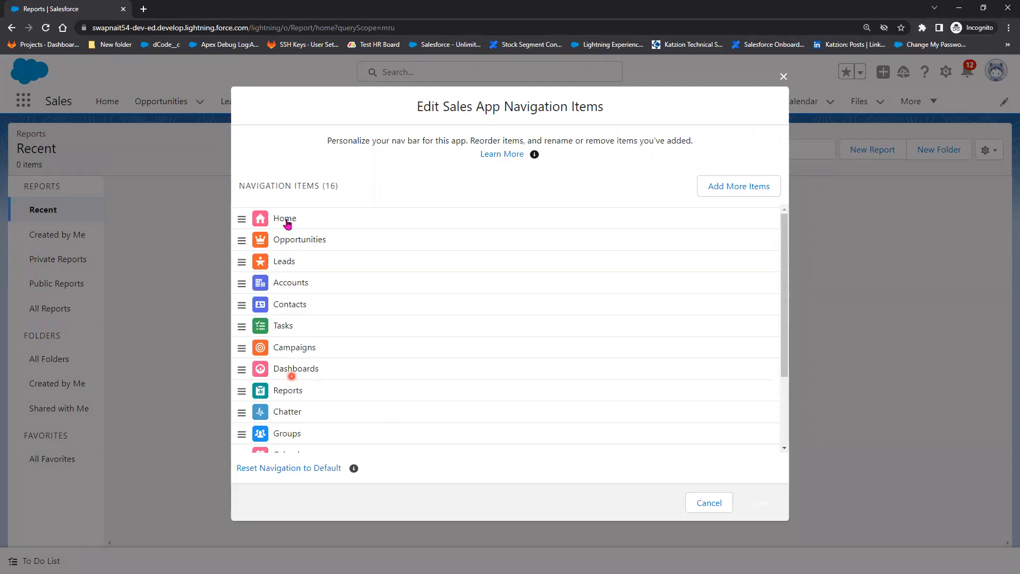
pyautogui.scroll(-2, 297, 445)
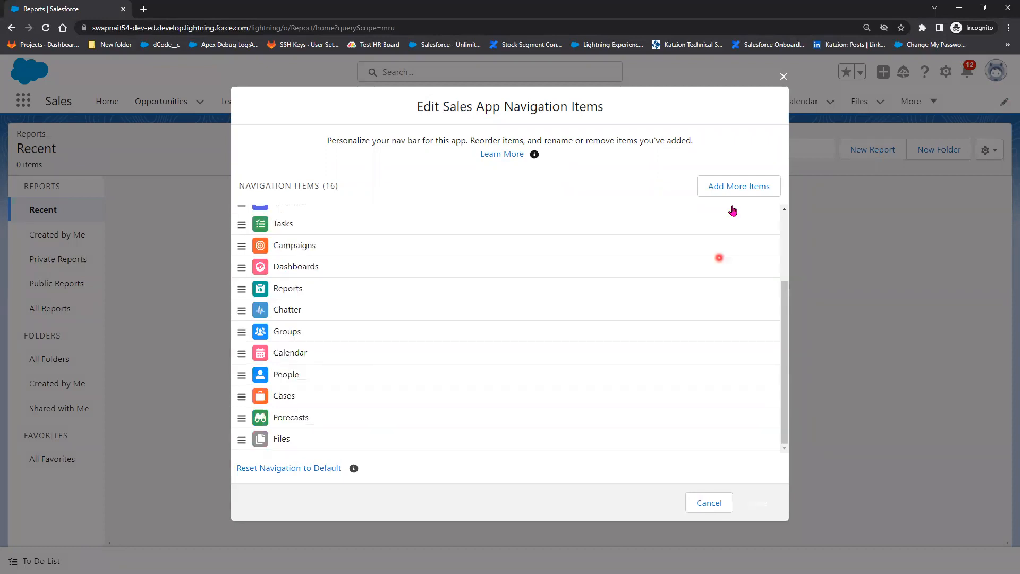
# Search all available items for "pr" and add Products to the Sales app's navigation items.
pyautogui.click(733, 195)
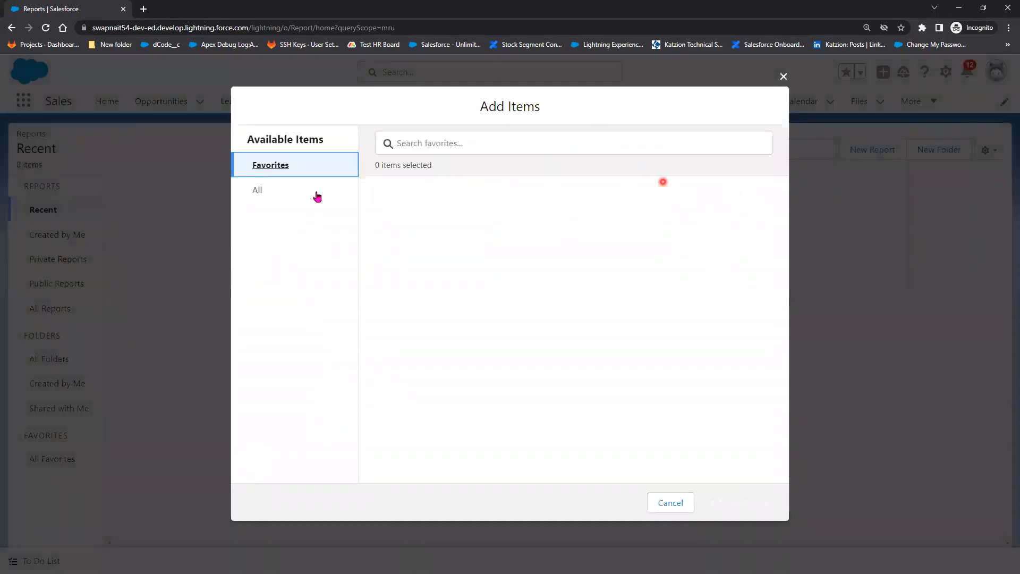
pyautogui.click(268, 197)
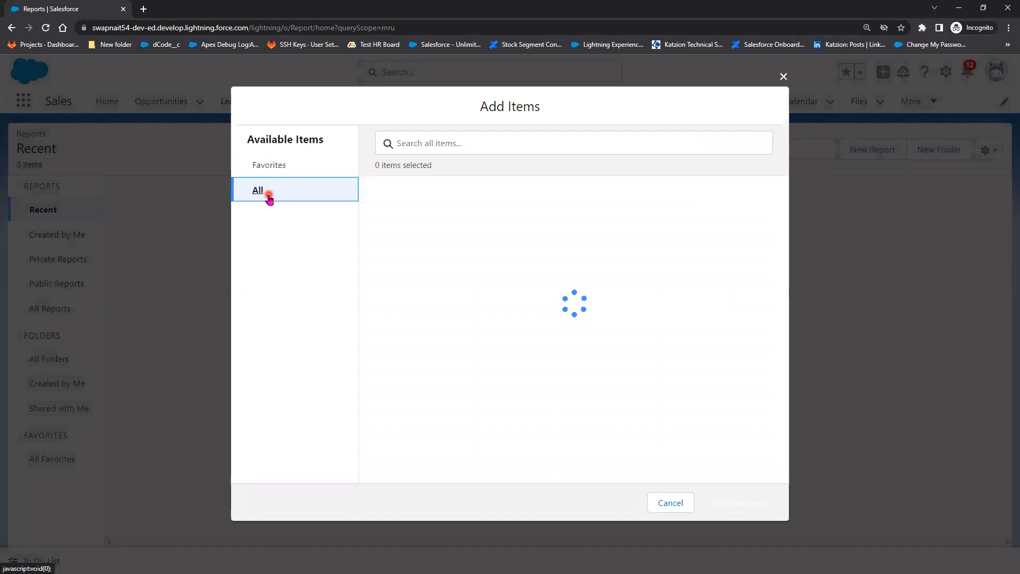
pyautogui.click(476, 139)
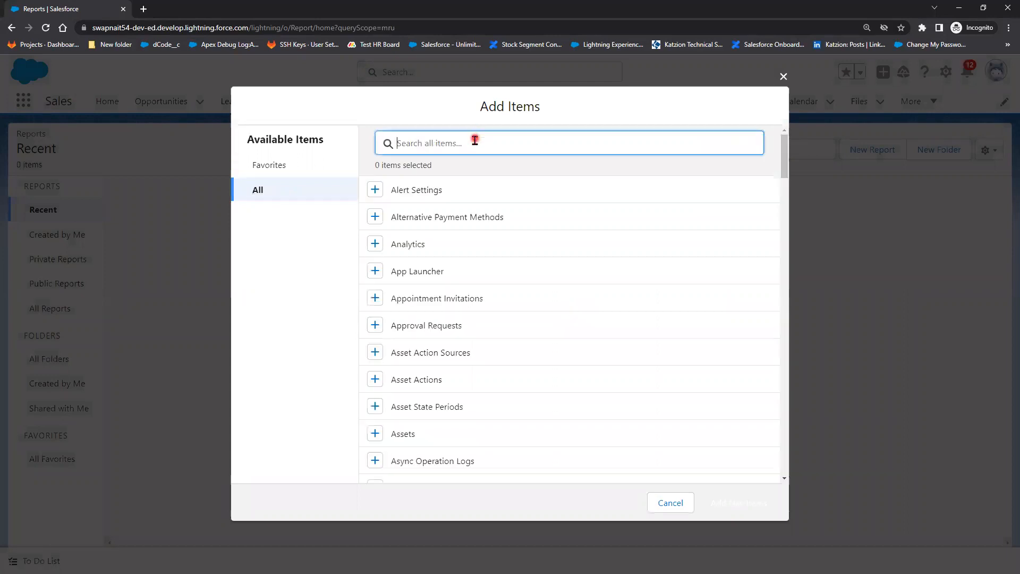
pyautogui.write('pr')
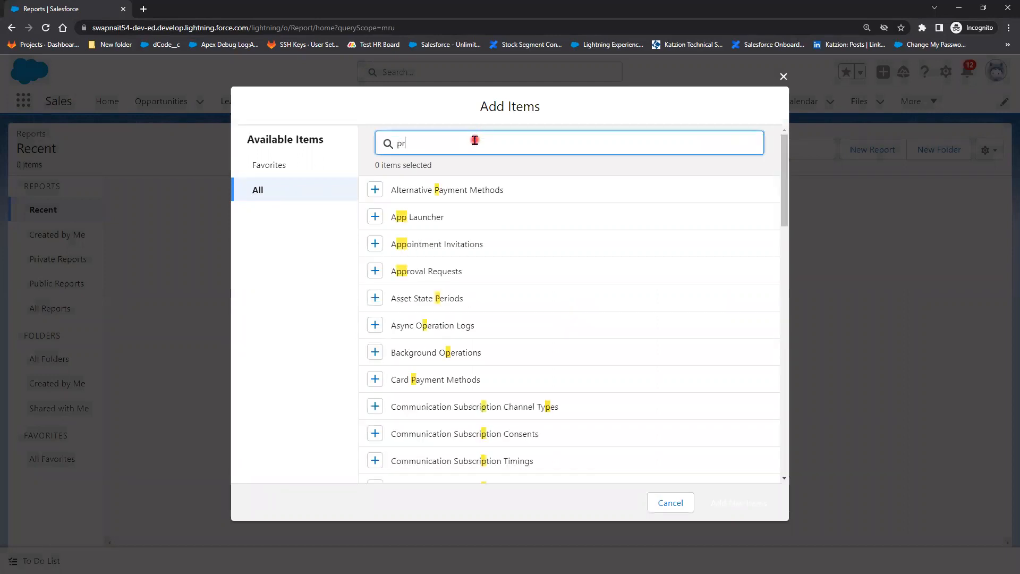
pyautogui.click(377, 301)
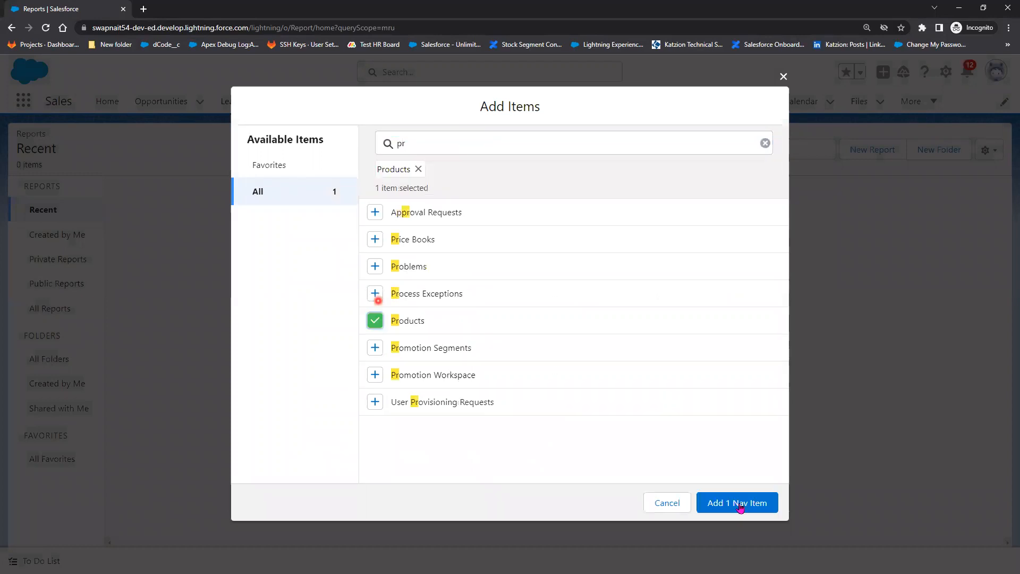
pyautogui.click(740, 509)
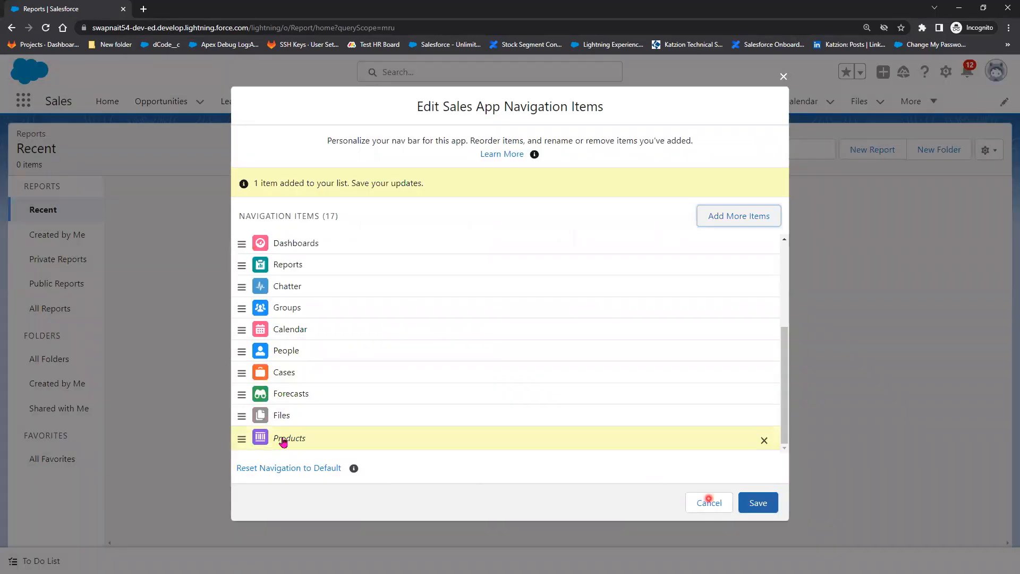
# Move Products directly below Opportunities in the Sales app navigation items, save the order, and open the Products list.
pyautogui.click(284, 440)
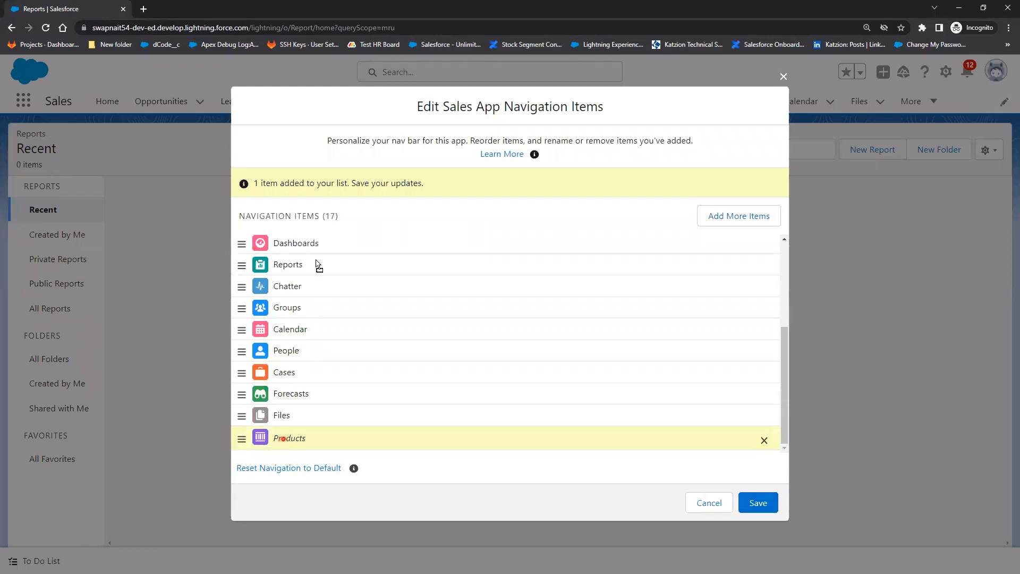
pyautogui.moveTo(315, 262)
pyautogui.mouseDown()
pyautogui.moveTo(287, 216)
pyautogui.moveTo(317, 277)
pyautogui.moveTo(303, 260)
pyautogui.mouseUp()
pyautogui.scroll(3, 303, 391)
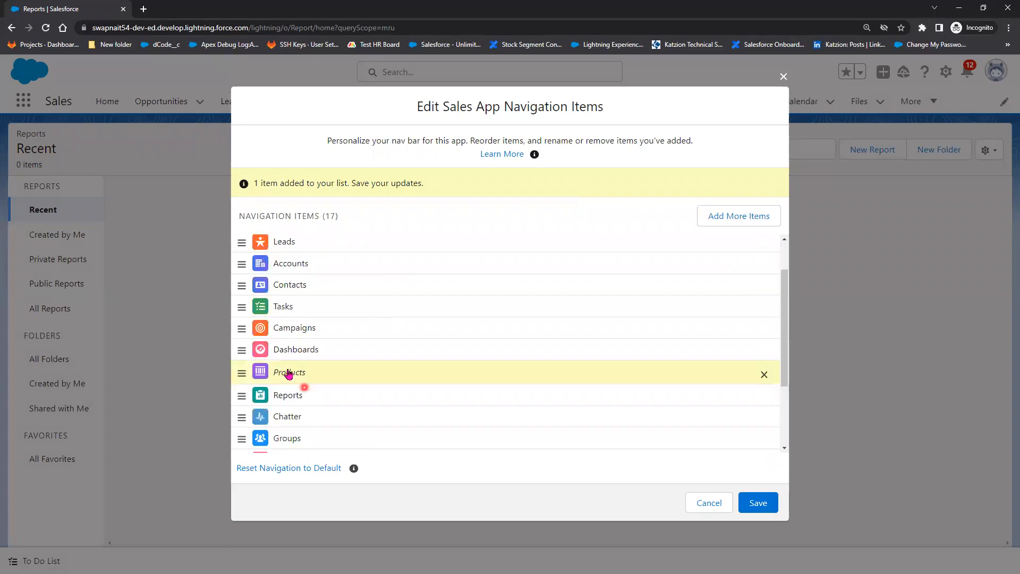
pyautogui.scroll(2, 365, 365)
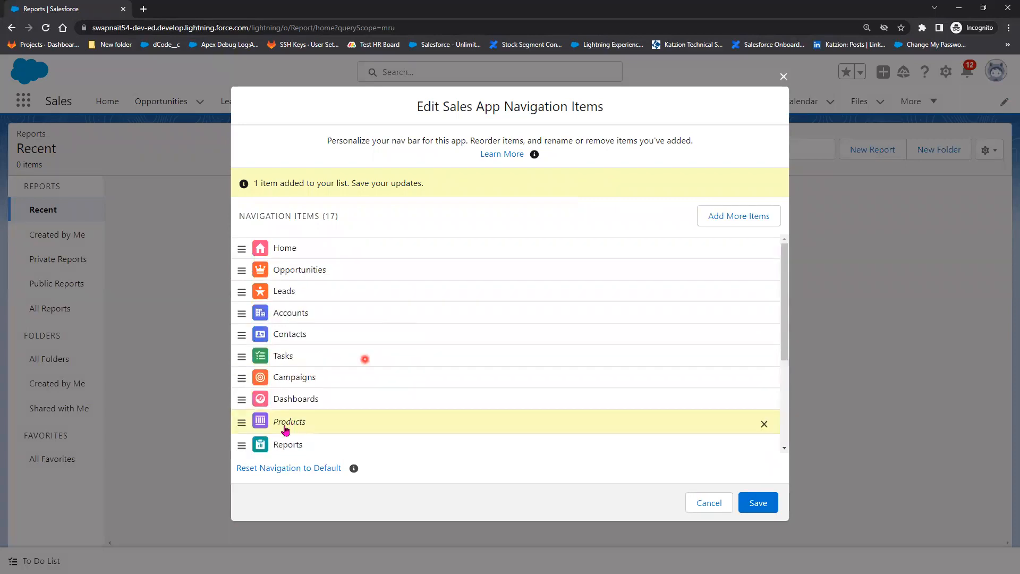
pyautogui.moveTo(296, 351); pyautogui.dragTo(297, 293)
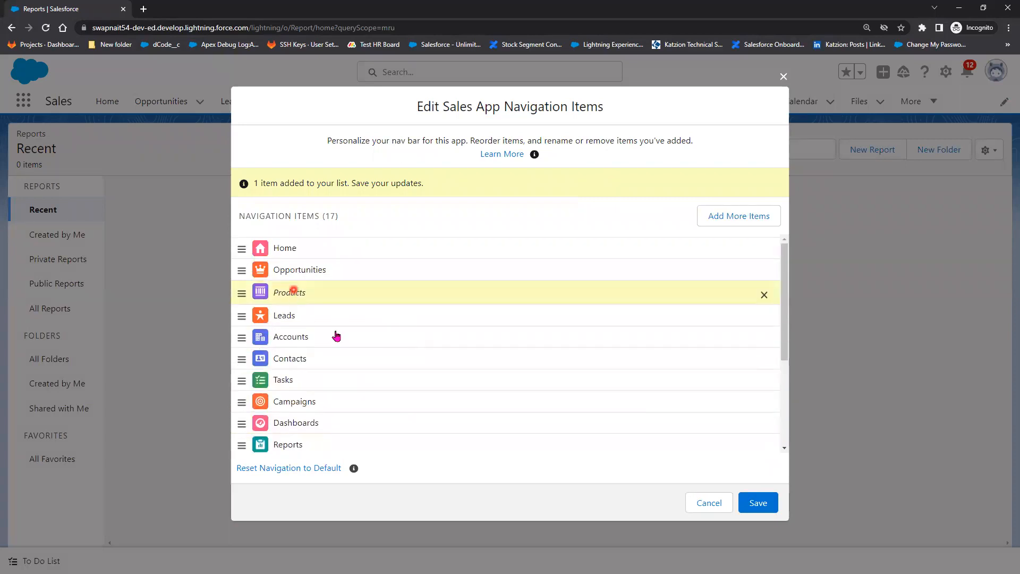
pyautogui.click(761, 506)
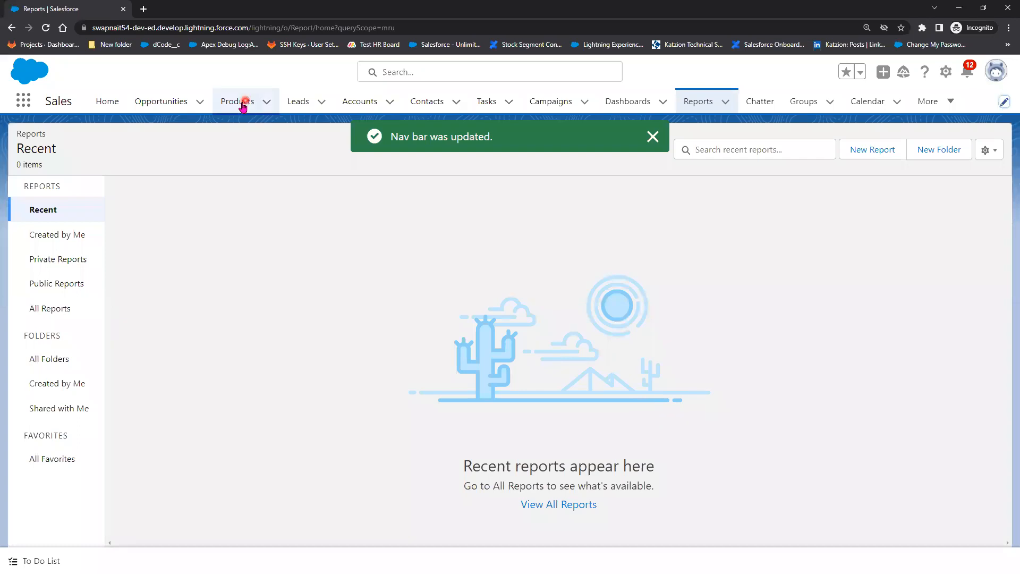
pyautogui.click(243, 103)
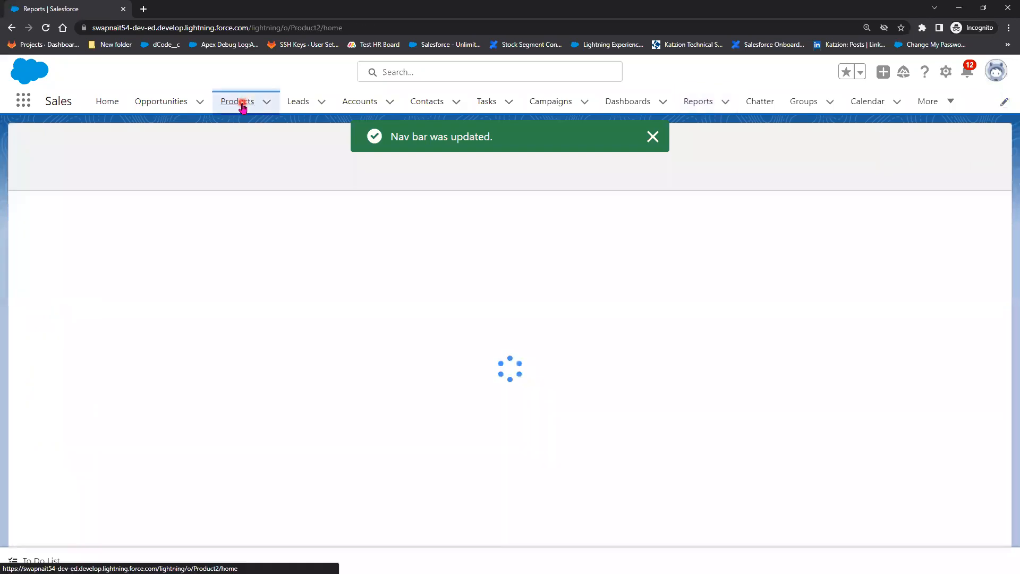
pyautogui.click(655, 138)
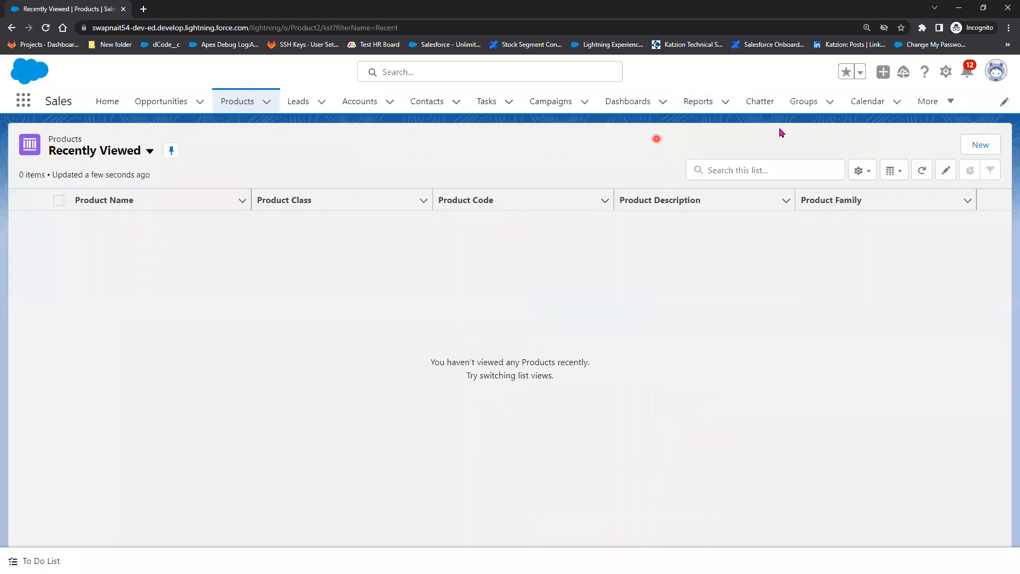
# Reopen the Sales app navigation editor and review the full list of current navigation items.
pyautogui.click(1003, 109)
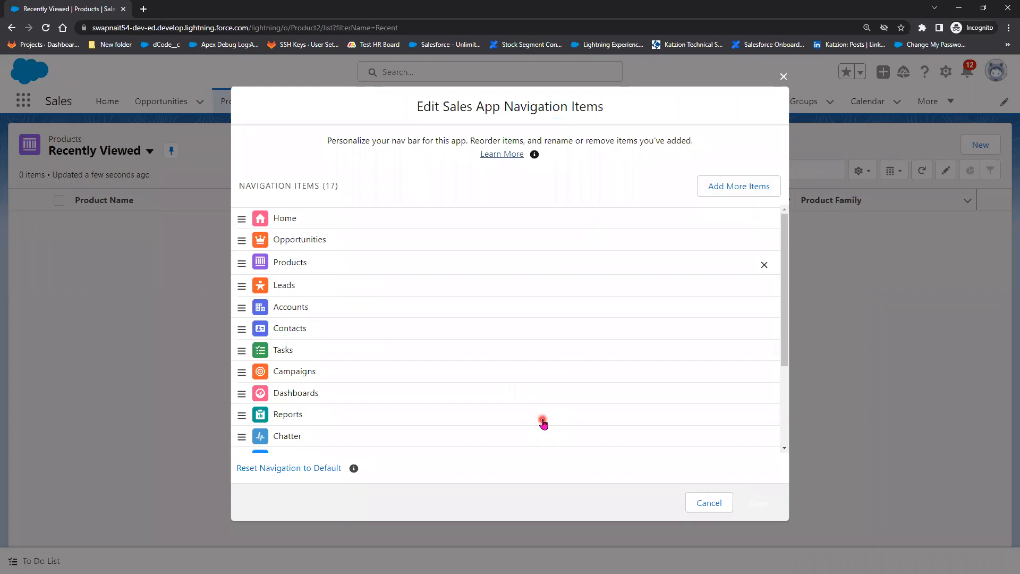
pyautogui.scroll(-2, 479, 407)
pyautogui.scroll(-1, 589, 444)
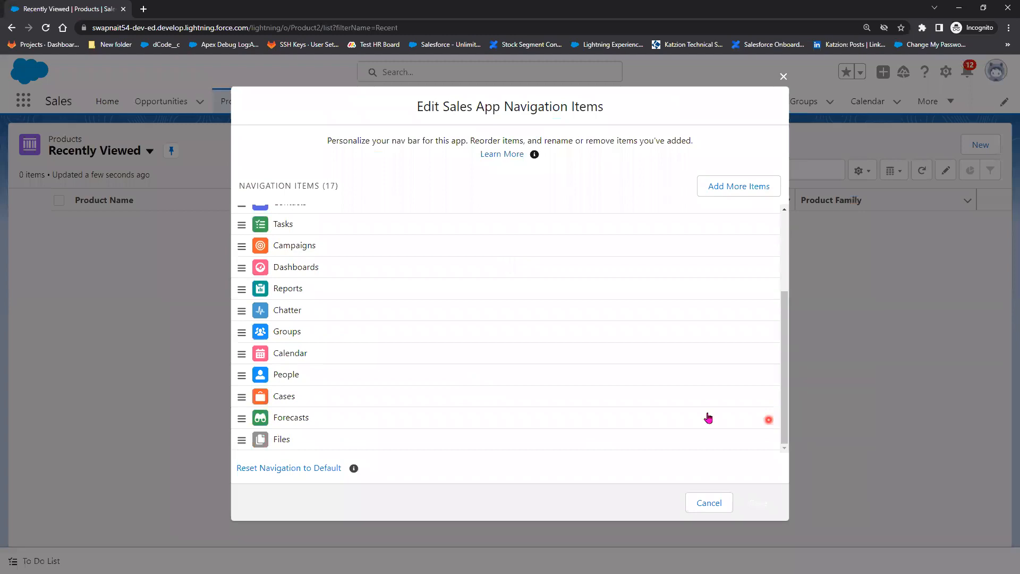
pyautogui.scroll(3, 643, 399)
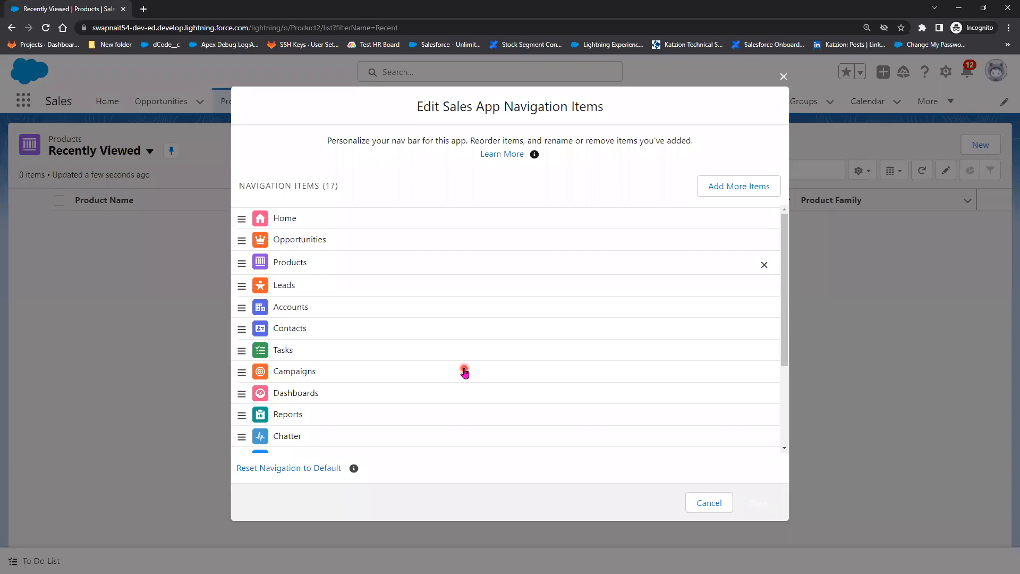
pyautogui.scroll(-1, 691, 417)
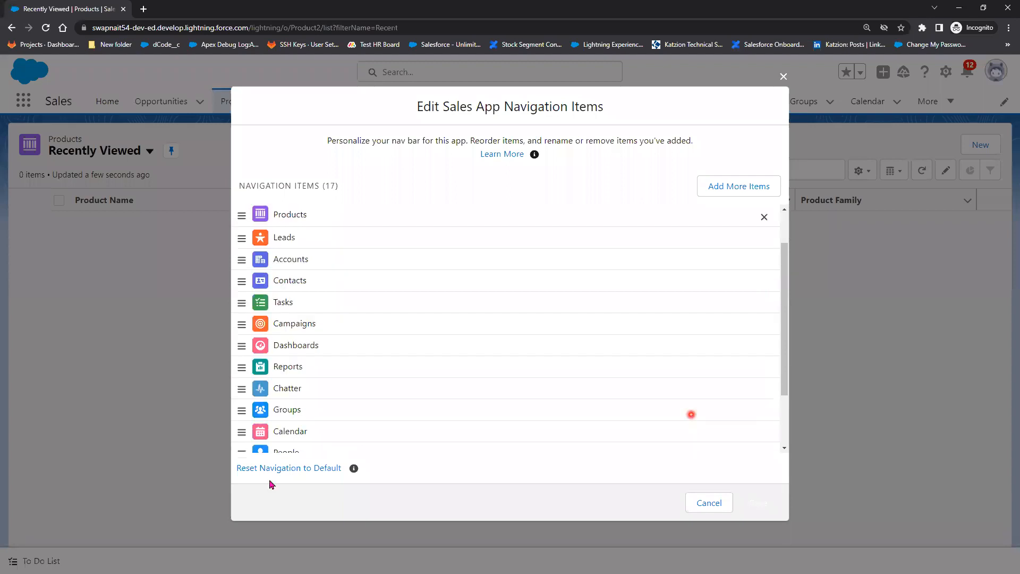
pyautogui.scroll(-2, 275, 468)
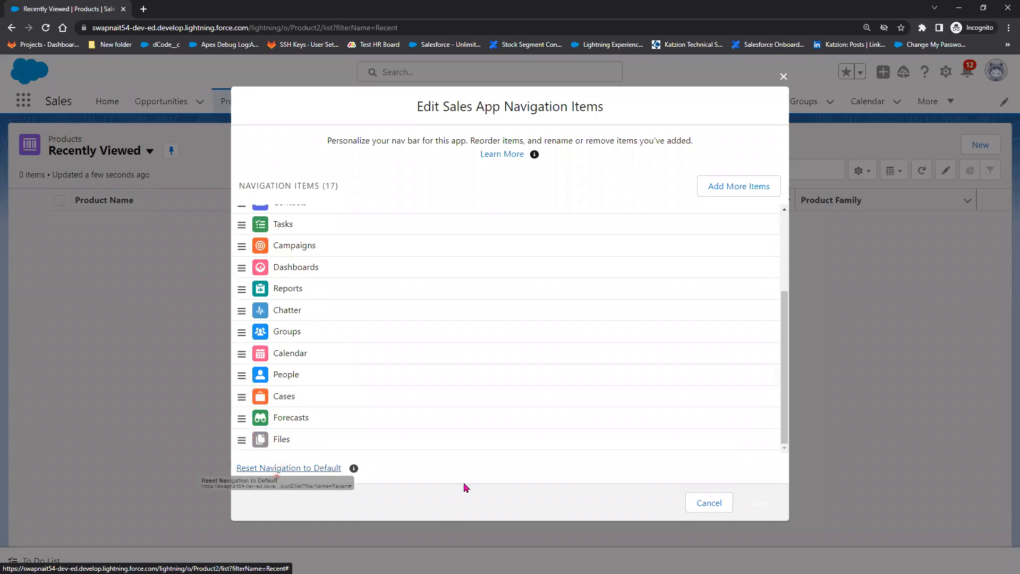
pyautogui.scroll(3, 500, 428)
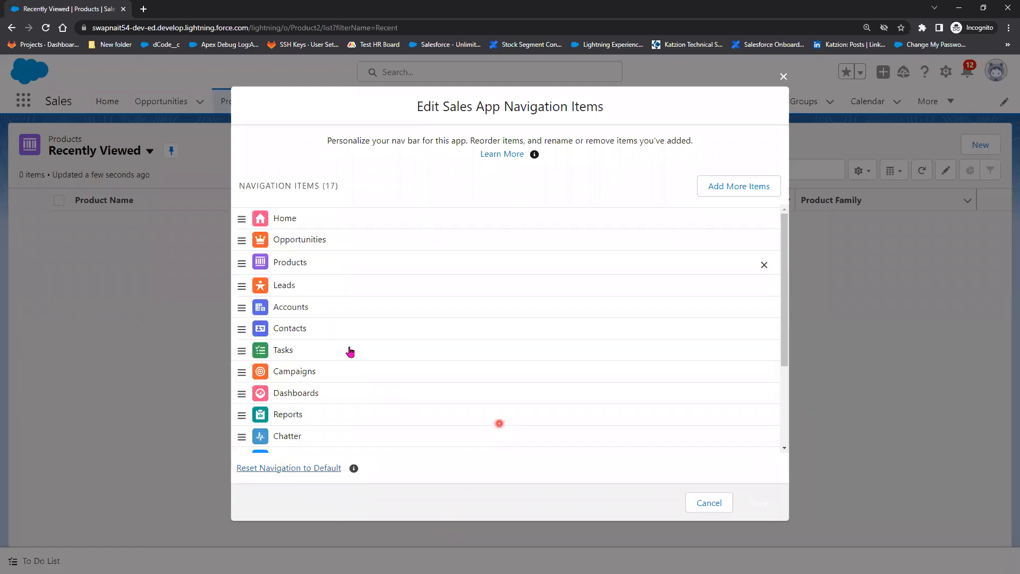
# Look through all the items available to add to the navigation bar, and close the editor without changes.
pyautogui.click(747, 190)
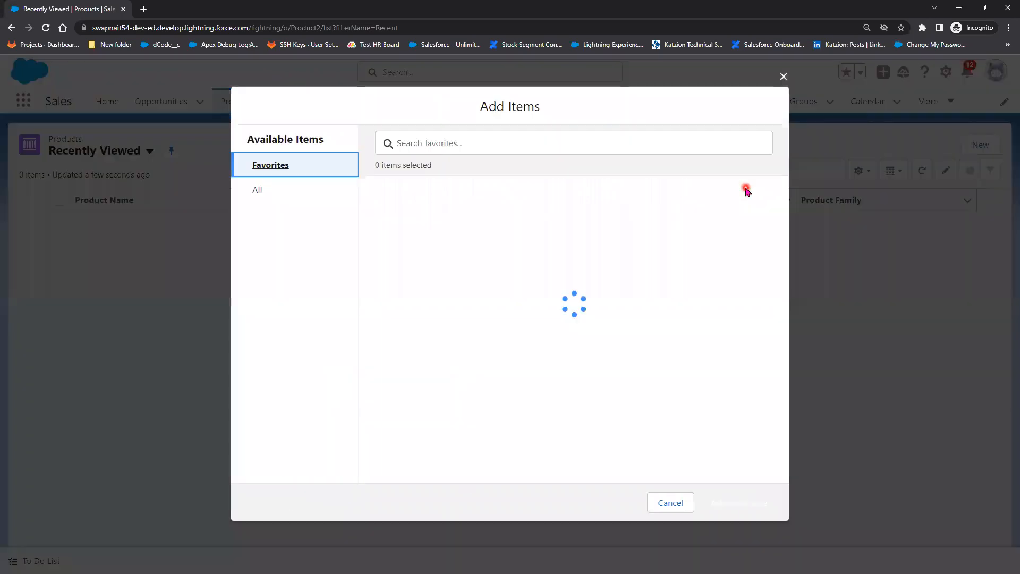
pyautogui.click(258, 191)
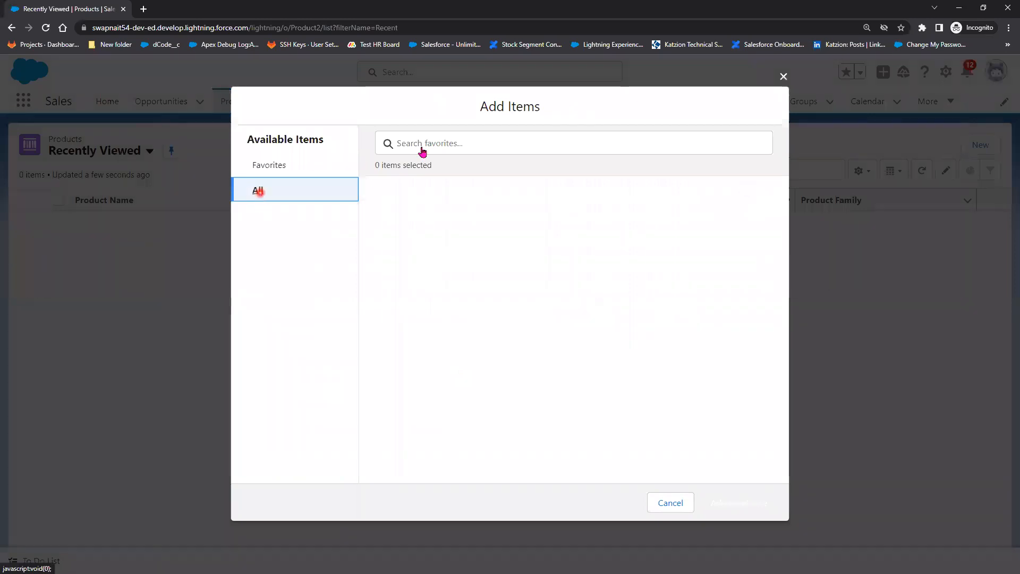
pyautogui.click(484, 147)
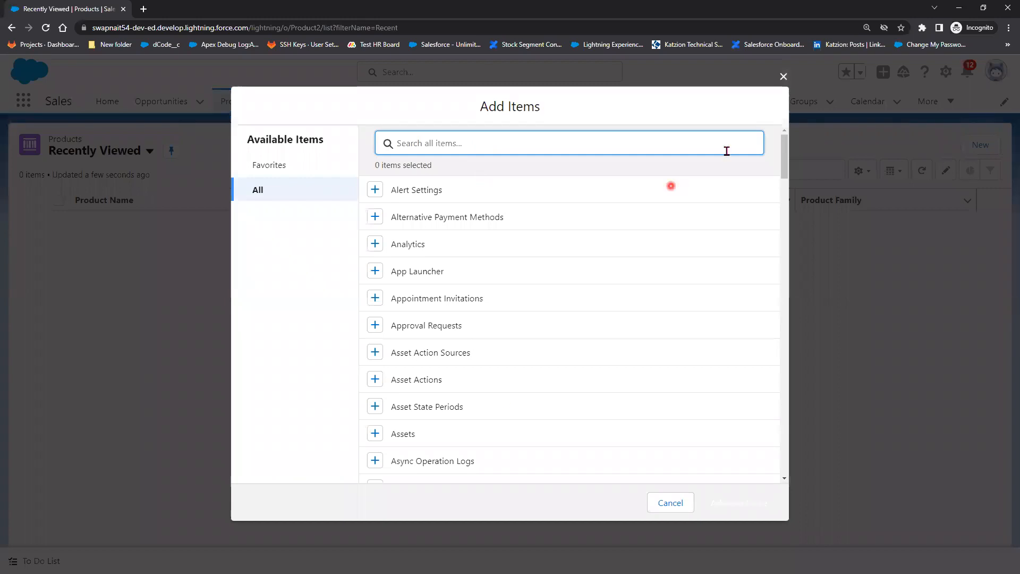
pyautogui.click(688, 502)
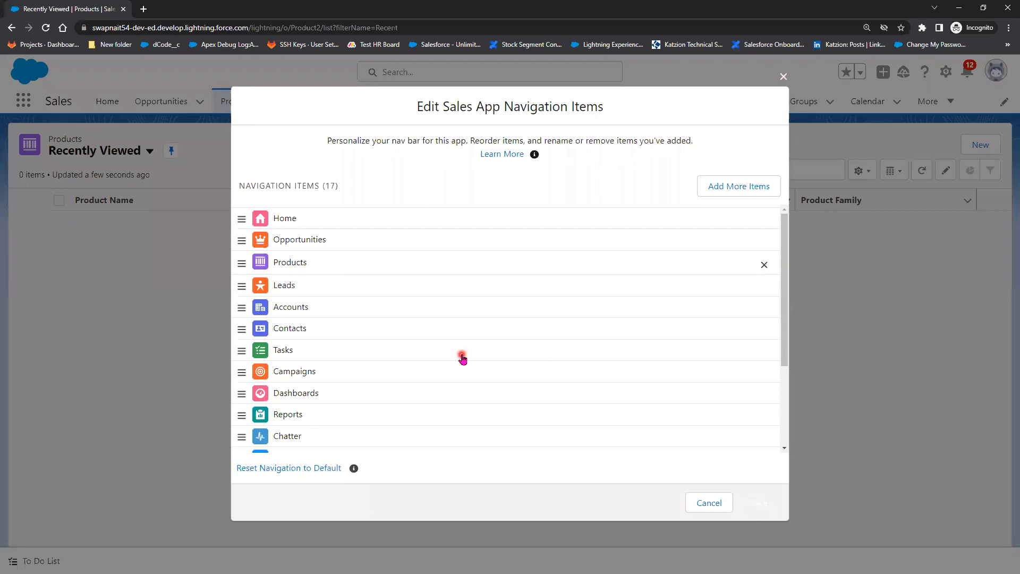
pyautogui.click(782, 76)
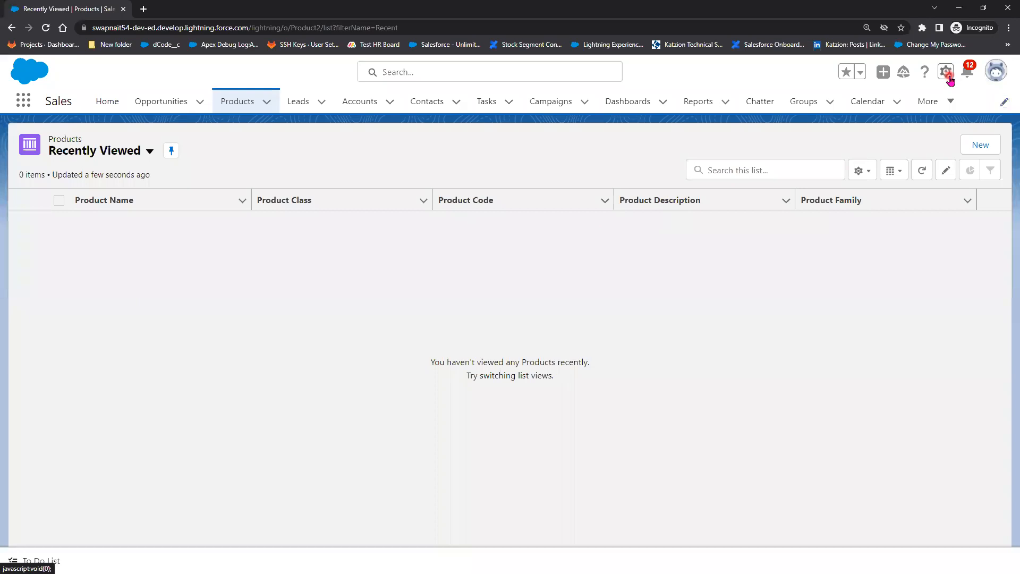
# Open Salesforce Setup, search for "apps", and open the App Manager.
pyautogui.click(949, 79)
pyautogui.click(901, 115)
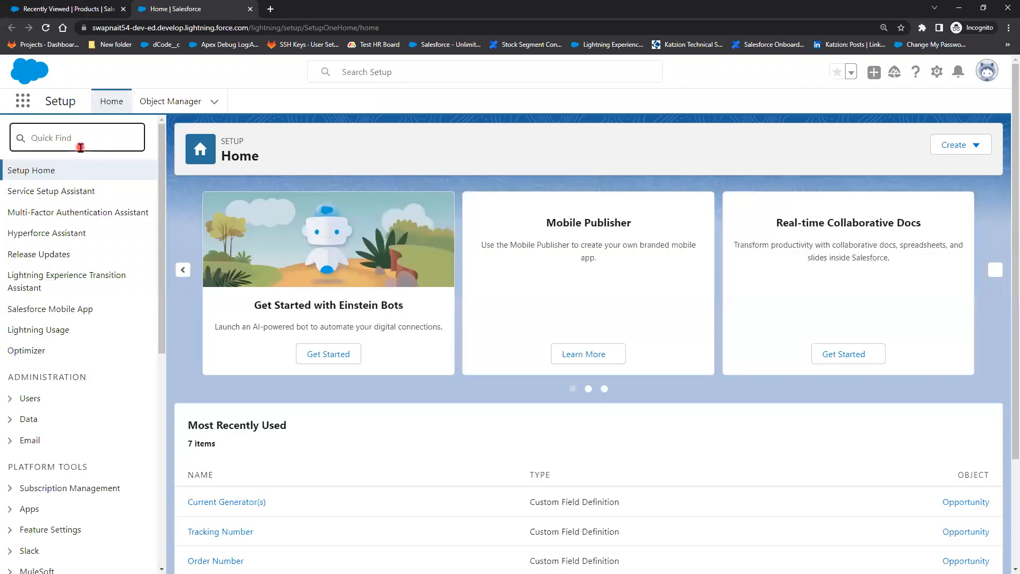
pyautogui.write('a')
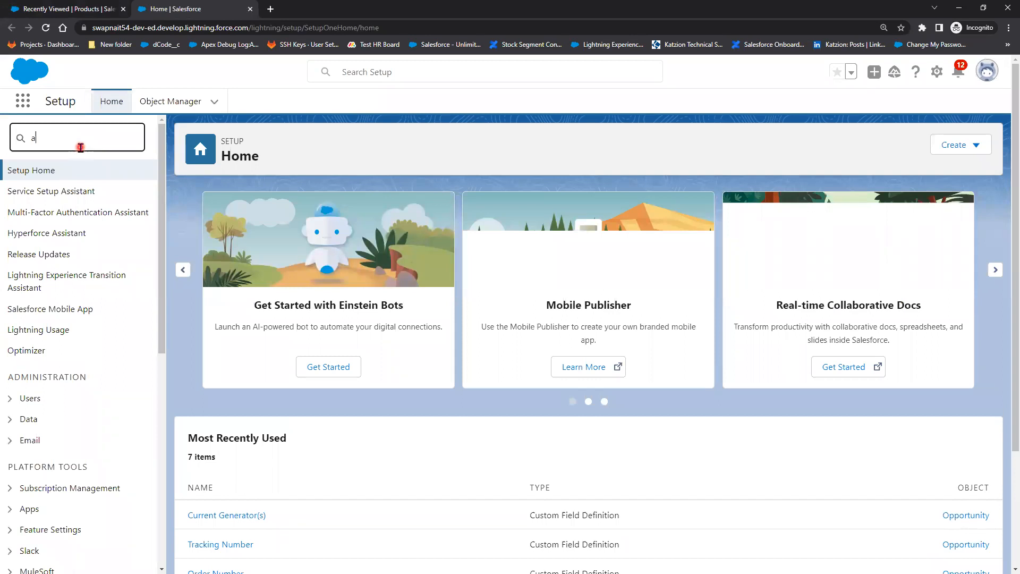
pyautogui.write('pps')
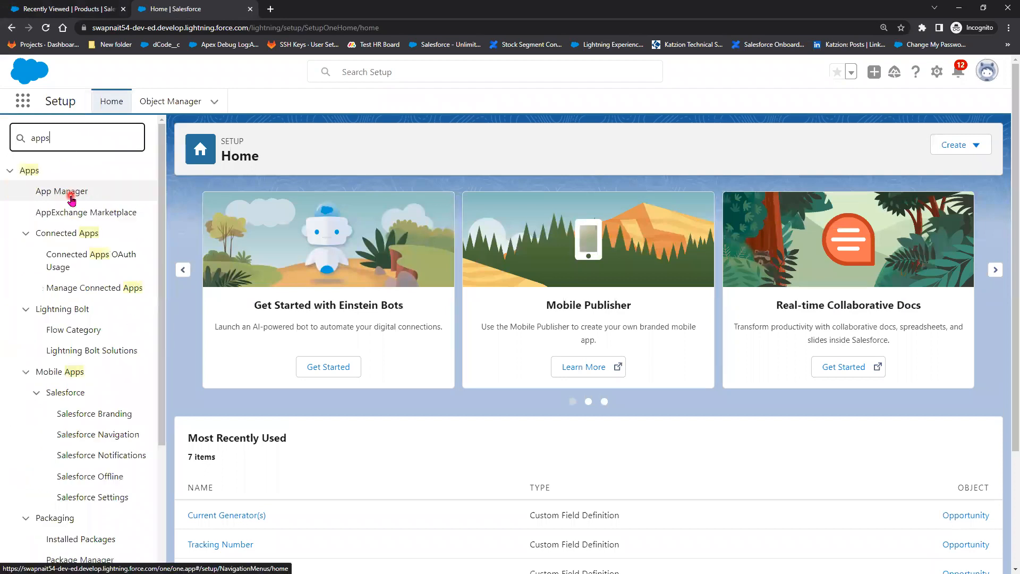
pyautogui.click(71, 197)
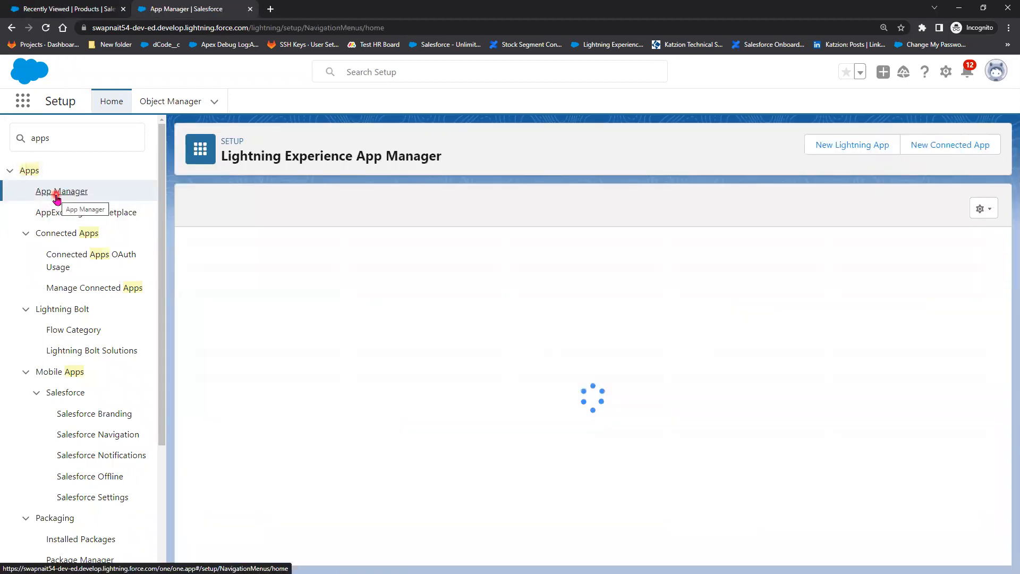
# Open the Lightning version of the Sales app (developer name LightningSales) for editing.
pyautogui.click(824, 512)
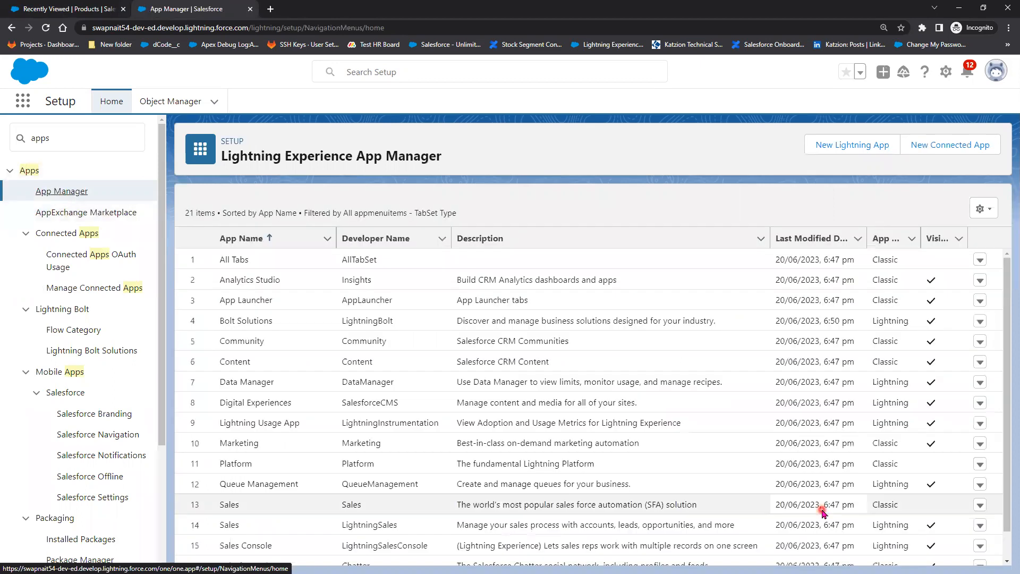
pyautogui.scroll(-1, 691, 497)
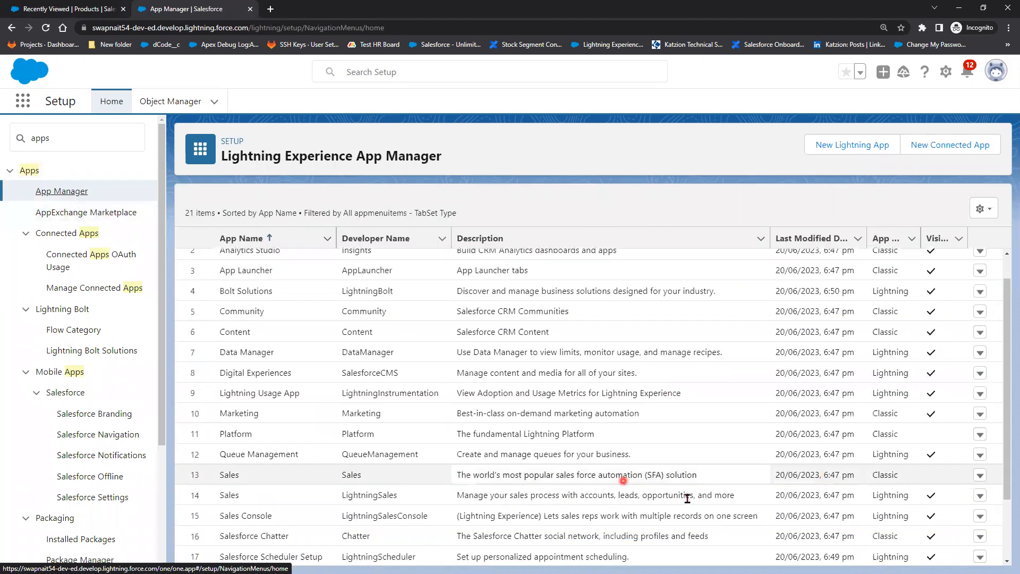
pyautogui.click(689, 497)
pyautogui.click(255, 498)
pyautogui.click(412, 497)
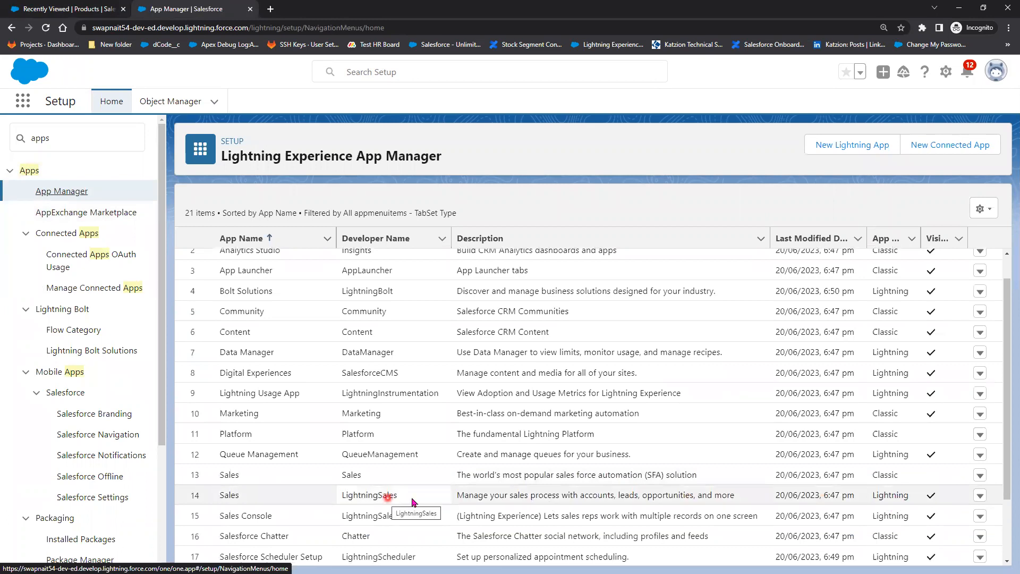
pyautogui.click(735, 499)
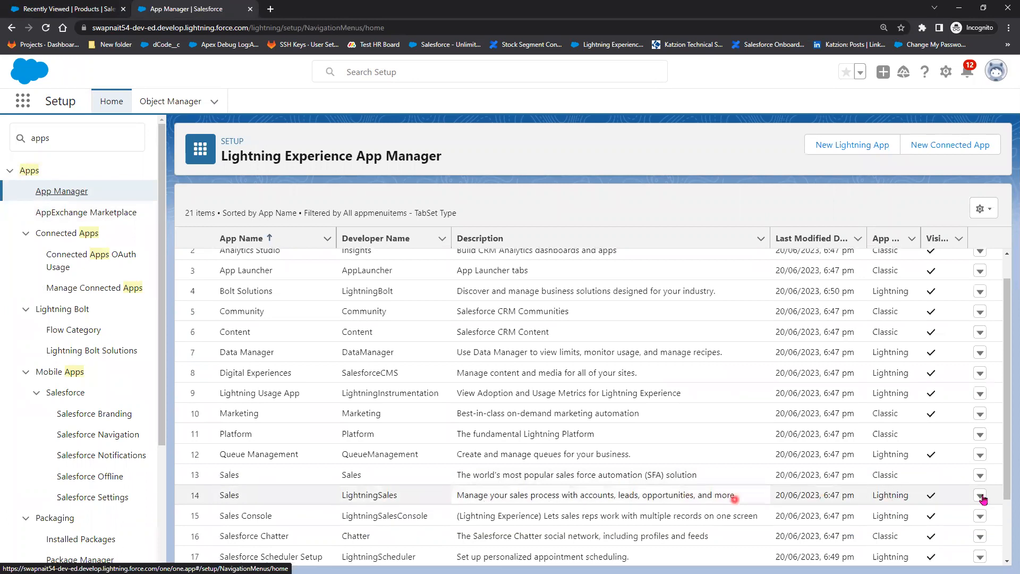
pyautogui.click(982, 499)
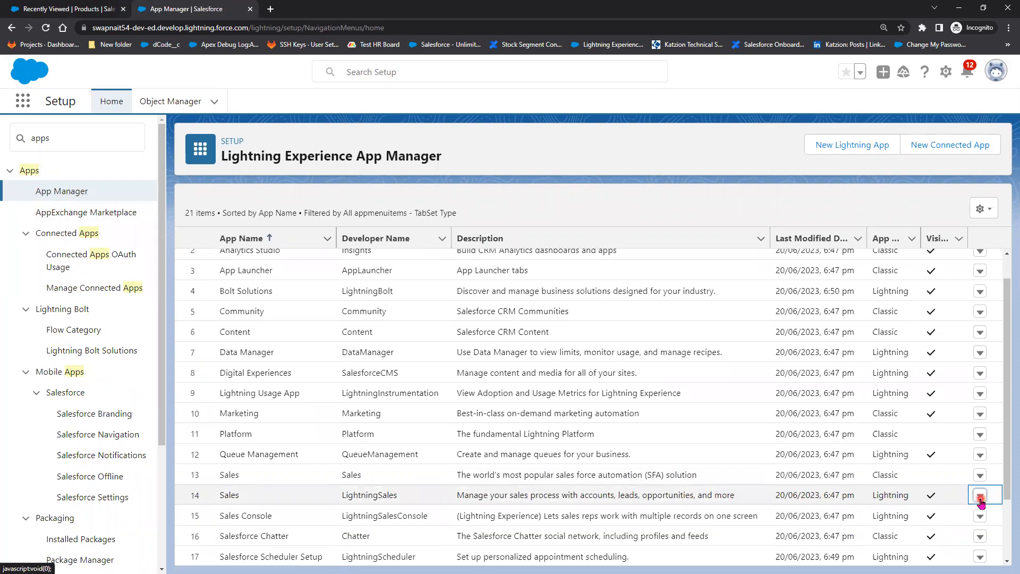
pyautogui.click(942, 524)
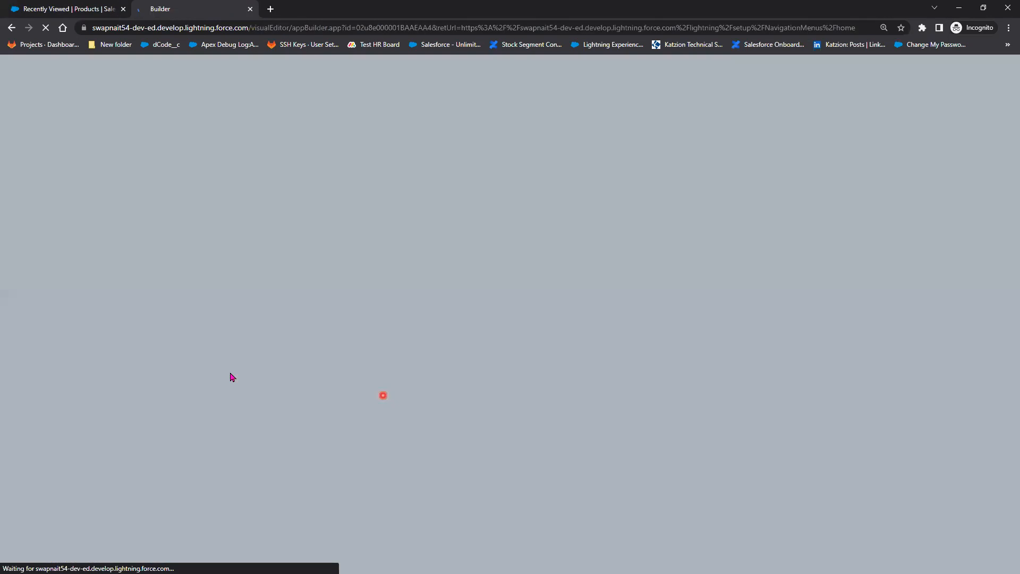
pyautogui.click(230, 373)
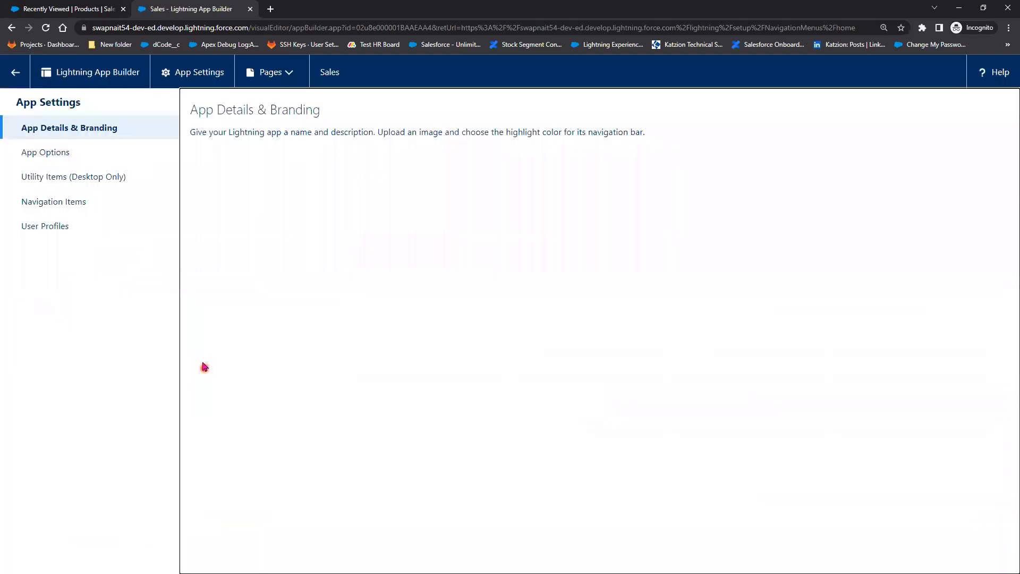
# Open the Navigation Items settings of the Sales app.
pyautogui.click(71, 177)
pyautogui.click(76, 204)
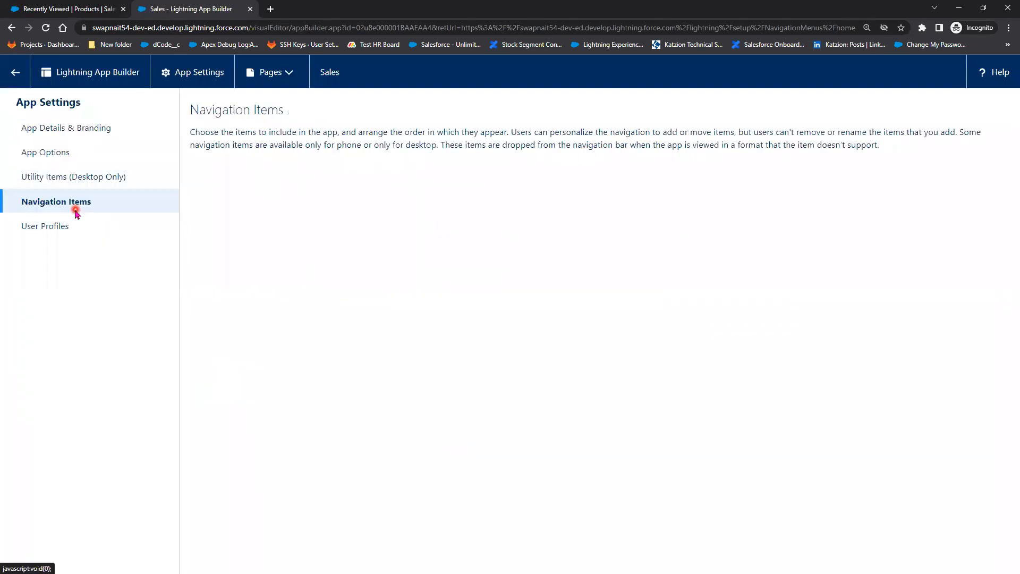
pyautogui.click(655, 306)
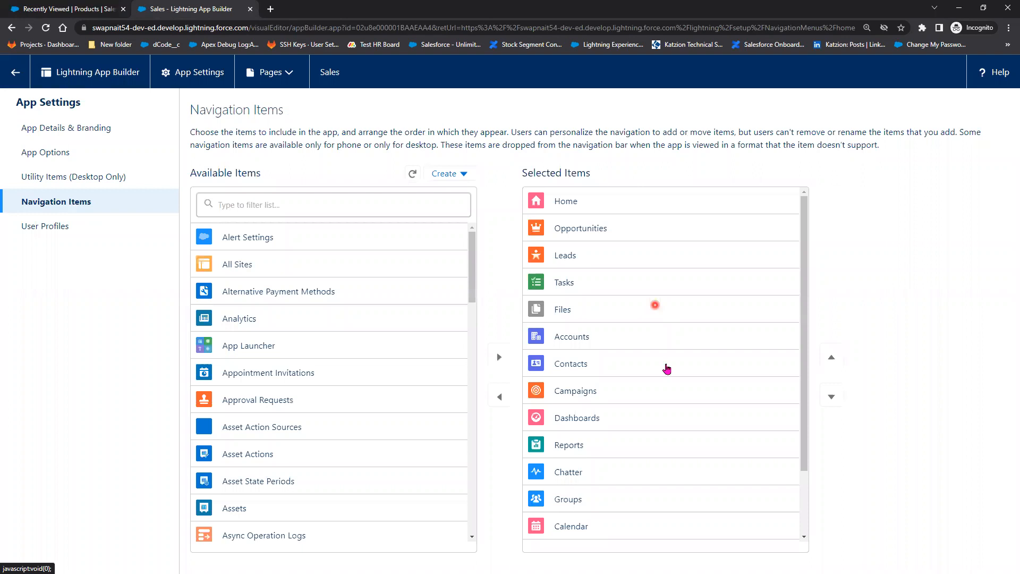
# Remove People from the Sales app's selected navigation items.
pyautogui.click(602, 391)
pyautogui.click(608, 486)
pyautogui.scroll(-1, 608, 509)
pyautogui.click(606, 505)
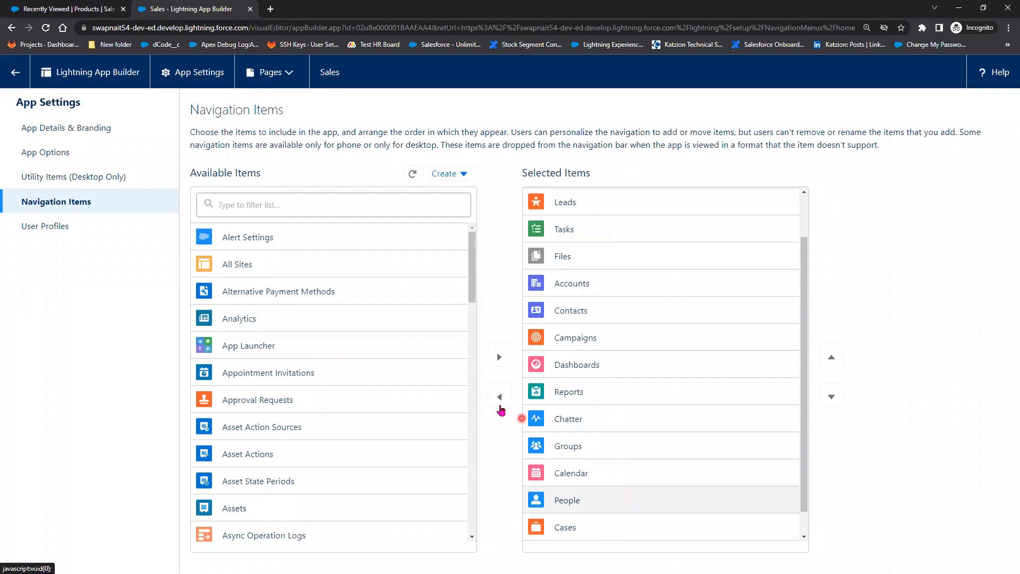
pyautogui.doubleClick(657, 492)
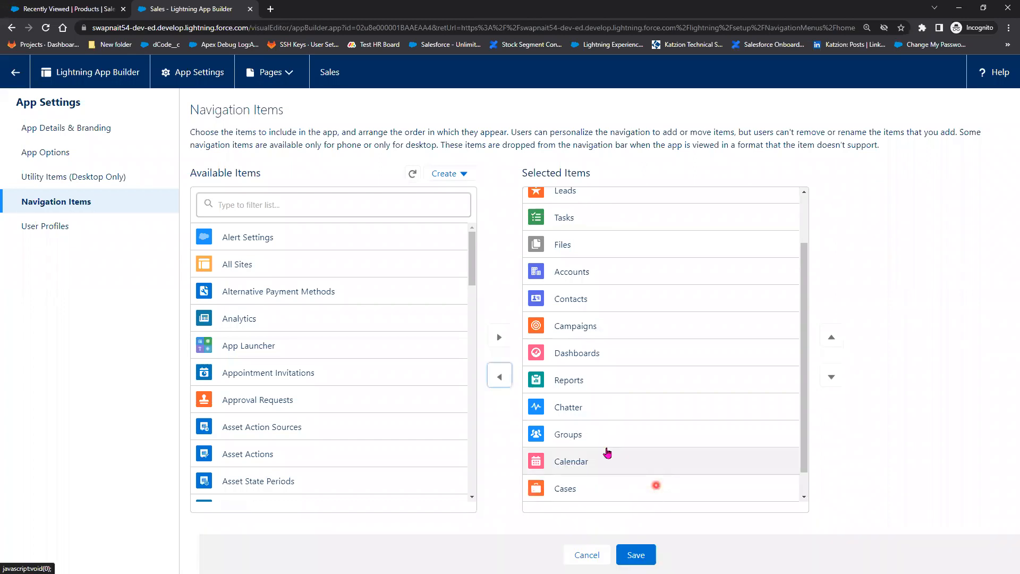
# Remove Forecasts from the Sales app's selected navigation items.
pyautogui.scroll(-1, 601, 488)
pyautogui.click(599, 487)
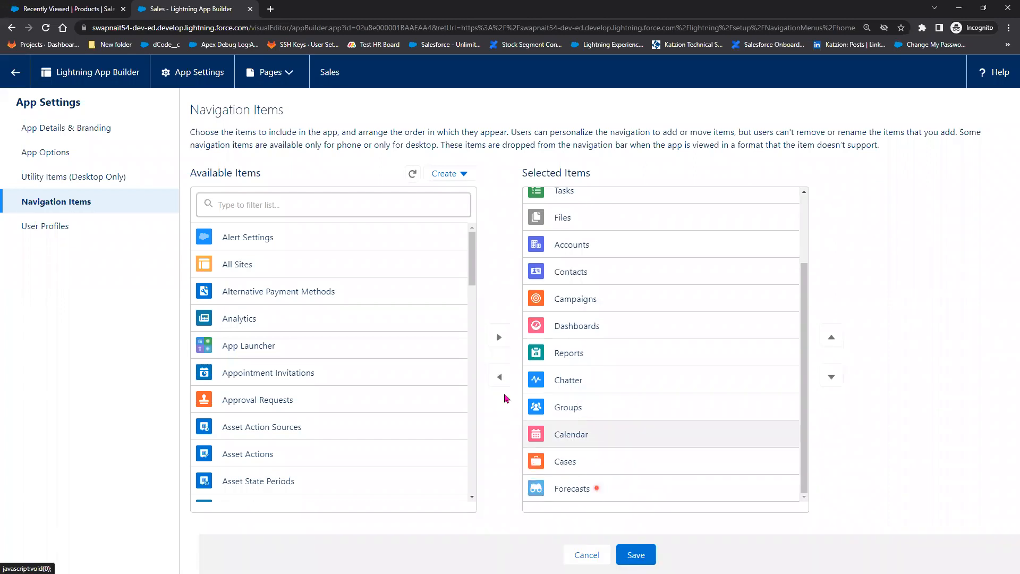
pyautogui.click(502, 379)
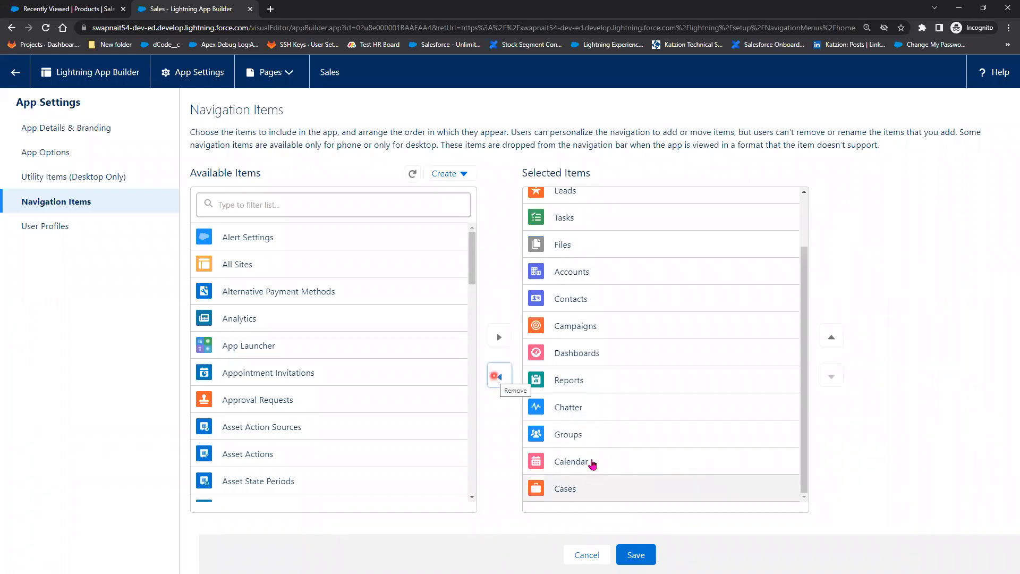
# Remove Cases from the Sales app's selected navigation items and save the navigation changes.
pyautogui.click(498, 377)
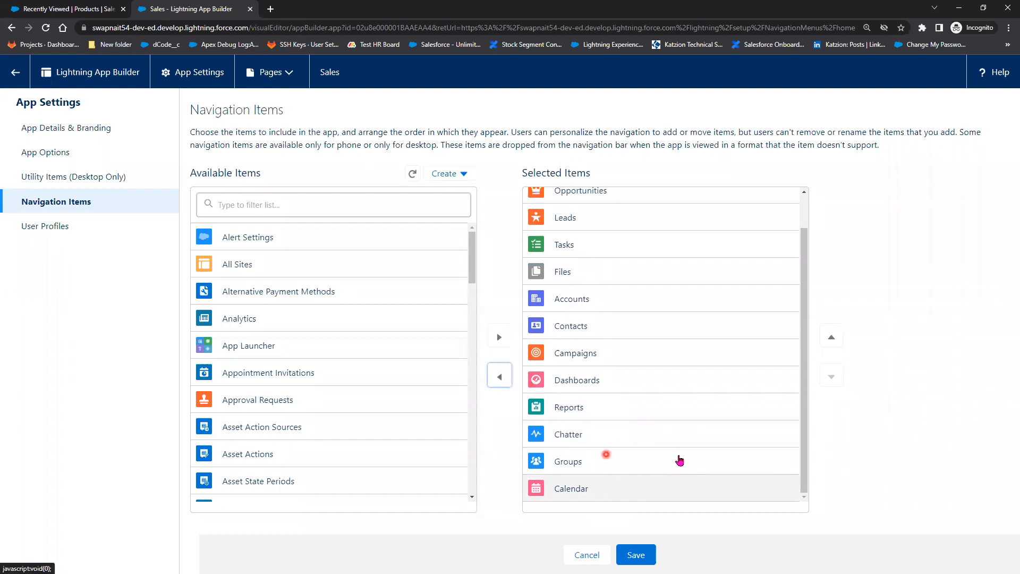
pyautogui.scroll(1, 659, 459)
pyautogui.click(638, 554)
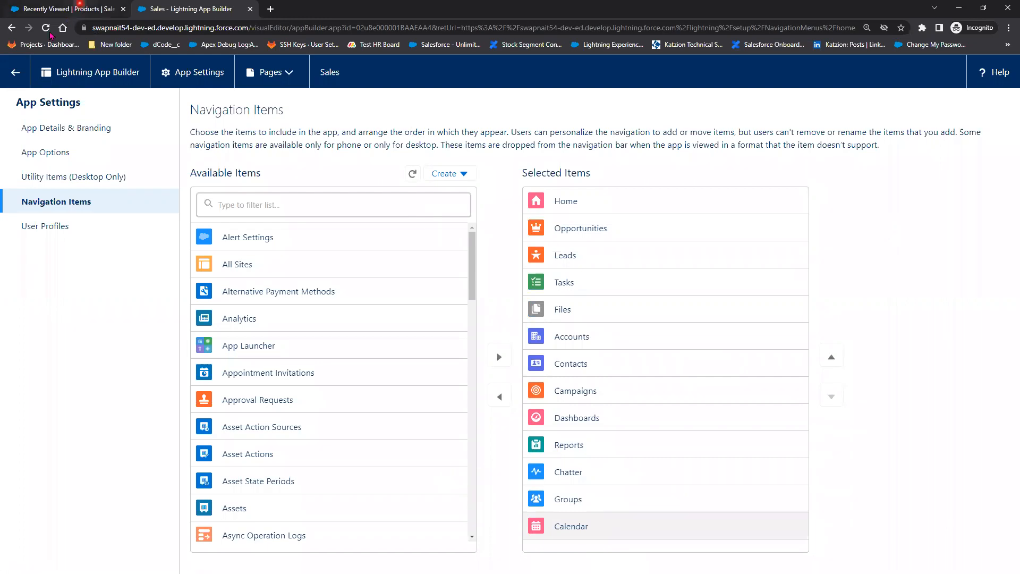
# Switch to the Sales app's Products page, reload it and check the navigation bar's overflow items.
pyautogui.click(80, 6)
pyautogui.click(49, 32)
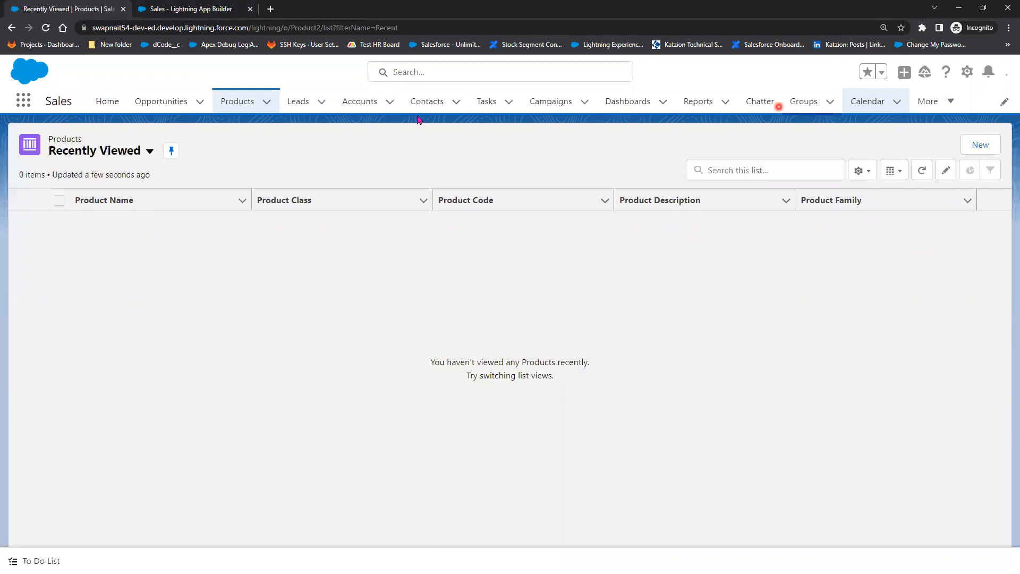
pyautogui.click(950, 112)
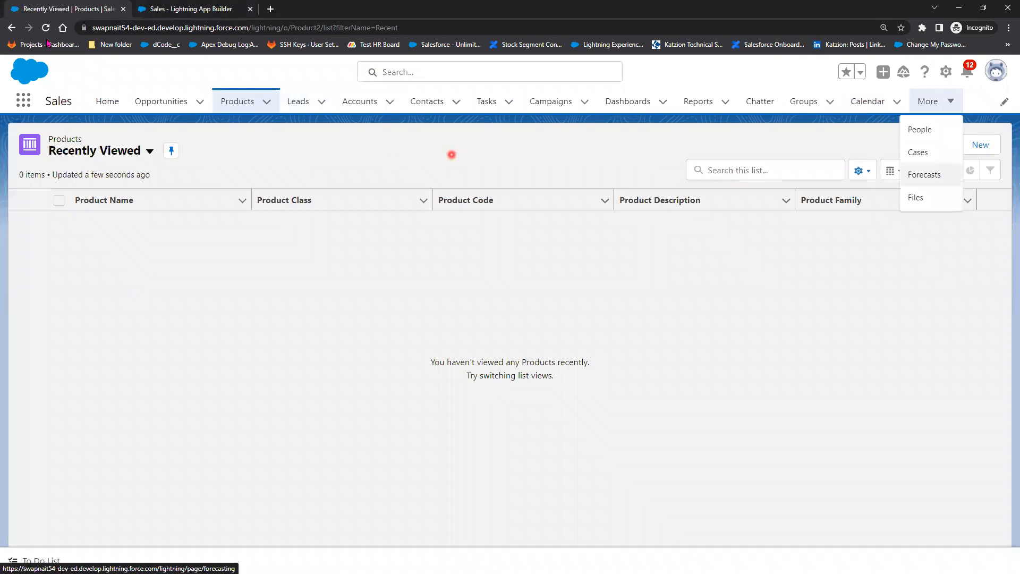
# Reload the Products page with the browser's developer tools open and close the tools again.
pyautogui.rightClick(330, 335)
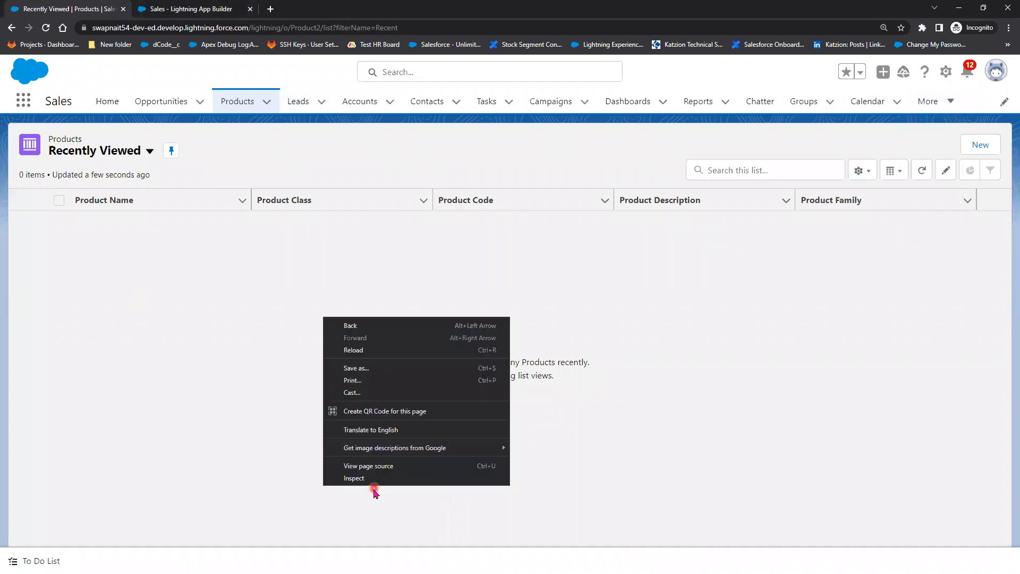
pyautogui.click(374, 478)
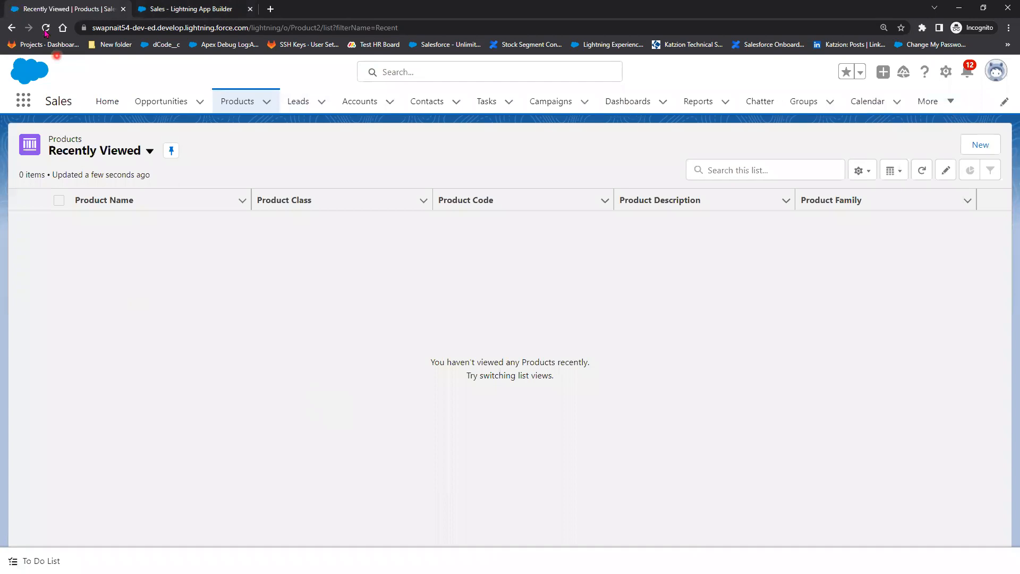
pyautogui.click(45, 32)
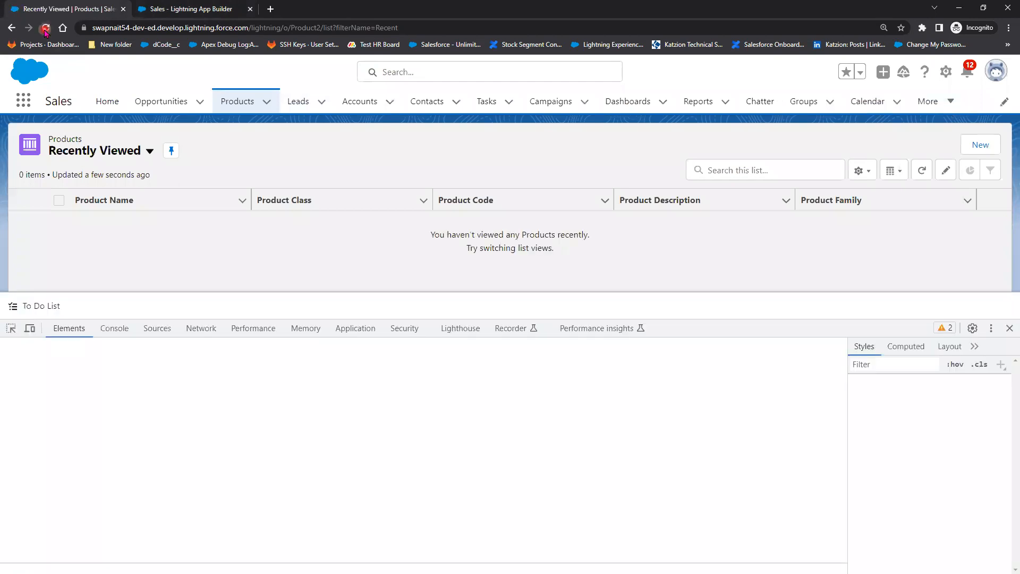
pyautogui.click(45, 32)
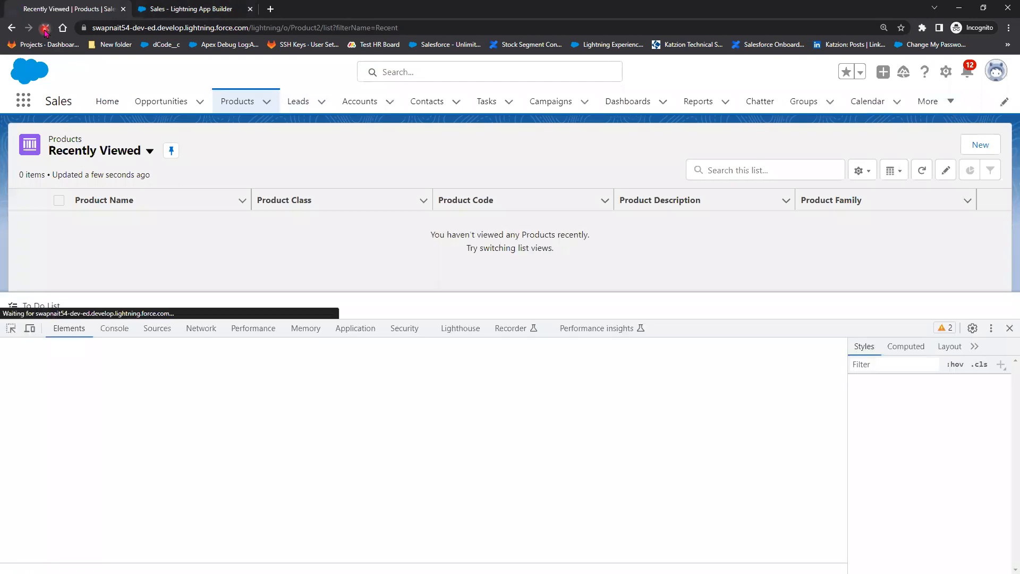
pyautogui.click(214, 15)
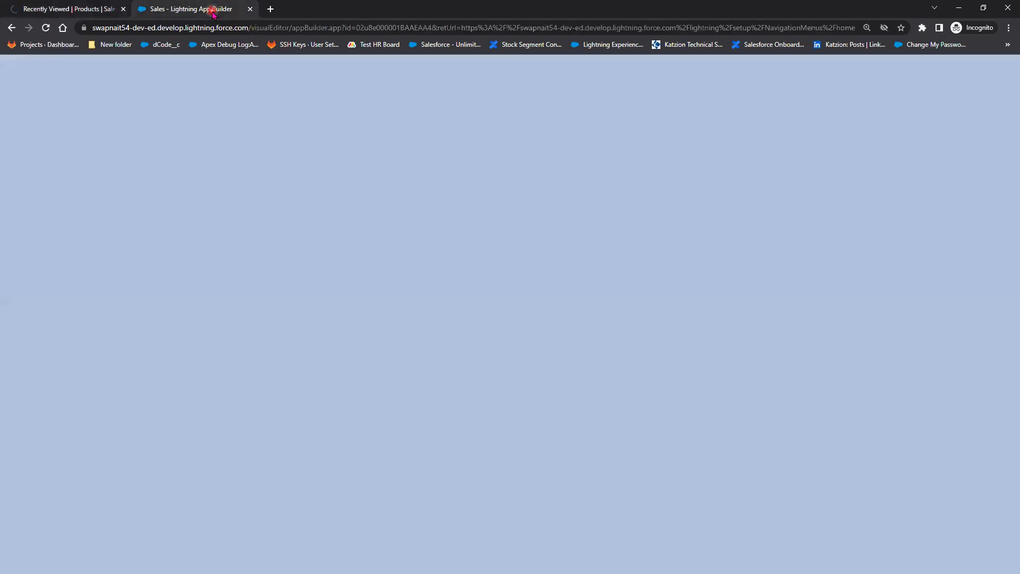
pyautogui.click(66, 9)
pyautogui.click(305, 220)
pyautogui.click(954, 105)
pyautogui.click(231, 238)
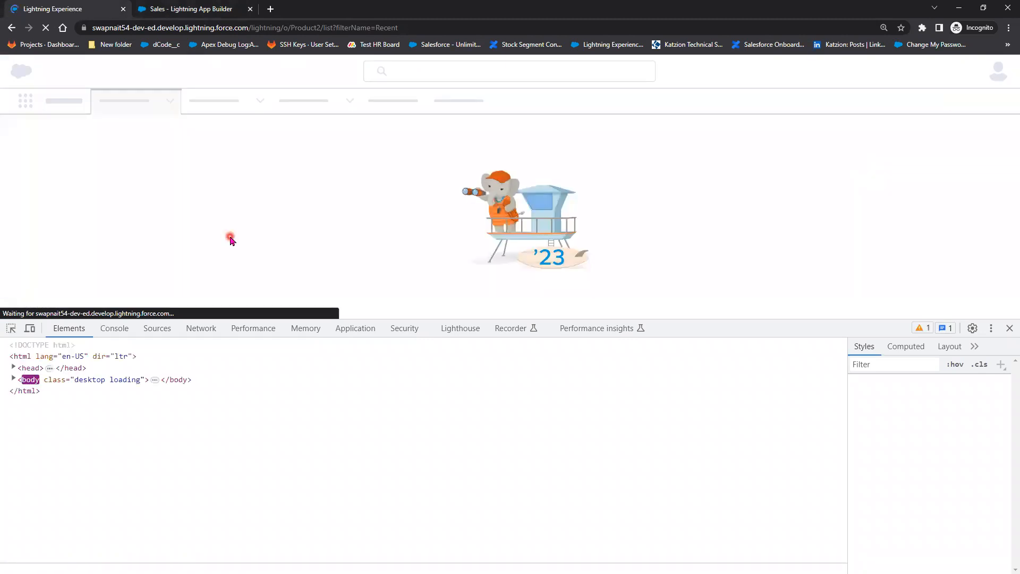
pyautogui.click(1009, 329)
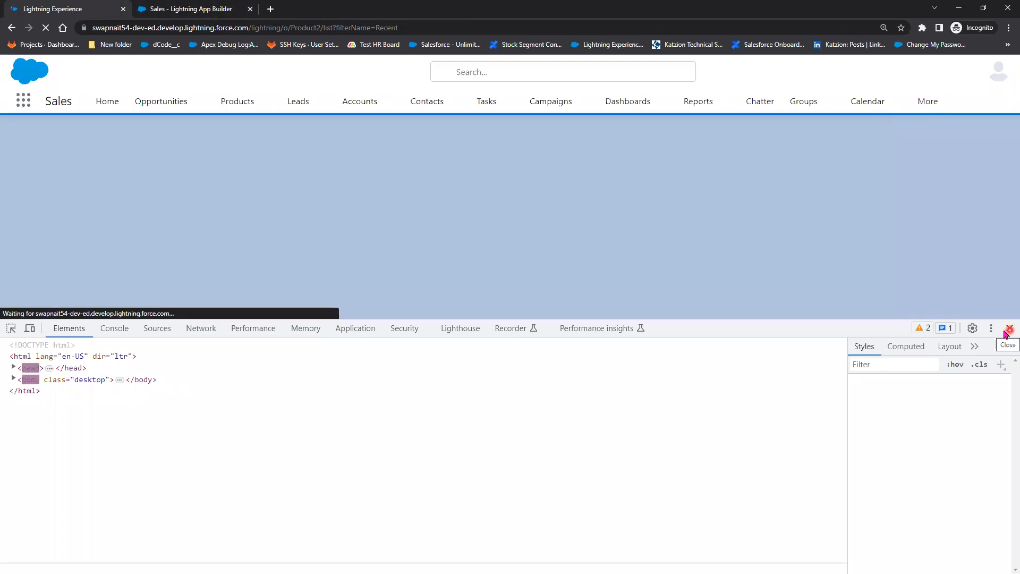
# Check the reloaded Sales navigation bar's overflow items for the removed entries, including Forecasts.
pyautogui.click(939, 104)
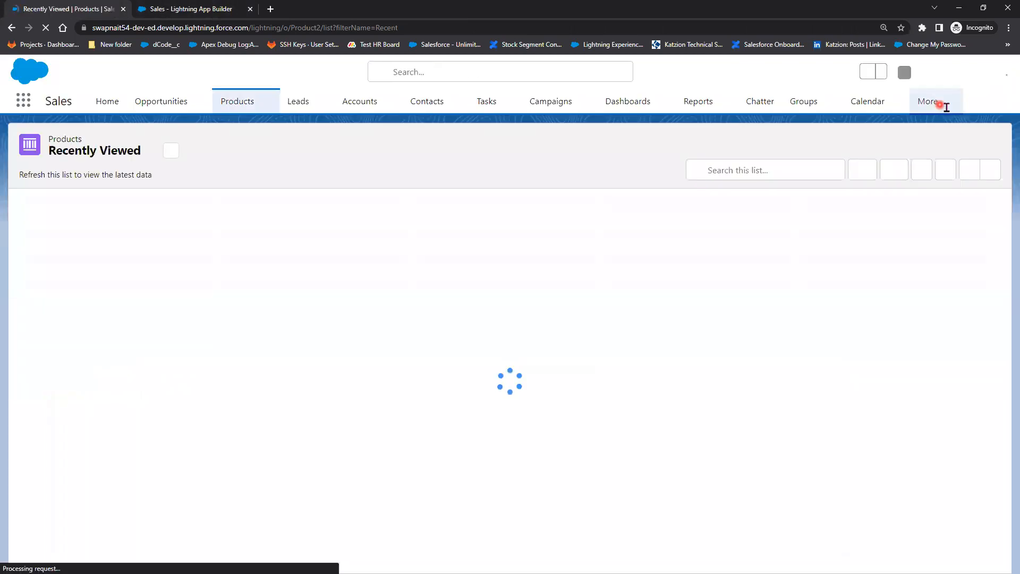
pyautogui.click(952, 105)
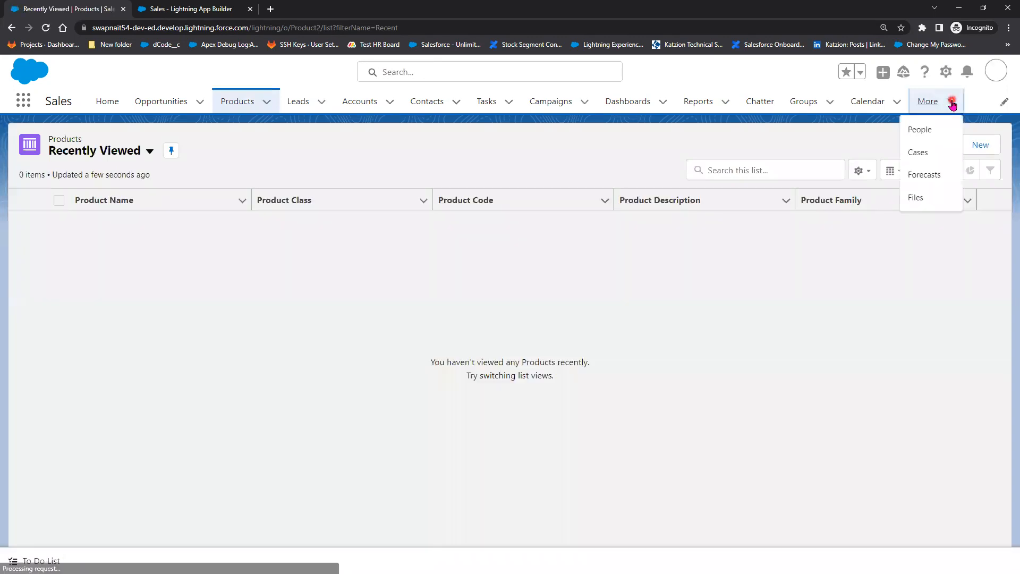
pyautogui.click(913, 175)
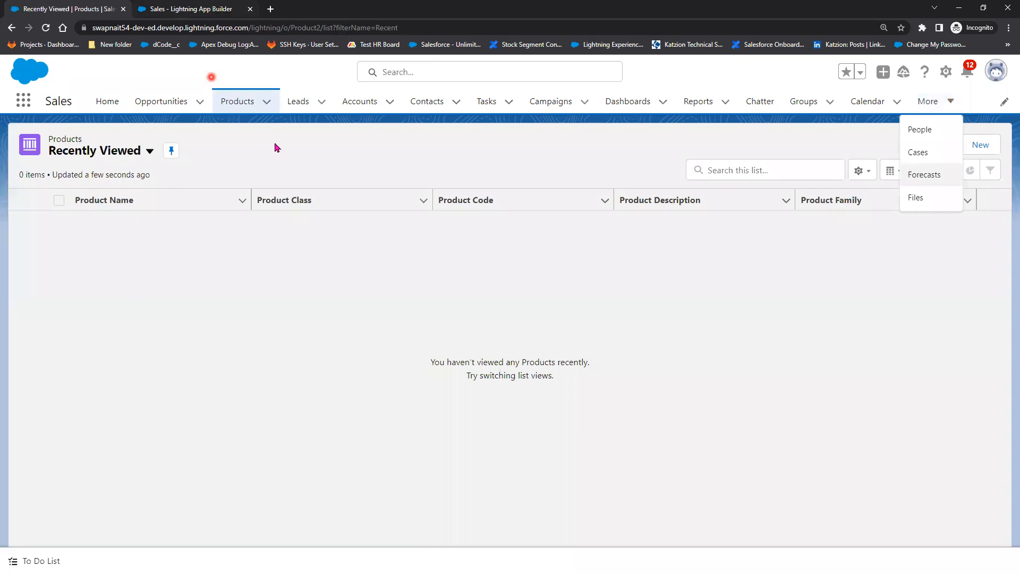
# Start a new product from the Products list and review the form's name, active, code, family and description fields.
pyautogui.click(232, 109)
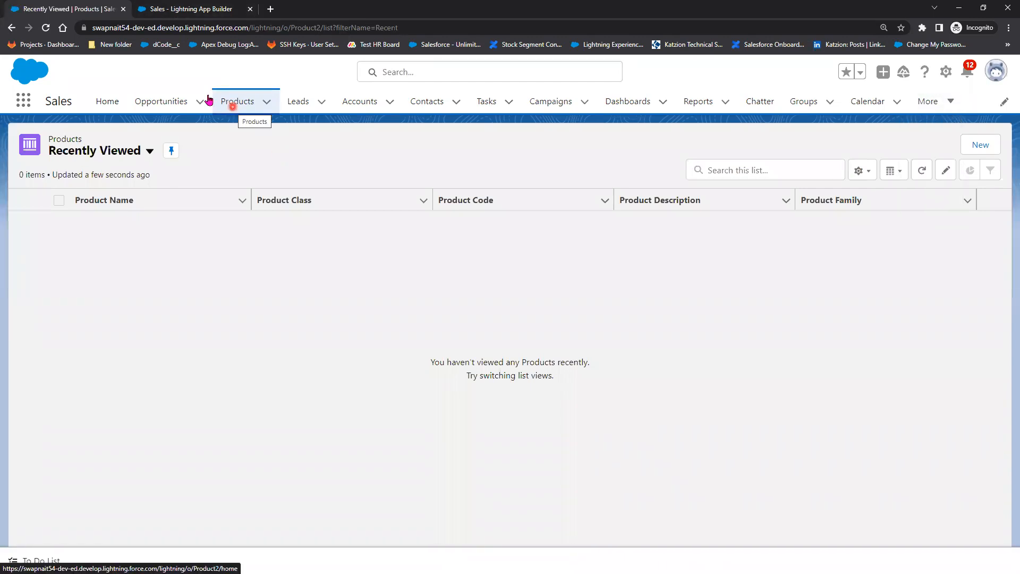
pyautogui.click(983, 149)
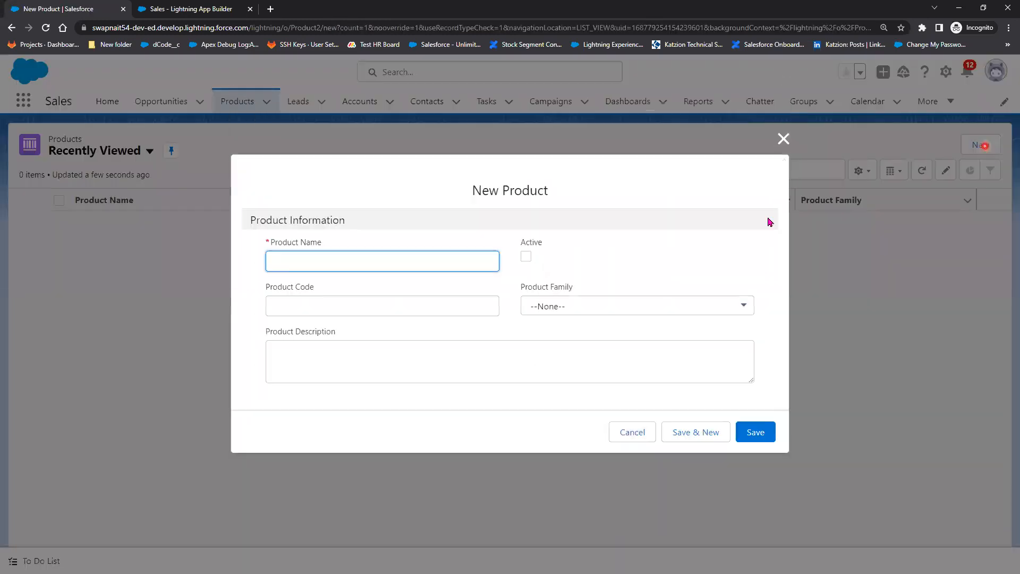
pyautogui.click(363, 256)
pyautogui.click(514, 241)
pyautogui.moveTo(265, 287); pyautogui.dragTo(299, 287)
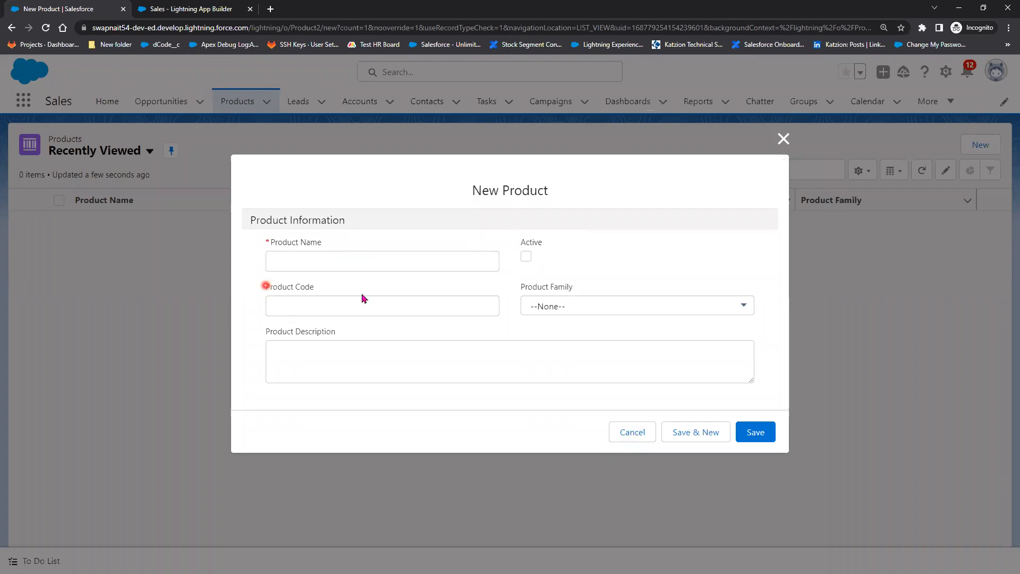
pyautogui.moveTo(526, 287); pyautogui.dragTo(583, 287)
pyautogui.moveTo(283, 331); pyautogui.dragTo(378, 340)
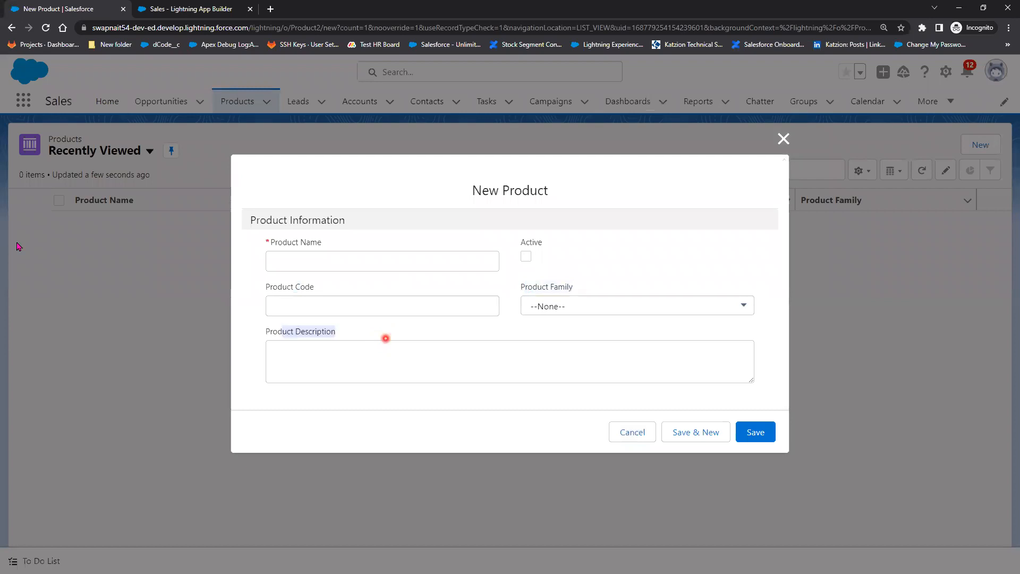
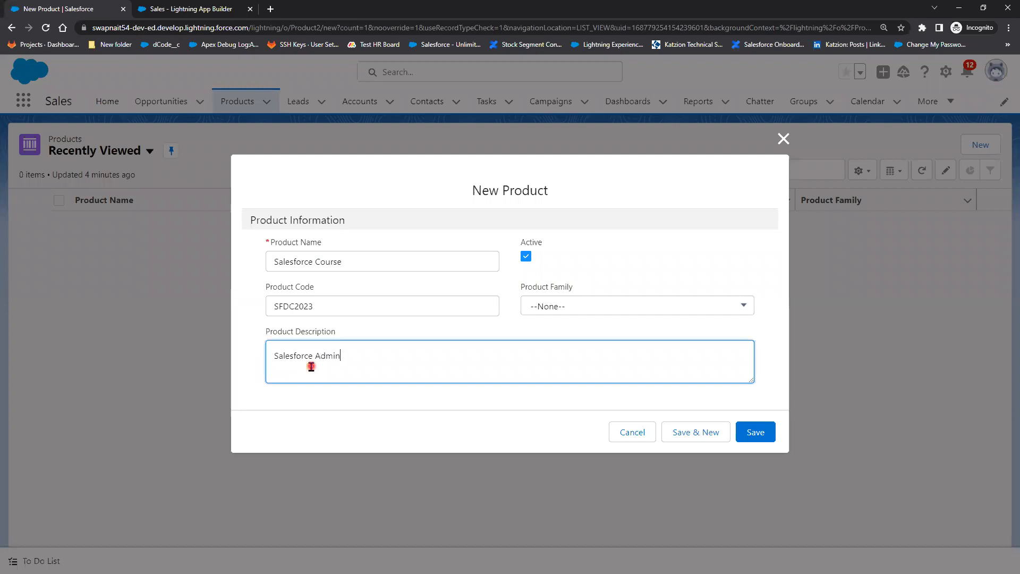
# Complete the Salesforce Course product's description as "Salesforce Admin, Development" and save the product.
pyautogui.write(', Development')
pyautogui.click(766, 440)
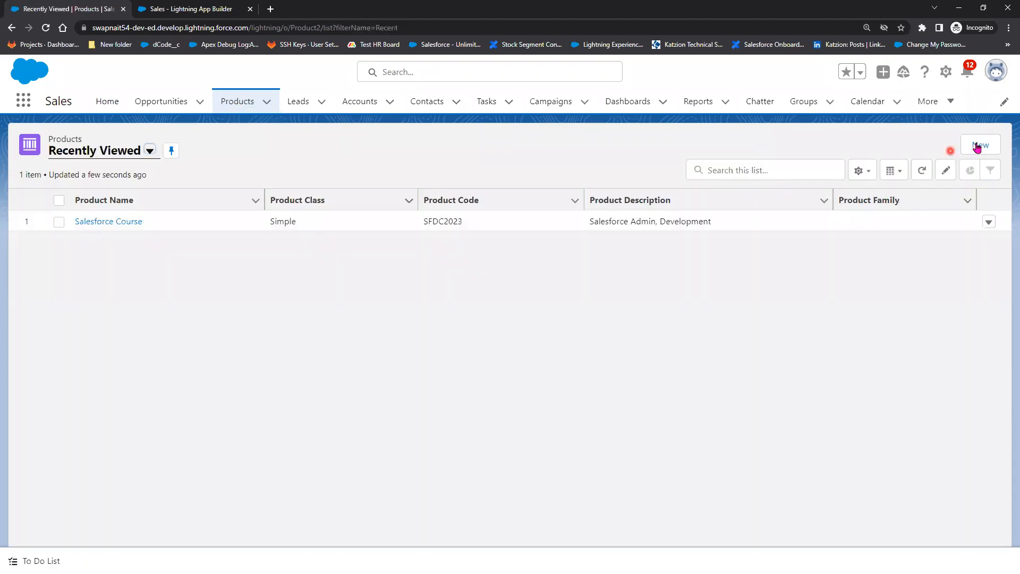
# Start another new product named "Lightning Course" and mark it as active.
pyautogui.click(977, 148)
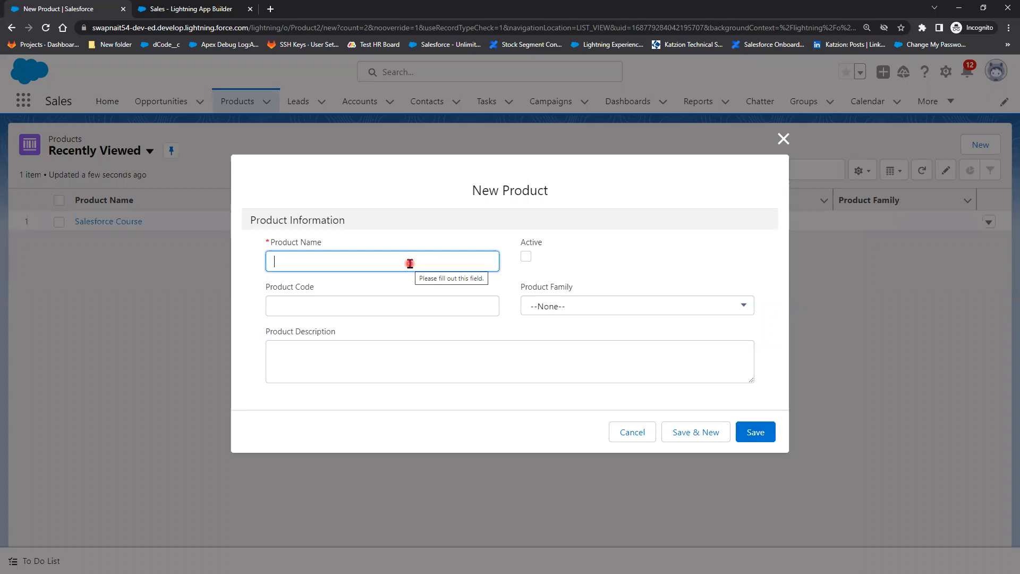
pyautogui.write('Lightnin')
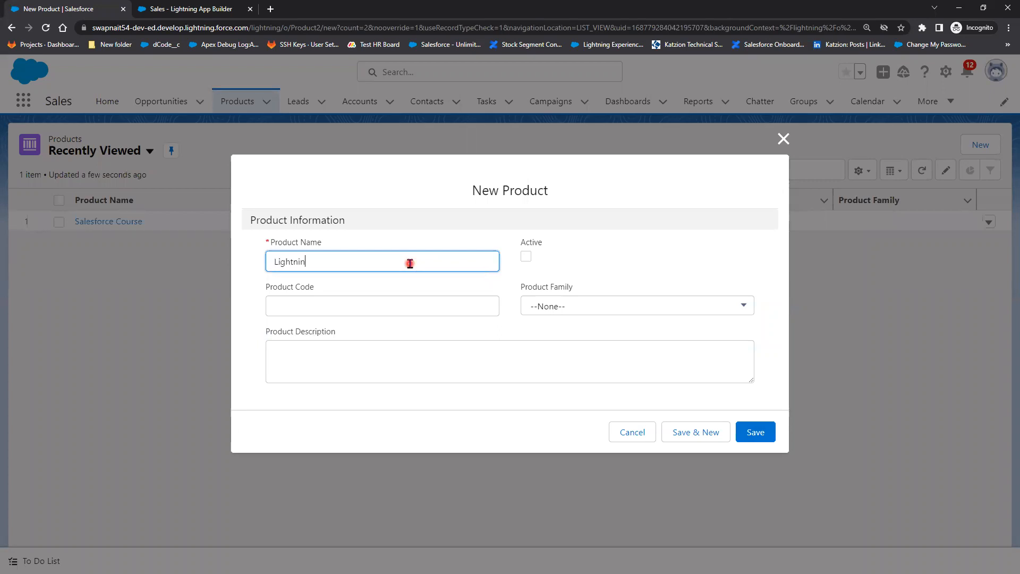
pyautogui.write('g Course')
pyautogui.press('Tab')
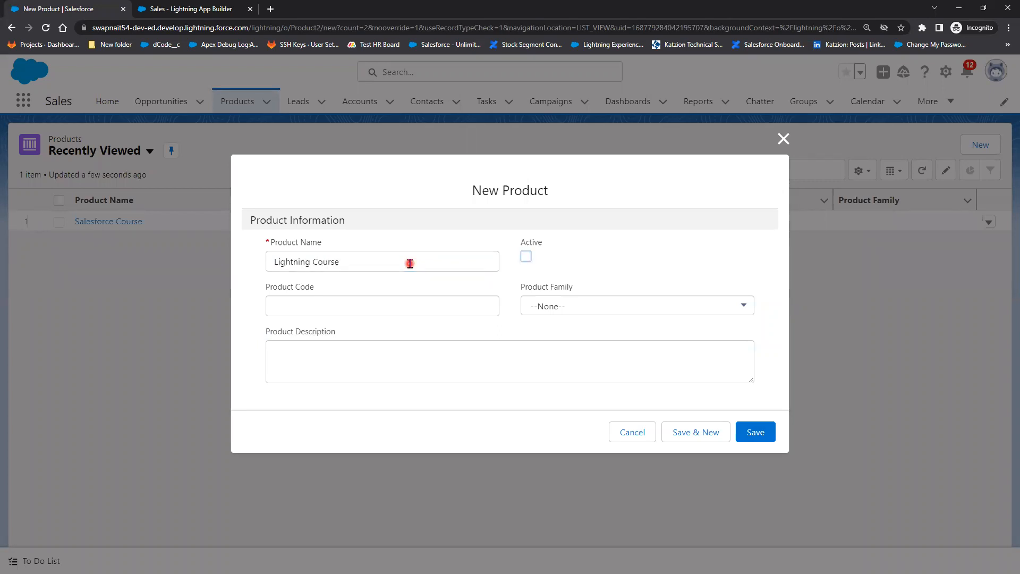
pyautogui.click(526, 257)
# Give the Lightning Course product the code LT2023 and the description "Lightning Aura, LWC", and save it.
pyautogui.click(430, 302)
pyautogui.write('LT2023')
pyautogui.press('Tab')
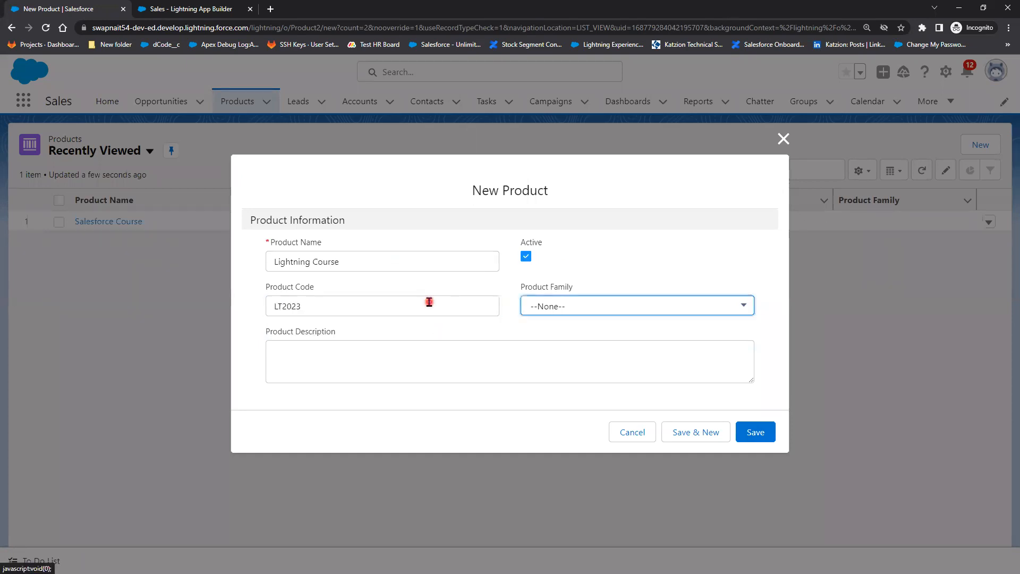
pyautogui.press('Tab')
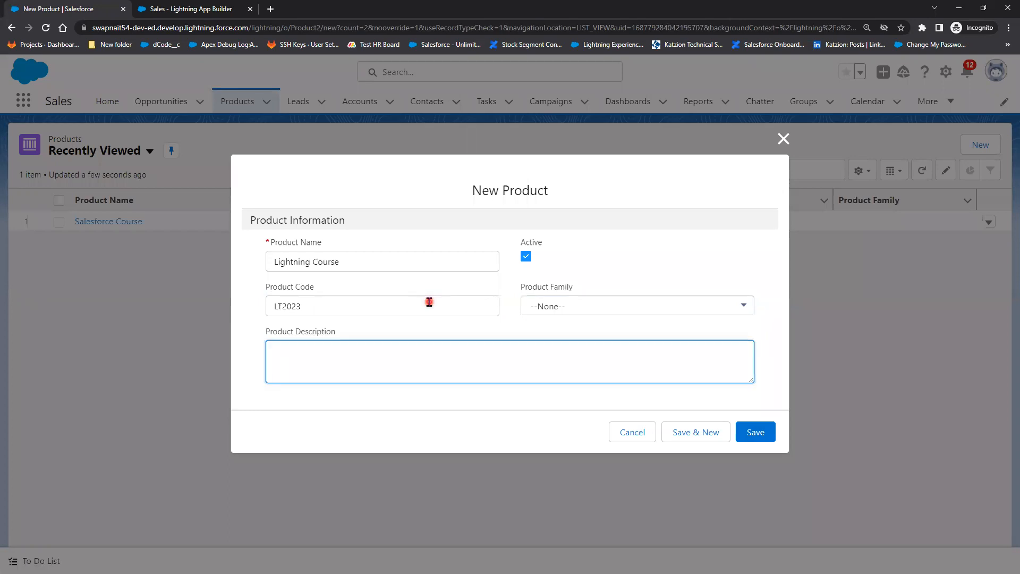
pyautogui.write('Lightning Aura, LWC')
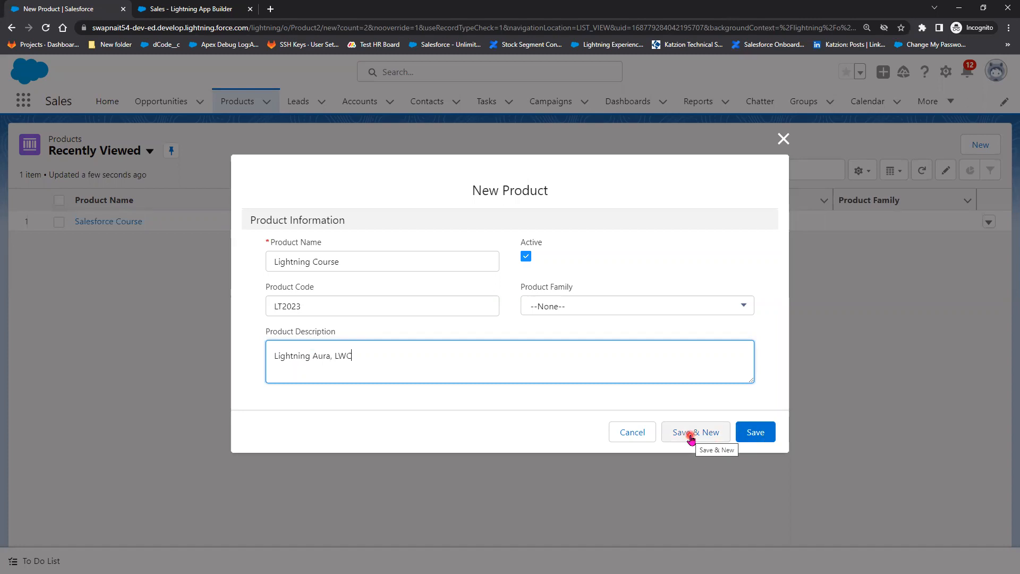
pyautogui.click(760, 439)
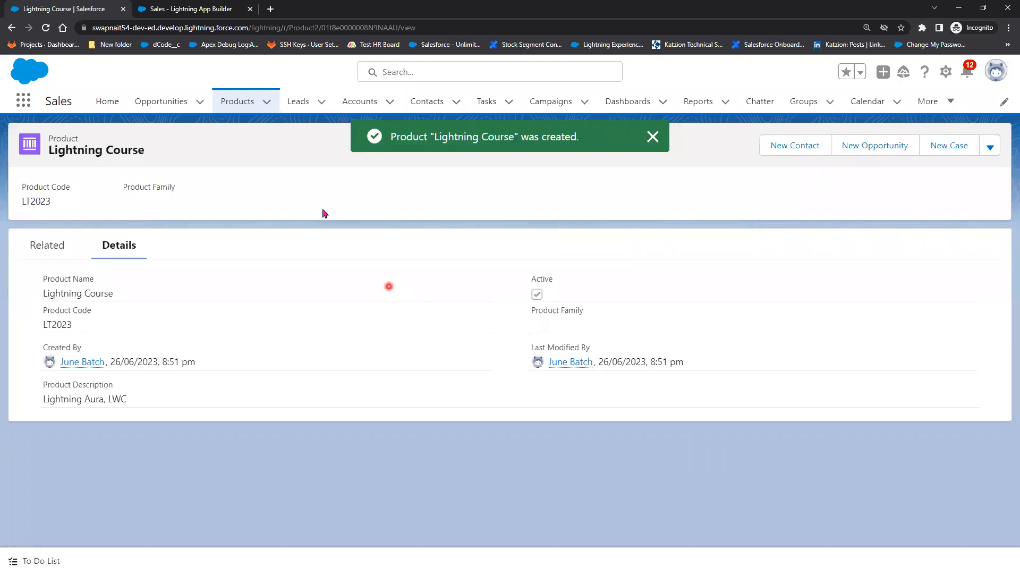
# Return to the Products list and start a new active product named "HTML & JavaScript".
pyautogui.click(236, 103)
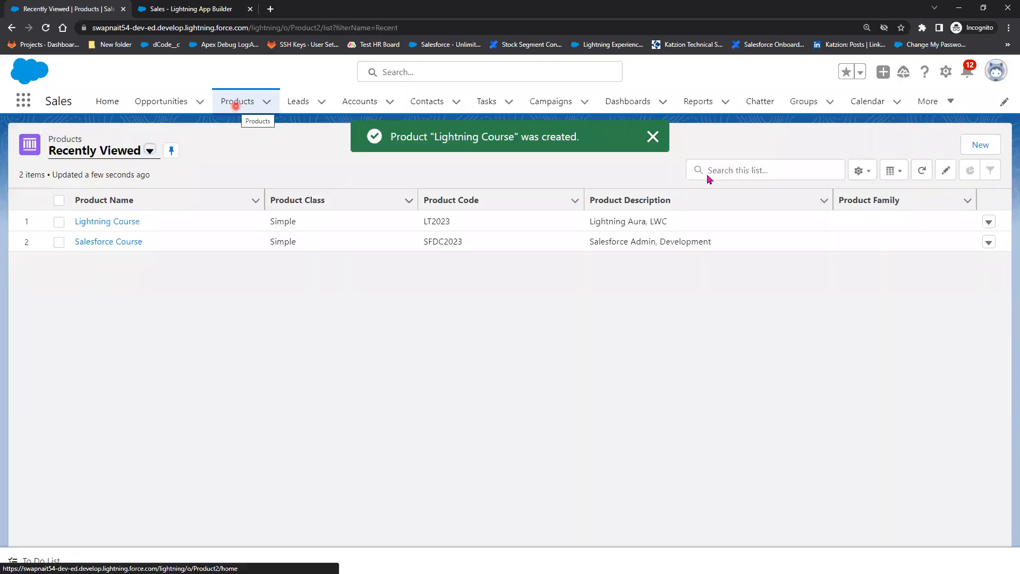
pyautogui.click(983, 148)
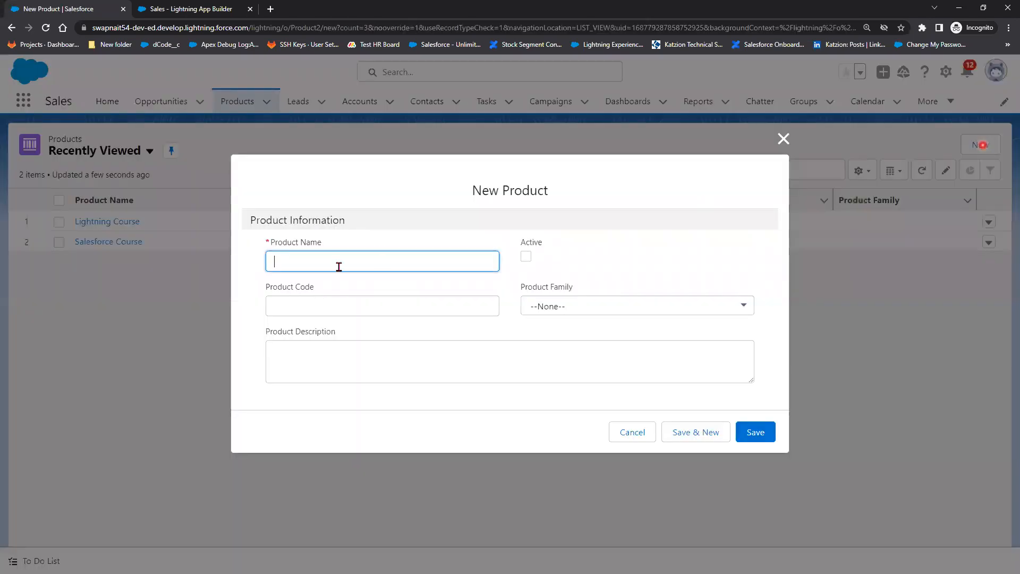
pyautogui.click(339, 261)
pyautogui.write('HTML & JavaScript')
pyautogui.press('Tab')
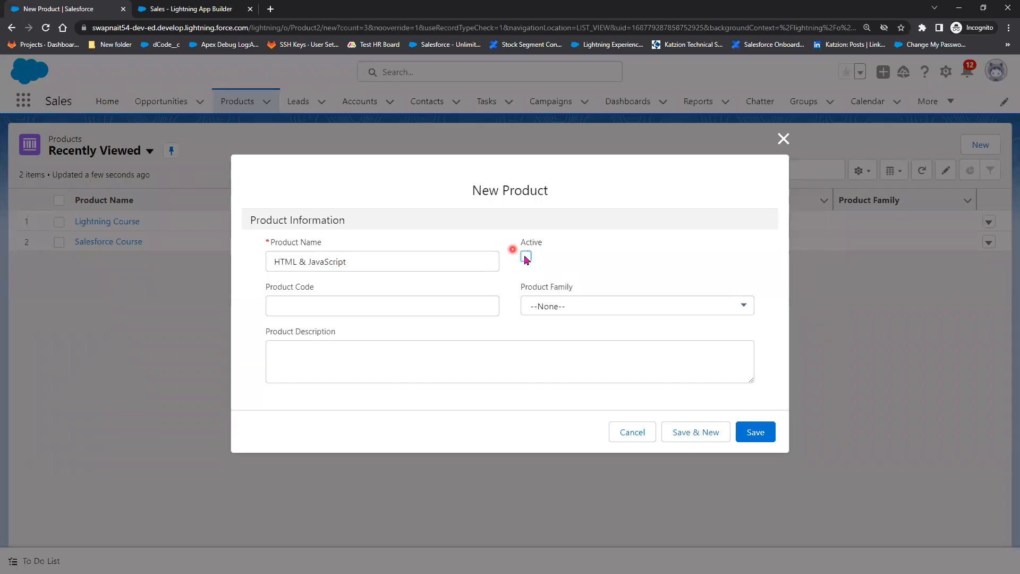
pyautogui.press('space')
# Give the HTML & JavaScript product the code HJ2023 and description "HTML, JavaScript, CSS", and save it while starting another new product.
pyautogui.click(427, 308)
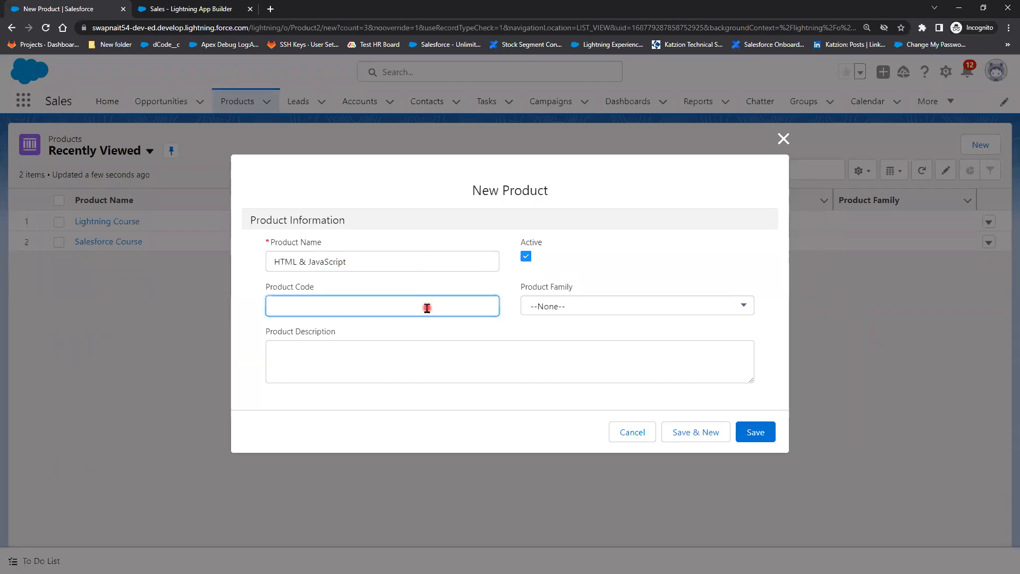
pyautogui.write('HJ2023')
pyautogui.press('Tab')
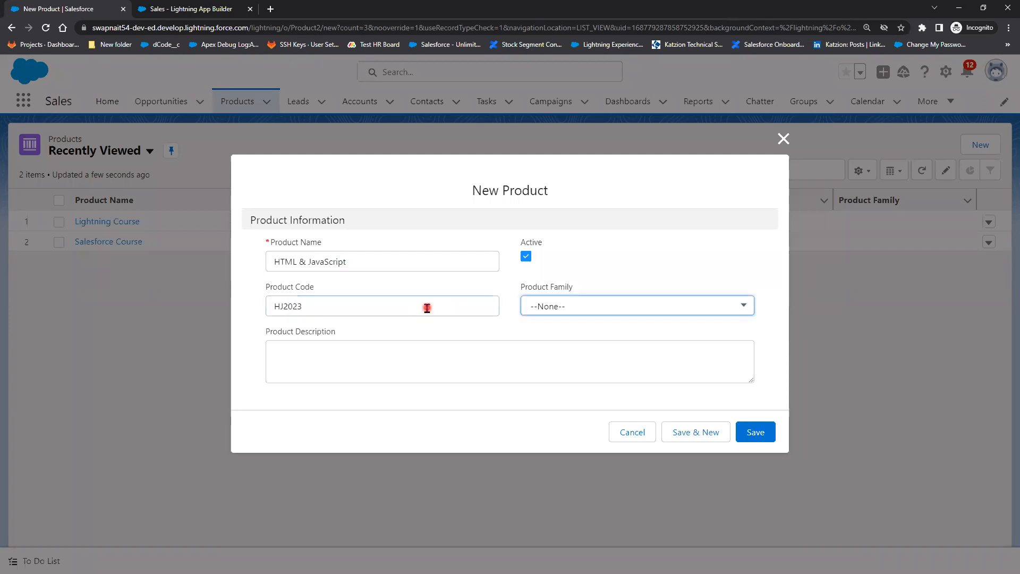
pyautogui.press('Tab')
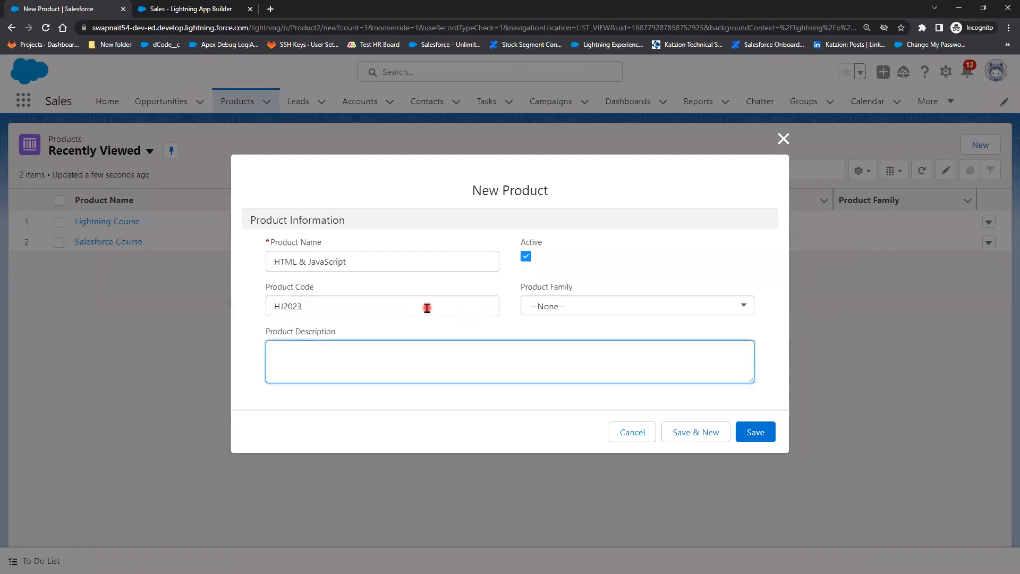
pyautogui.write('HTML, JavaScript, CSS')
pyautogui.click(750, 432)
pyautogui.click(686, 441)
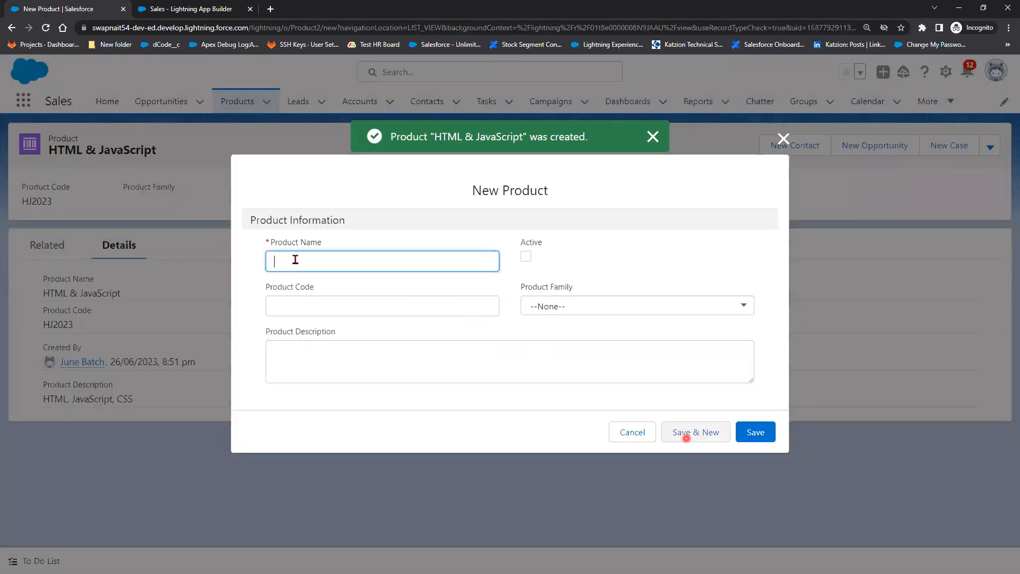
pyautogui.click(295, 259)
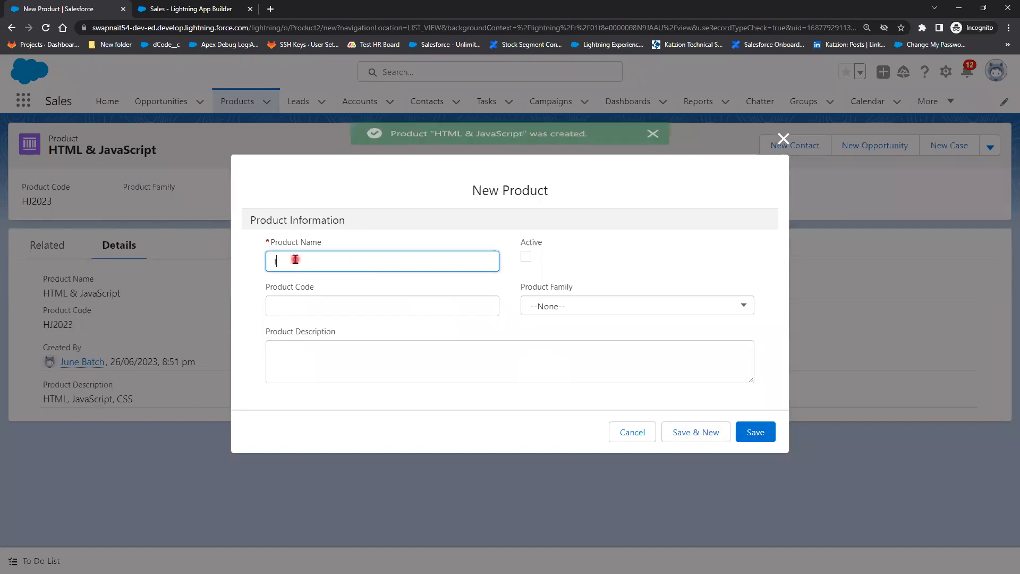
# Create an active product named "Integration" with code IN2023 and description "Salesforce Configuration and Integration", and save it.
pyautogui.write('Integration')
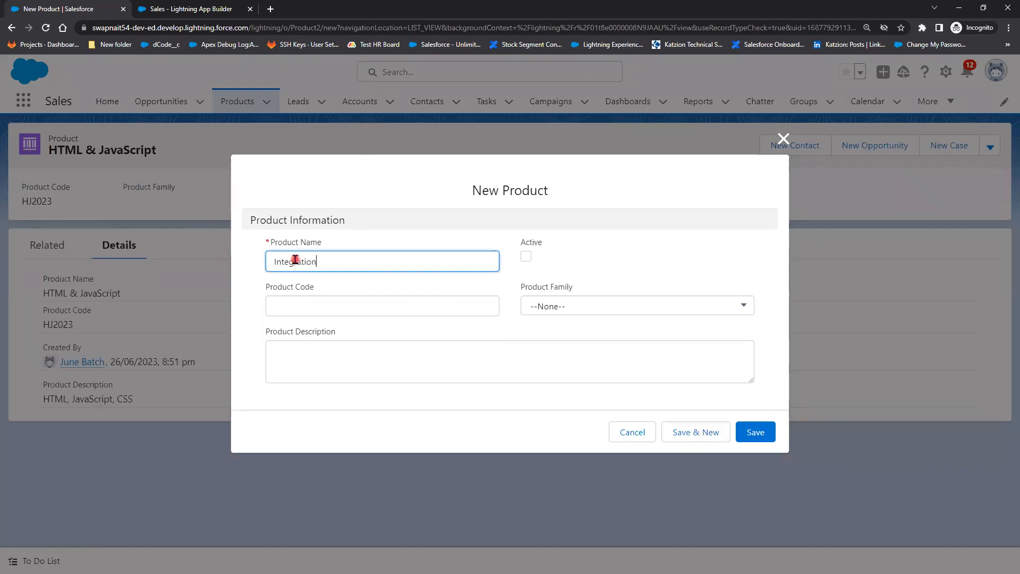
pyautogui.press('Tab')
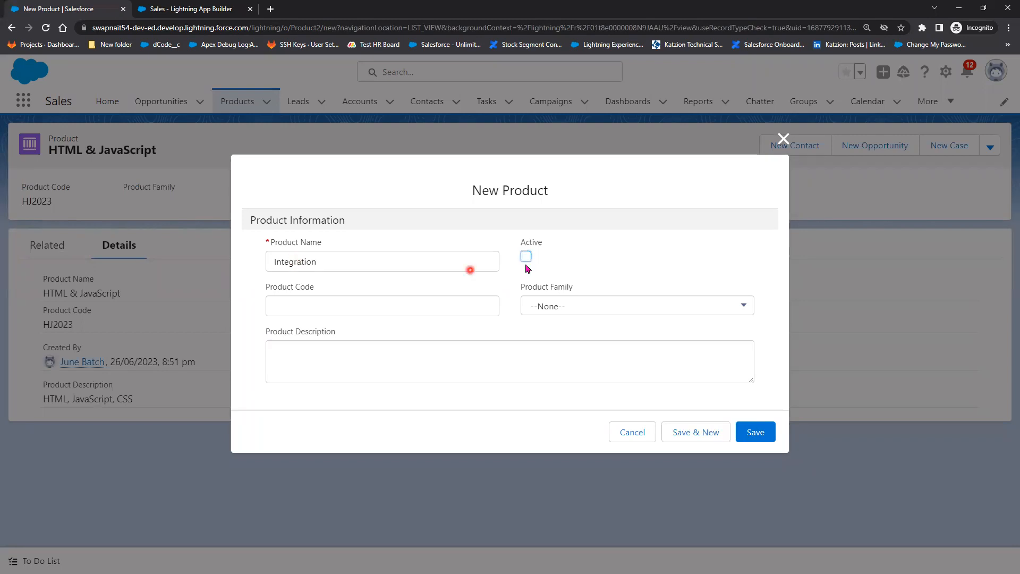
pyautogui.press('space')
pyautogui.click(392, 305)
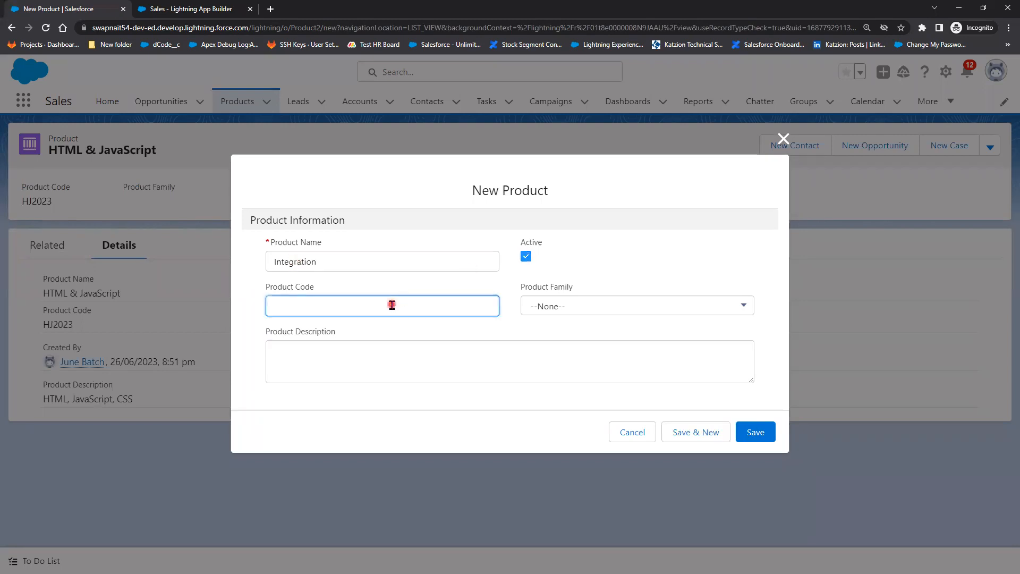
pyautogui.write('IN2023')
pyautogui.click(384, 360)
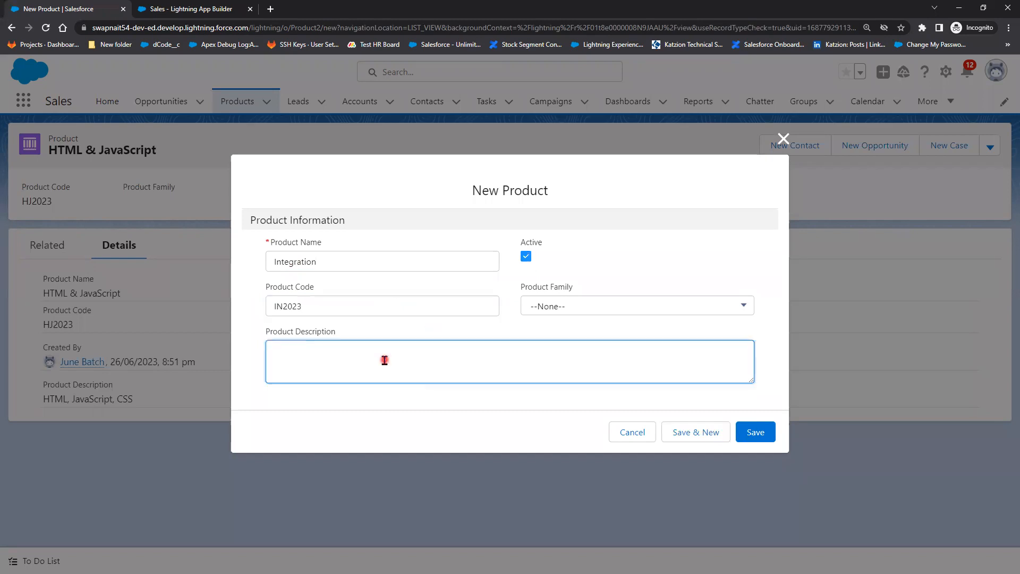
pyautogui.write('Salesforce Configuration and Integration')
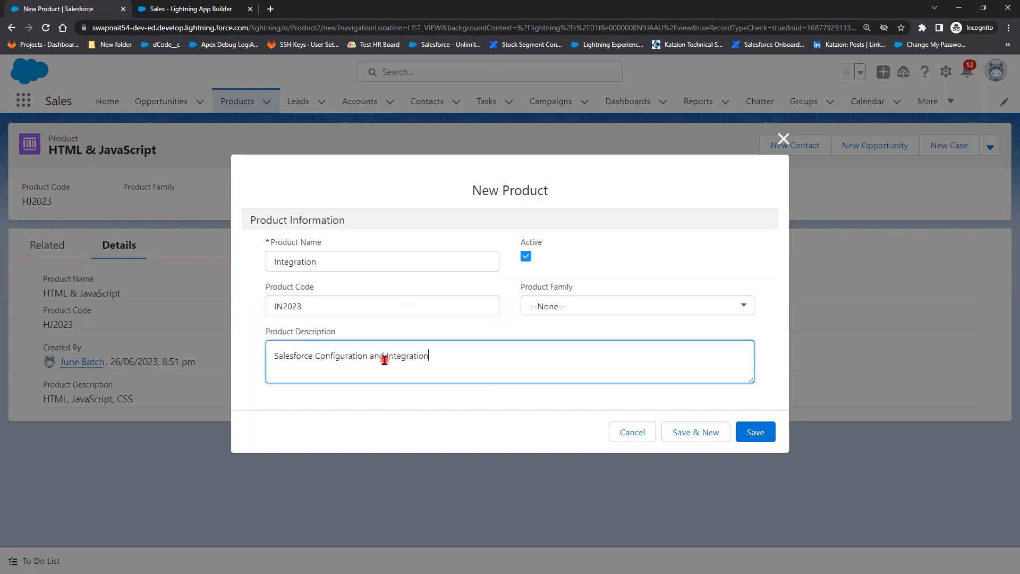
pyautogui.click(769, 441)
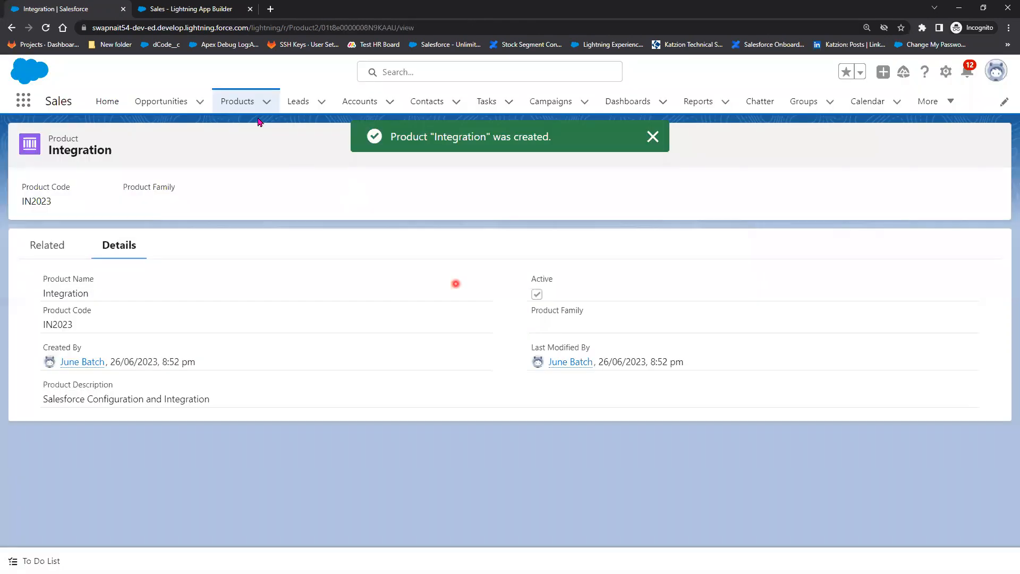
# Return to the Products list and display the All Products list view to review the course products.
pyautogui.click(248, 107)
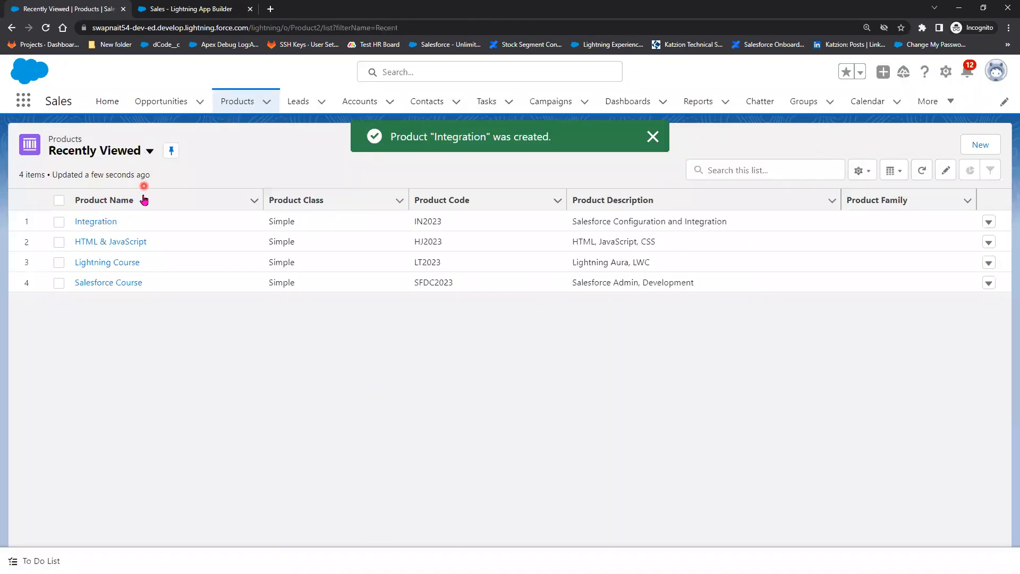
pyautogui.click(149, 151)
pyautogui.click(115, 197)
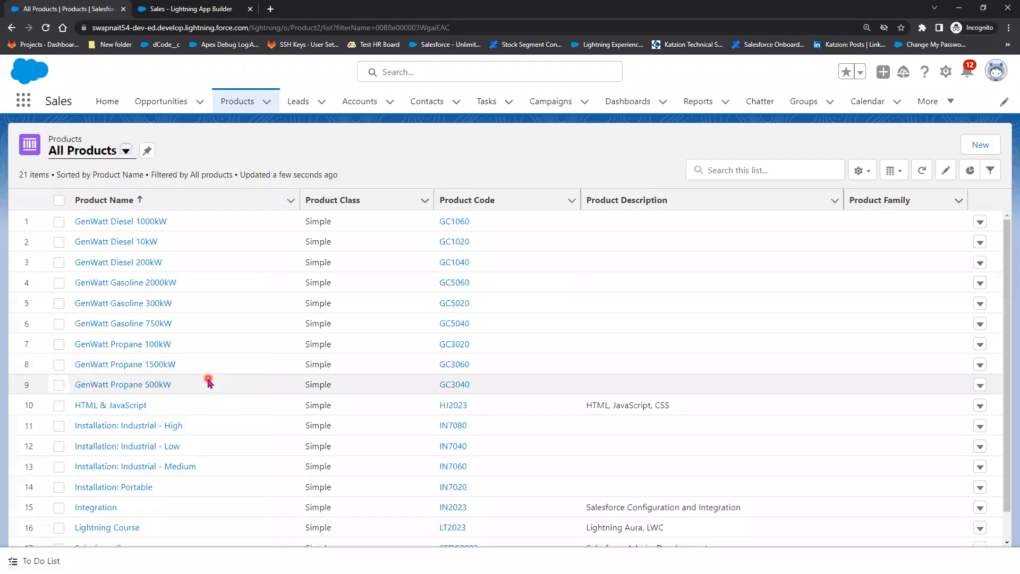
pyautogui.scroll(-1, 240, 476)
pyautogui.scroll(-2, 242, 476)
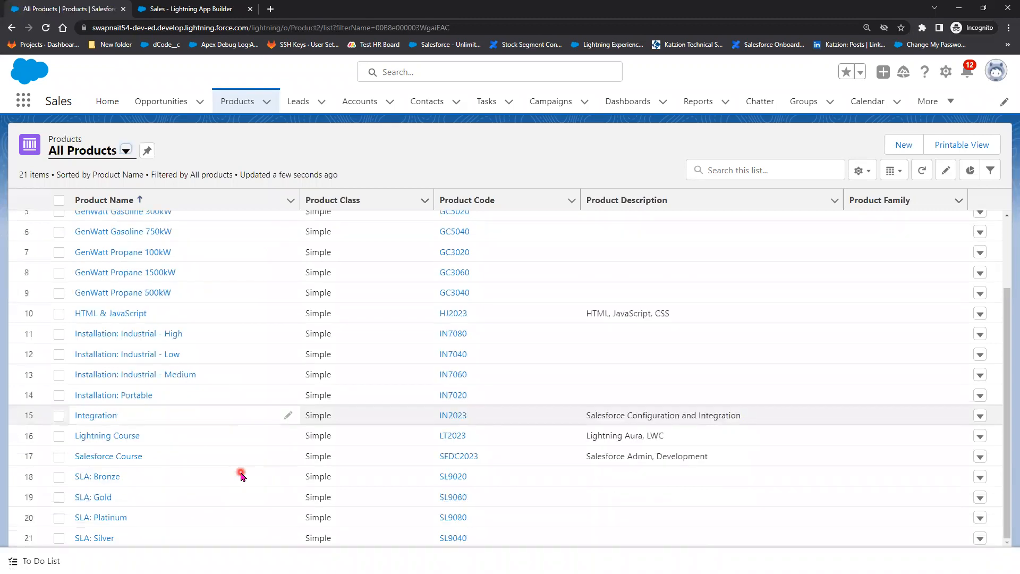
pyautogui.click(126, 152)
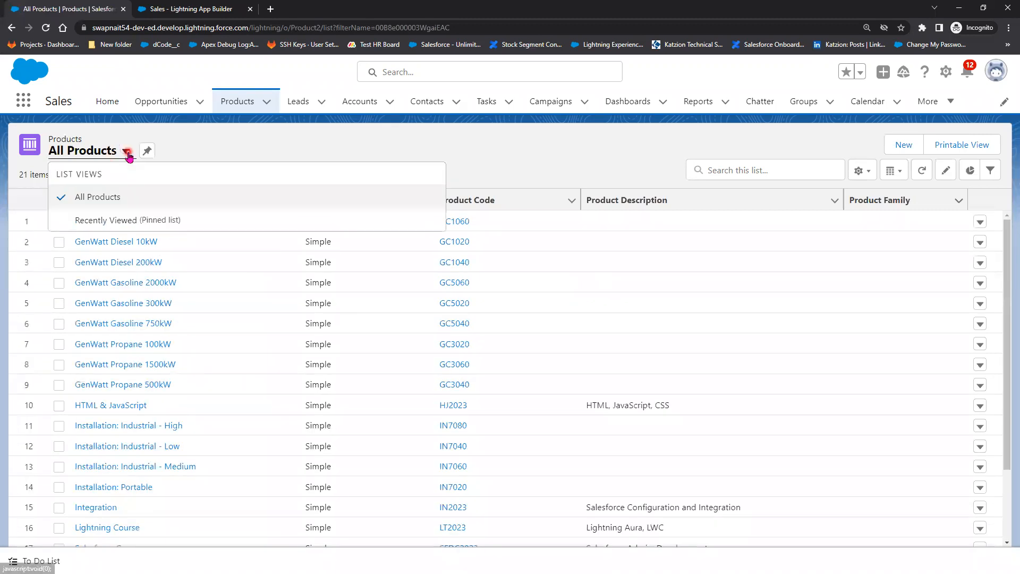
pyautogui.click(574, 149)
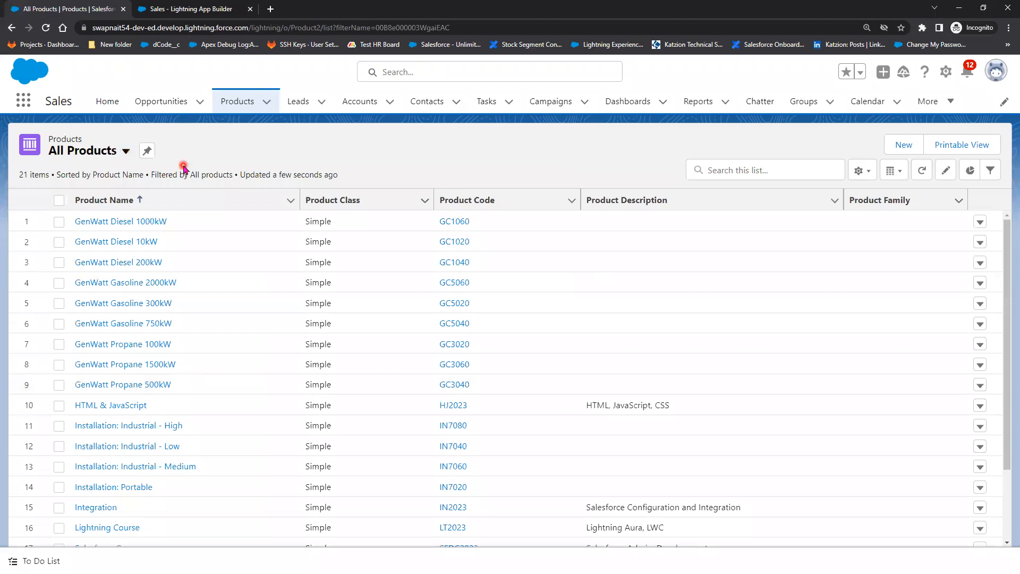
pyautogui.scroll(-2, 305, 528)
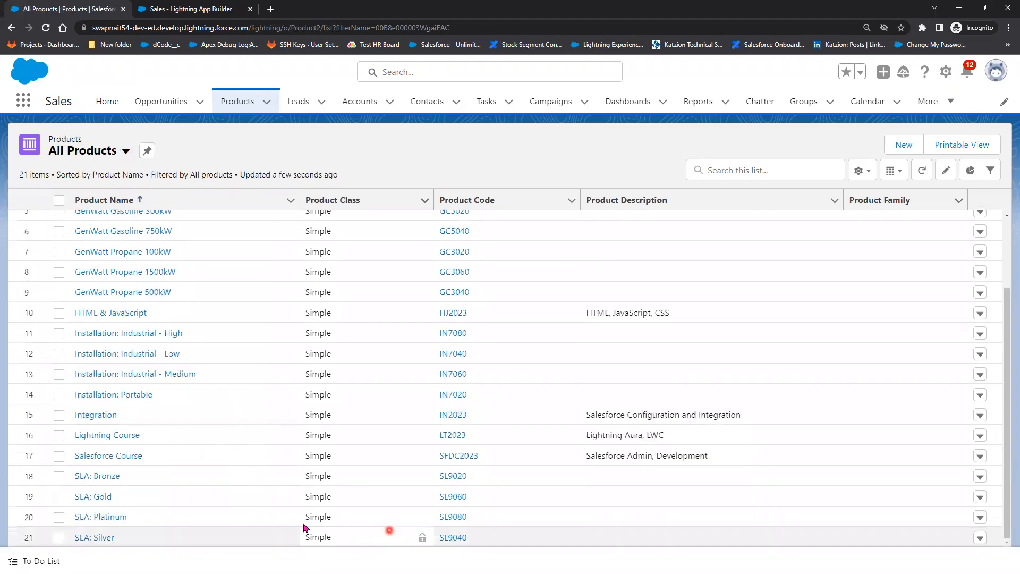
pyautogui.scroll(2, 255, 510)
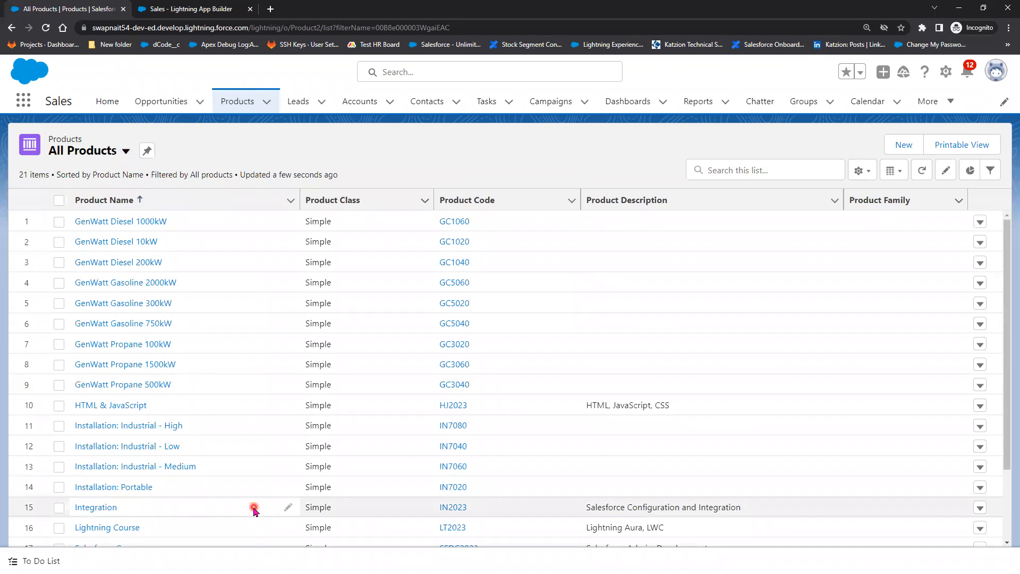
pyautogui.scroll(-2, 128, 458)
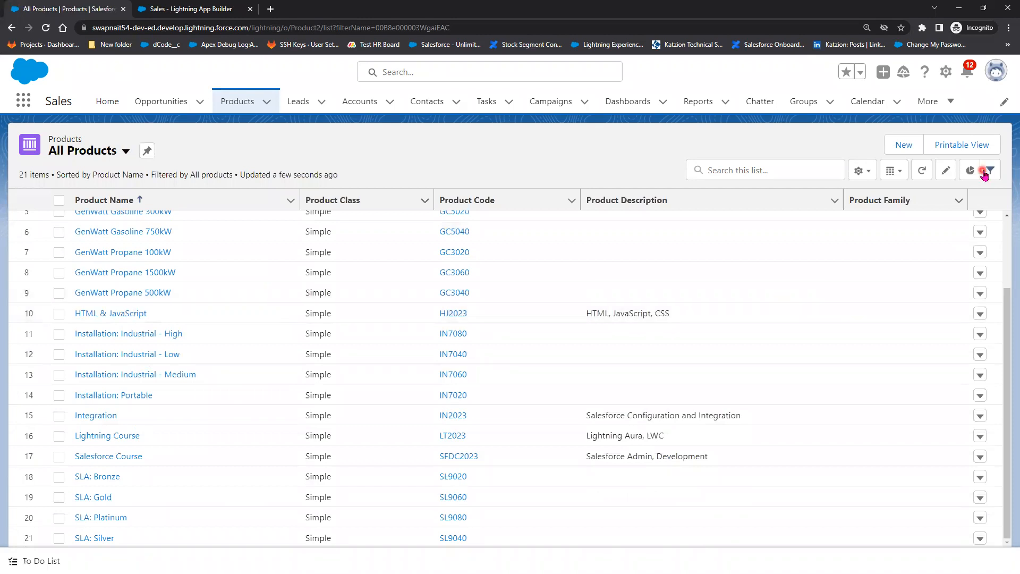
pyautogui.click(859, 171)
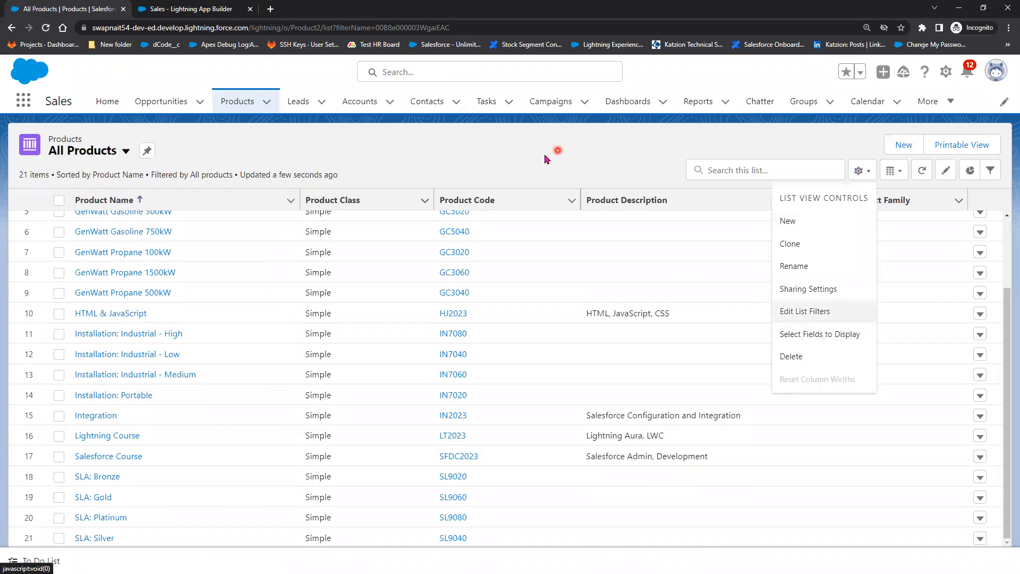
pyautogui.click(100, 199)
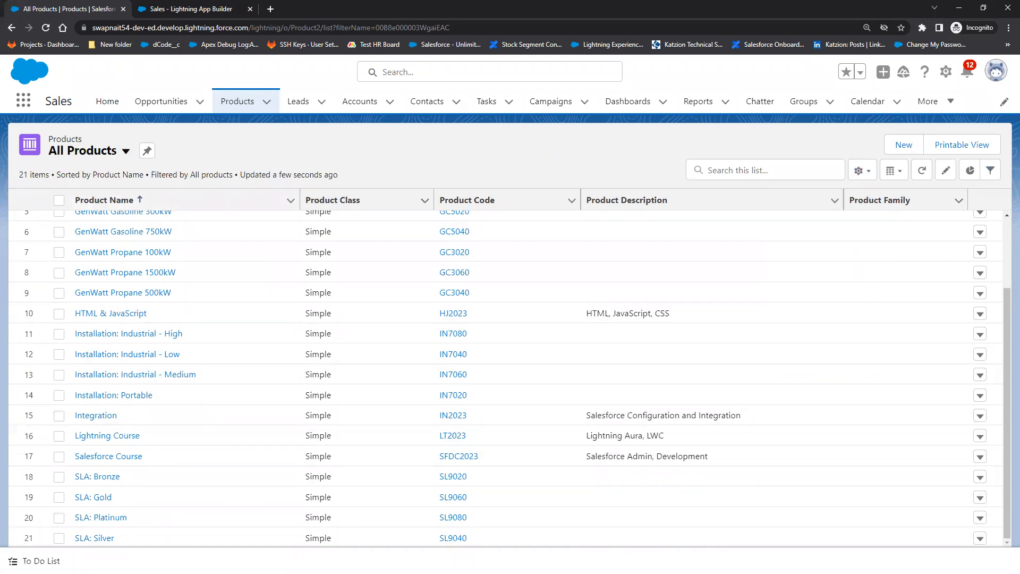
pyautogui.moveTo(67, 191)
pyautogui.mouseDown()
pyautogui.moveTo(228, 208)
pyautogui.moveTo(400, 201)
pyautogui.moveTo(687, 215)
pyautogui.mouseUp()
pyautogui.moveTo(844, 192); pyautogui.dragTo(947, 210)
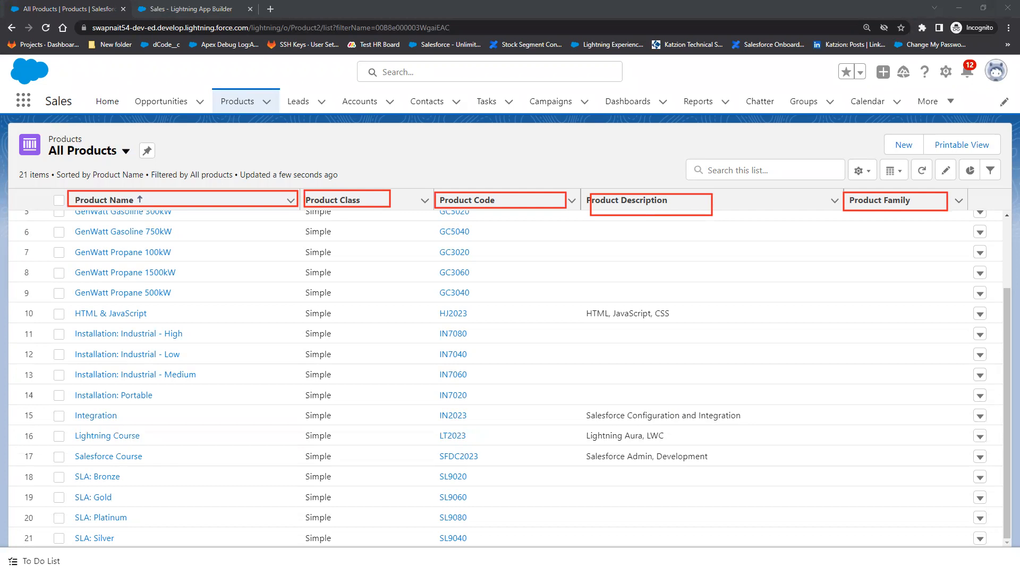
pyautogui.moveTo(873, 192)
pyautogui.mouseDown()
pyautogui.moveTo(896, 216)
pyautogui.moveTo(873, 229)
pyautogui.mouseUp()
pyautogui.moveTo(743, 192); pyautogui.dragTo(817, 206)
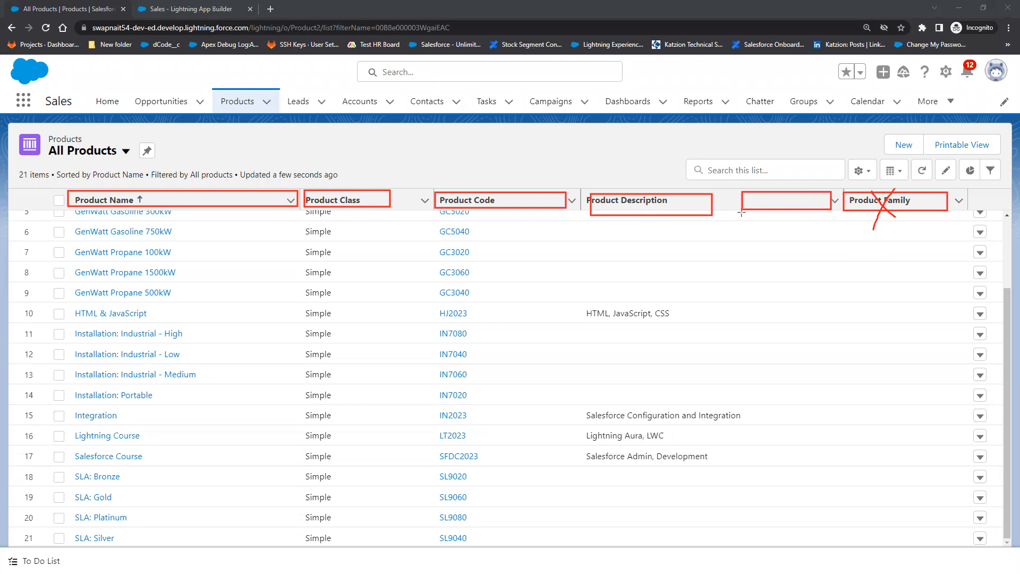
pyautogui.moveTo(742, 211); pyautogui.dragTo(842, 379)
pyautogui.moveTo(742, 211); pyautogui.dragTo(833, 546)
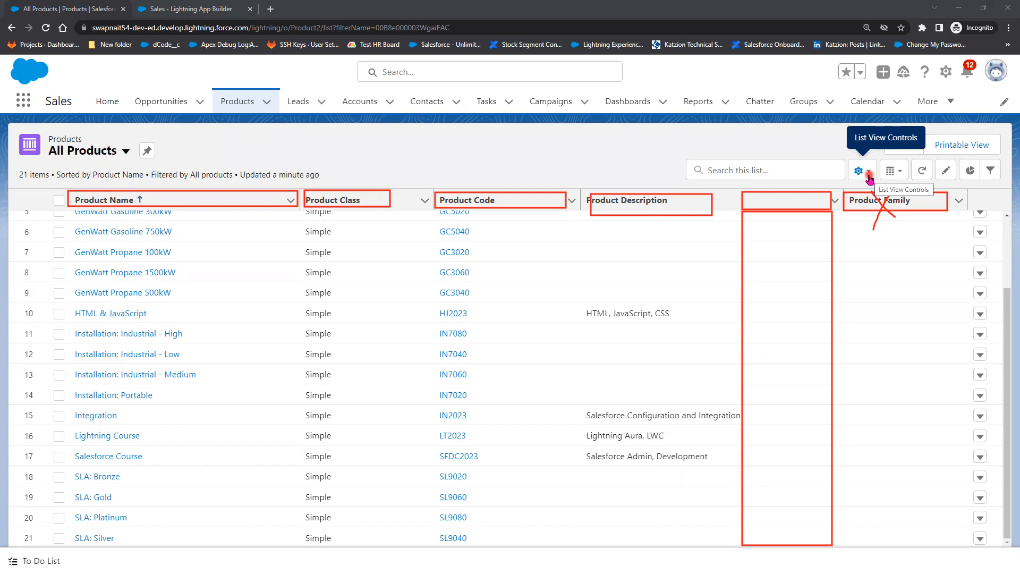
# Add the Active (Product) field to the All Products list view, place it directly before Product Family, and save the field selection.
pyautogui.click(868, 172)
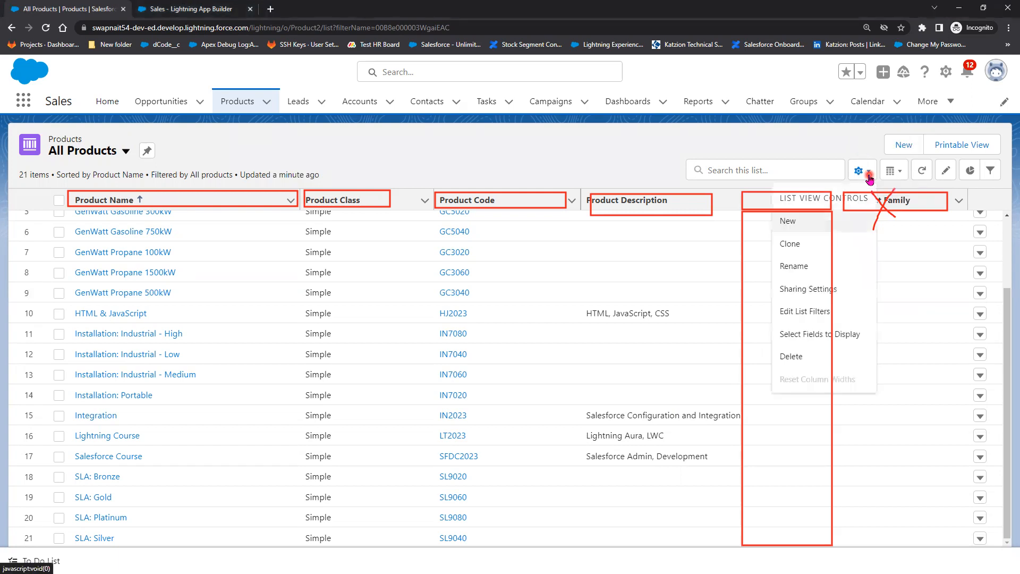
pyautogui.click(855, 340)
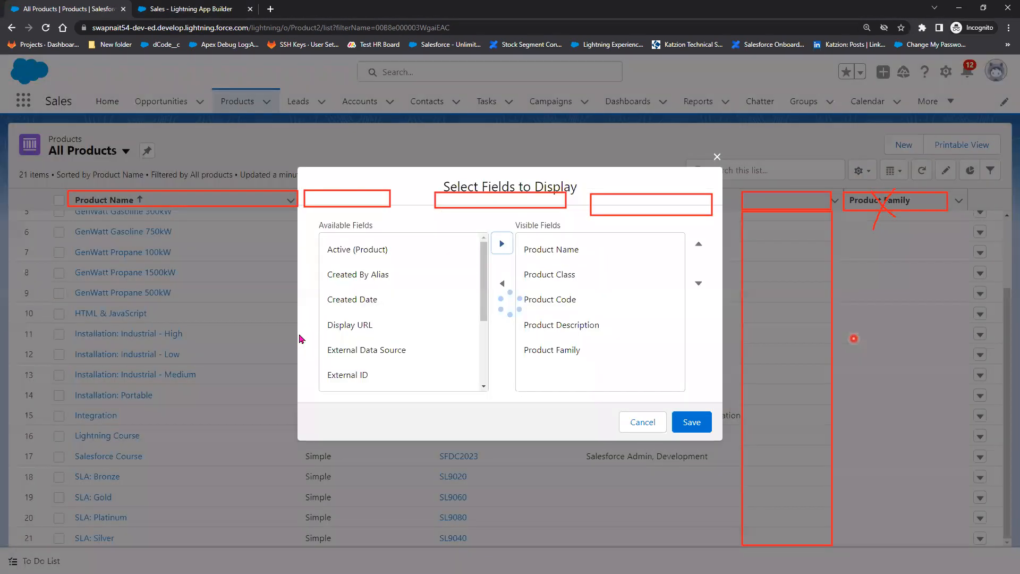
pyautogui.click(357, 249)
pyautogui.click(501, 247)
pyautogui.click(570, 376)
pyautogui.click(696, 249)
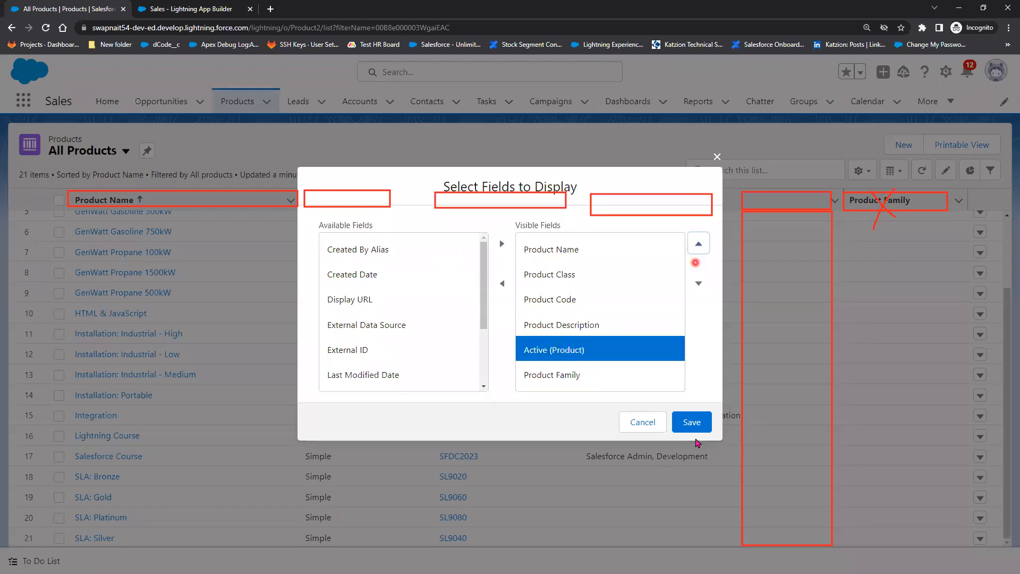
pyautogui.click(692, 428)
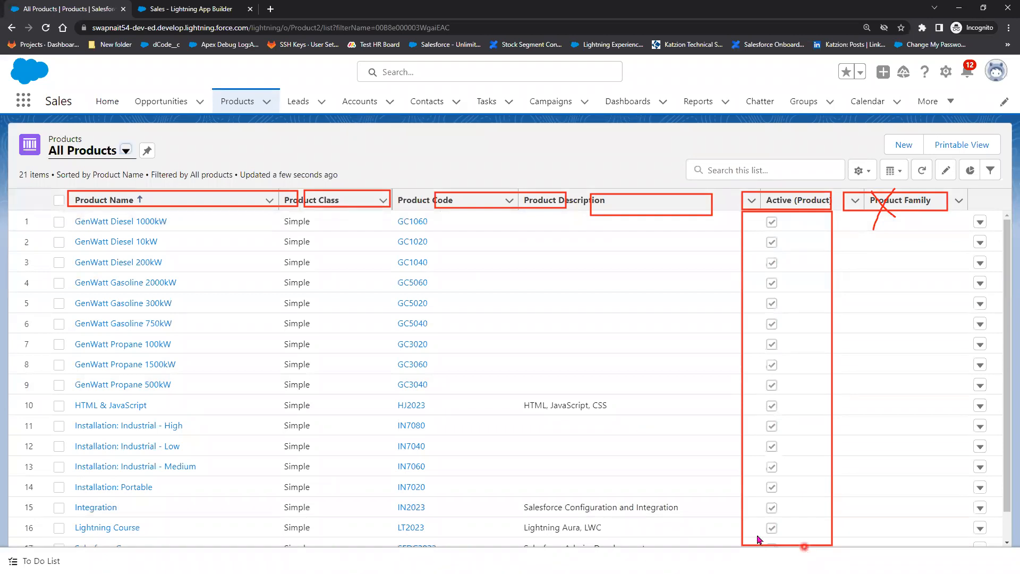
# Mark the Integration product as not active directly in the All Products list and save the change.
pyautogui.scroll(-1, 680, 522)
pyautogui.scroll(-1, 680, 523)
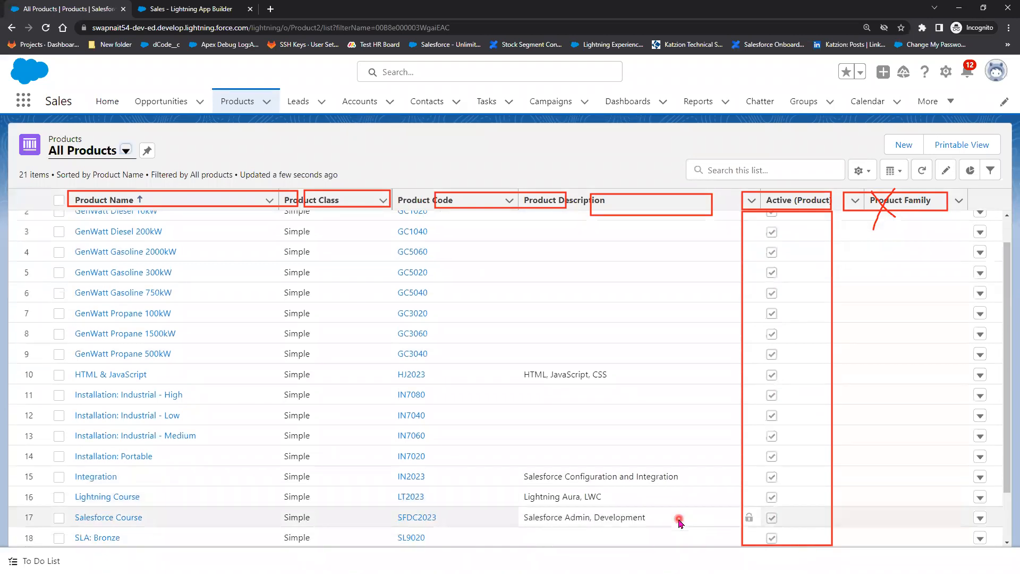
pyautogui.scroll(-1, 680, 522)
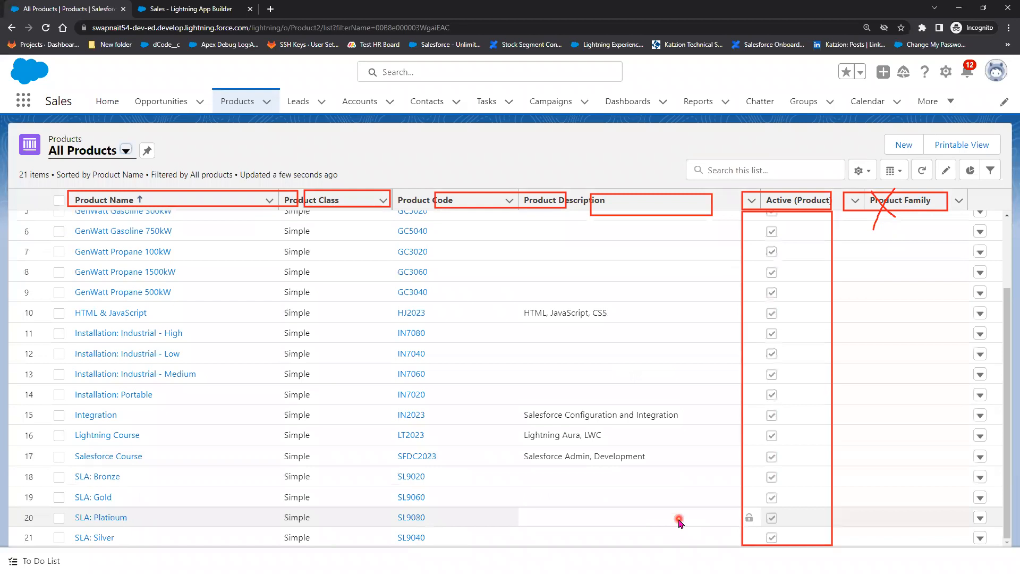
pyautogui.scroll(2, 680, 523)
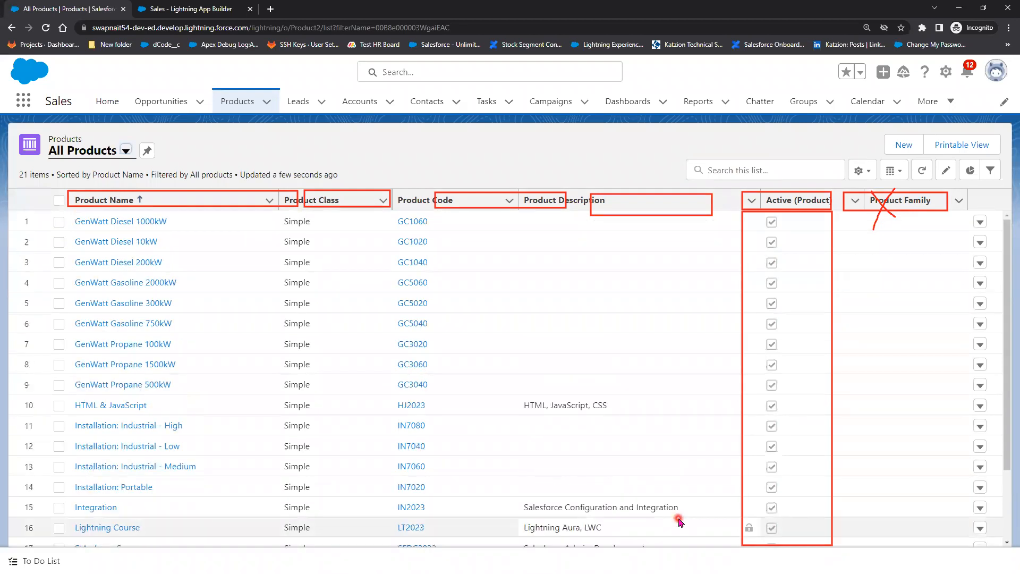
pyautogui.scroll(-2, 680, 522)
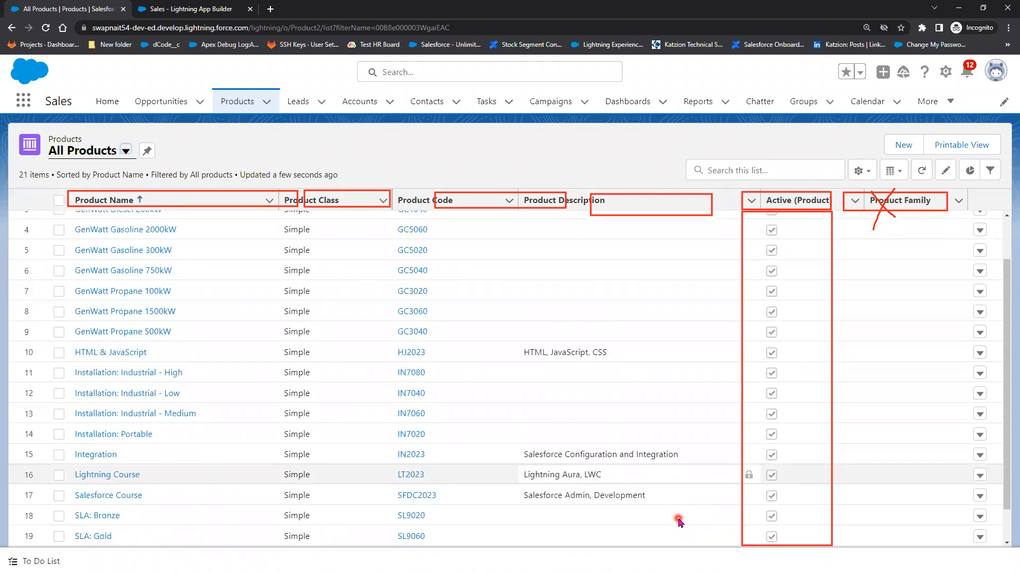
pyautogui.doubleClick(772, 458)
pyautogui.click(771, 458)
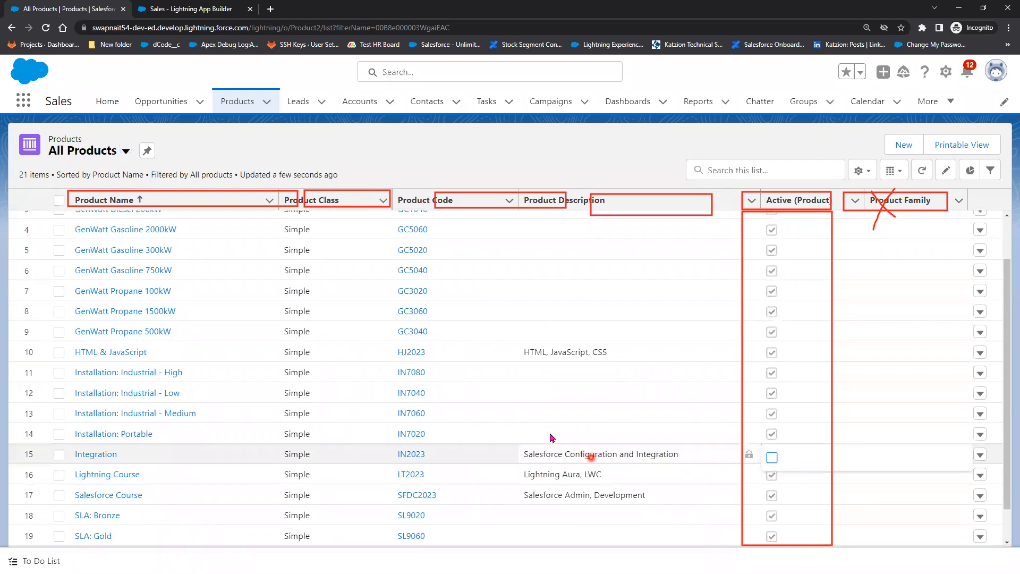
pyautogui.click(576, 426)
pyautogui.click(556, 538)
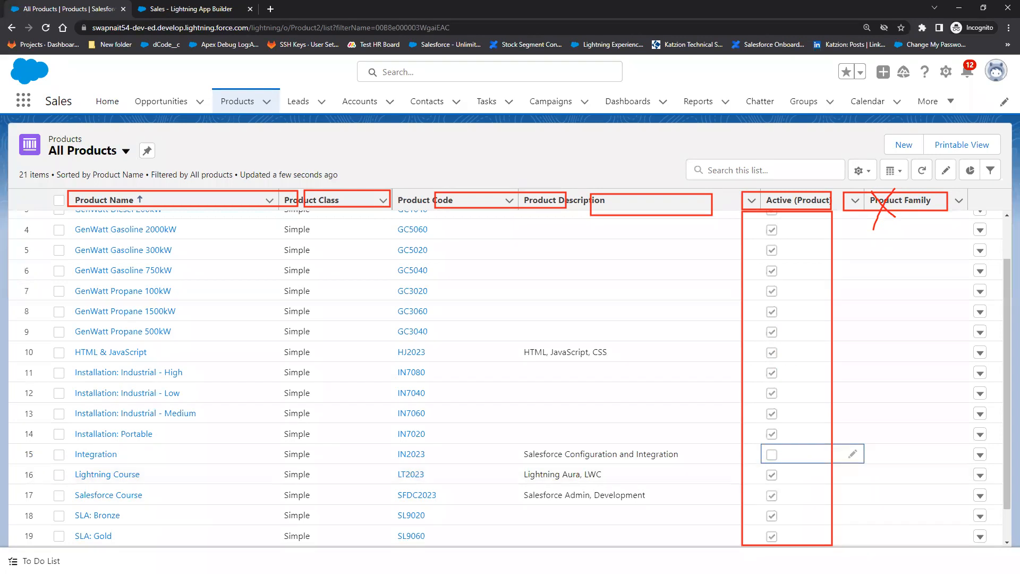
# Switch to the PowerPoint slide to check the required Active values of the four products, and return to the Products list.
pyautogui.hotkey('alt', 'Tab')
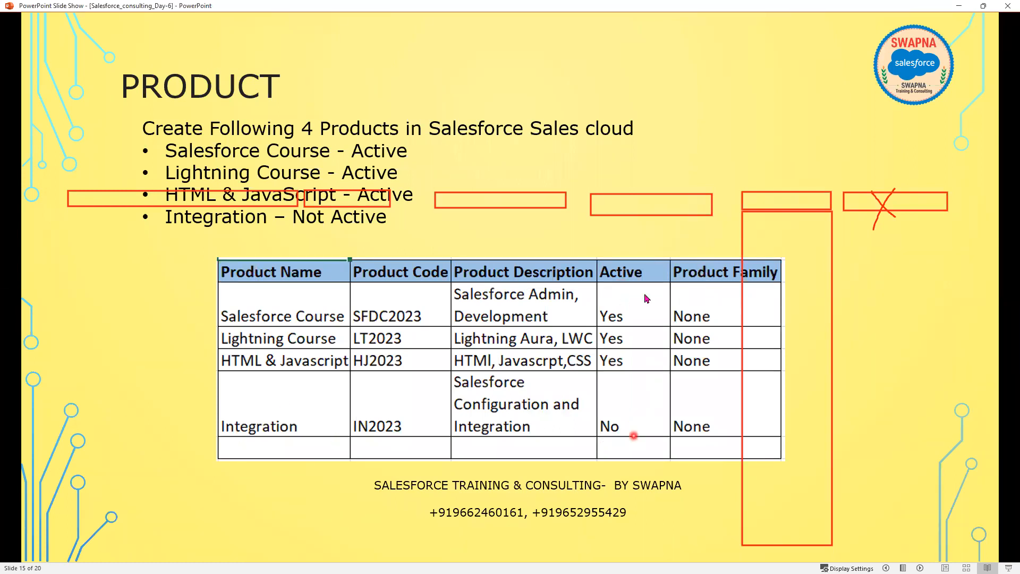
pyautogui.click(959, 7)
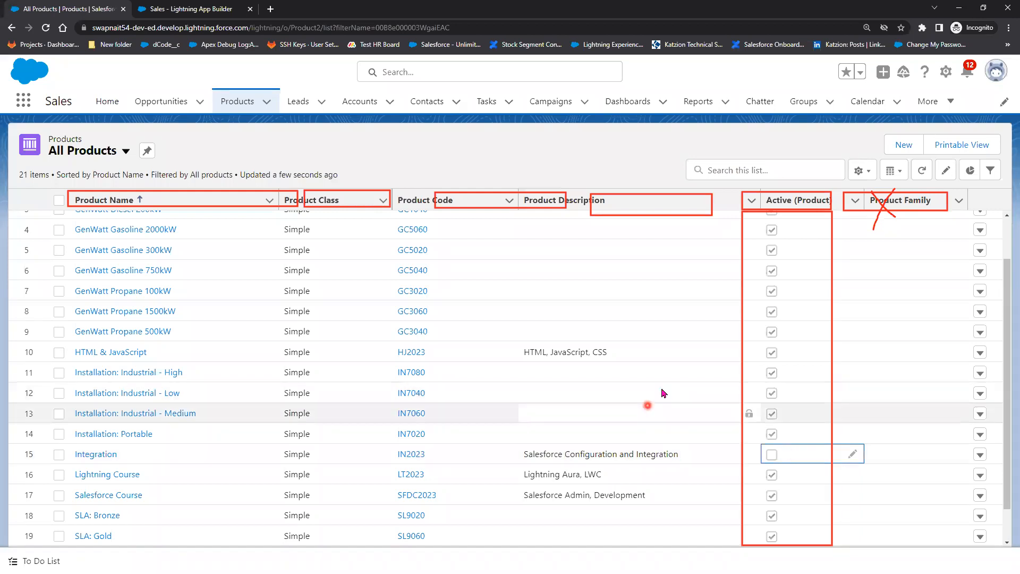
pyautogui.click(681, 380)
pyautogui.click(797, 462)
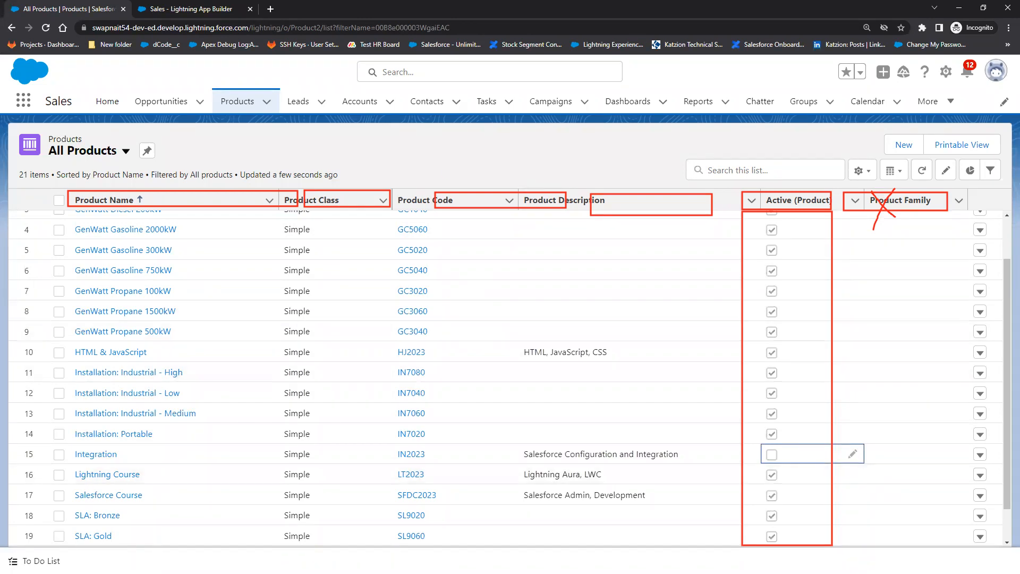
pyautogui.press('Escape')
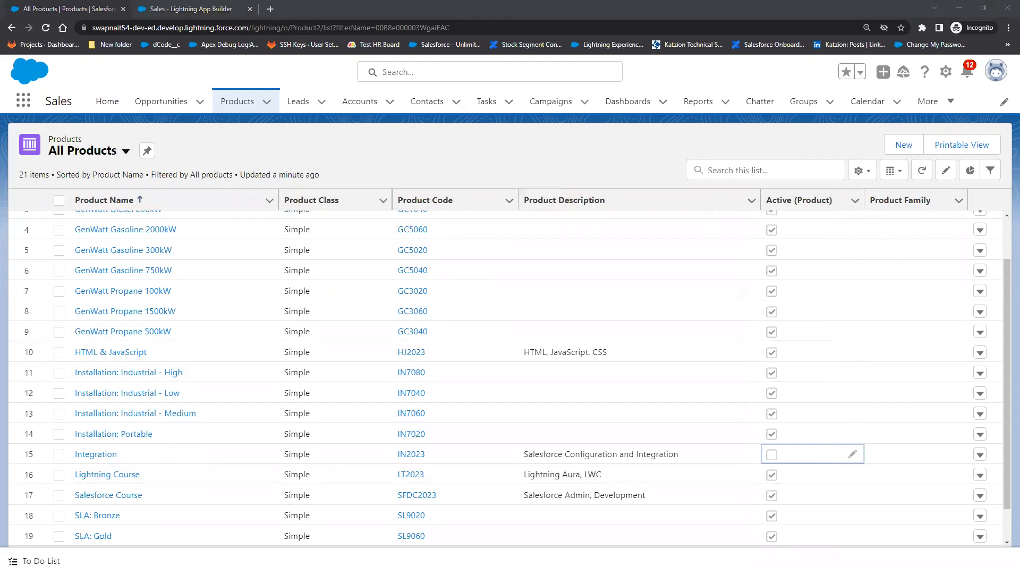
pyautogui.click(448, 162)
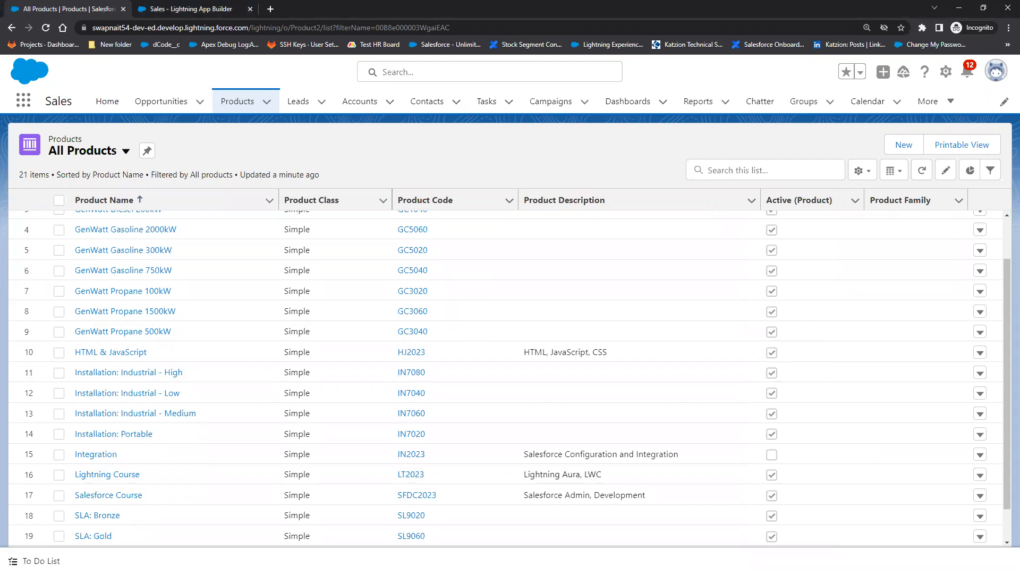
# Switch to Paint, draw a rectangle in an empty area below the existing sketches, and label it Opportunity inside.
pyautogui.hotkey('alt', 'Tab')
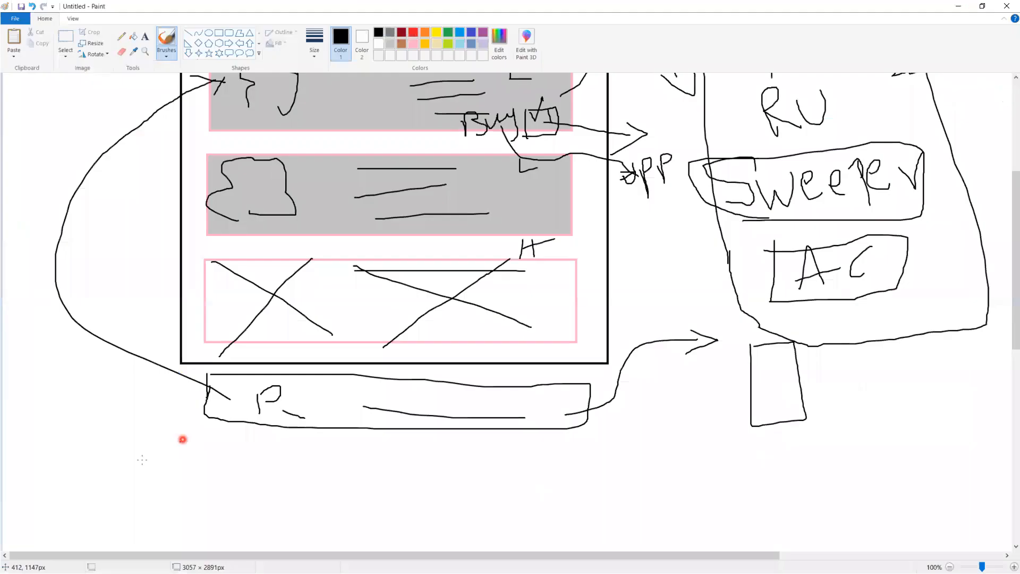
pyautogui.scroll(-8, 183, 439)
pyautogui.click(219, 33)
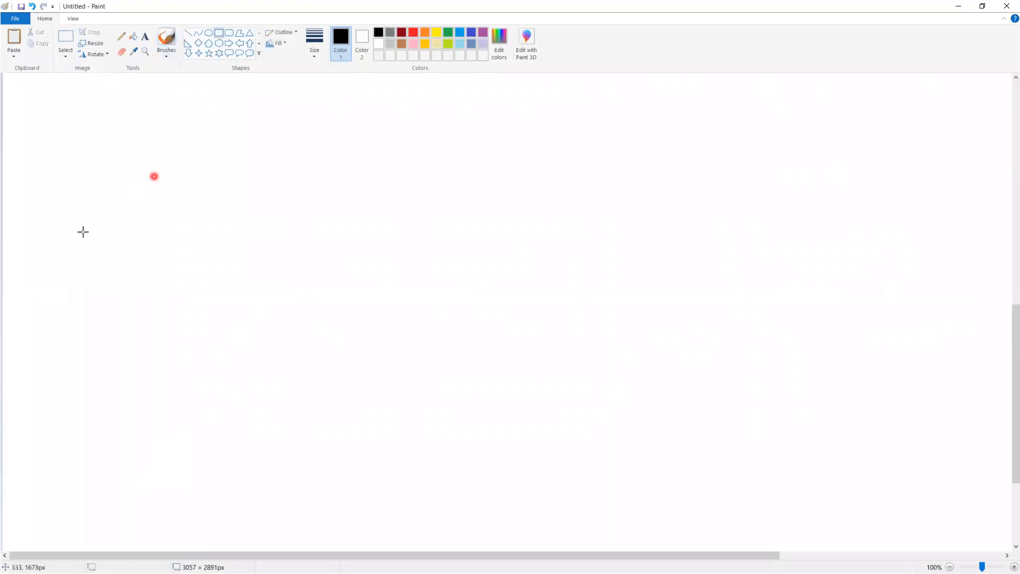
pyautogui.moveTo(79, 240); pyautogui.dragTo(250, 278)
pyautogui.click(145, 38)
pyautogui.click(95, 243)
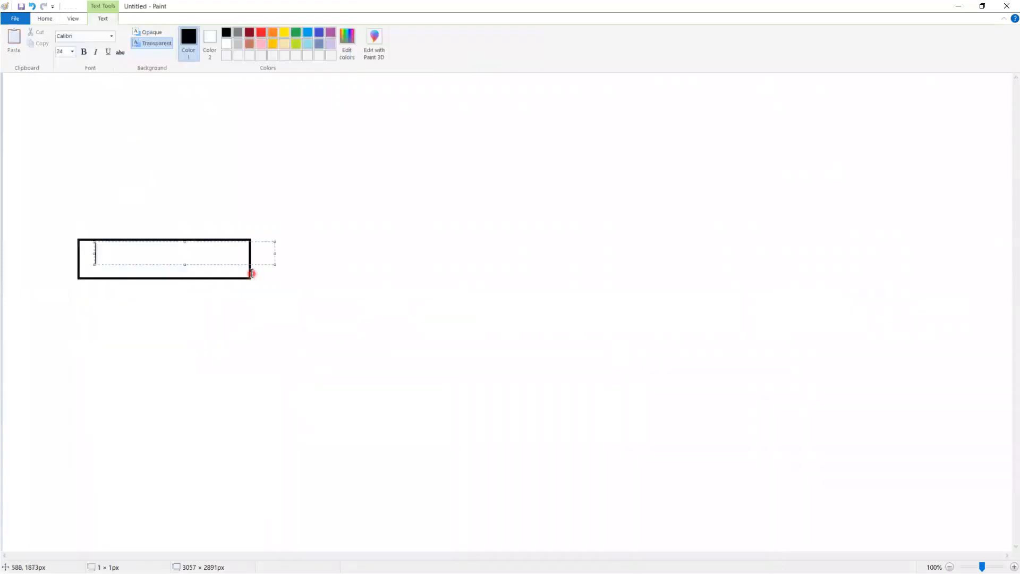
pyautogui.write('Opportunity')
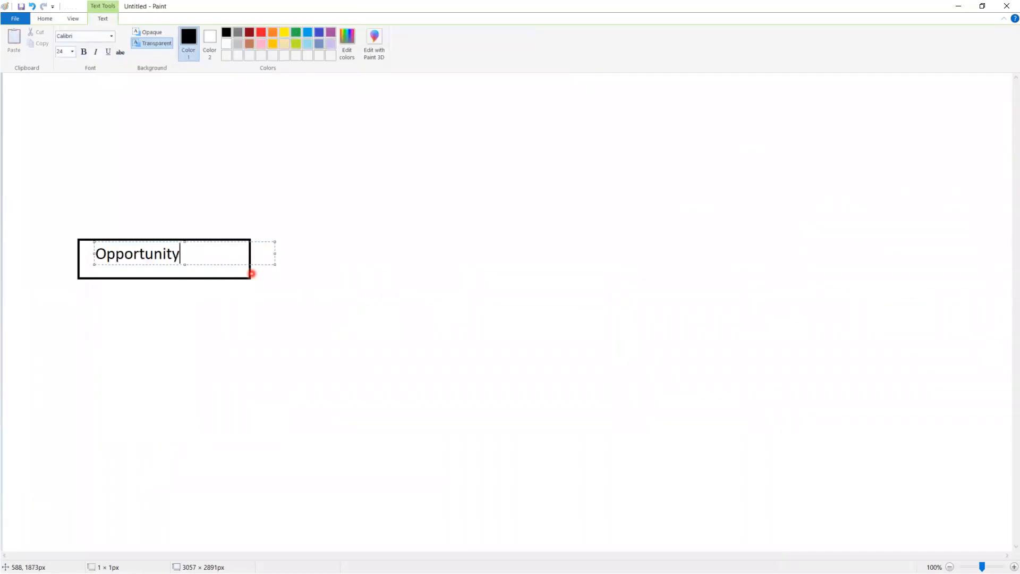
pyautogui.press('Return')
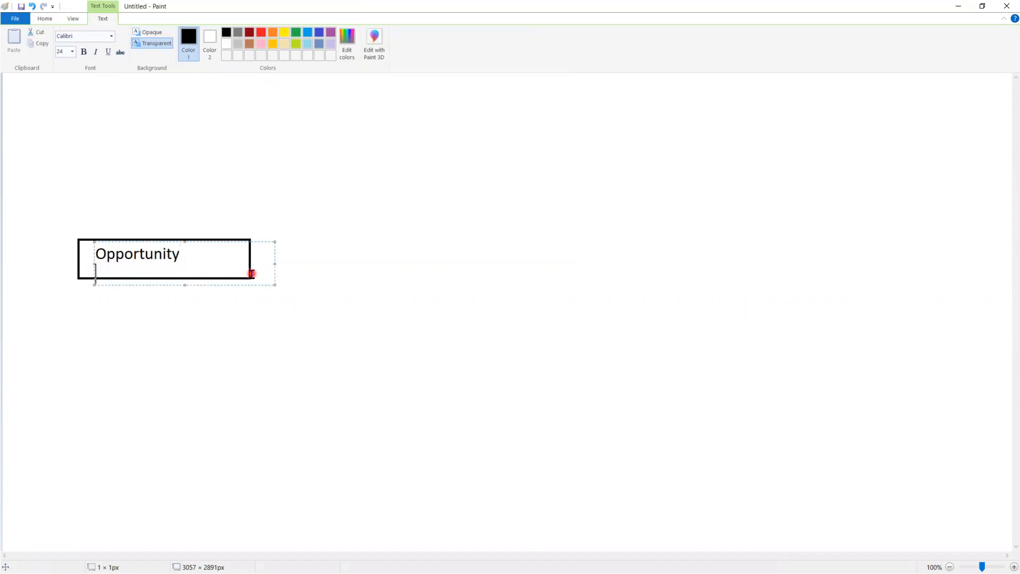
# Draw a rounded rectangle beside the Opportunity box, label it Product above, and connect both boxes with a freehand line.
pyautogui.click(231, 38)
pyautogui.moveTo(463, 271); pyautogui.dragTo(322, 227)
pyautogui.click(145, 36)
pyautogui.click(482, 232)
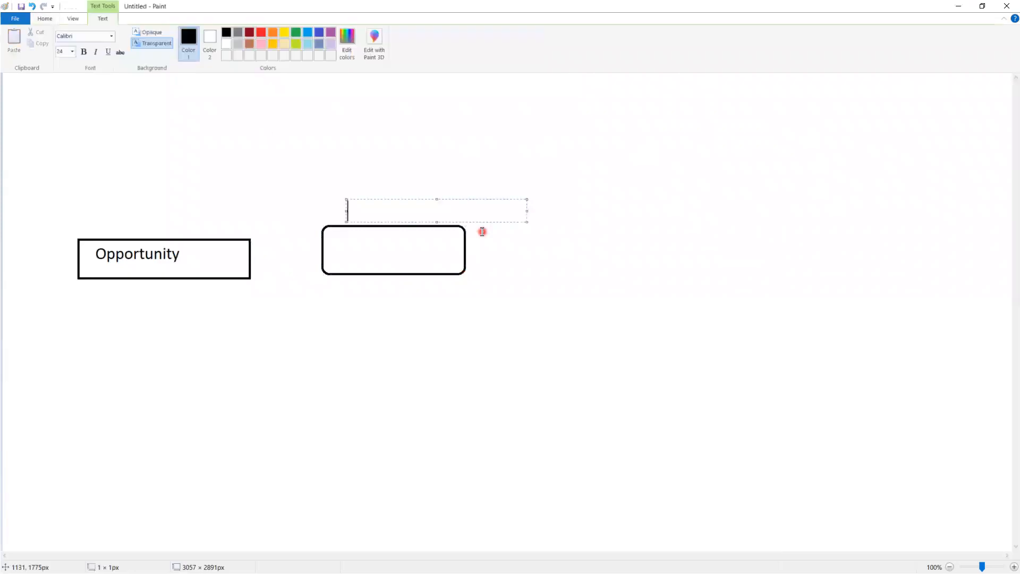
pyautogui.write('Product')
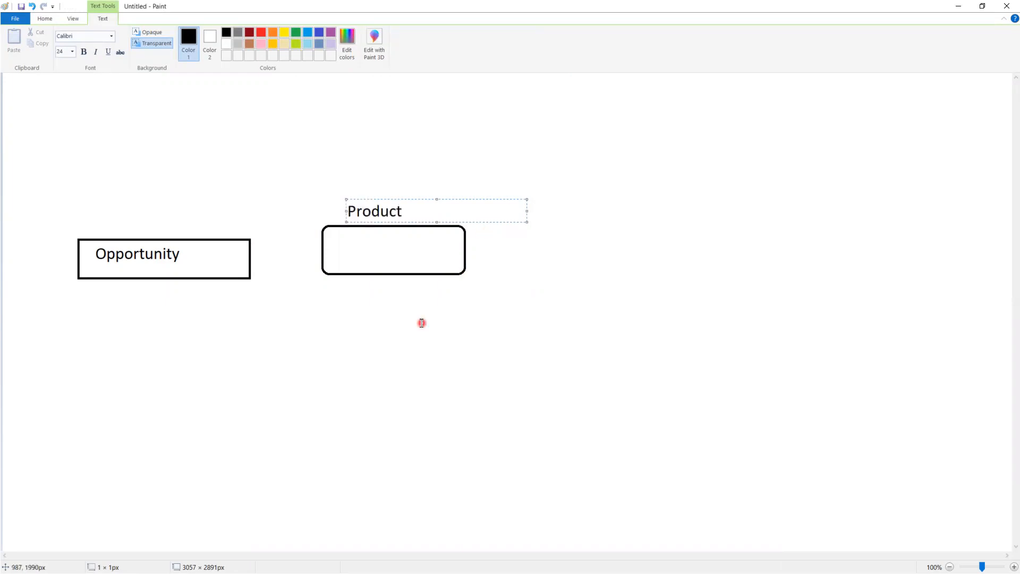
pyautogui.click(187, 117)
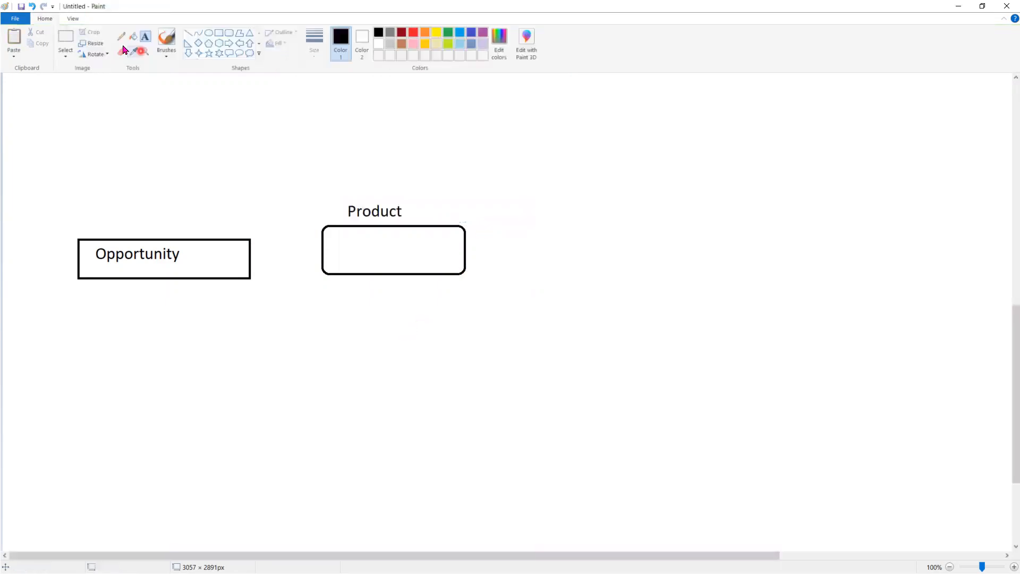
pyautogui.click(168, 43)
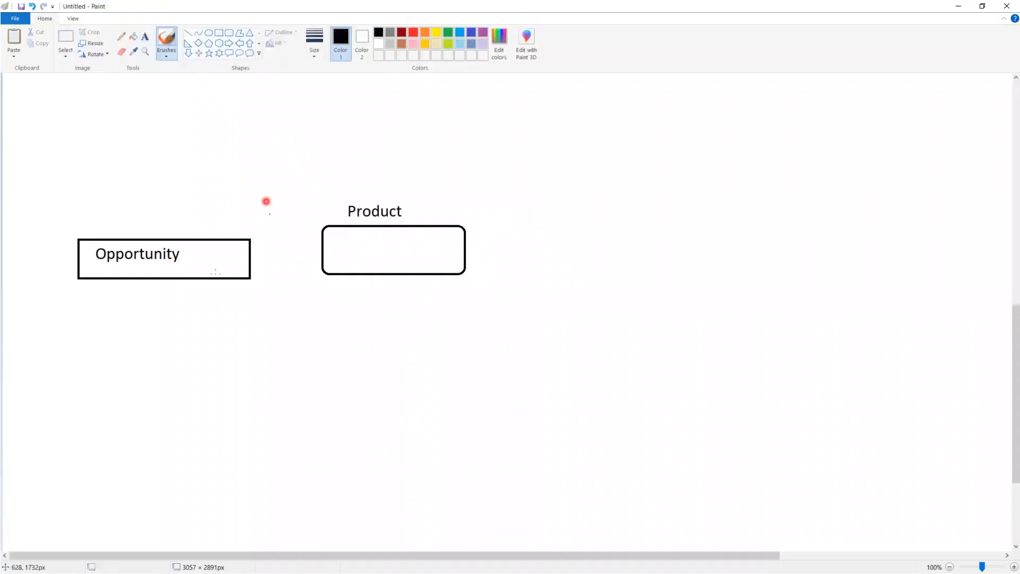
pyautogui.moveTo(213, 266); pyautogui.dragTo(326, 240)
# Start a text list beside the Product box with the lines Product Name and Product Code.
pyautogui.click(145, 37)
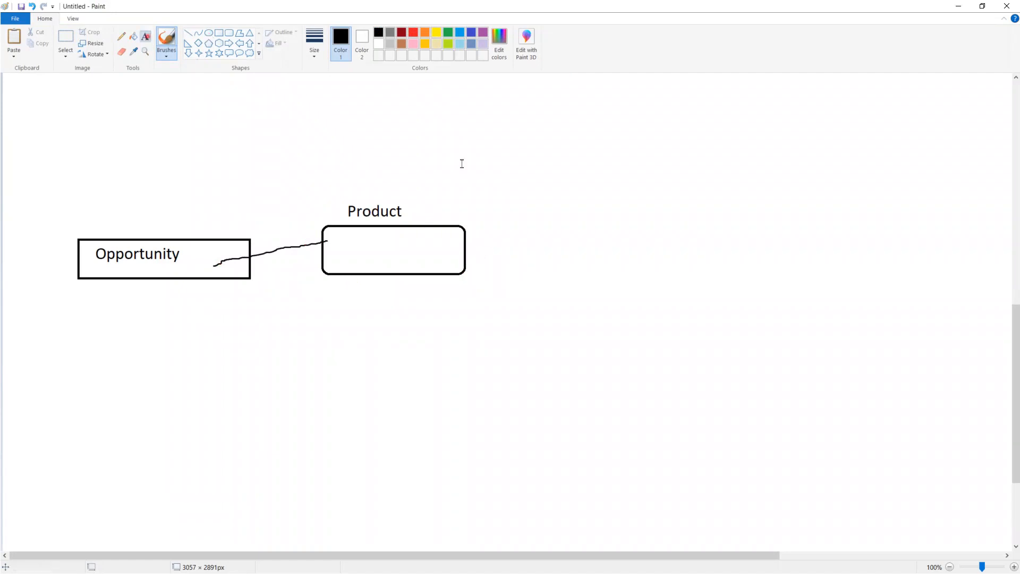
pyautogui.moveTo(487, 235); pyautogui.dragTo(680, 283)
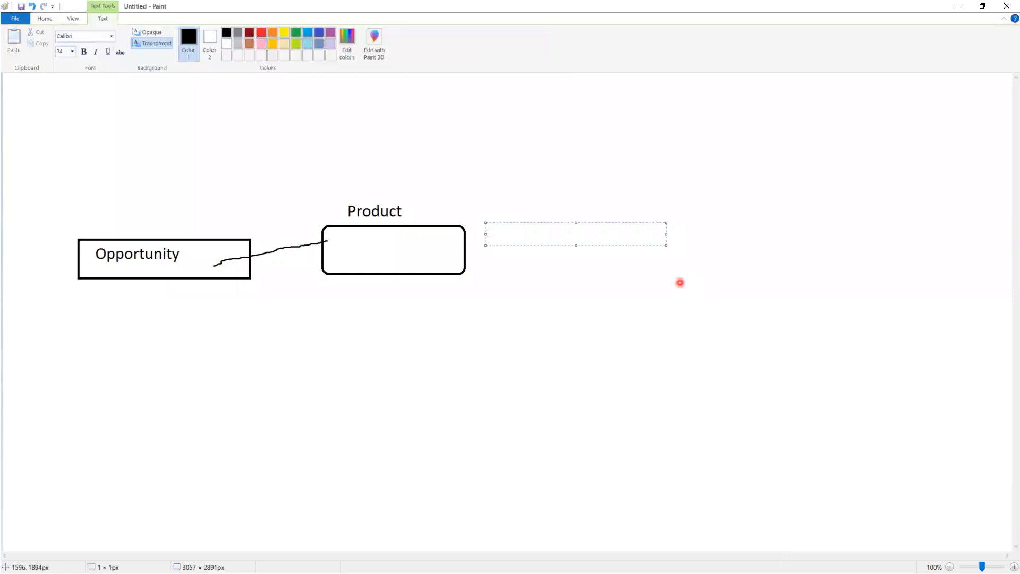
pyautogui.write('Product Name')
pyautogui.press('Return')
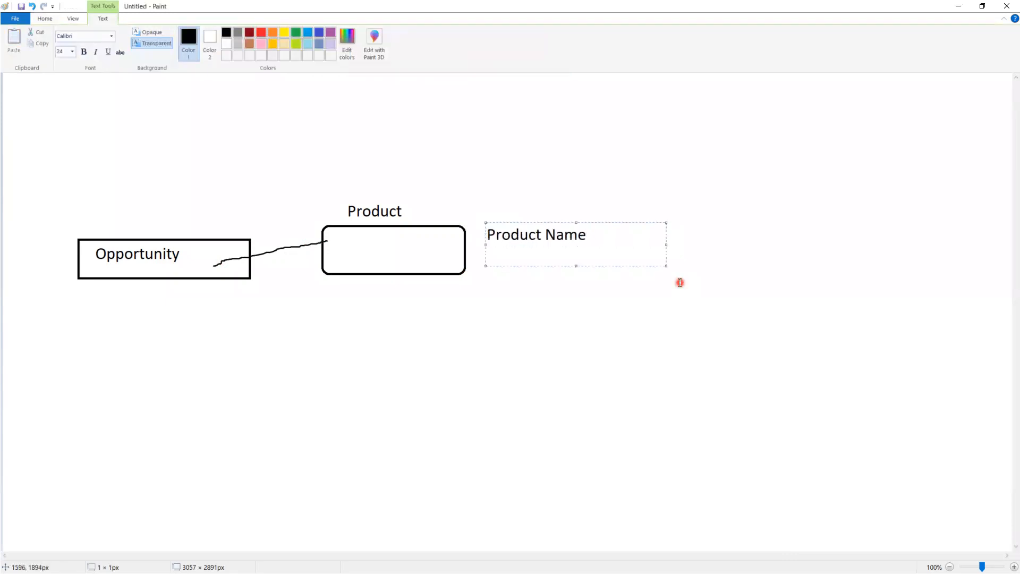
pyautogui.write('Product COde')
pyautogui.press('Return')
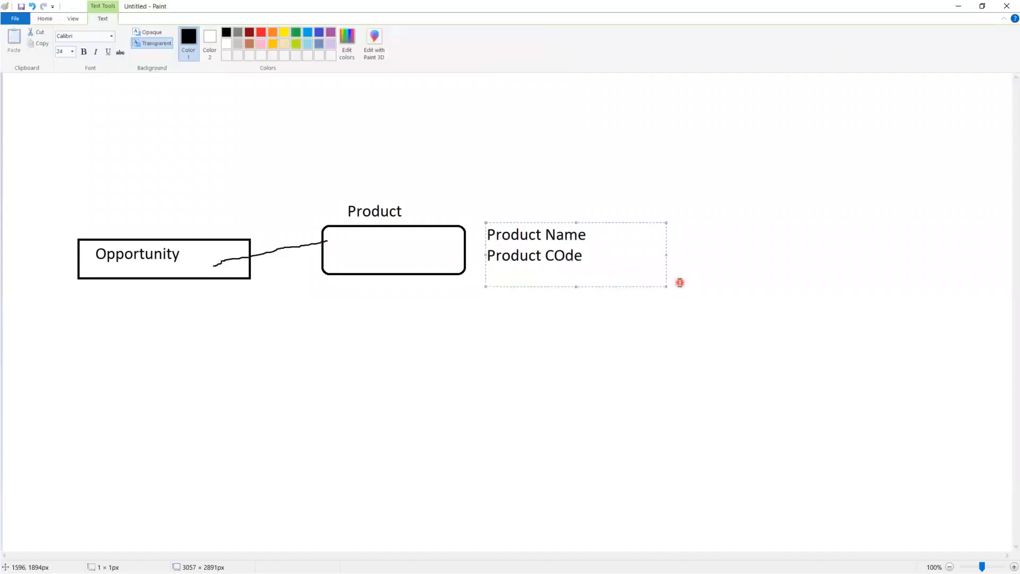
pyautogui.press('BackSpace')
pyautogui.press('BackSpace')
pyautogui.press('BackSpace')
pyautogui.press('BackSpace')
pyautogui.write('ode')
pyautogui.press('Return')
# Add the lines Product Description, Active and Product Family to the list beside the Product box, and place the text.
pyautogui.write('Product ')
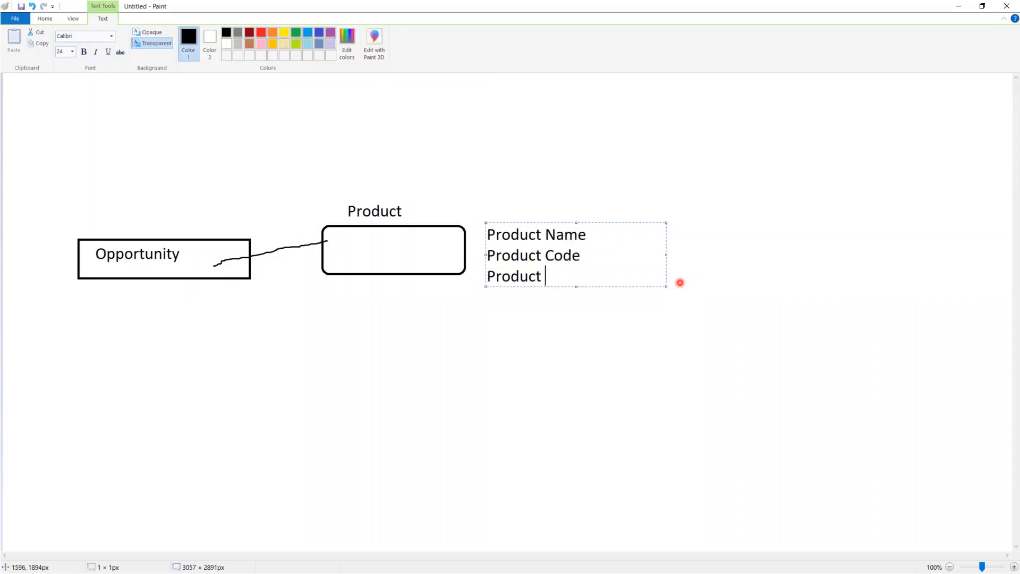
pyautogui.write('Descriptio')
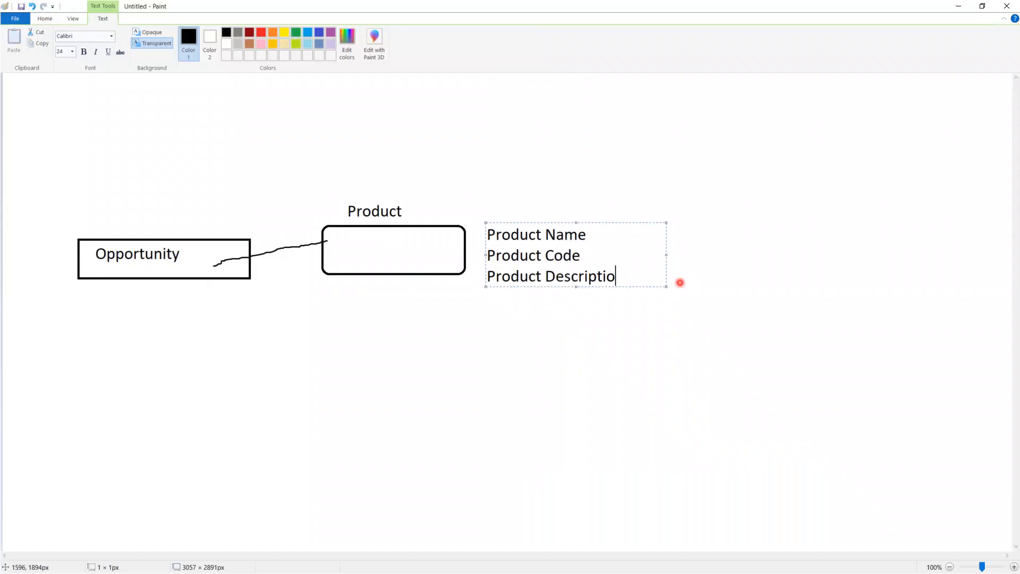
pyautogui.write('n')
pyautogui.press('Return')
pyautogui.write('Ac')
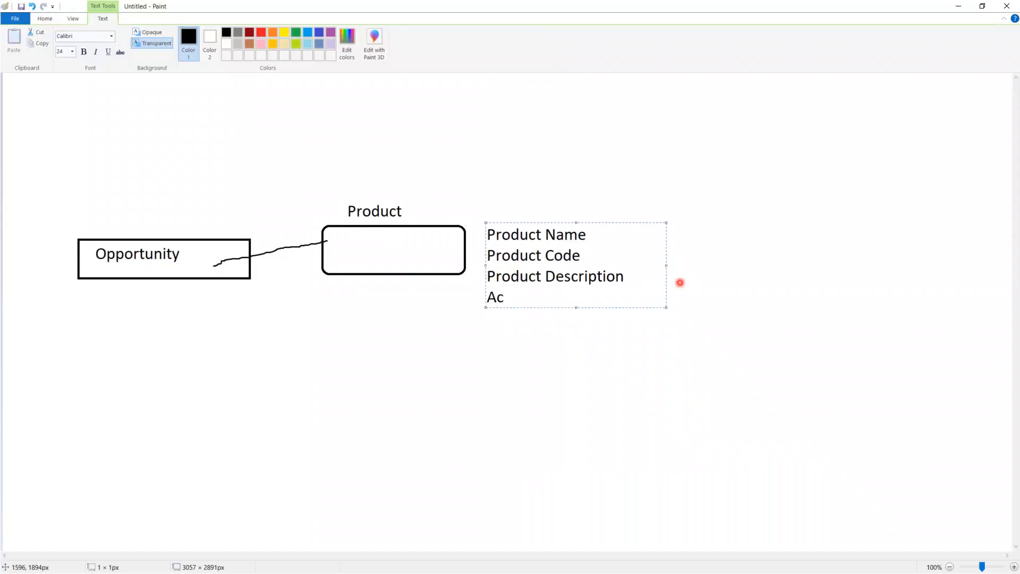
pyautogui.write('tive')
pyautogui.press('Return')
pyautogui.write('Pr')
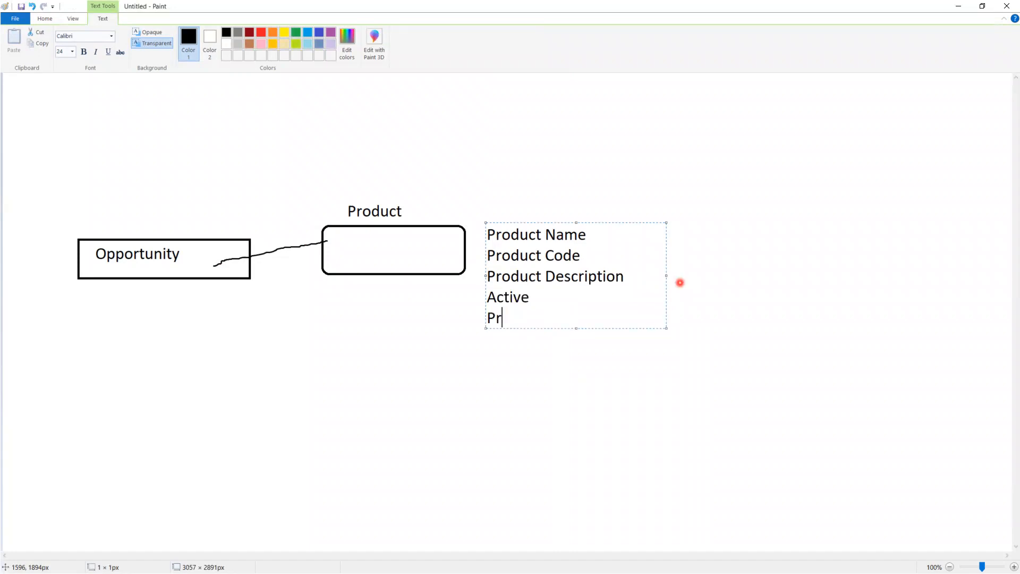
pyautogui.write('oduct Famil')
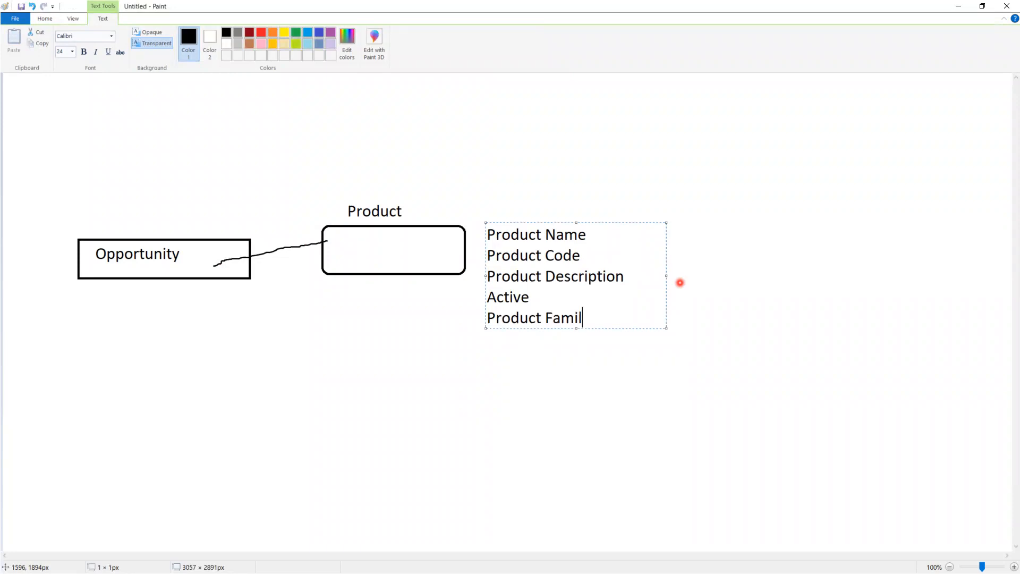
pyautogui.write('y')
pyautogui.hotkey('ctrl', 'a')
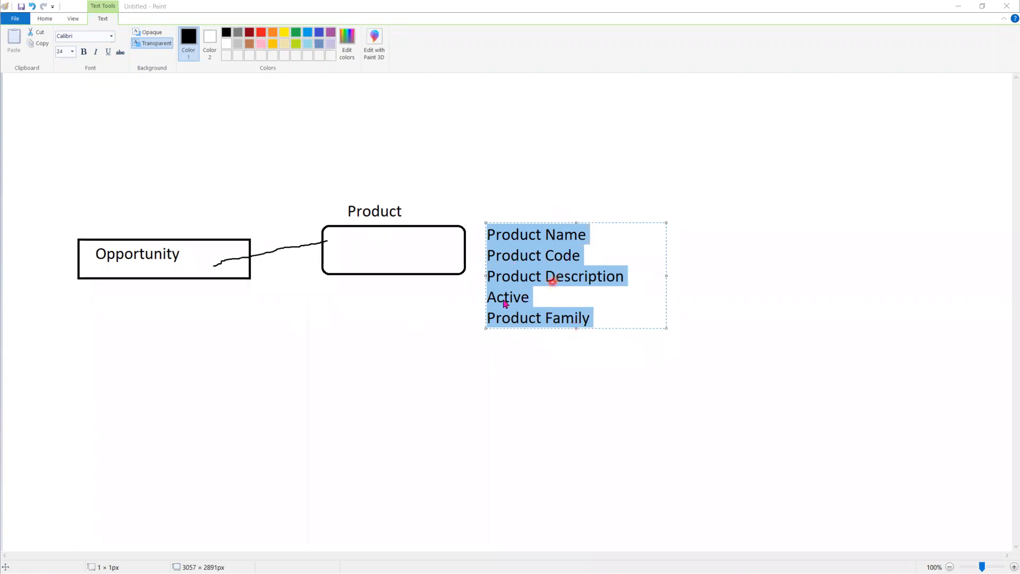
pyautogui.click(420, 317)
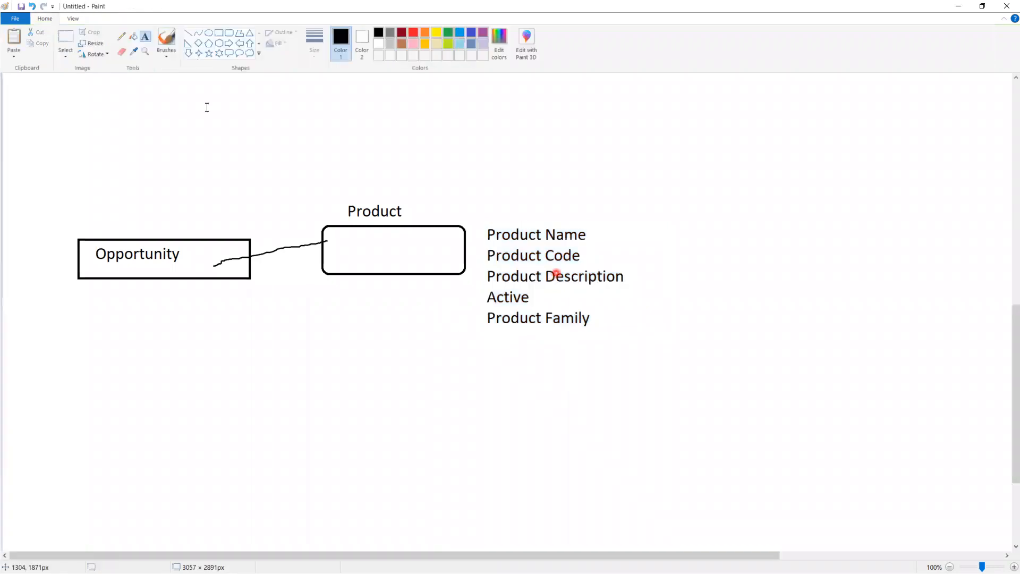
# Draw a red arrow downward from the Product box and a red rounded rectangle of about 331 × 141 px beneath it.
pyautogui.click(219, 34)
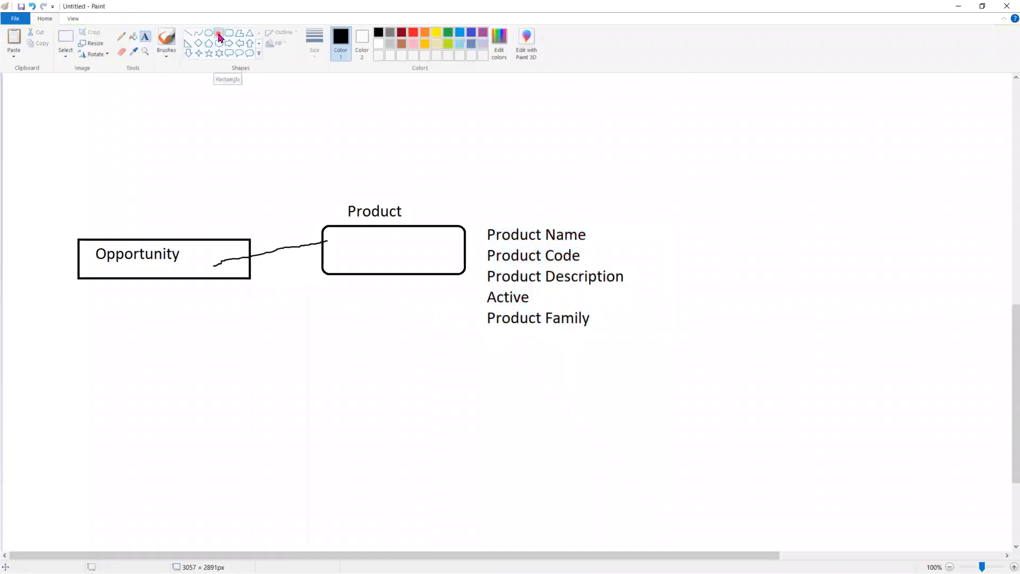
pyautogui.click(376, 246)
pyautogui.click(162, 61)
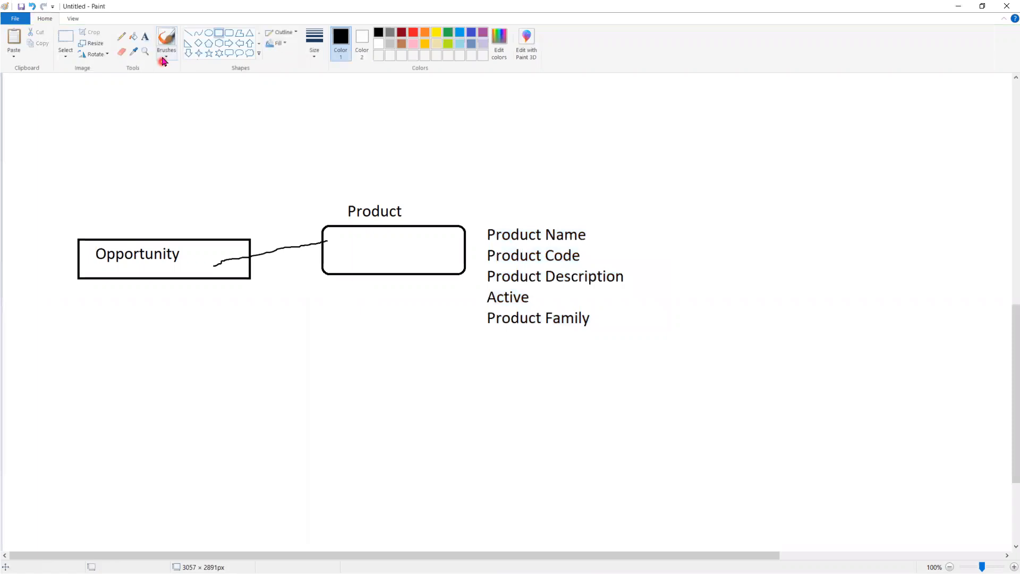
pyautogui.click(190, 35)
pyautogui.click(418, 32)
pyautogui.moveTo(384, 273)
pyautogui.mouseDown()
pyautogui.moveTo(384, 310)
pyautogui.moveTo(371, 319)
pyautogui.moveTo(396, 302)
pyautogui.mouseUp()
pyautogui.click(355, 313)
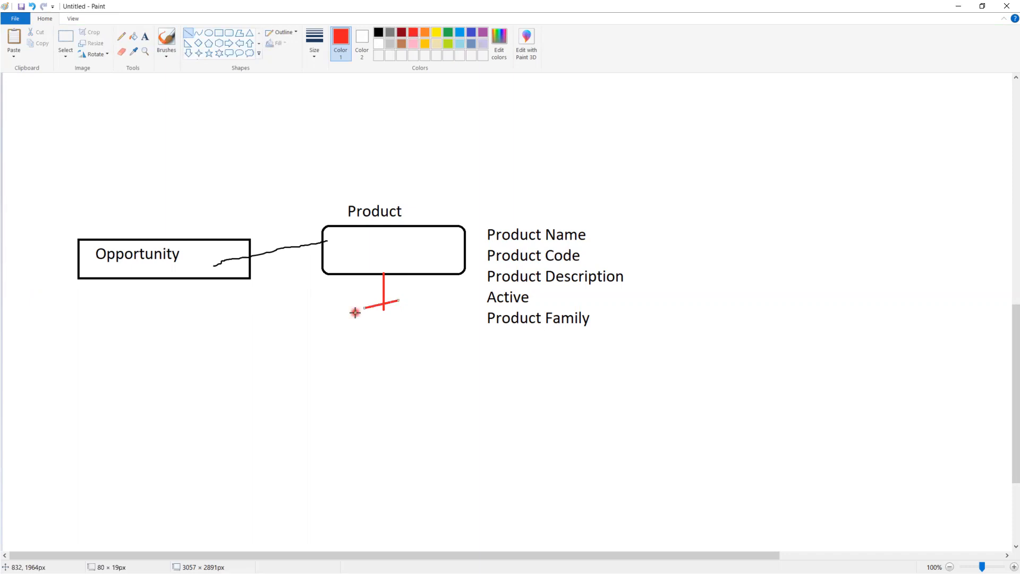
pyautogui.click(335, 86)
pyautogui.click(169, 42)
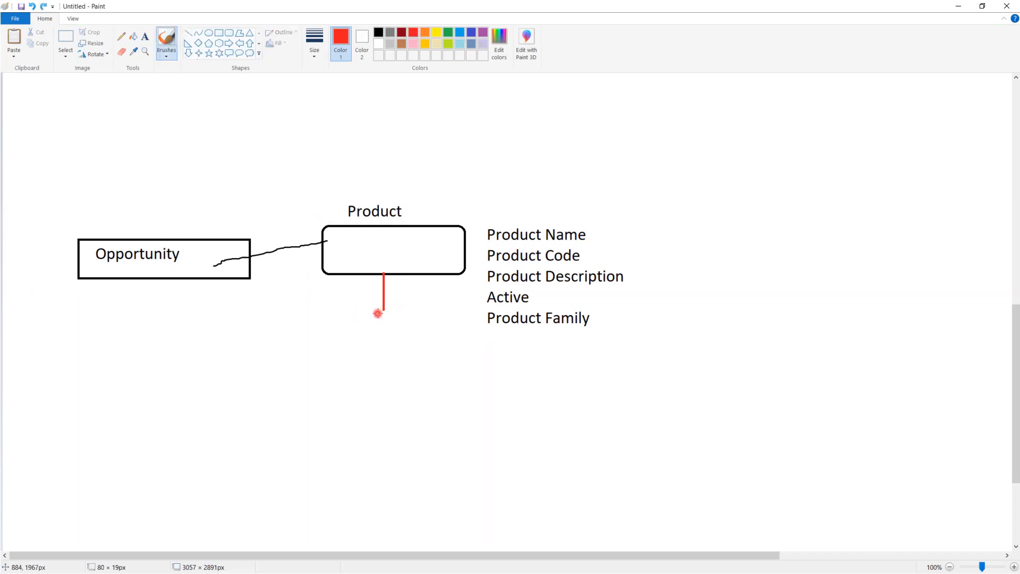
pyautogui.click(377, 302)
pyautogui.moveTo(393, 304); pyautogui.dragTo(378, 302)
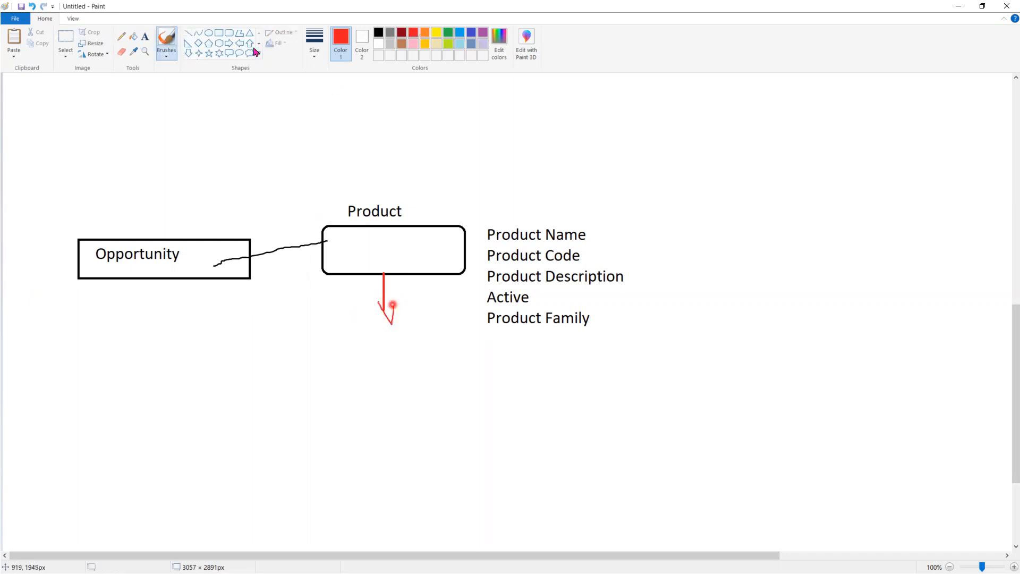
pyautogui.moveTo(323, 319); pyautogui.dragTo(464, 378)
pyautogui.click(144, 37)
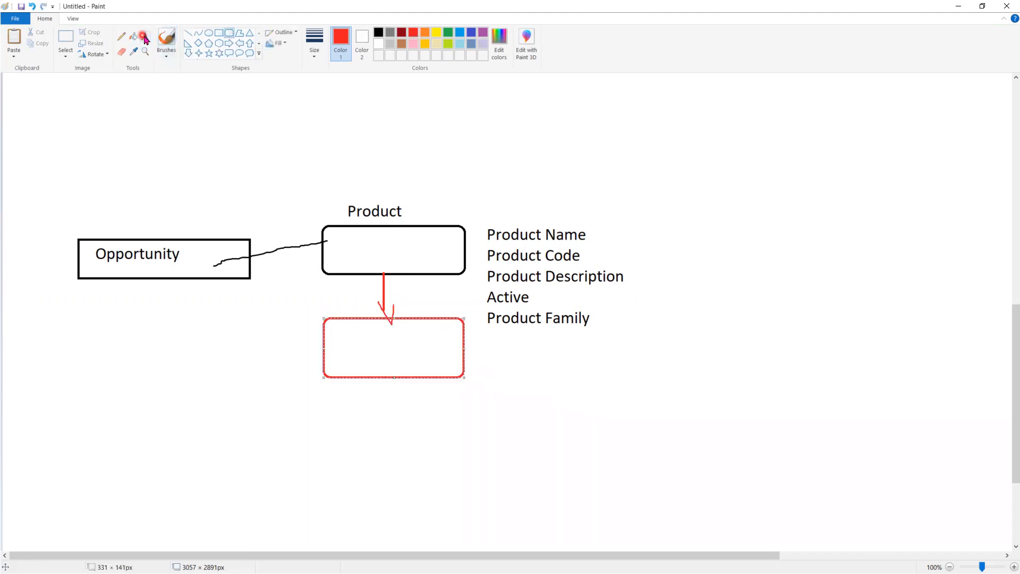
pyautogui.click(335, 343)
pyautogui.click(449, 360)
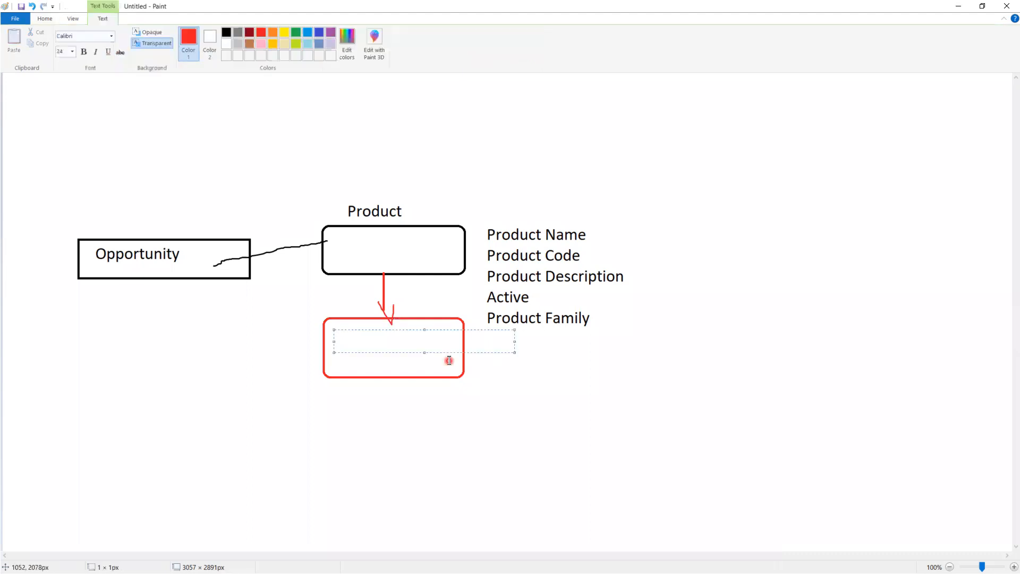
pyautogui.click(356, 330)
pyautogui.click(179, 156)
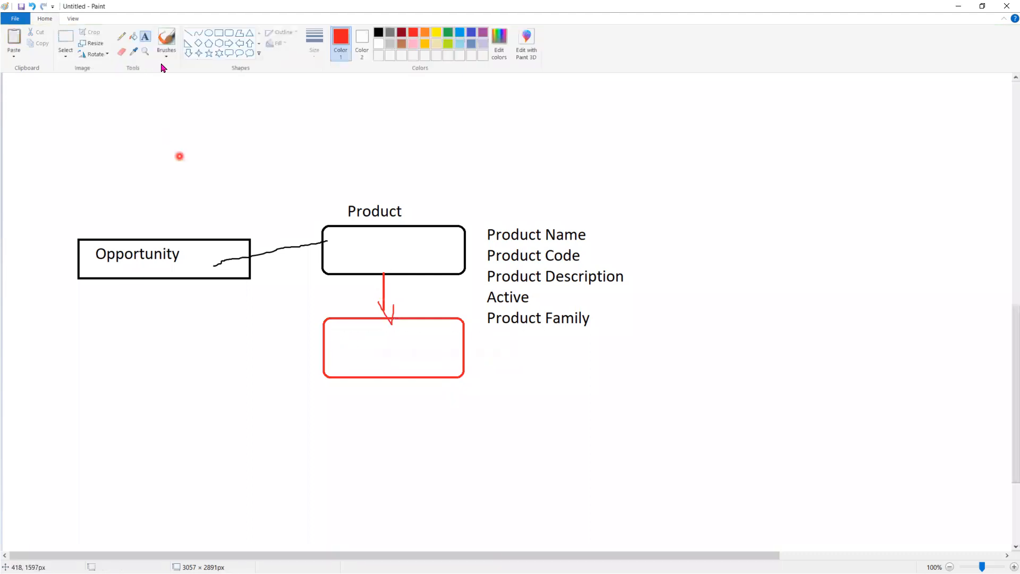
# Erase the shaft of the red arrow and label the red box Pricebook in red text.
pyautogui.click(121, 51)
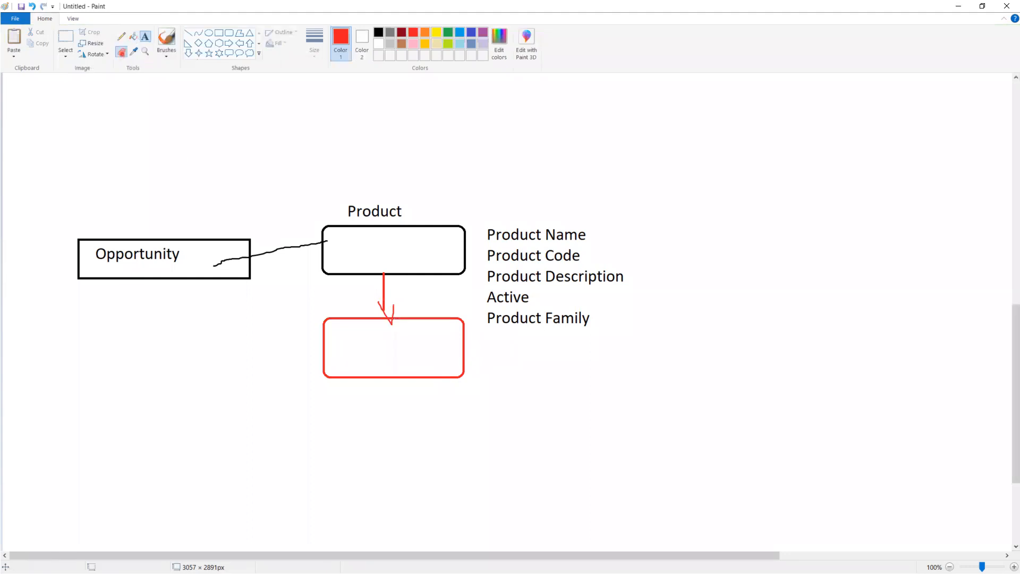
pyautogui.moveTo(386, 290)
pyautogui.mouseDown()
pyautogui.moveTo(385, 275)
pyautogui.moveTo(385, 314)
pyautogui.mouseUp()
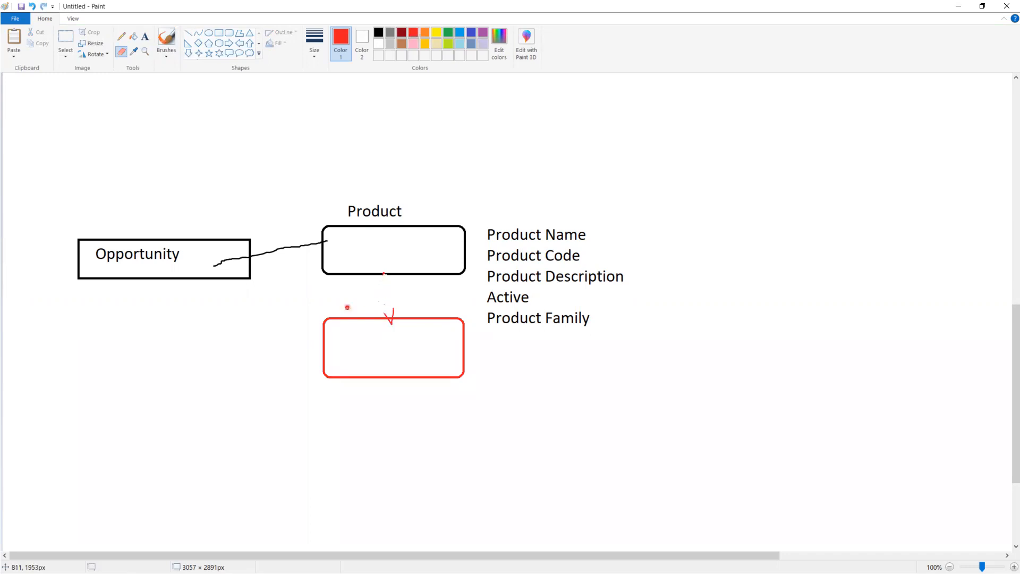
pyautogui.click(143, 39)
pyautogui.click(334, 332)
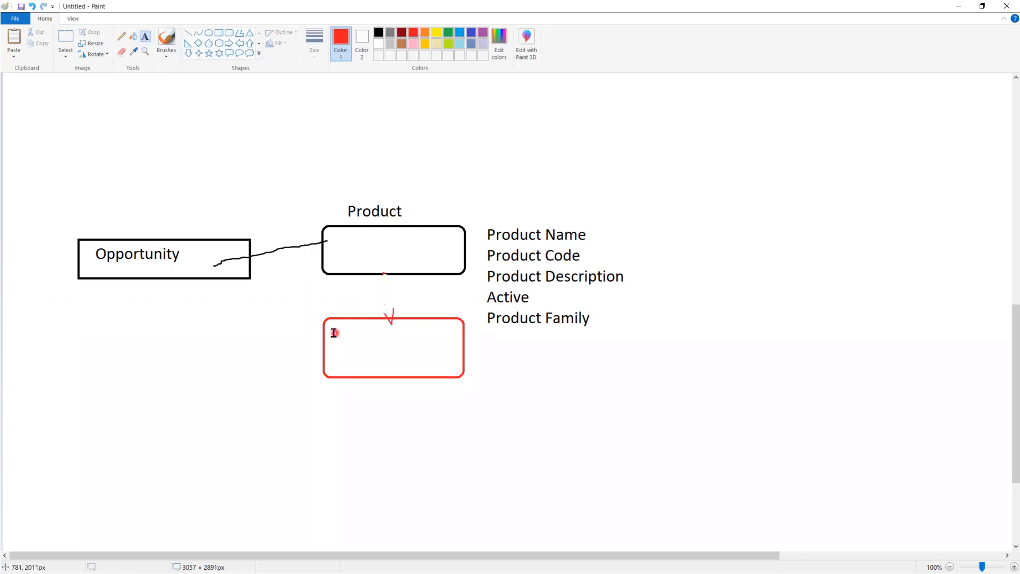
pyautogui.click(487, 371)
pyautogui.write('Pr')
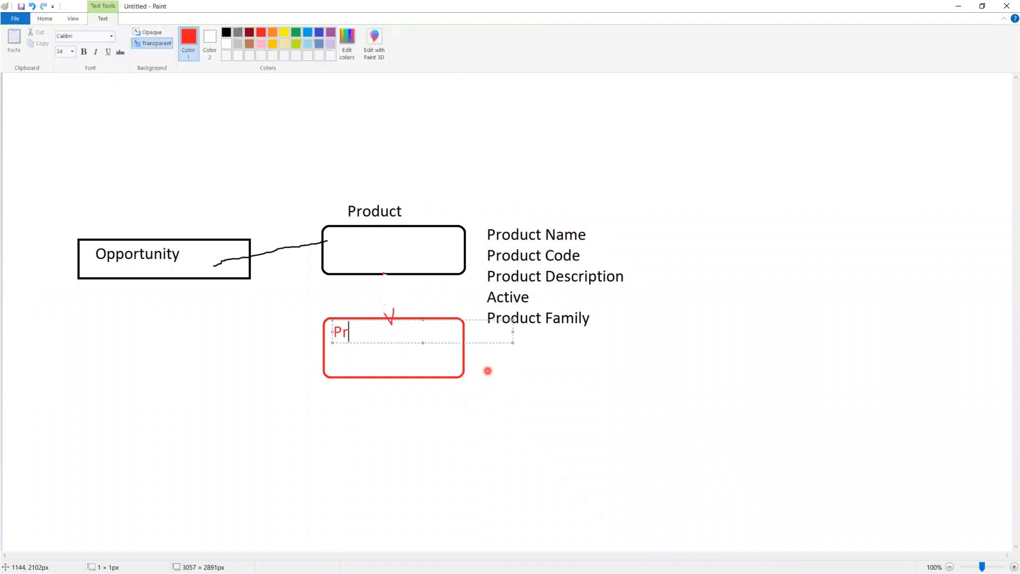
pyautogui.write('icebook')
pyautogui.click(481, 455)
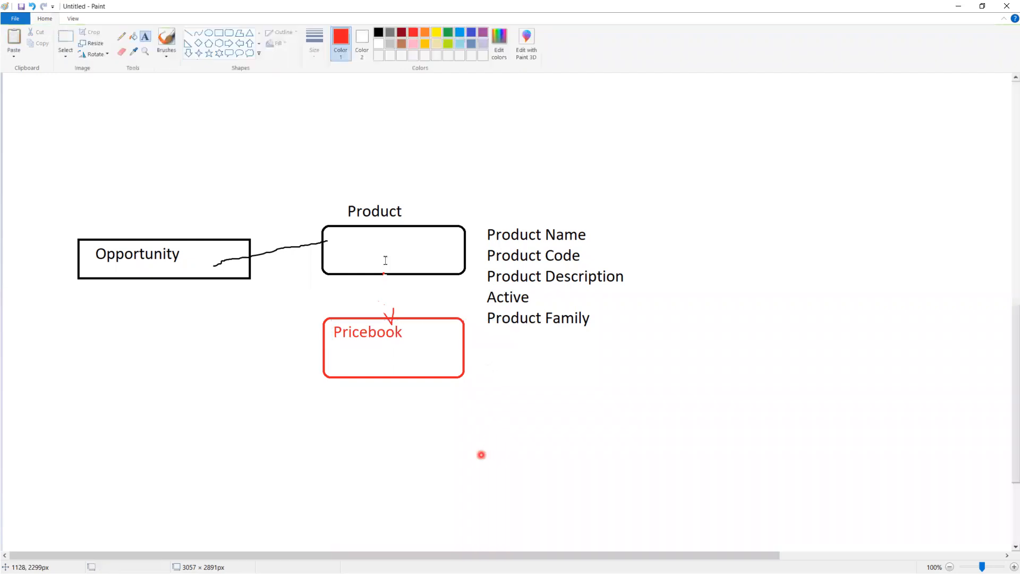
# Handwrite Product Master in red with the brush, above the product field list.
pyautogui.click(218, 37)
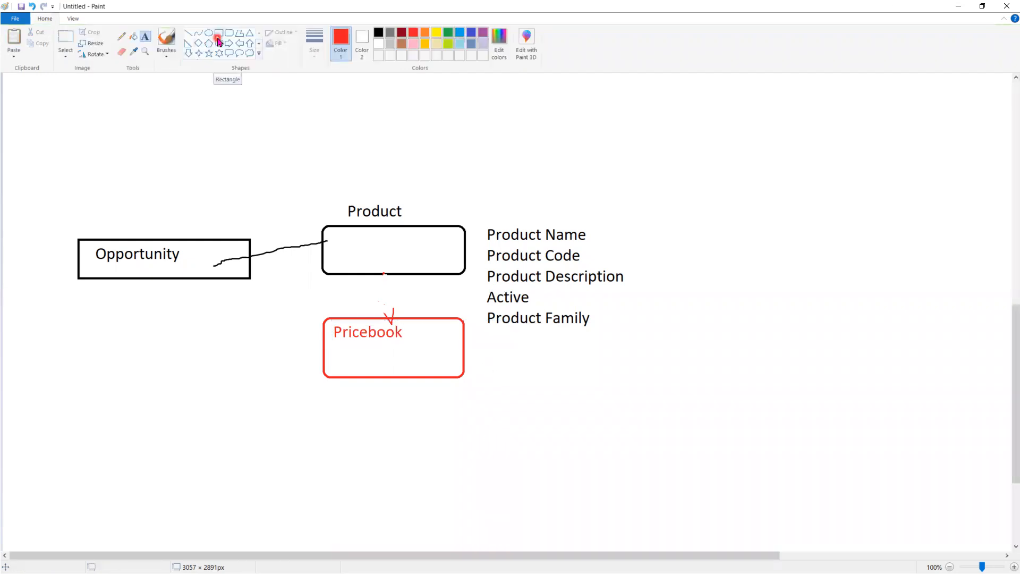
pyautogui.click(167, 40)
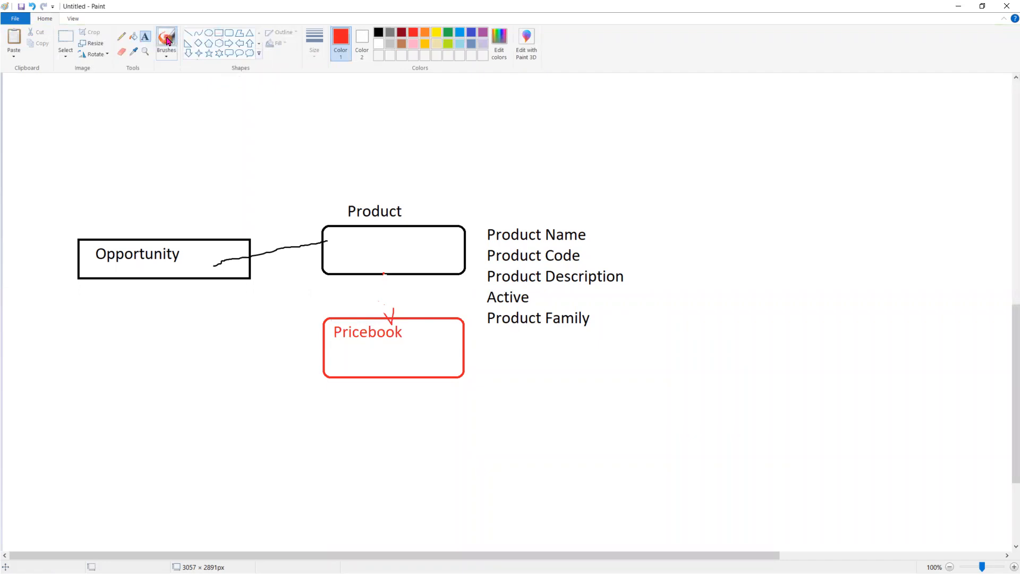
pyautogui.click(571, 165)
pyautogui.moveTo(626, 153)
pyautogui.mouseDown()
pyautogui.moveTo(626, 114)
pyautogui.moveTo(659, 127)
pyautogui.moveTo(700, 118)
pyautogui.mouseUp()
pyautogui.moveTo(719, 121)
pyautogui.mouseDown()
pyautogui.moveTo(755, 137)
pyautogui.moveTo(754, 119)
pyautogui.mouseUp()
pyautogui.moveTo(782, 143)
pyautogui.mouseDown()
pyautogui.moveTo(796, 105)
pyautogui.moveTo(814, 137)
pyautogui.moveTo(852, 128)
pyautogui.mouseUp()
pyautogui.click(836, 118)
pyautogui.moveTo(863, 111); pyautogui.dragTo(868, 147)
pyautogui.click(881, 103)
pyautogui.moveTo(882, 104); pyautogui.dragTo(906, 151)
pyautogui.moveTo(881, 128)
pyautogui.mouseDown()
pyautogui.moveTo(904, 120)
pyautogui.moveTo(945, 142)
pyautogui.mouseUp()
pyautogui.click(936, 123)
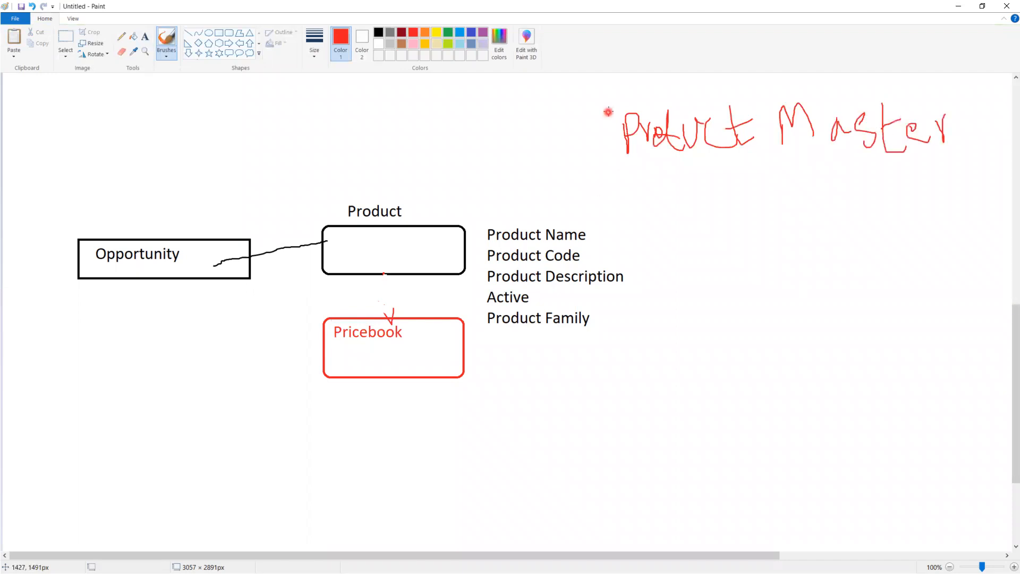
# Outline the handwritten Product Master in red and draw red arrows from it to the Product and Pricebook boxes.
pyautogui.moveTo(609, 112)
pyautogui.mouseDown()
pyautogui.moveTo(858, 166)
pyautogui.moveTo(777, 81)
pyautogui.moveTo(600, 119)
pyautogui.mouseUp()
pyautogui.moveTo(805, 172)
pyautogui.mouseDown()
pyautogui.moveTo(434, 207)
pyautogui.moveTo(387, 241)
pyautogui.moveTo(412, 209)
pyautogui.mouseUp()
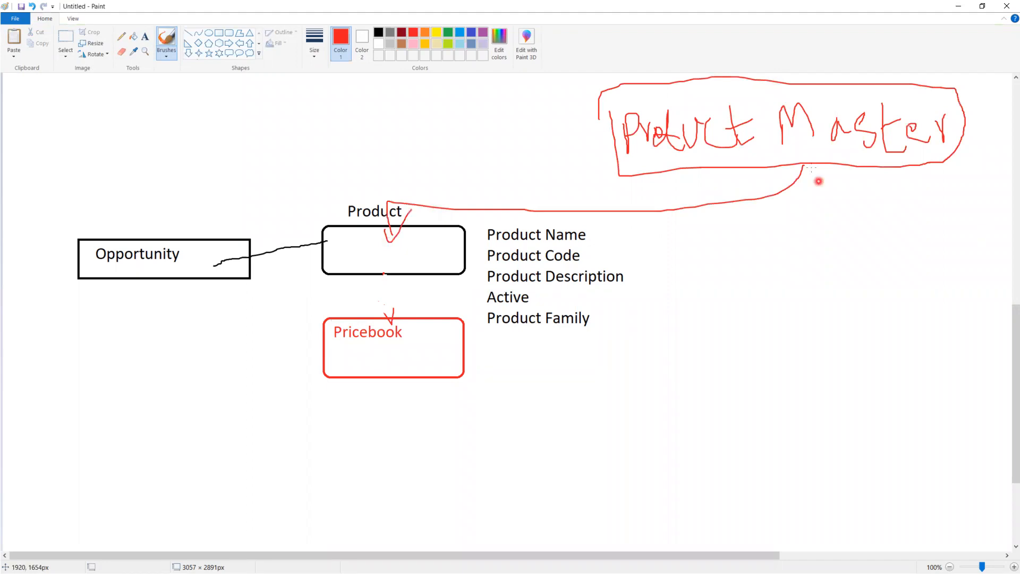
pyautogui.moveTo(811, 166)
pyautogui.mouseDown()
pyautogui.moveTo(528, 354)
pyautogui.moveTo(386, 362)
pyautogui.moveTo(488, 377)
pyautogui.mouseUp()
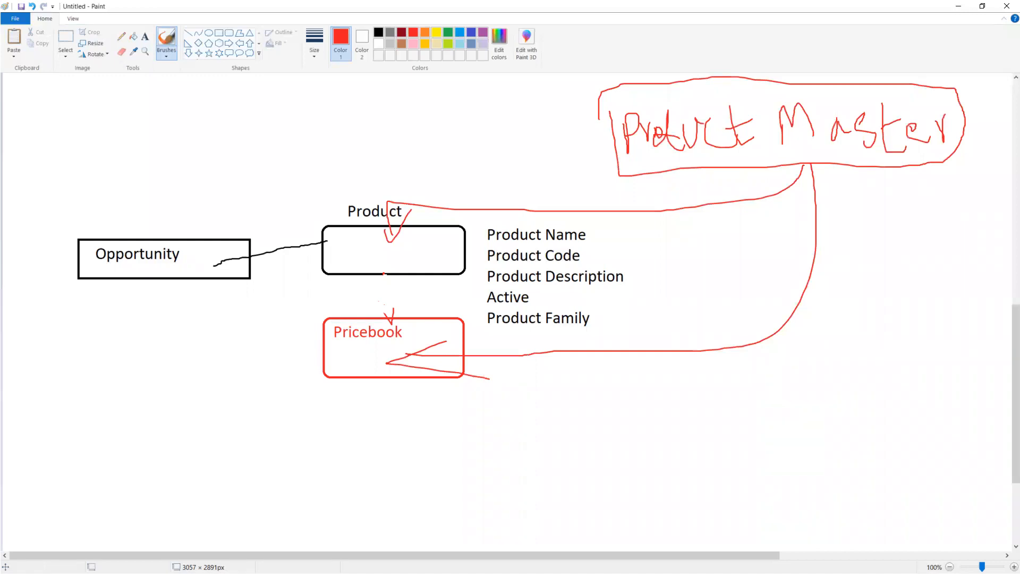
# Switch to the PowerPoint slide show and advance to the first bullet of the Price Book slide.
pyautogui.hotkey('alt', 'Tab')
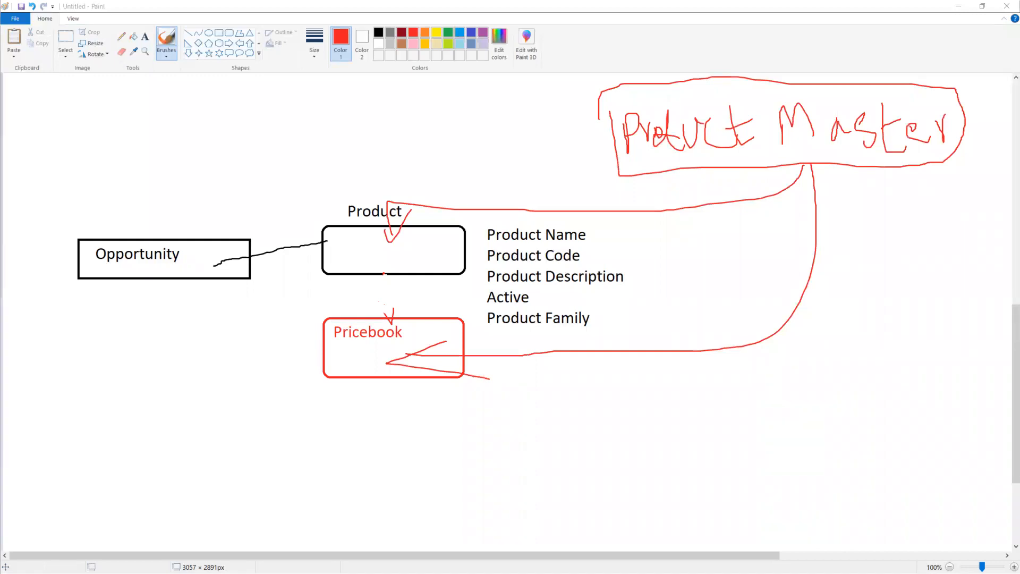
pyautogui.hotkey('alt', 'Tab')
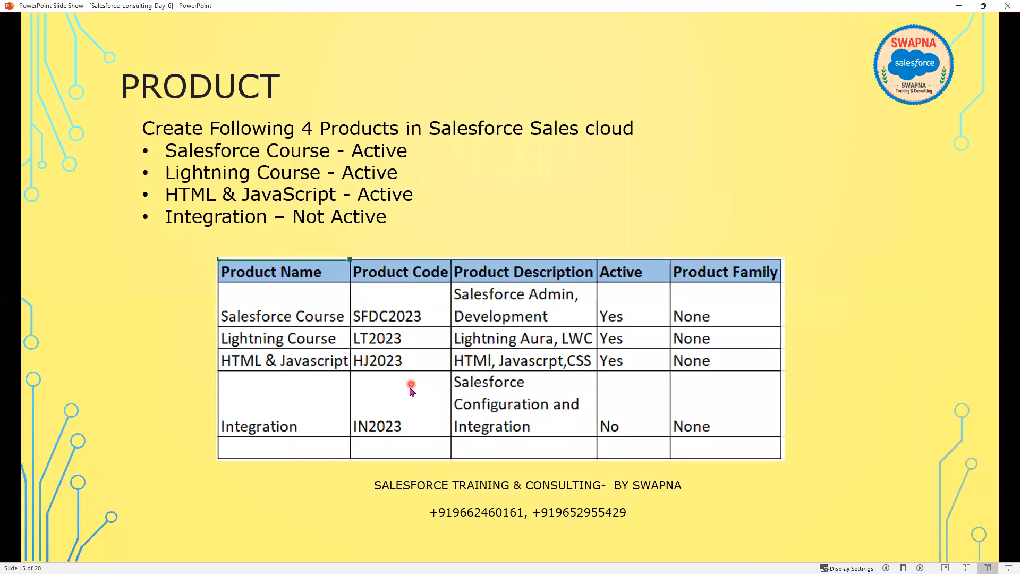
pyautogui.click(411, 390)
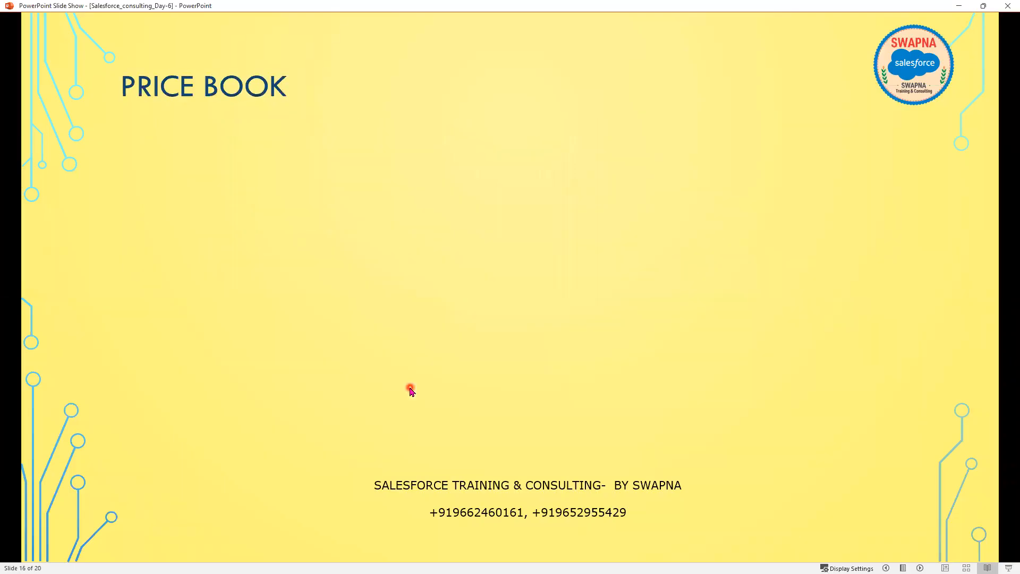
pyautogui.click(410, 388)
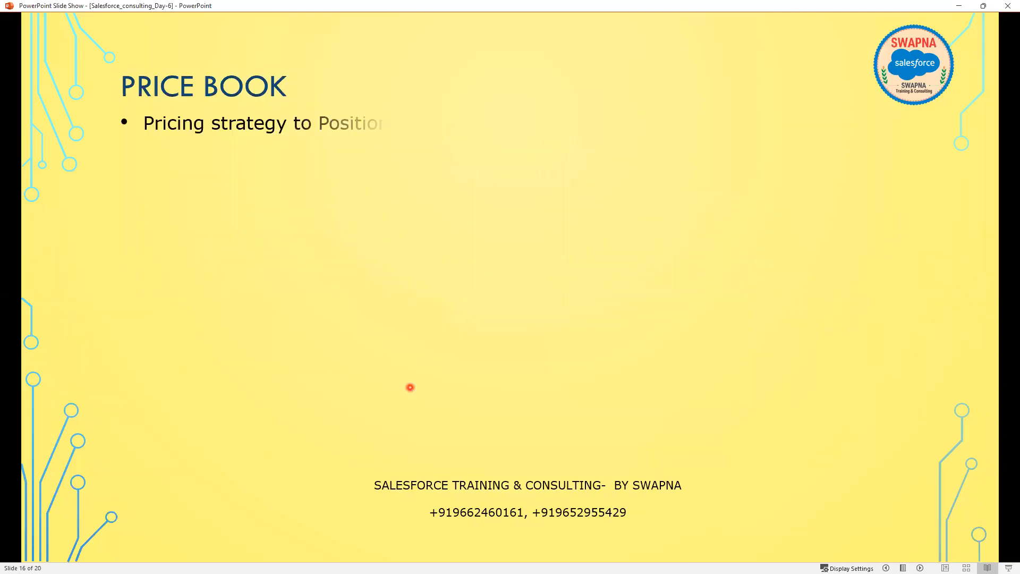
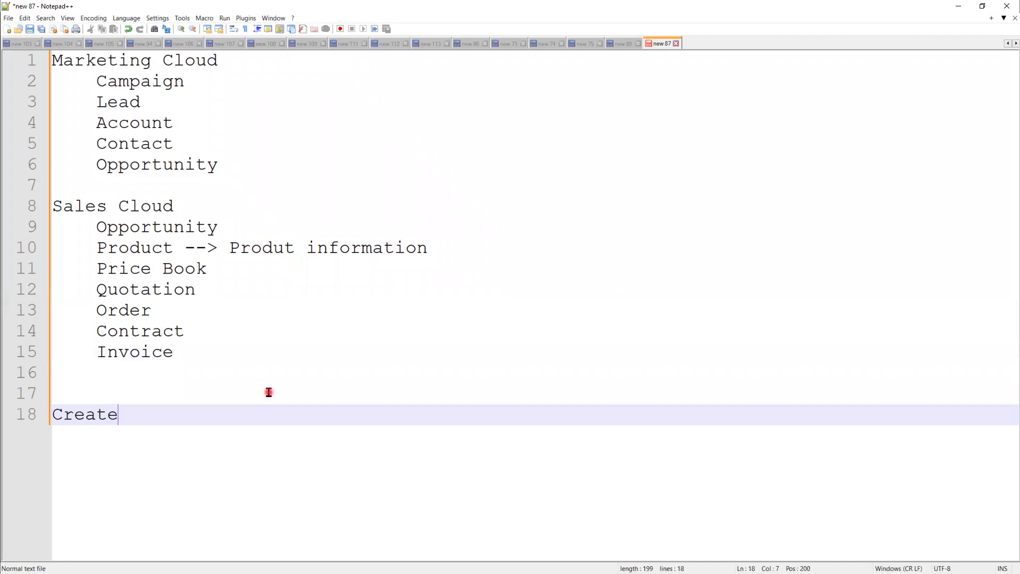
# Complete the started line as "Create Product records in sales cloud" and leave a blank line after it.
pyautogui.write('roduct')
pyautogui.write(' ecords')
pyautogui.press('BackSpace')
pyautogui.press('BackSpace')
pyautogui.press('BackSpace')
pyautogui.press('BackSpace')
pyautogui.press('BackSpace')
pyautogui.press('BackSpace')
pyautogui.write('records in')
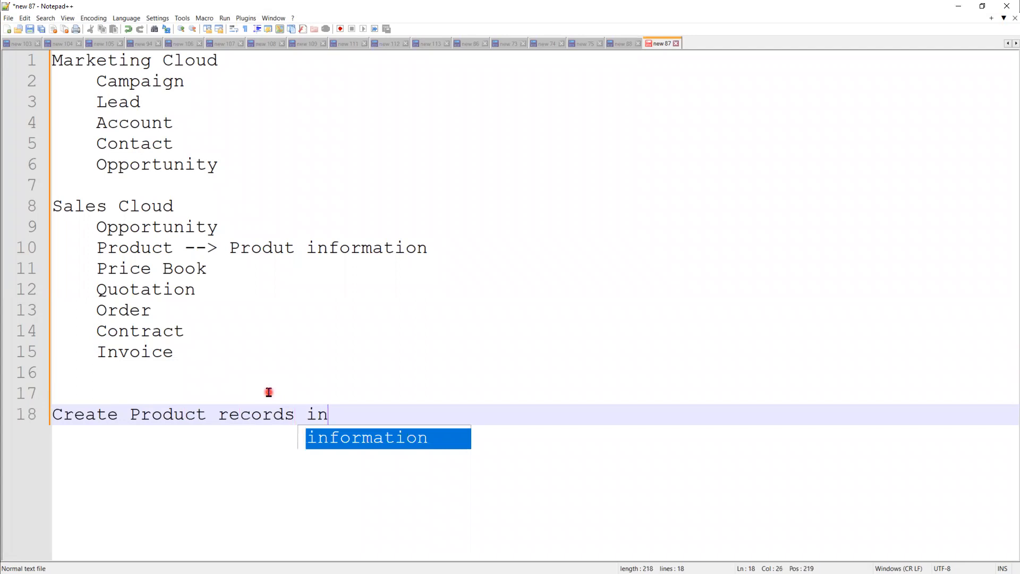
pyautogui.write(' sales clo')
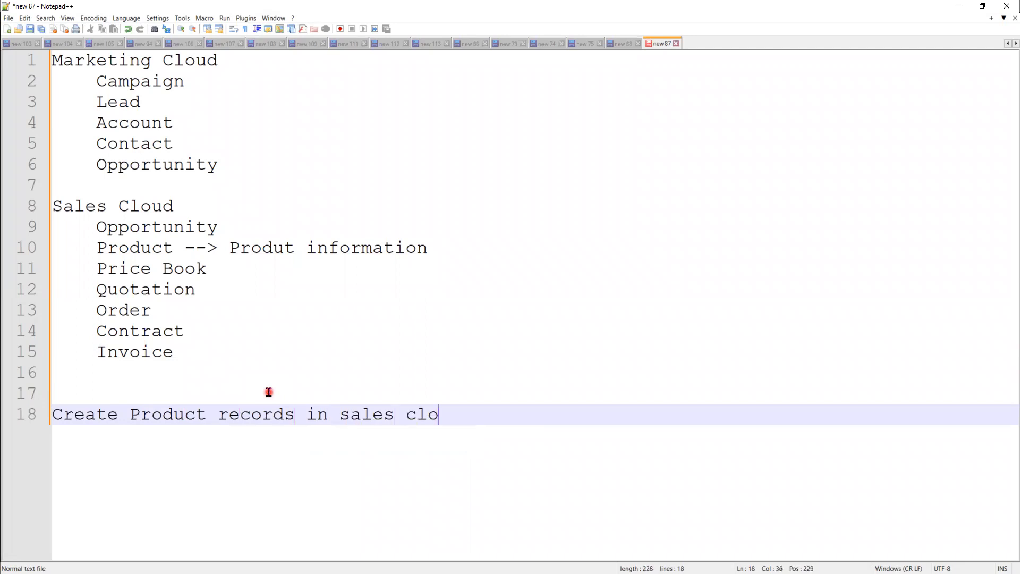
pyautogui.write('ud')
pyautogui.press('Return')
pyautogui.press('Return')
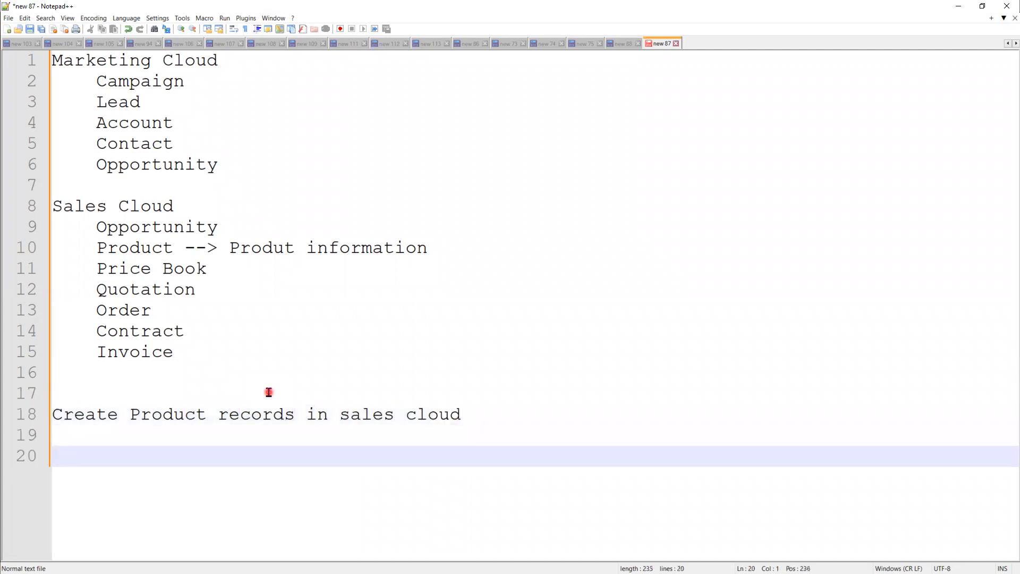
# Add the line "Product Name : Helmet" below the heading about creating product records.
pyautogui.write('Pro')
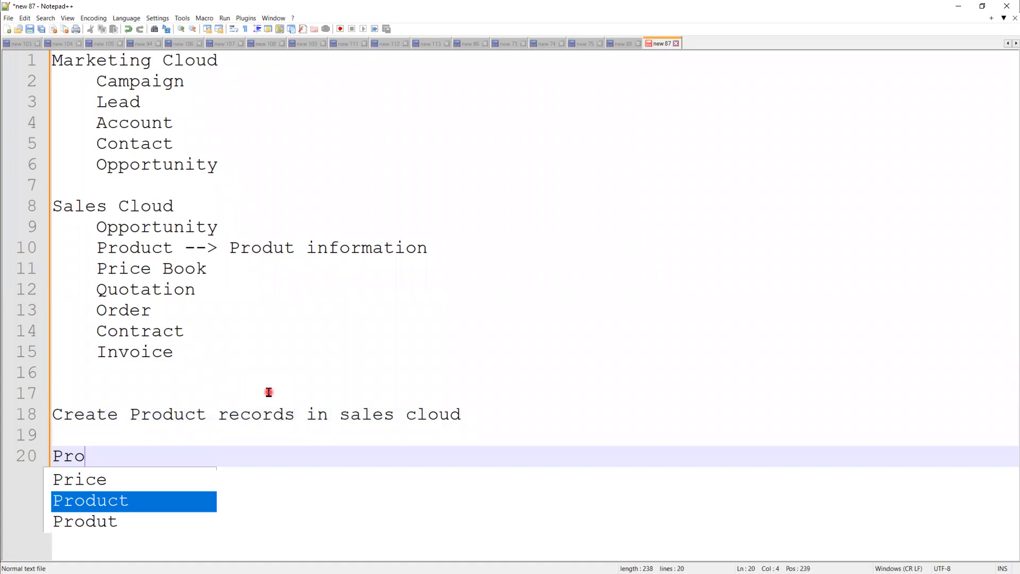
pyautogui.write('duct Name :')
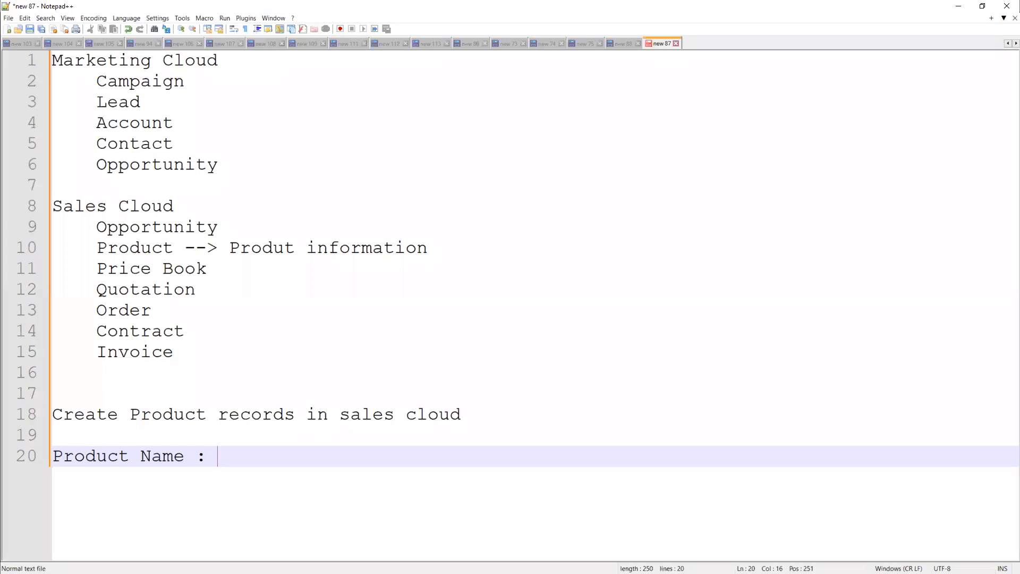
pyautogui.hotkey('alt', 'Tab')
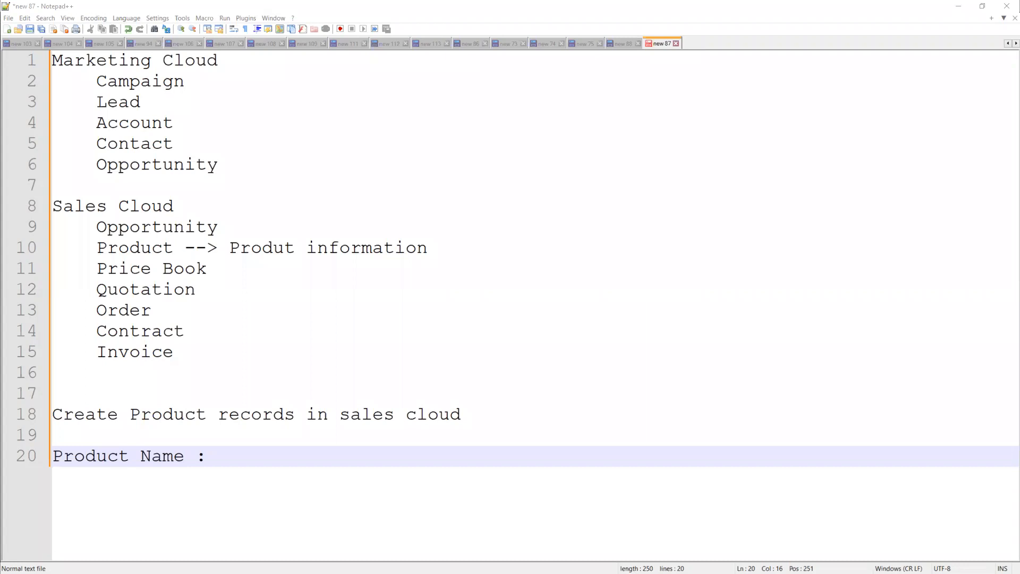
pyautogui.click(224, 454)
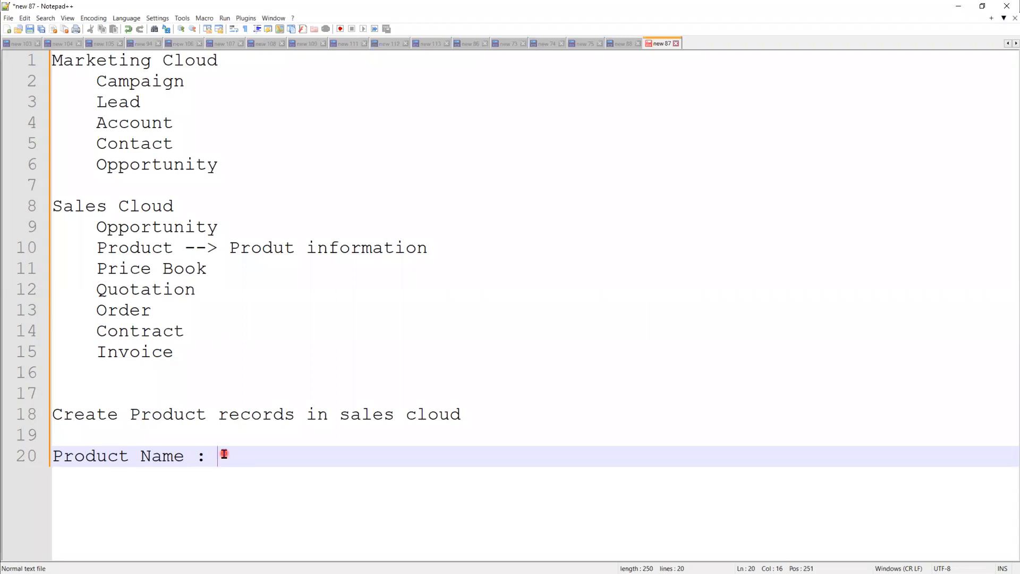
pyautogui.write('He ')
pyautogui.write('met')
pyautogui.press('Return')
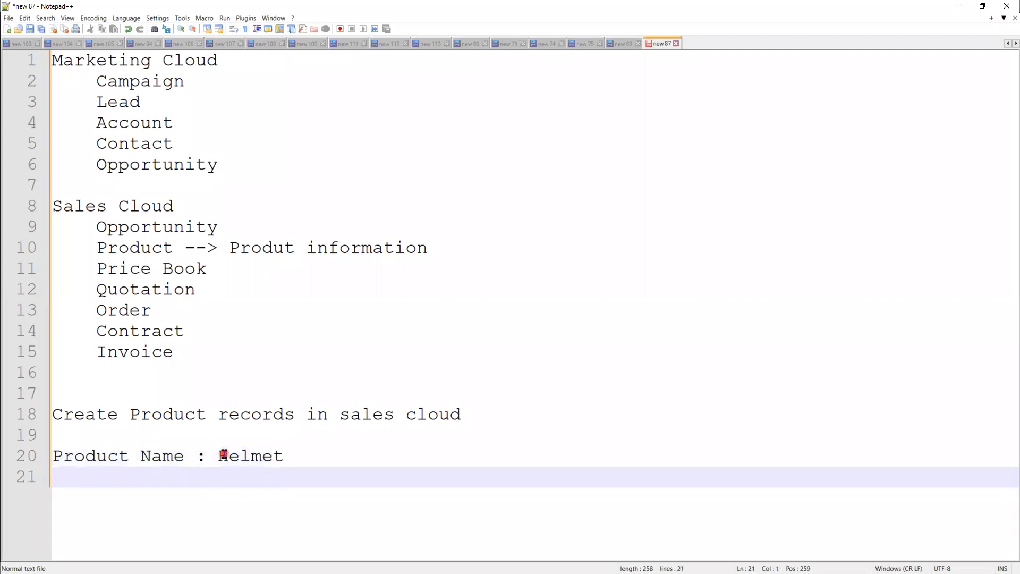
# Add the line "Product Code : HE2023" under the Helmet product name.
pyautogui.write('Product')
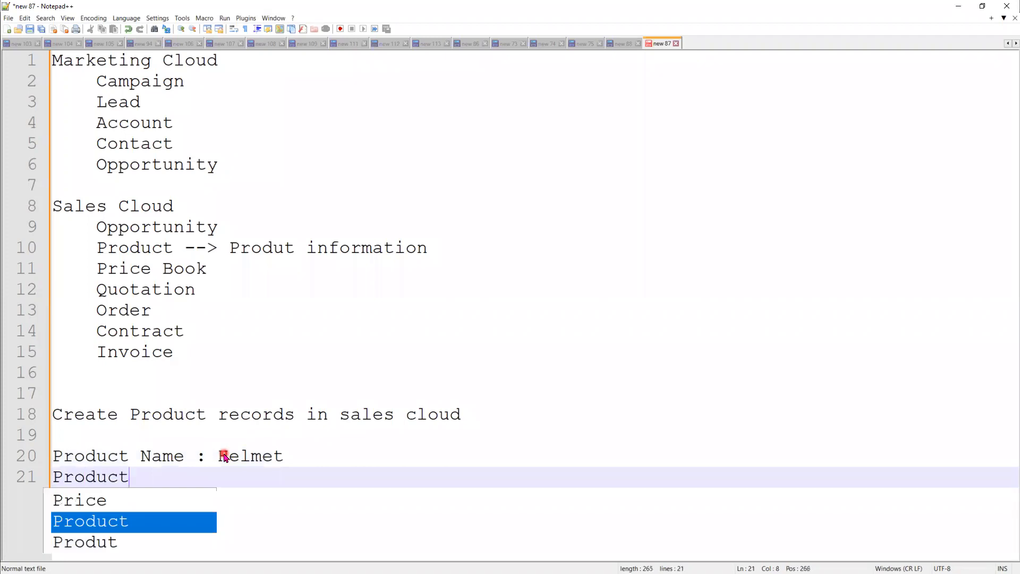
pyautogui.write(' Code : ')
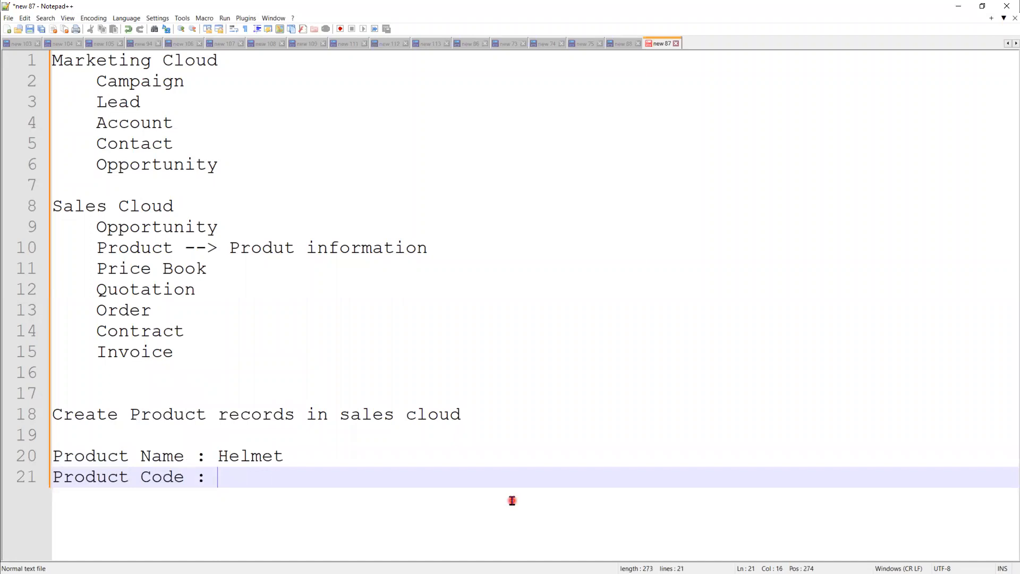
pyautogui.write('H')
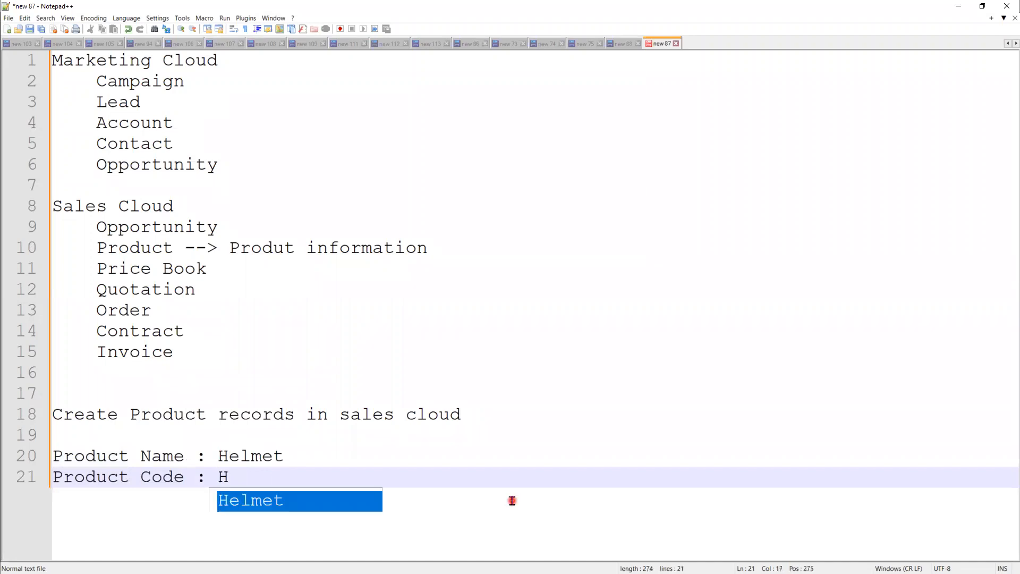
pyautogui.write('E202')
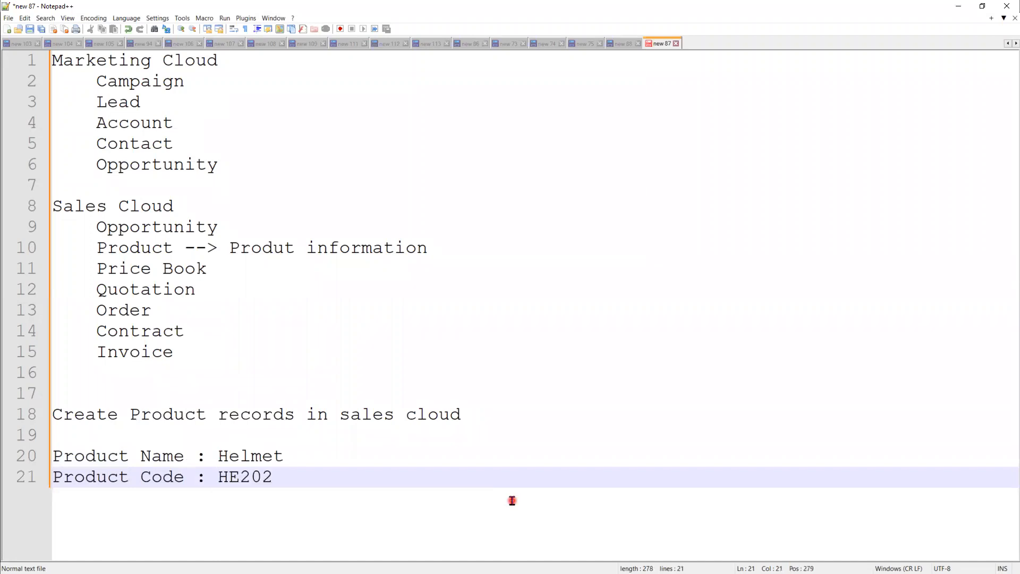
pyautogui.write('3')
pyautogui.press('Return')
# Add the lines "Active : true" and "Description : Bike Helmet" to the Helmet product entry.
pyautogui.write('Active : true')
pyautogui.press('Return')
pyautogui.write('Descru')
pyautogui.press('BackSpace')
pyautogui.write('iption : Bike H')
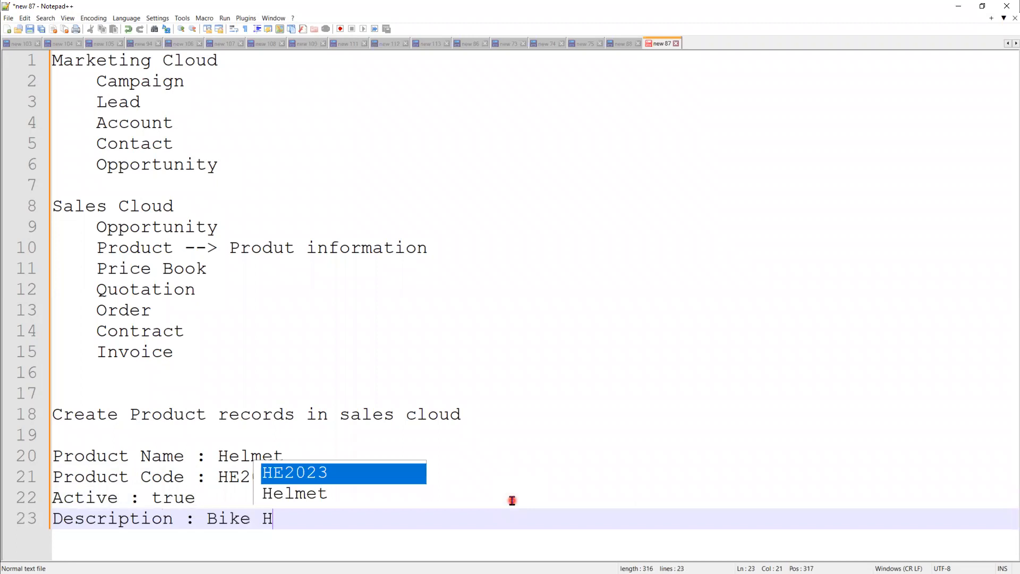
pyautogui.press('Down')
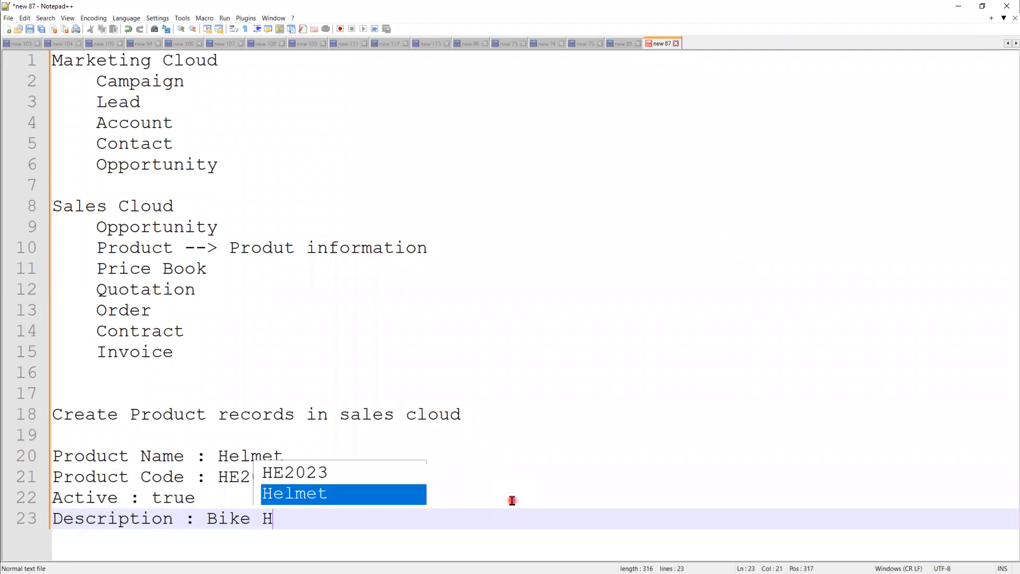
pyautogui.press('Return')
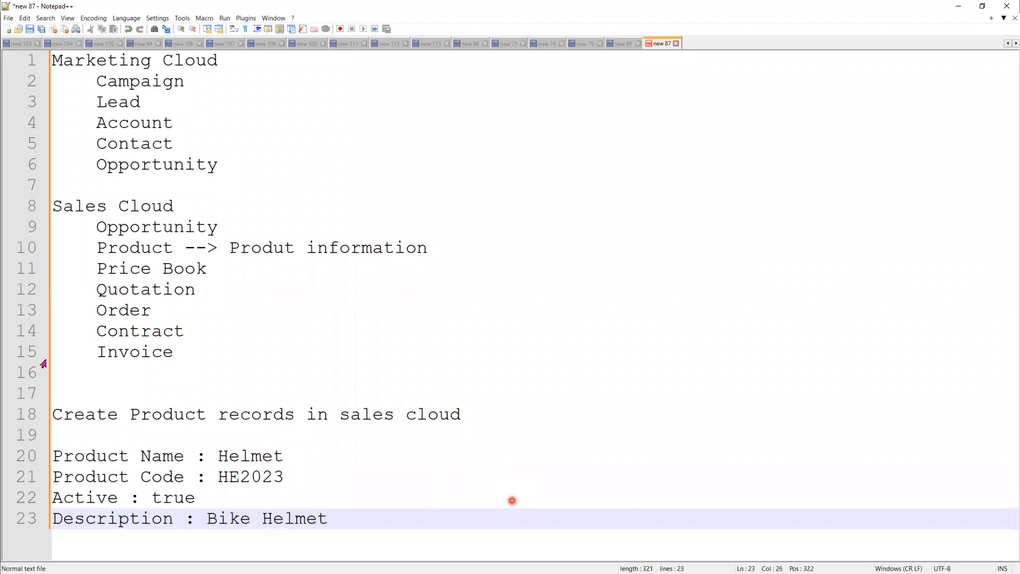
# Duplicate the four-line Helmet product entry below the original, separated by one blank line.
pyautogui.hotkey('alt', 'Tab')
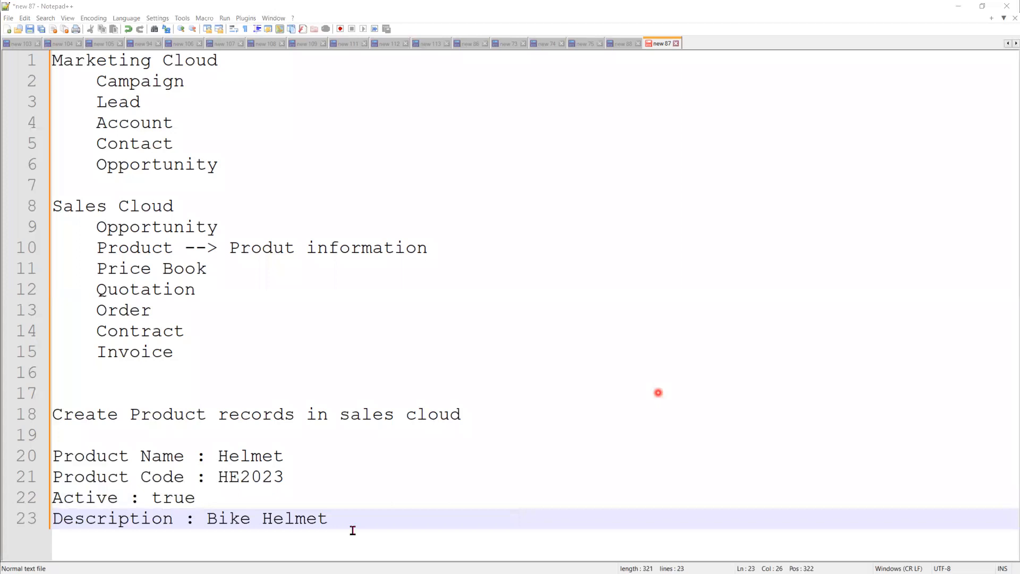
pyautogui.click(377, 520)
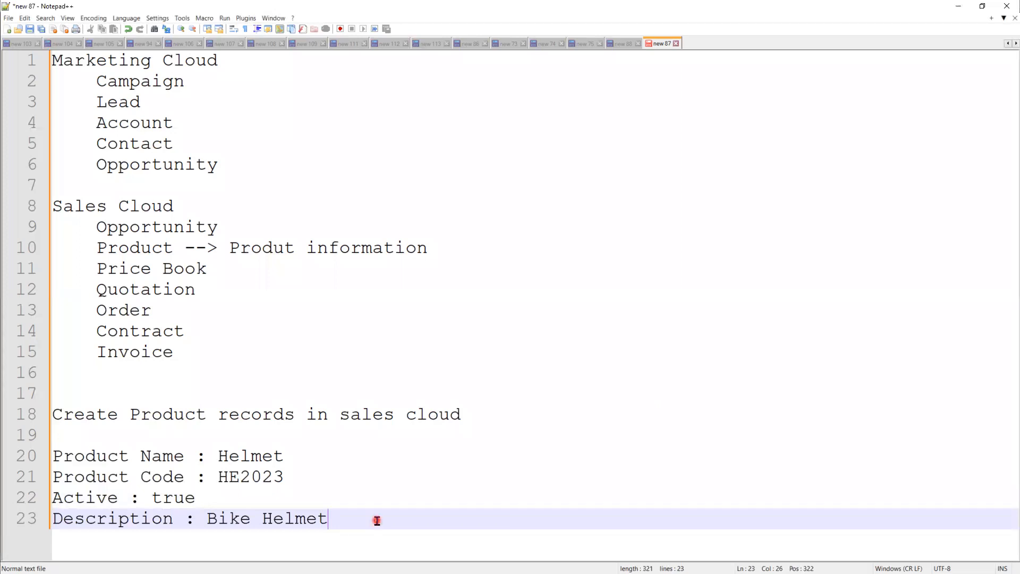
pyautogui.press('Return')
pyautogui.press('Return')
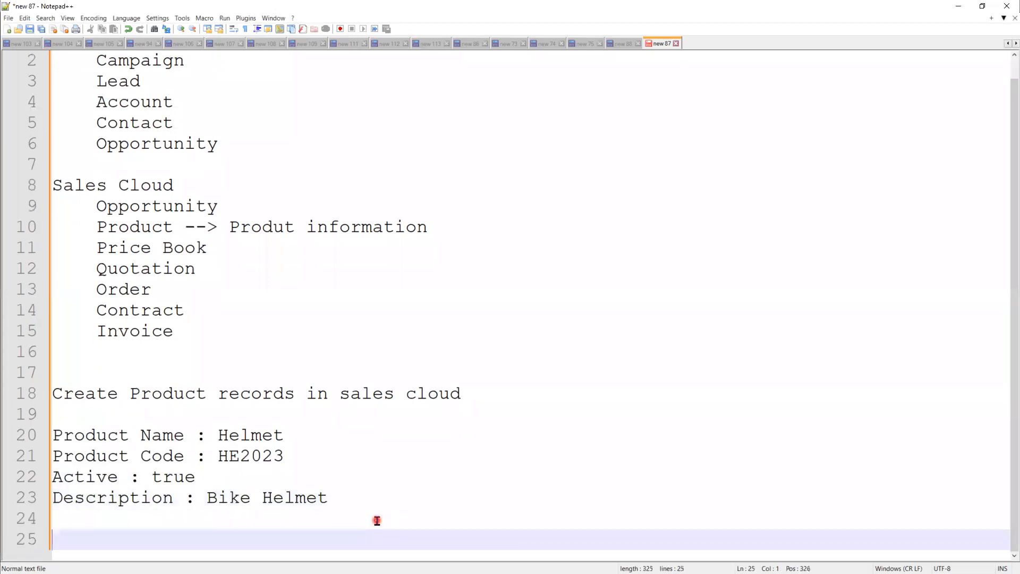
pyautogui.press('Return')
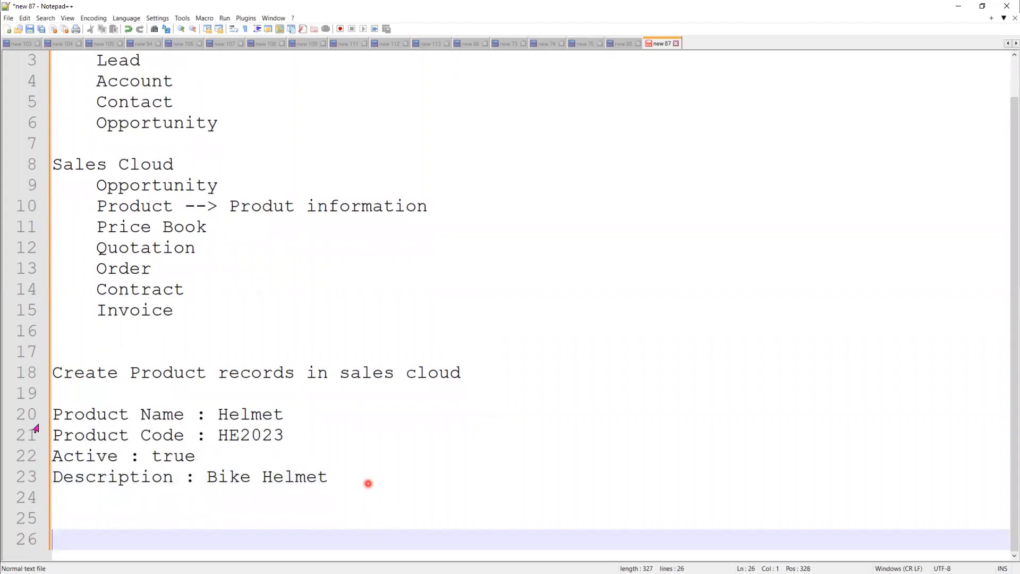
pyautogui.moveTo(368, 483); pyautogui.dragTo(38, 423)
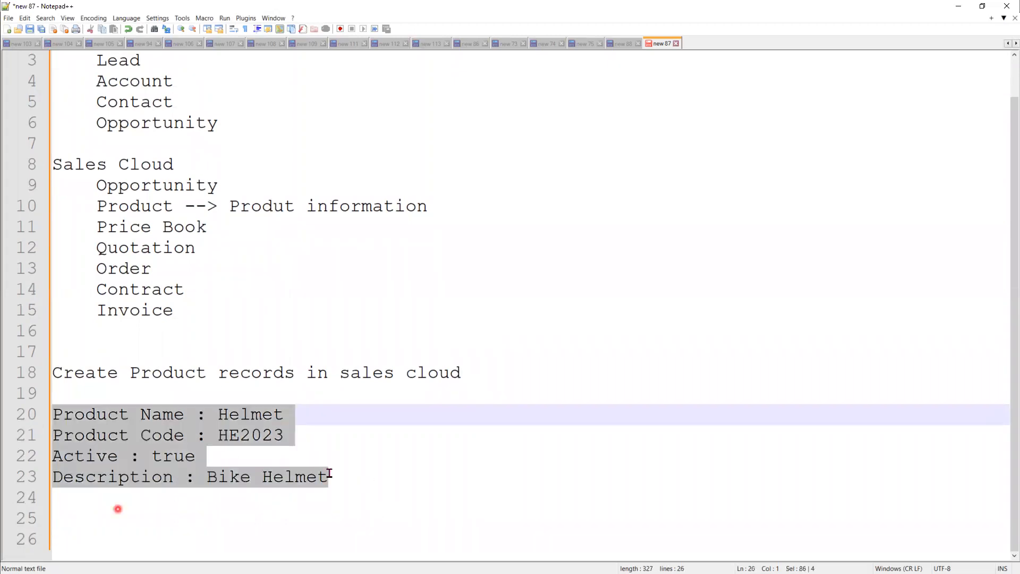
pyautogui.hotkey('ctrl', 'c')
pyautogui.click(118, 509)
pyautogui.hotkey('ctrl', 'v')
pyautogui.scroll(-1, 322, 472)
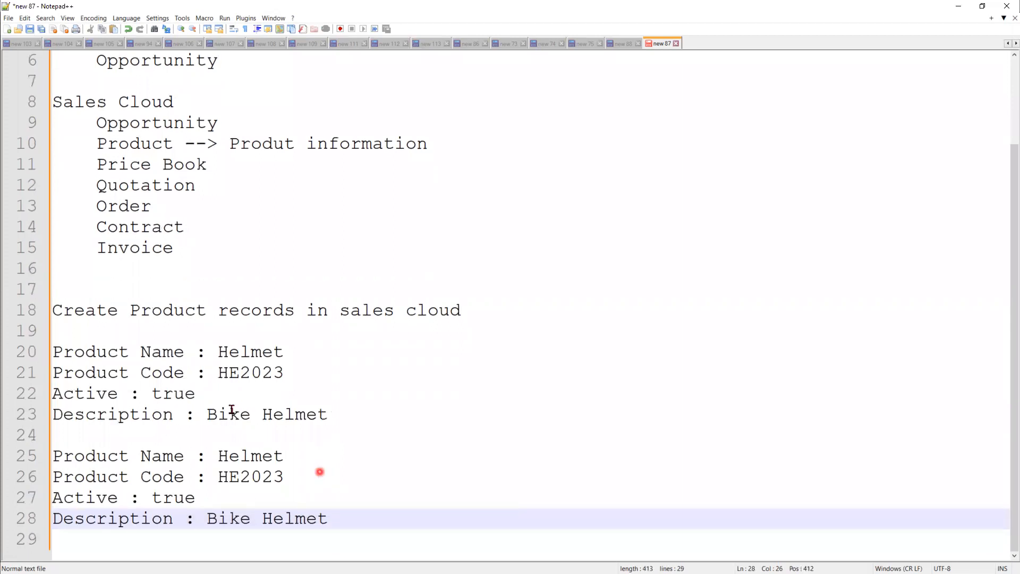
# Change the description in the first Helmet entry to Bicycle Helmet.
pyautogui.doubleClick(229, 414)
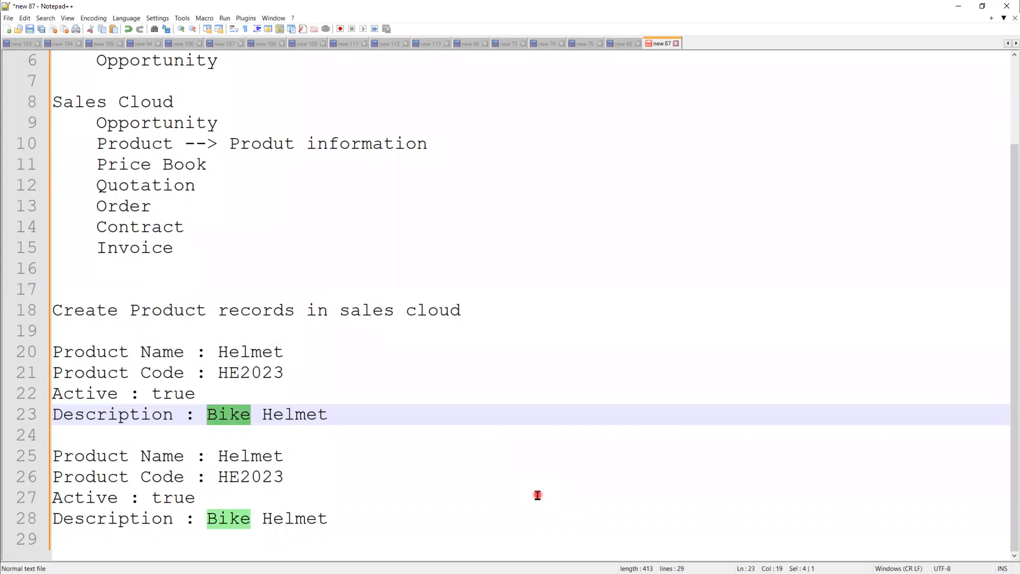
pyautogui.press('BackSpace')
pyautogui.press('BackSpace')
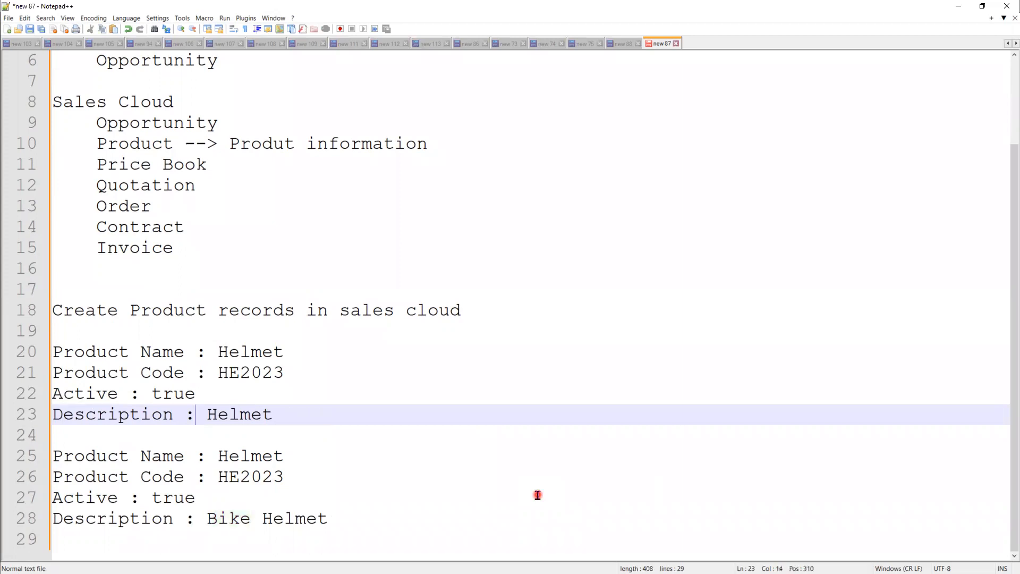
pyautogui.write('Bicy ')
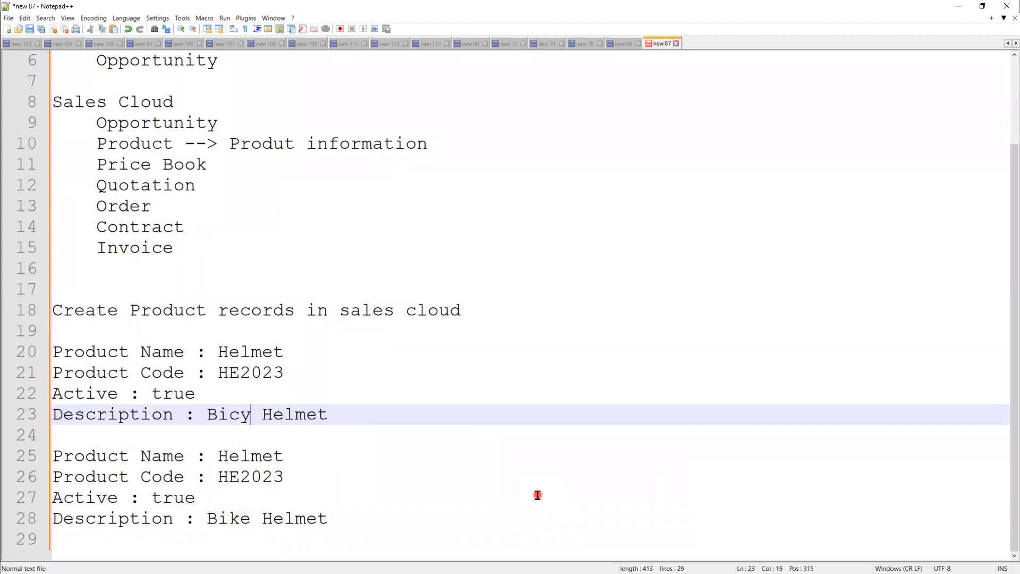
pyautogui.write('cle')
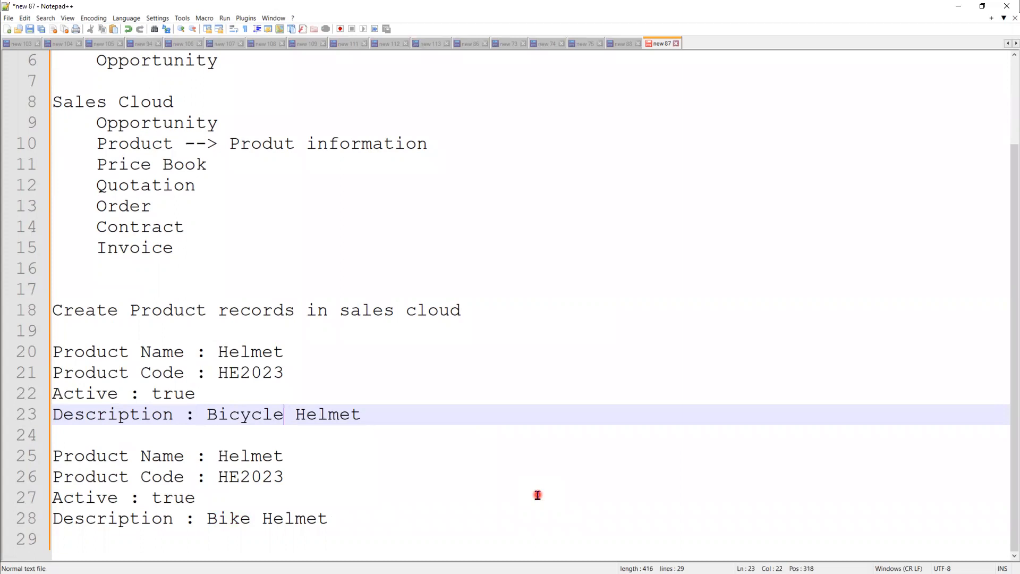
# Change the second Helmet entry's product name to Tire and its product code to TR2023.
pyautogui.doubleClick(259, 458)
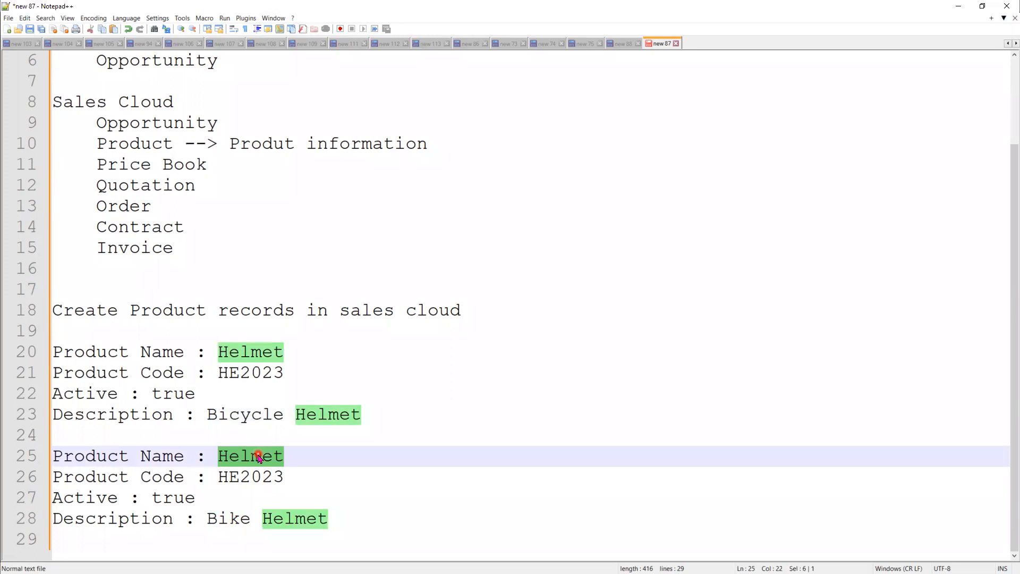
pyautogui.write('Tire')
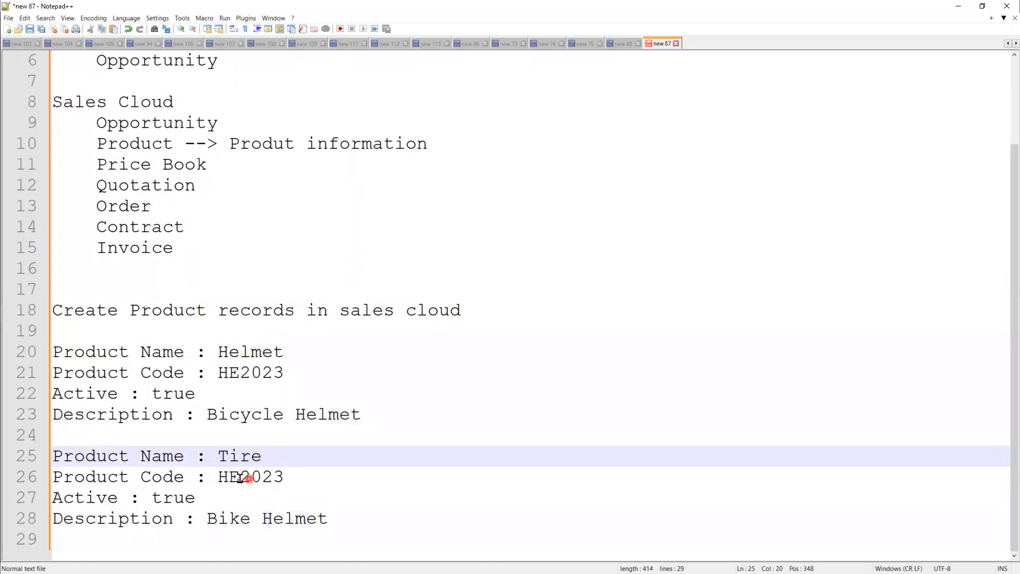
pyautogui.moveTo(241, 477); pyautogui.dragTo(218, 477)
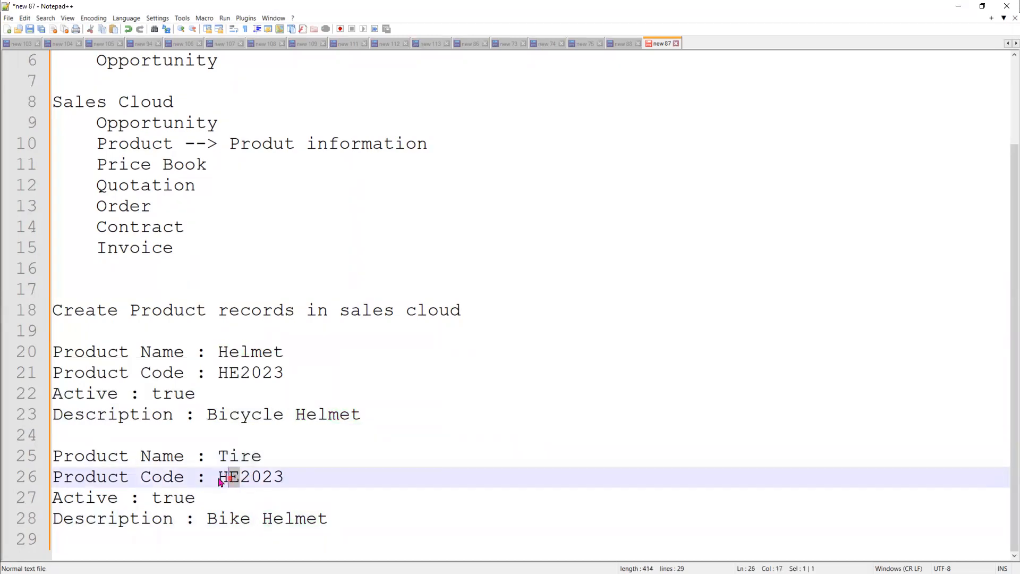
pyautogui.write('TR')
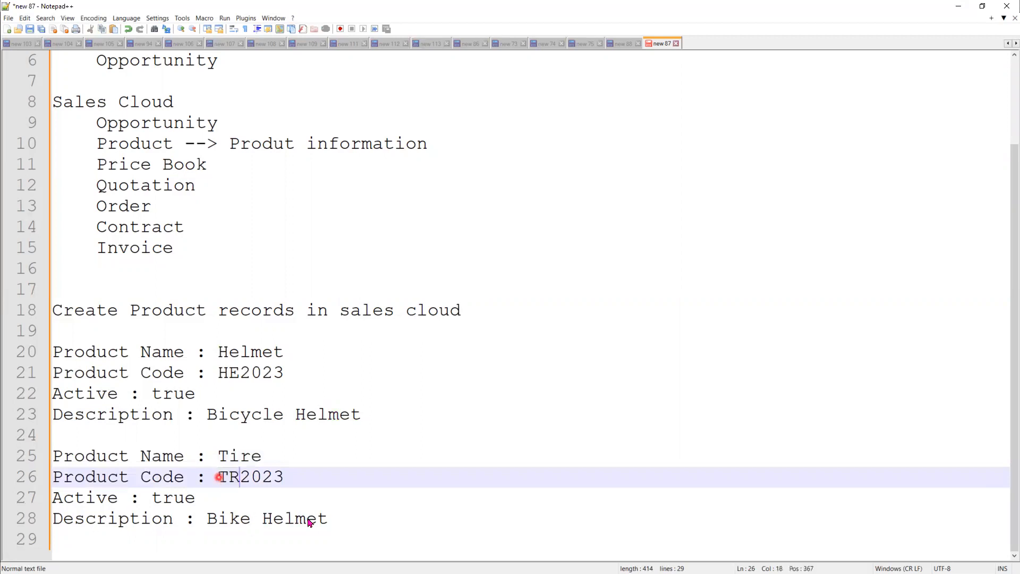
# Replace the Tire entry's description with "Bicycle Front and back tires".
pyautogui.click(307, 518)
pyautogui.click(208, 517)
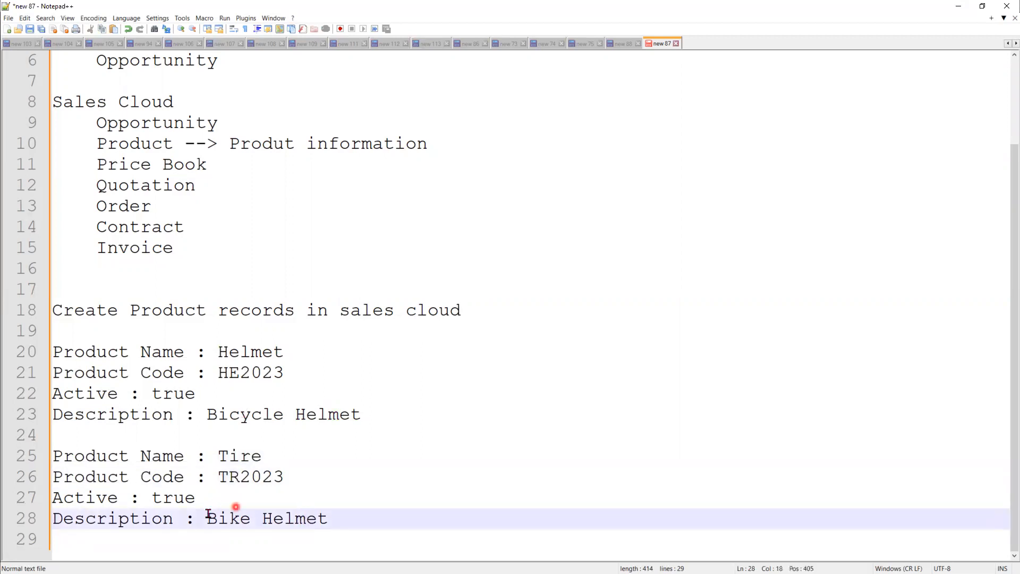
pyautogui.keyDown('shift'); pyautogui.click(330, 520); pyautogui.keyUp('shift')
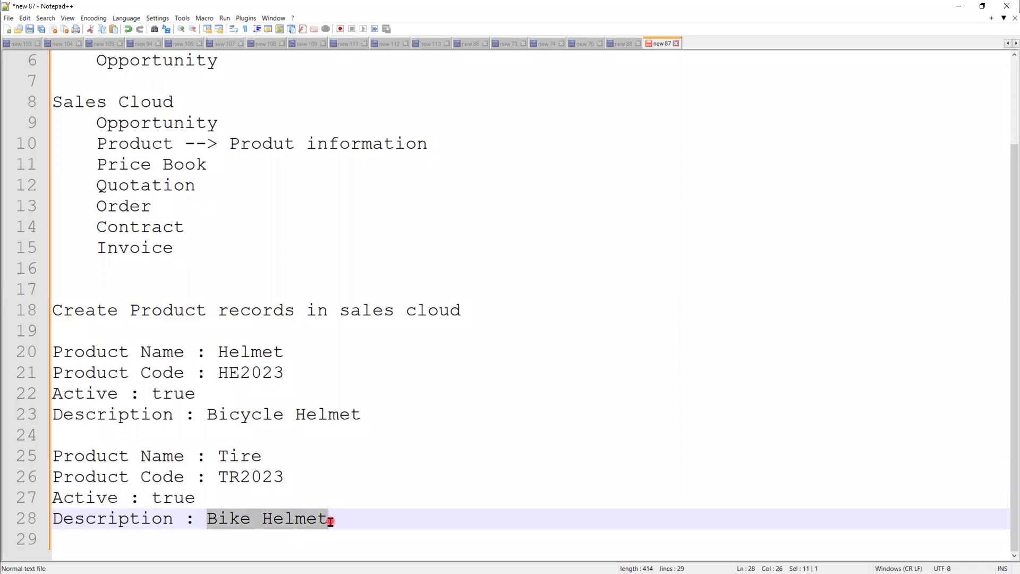
pyautogui.write('Bic')
pyautogui.press('Return')
pyautogui.write('Front ')
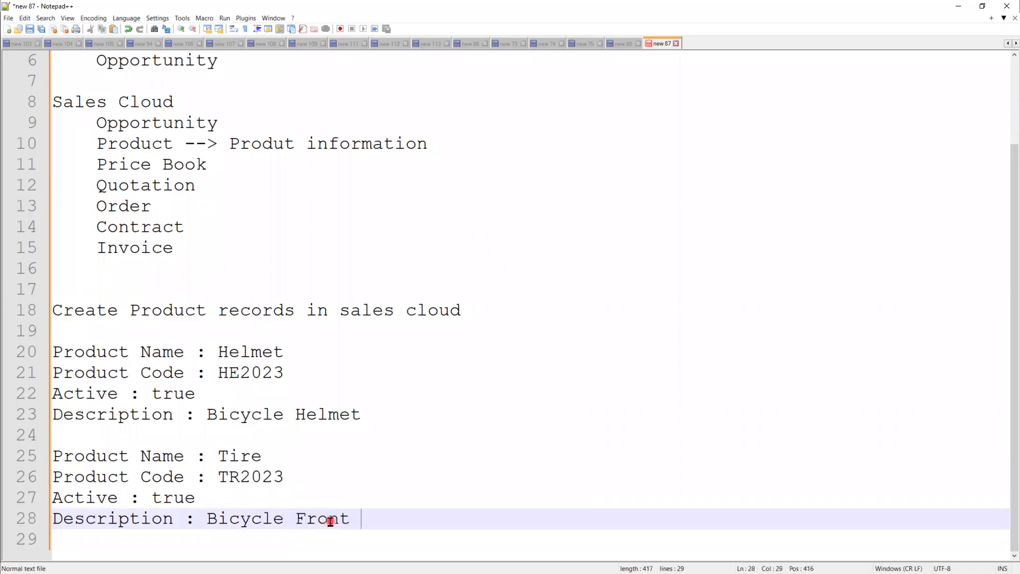
pyautogui.write('and back t')
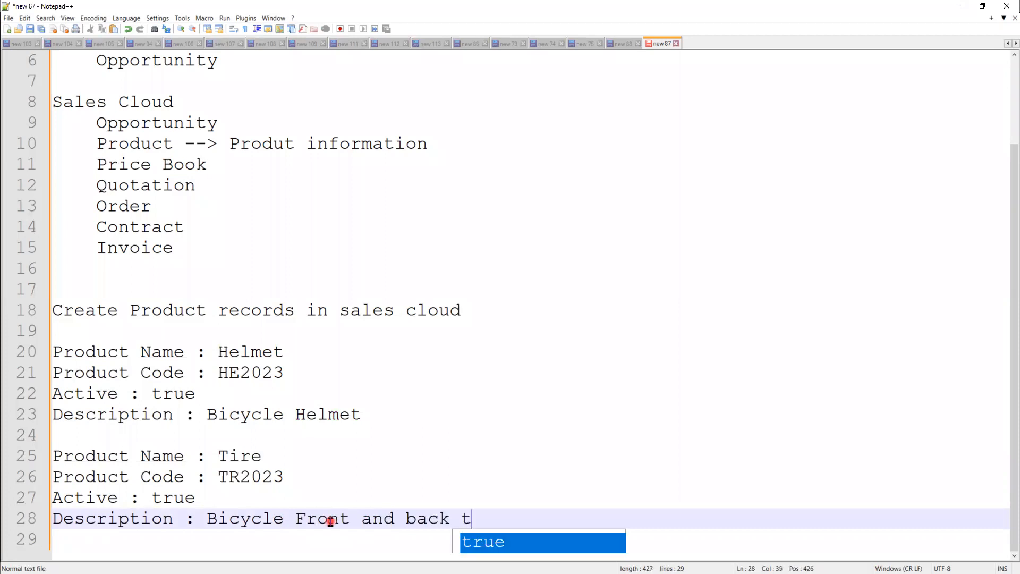
pyautogui.write('ires')
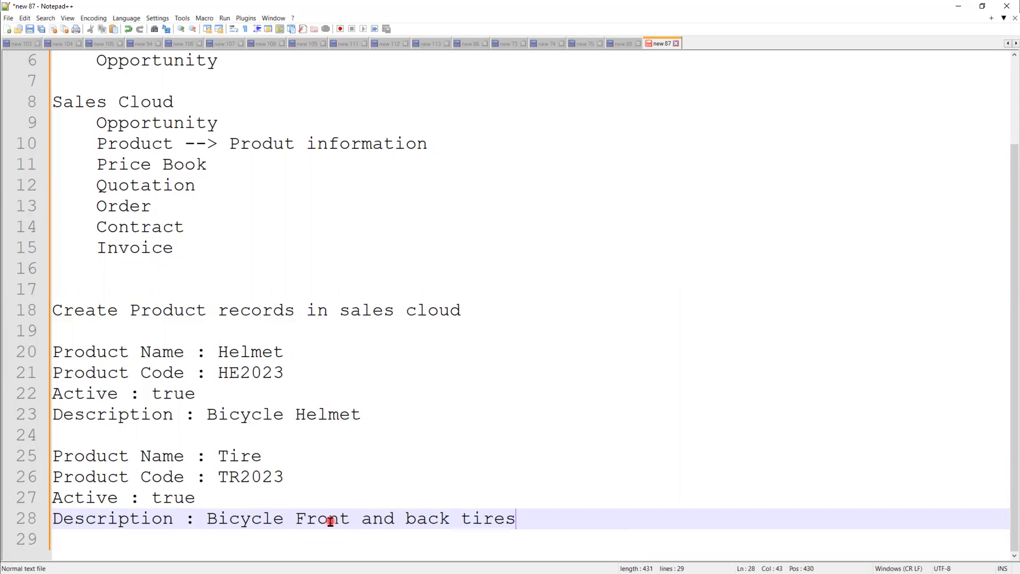
# Duplicate the four-line Tire product entry below the original, separated by one blank line.
pyautogui.press('Return')
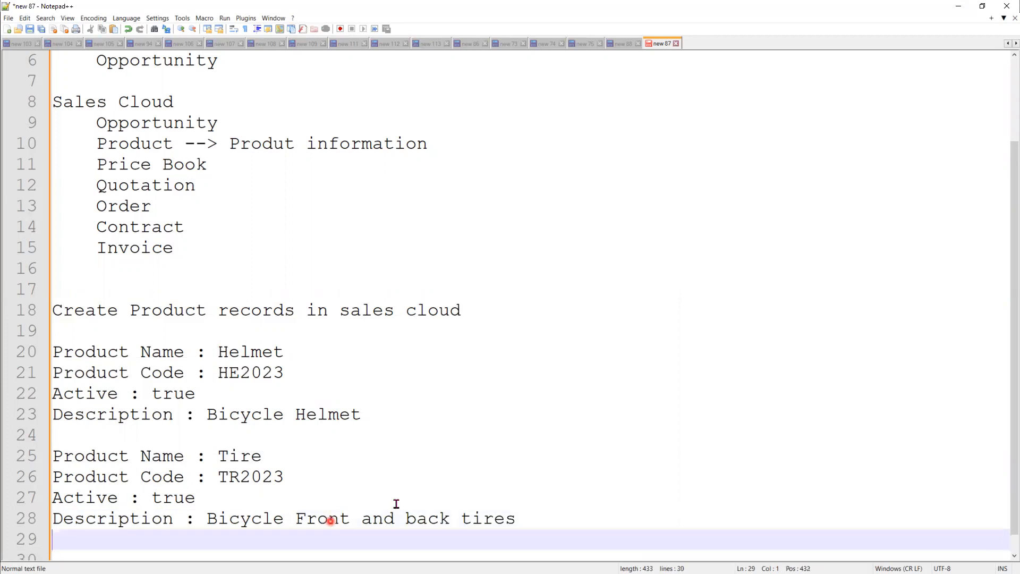
pyautogui.scroll(-1, 551, 494)
pyautogui.moveTo(550, 495); pyautogui.dragTo(29, 431)
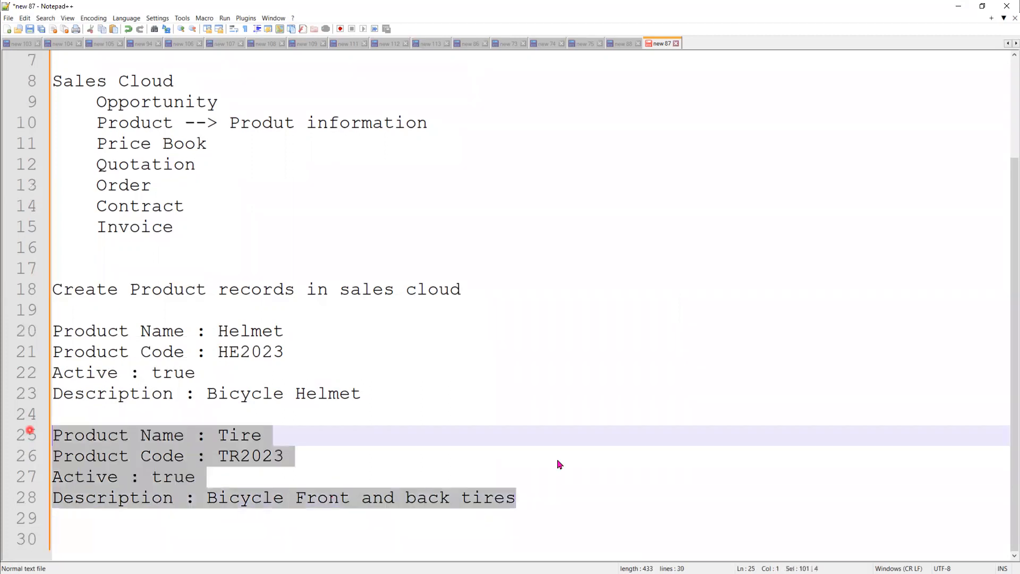
pyautogui.hotkey('ctrl', 'c')
pyautogui.click(914, 508)
pyautogui.press('Return')
pyautogui.press('Return')
pyautogui.hotkey('ctrl', 'v')
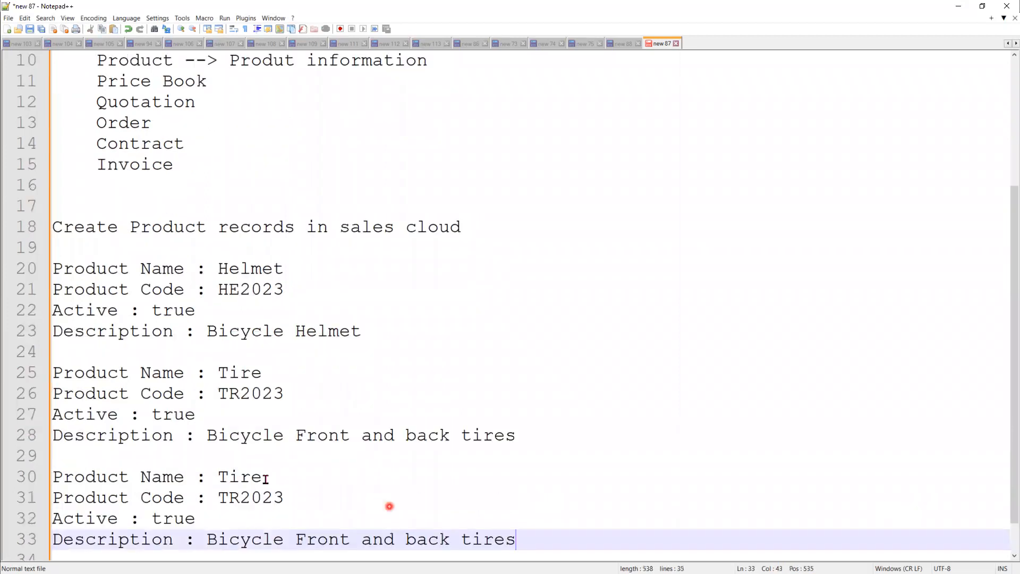
# Change the duplicated Tire entry's product name to Pedal and its product code to Pl2023.
pyautogui.doubleClick(231, 480)
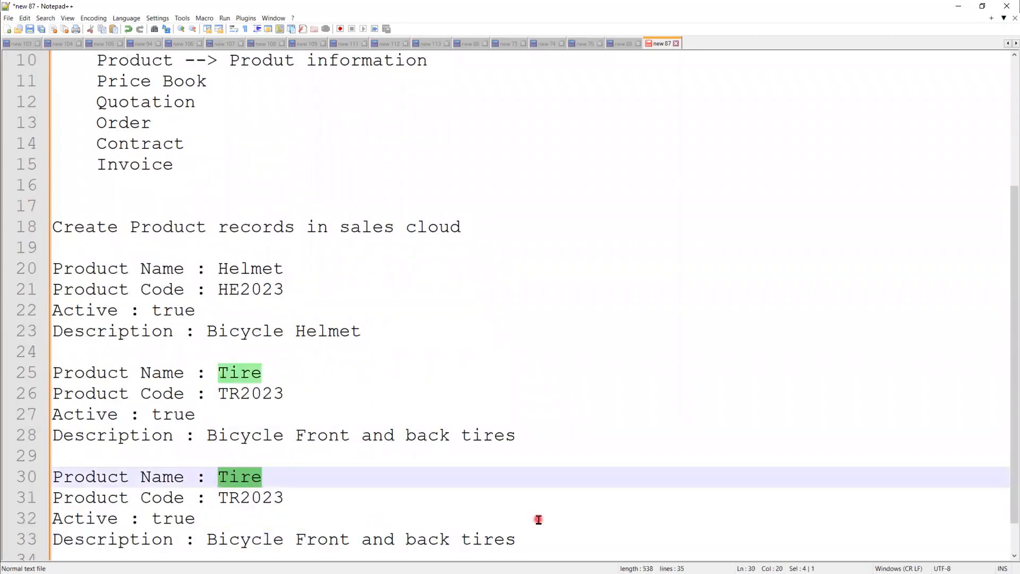
pyautogui.write('pedal')
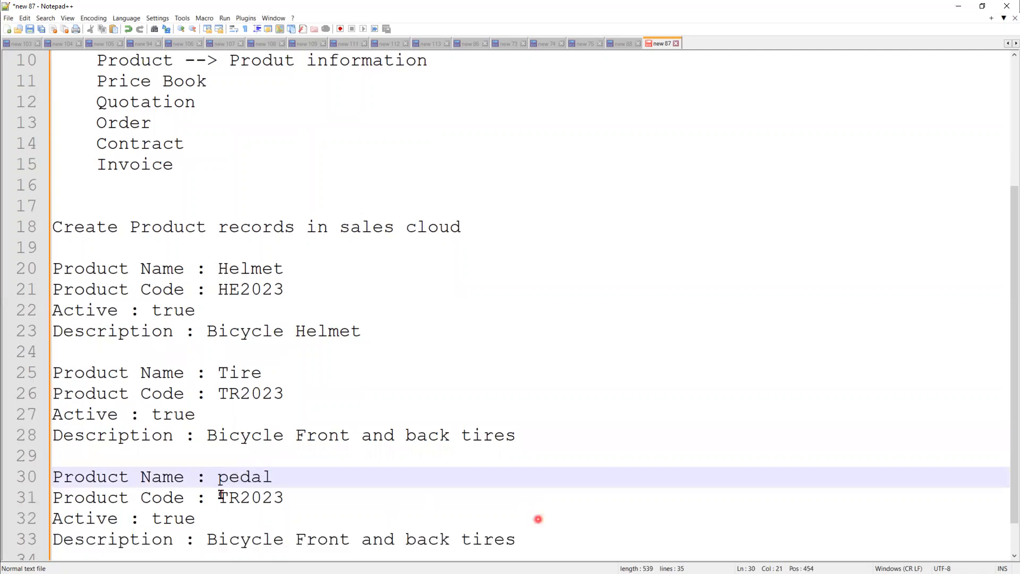
pyautogui.moveTo(240, 497); pyautogui.dragTo(219, 495)
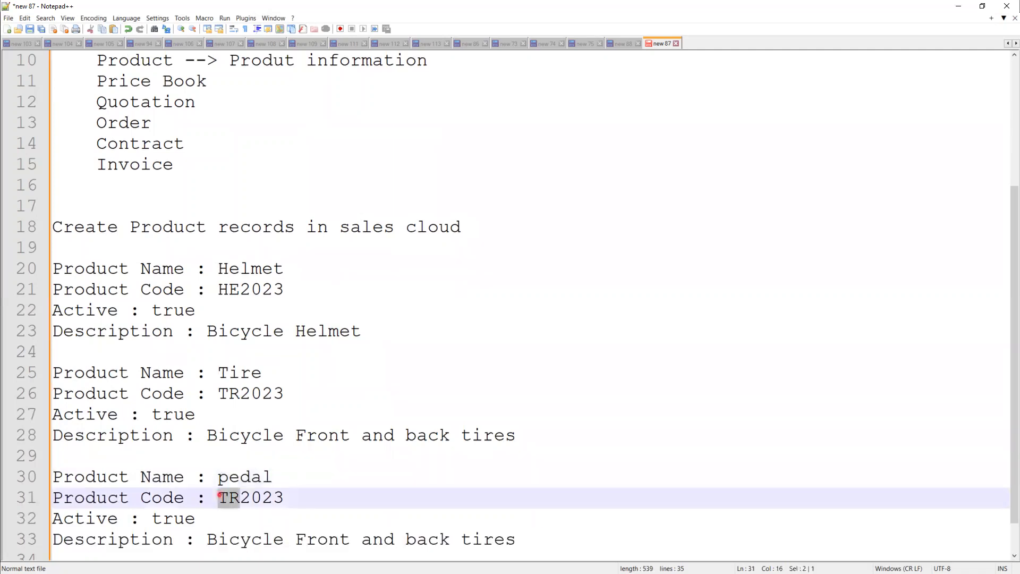
pyautogui.write('P')
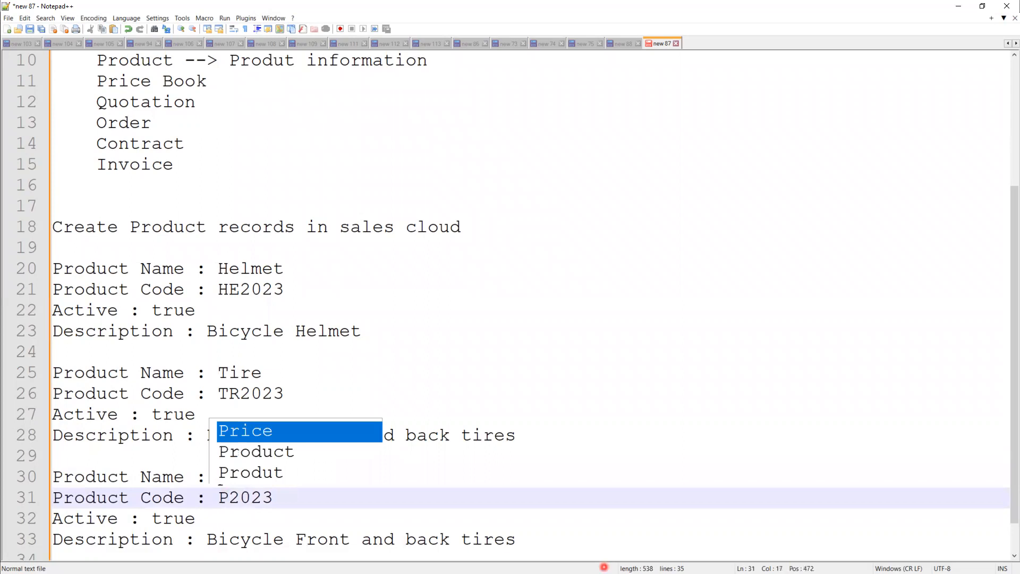
pyautogui.write('l')
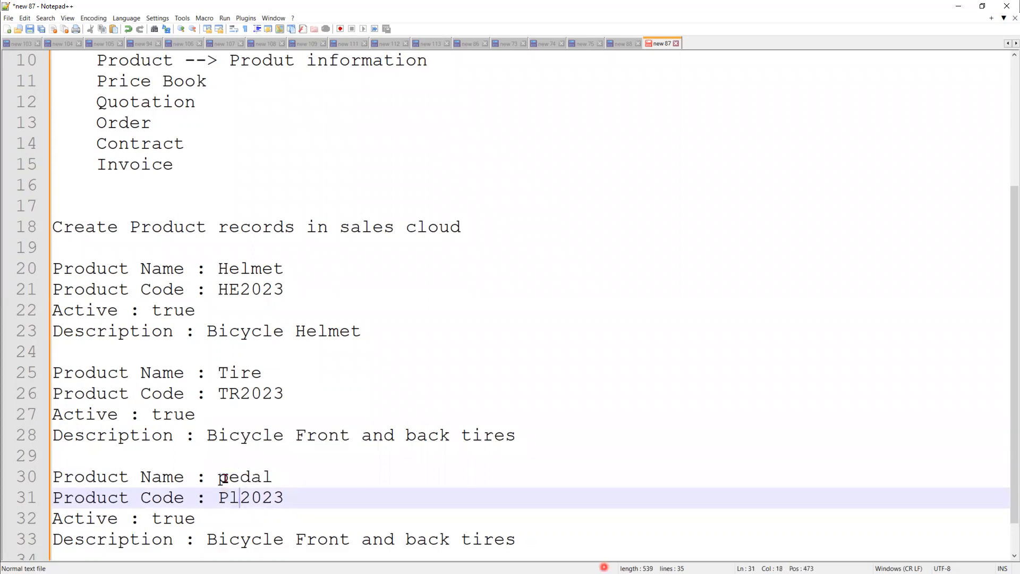
pyautogui.click(215, 477)
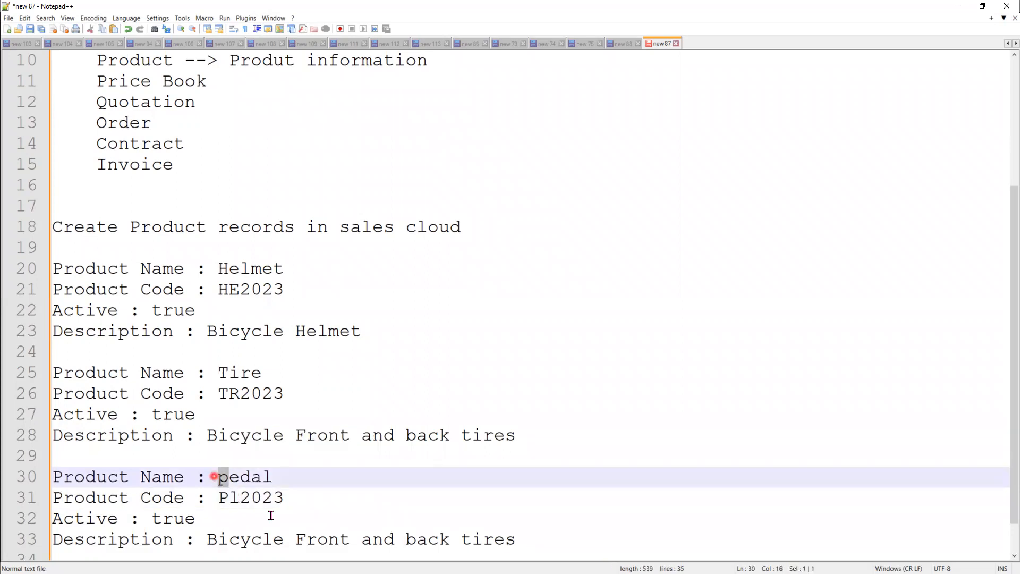
pyautogui.press('Delete')
pyautogui.write('P')
# Change the Pedal entry's description to "Bicycle Pedal".
pyautogui.click(296, 539)
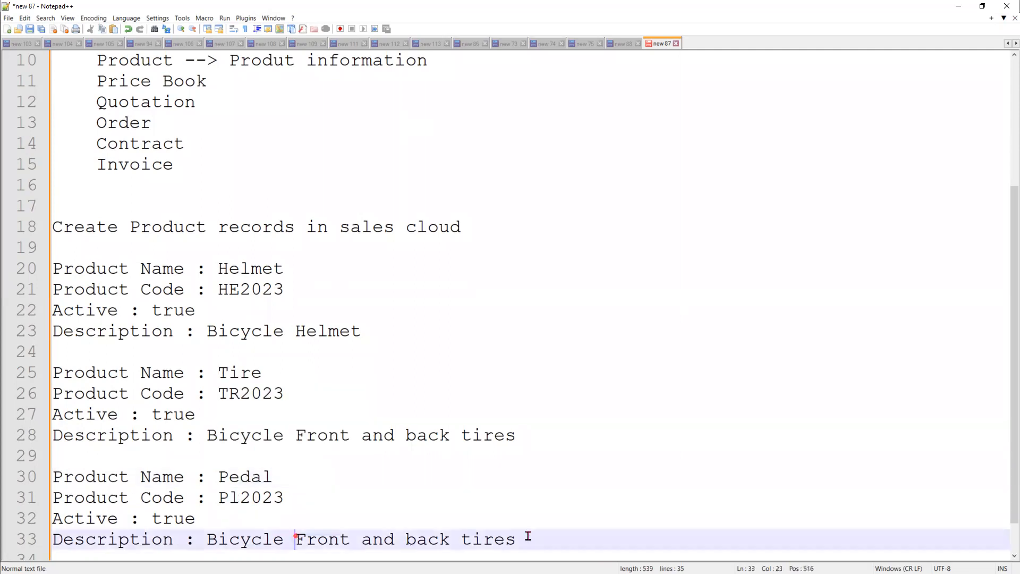
pyautogui.keyDown('shift'); pyautogui.click(528, 536); pyautogui.keyUp('shift')
pyautogui.write('Pedal')
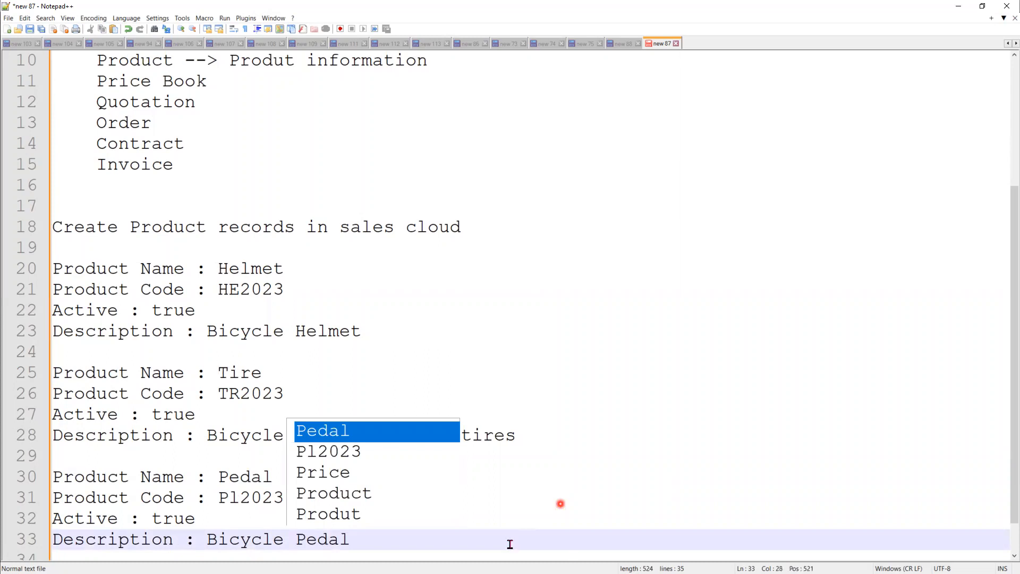
# Duplicate the four-line Pedal product entry below the original, separated by one blank line.
pyautogui.click(581, 553)
pyautogui.keyDown('shift'); pyautogui.click(252, 481); pyautogui.keyUp('shift')
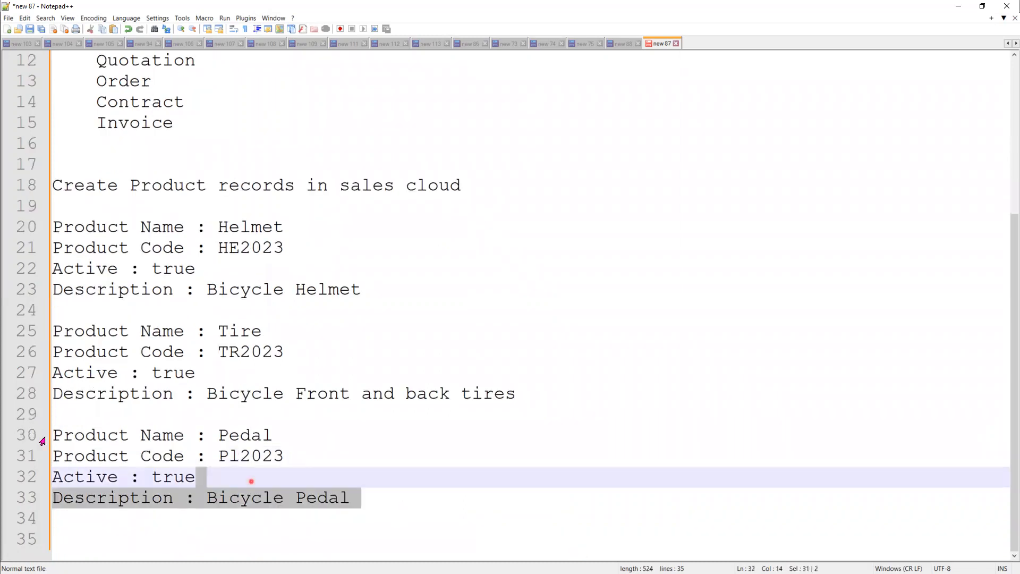
pyautogui.keyDown('shift'); pyautogui.click(42, 441); pyautogui.keyUp('shift')
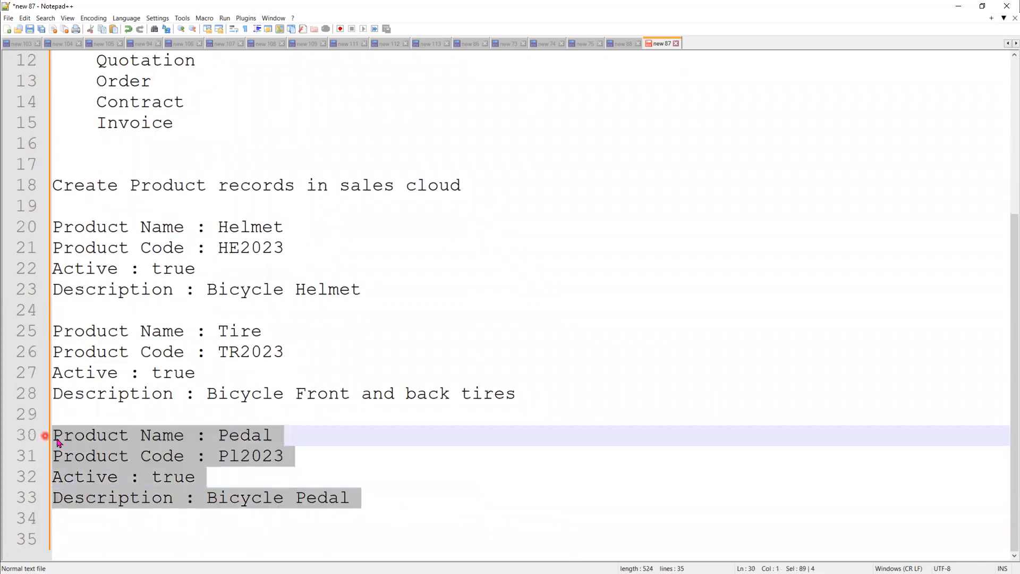
pyautogui.click(466, 507)
pyautogui.press('Return')
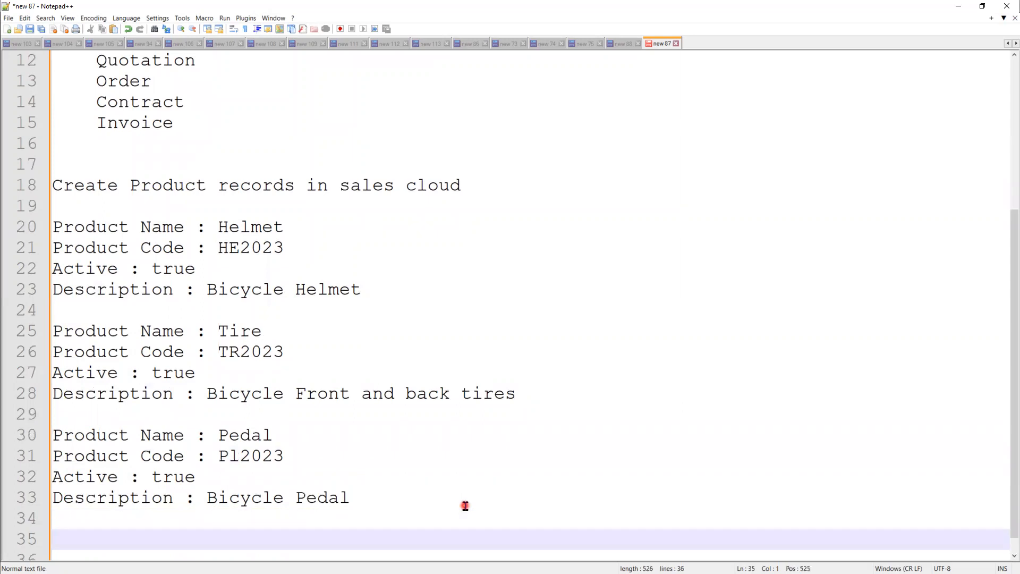
pyautogui.hotkey('ctrl', 'v')
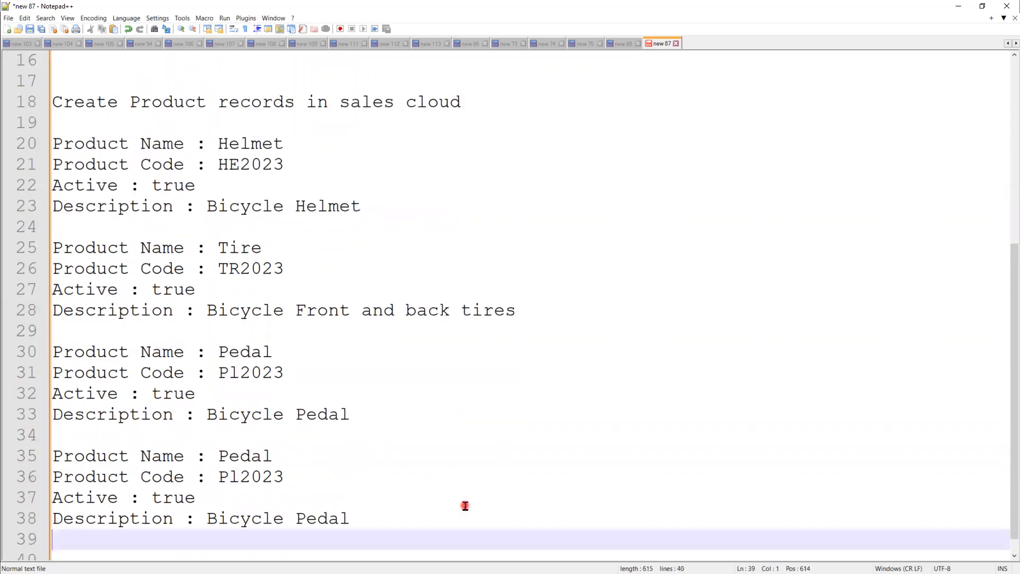
pyautogui.scroll(-1, 465, 505)
pyautogui.click(161, 525)
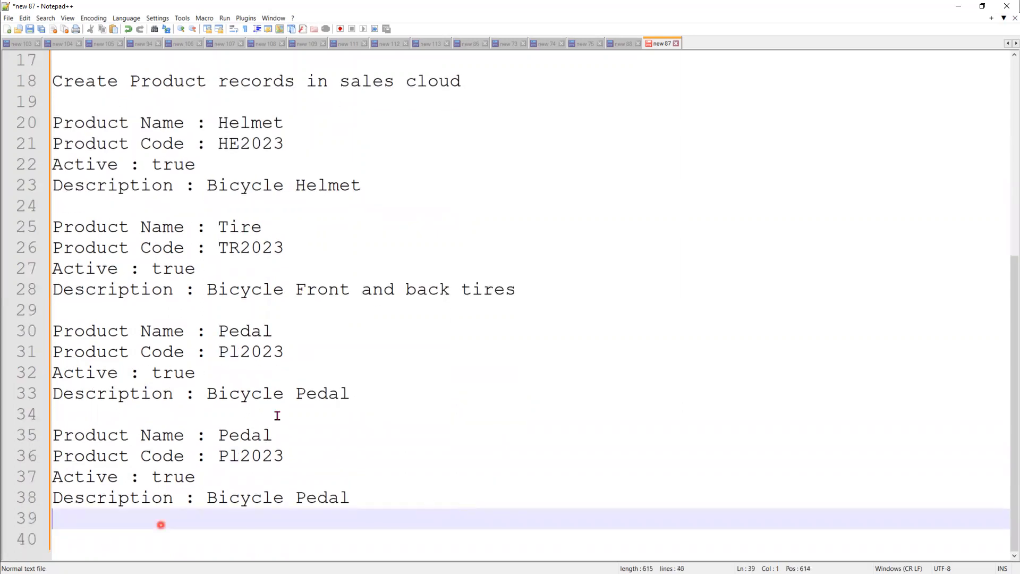
# Change the duplicated Pedal entry's product name to Handlebar and its product code to HA2023.
pyautogui.doubleClick(243, 435)
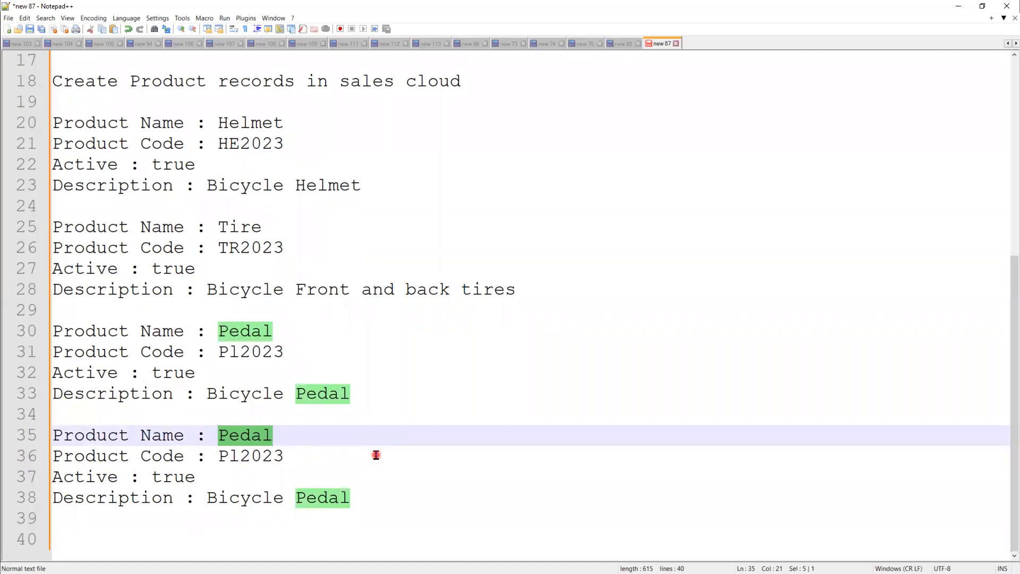
pyautogui.write('Handle')
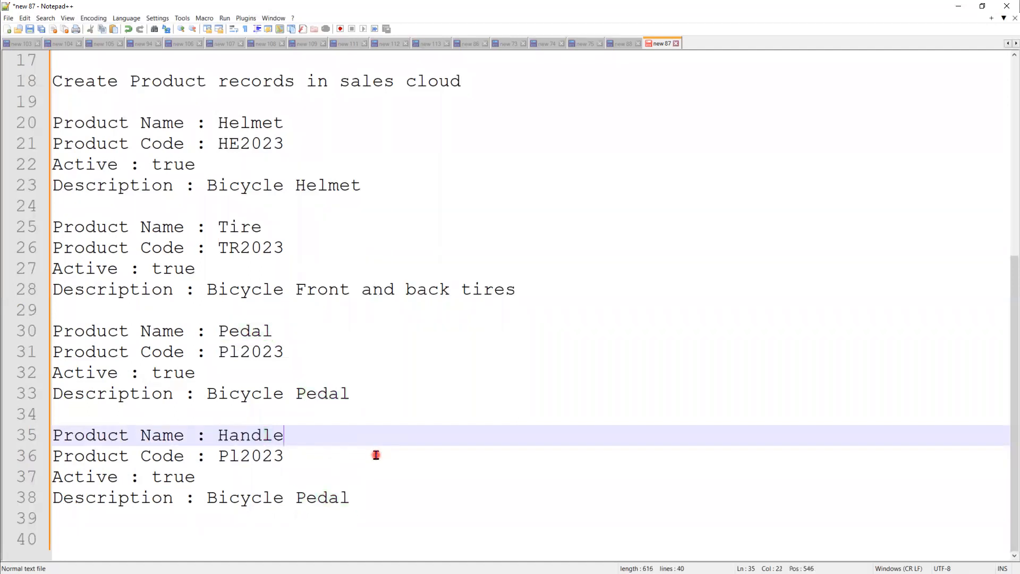
pyautogui.write('bar')
pyautogui.doubleClick(233, 462)
pyautogui.hotkey('shift', 'Right')
pyautogui.hotkey('shift', 'Right')
pyautogui.write('HA')
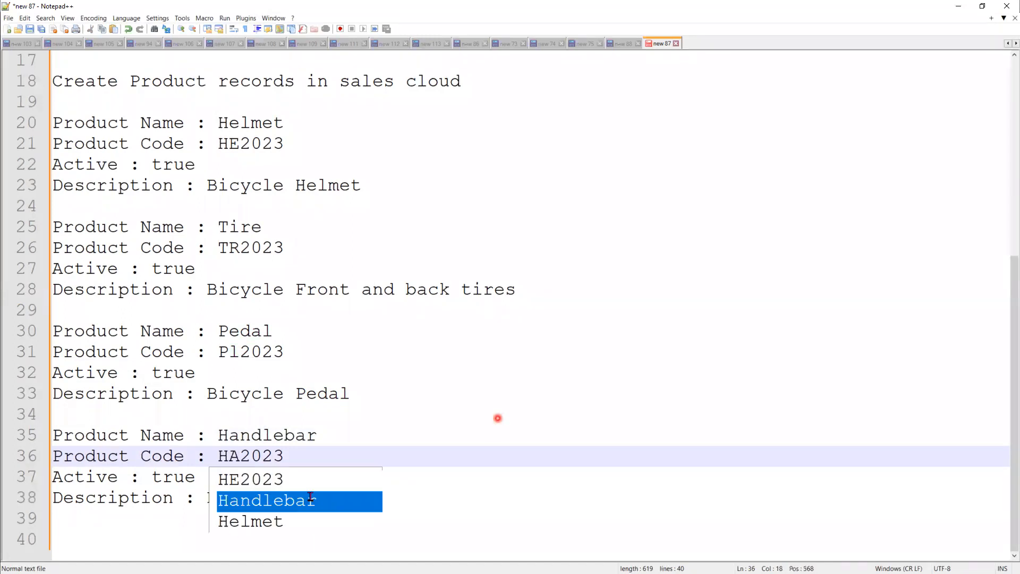
pyautogui.click(498, 419)
# Change the Handlebar entry's description to "Bicycle Handlebars".
pyautogui.doubleClick(311, 500)
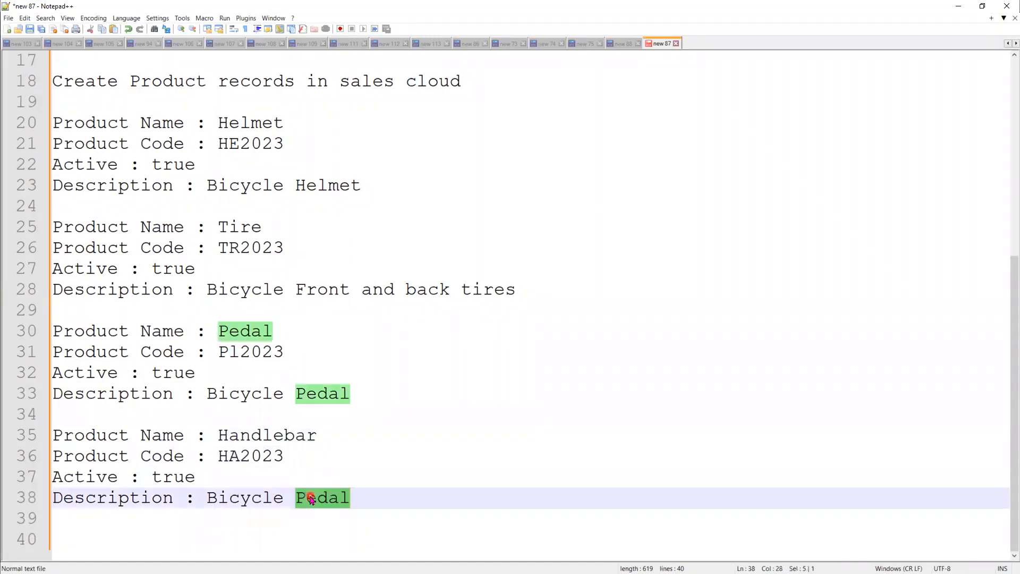
pyautogui.write('Ha')
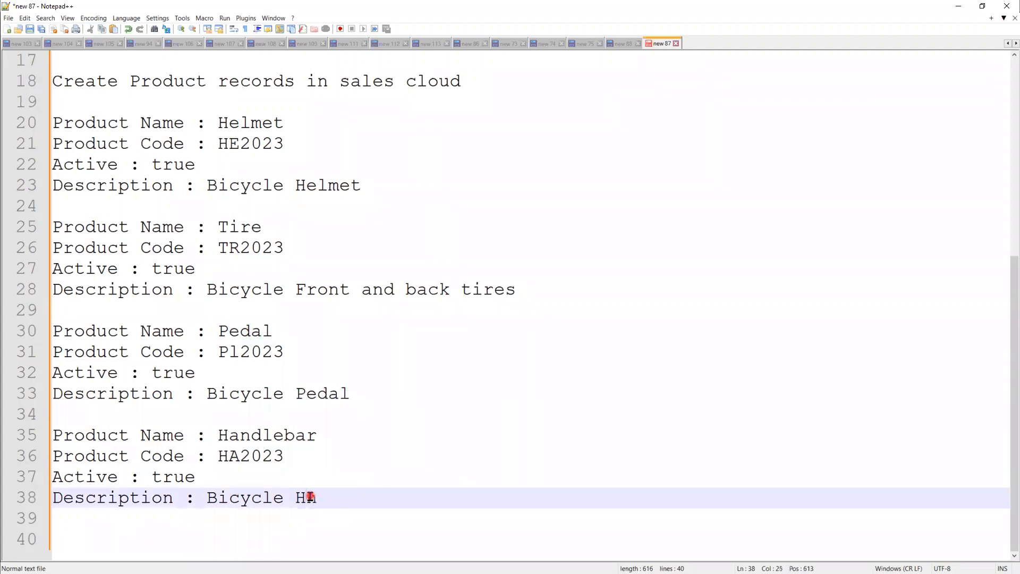
pyautogui.write('ndlebar')
pyautogui.write('a')
pyautogui.press('BackSpace')
pyautogui.write('s')
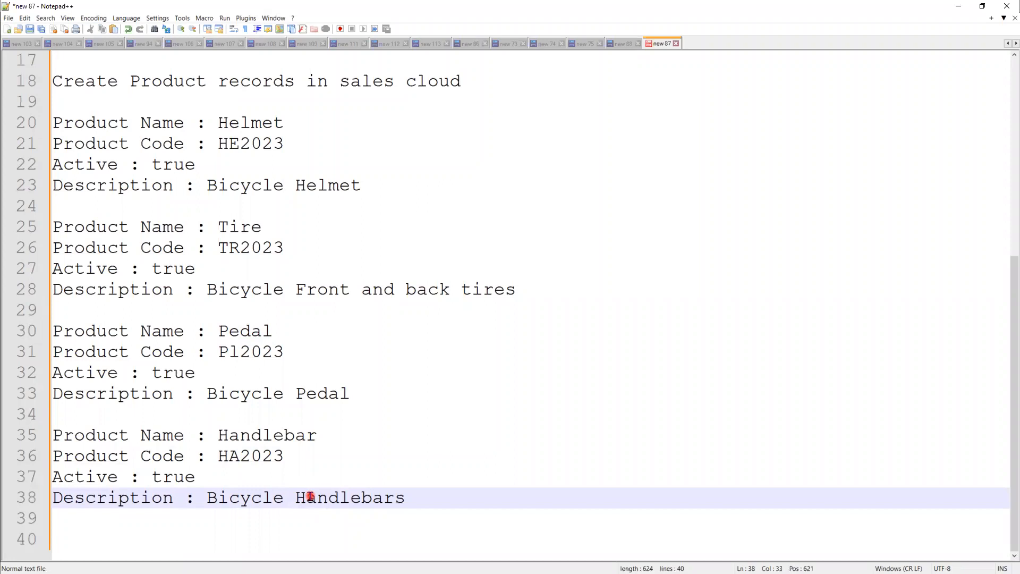
# Duplicate the four-line Handlebar product entry below the original, separated by one blank line.
pyautogui.press('Return')
pyautogui.press('Return')
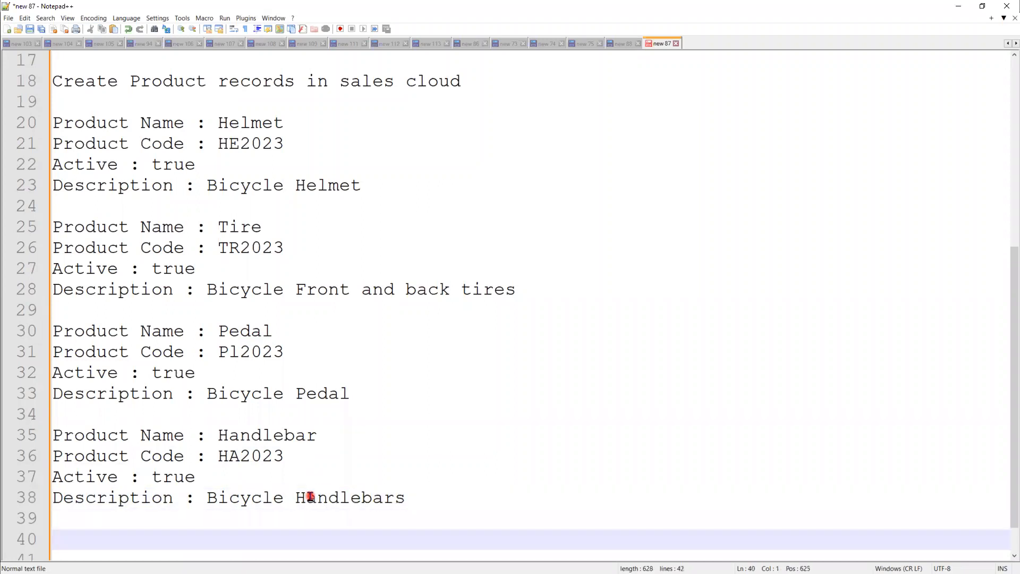
pyautogui.scroll(-1, 311, 497)
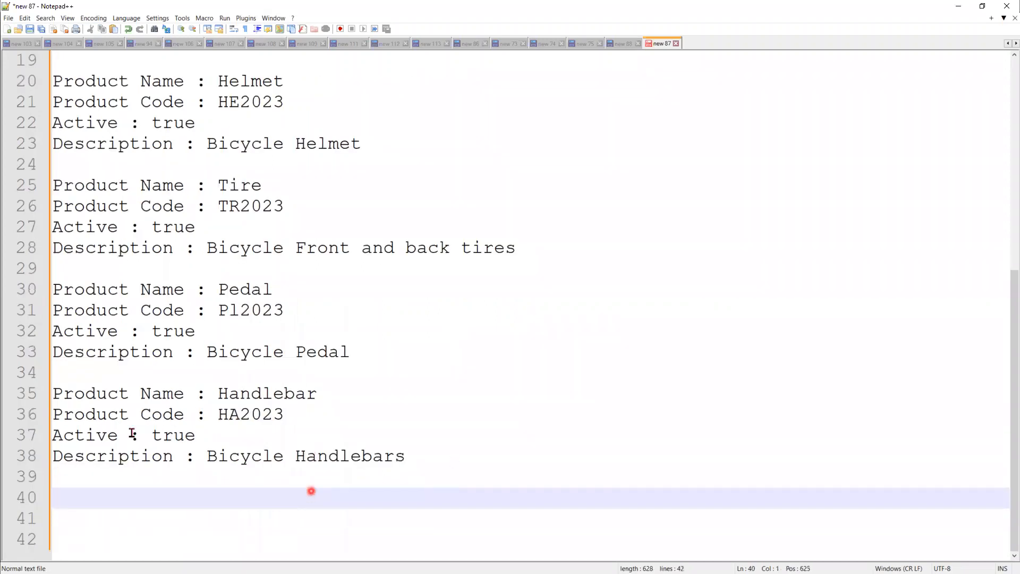
pyautogui.click(451, 456)
pyautogui.keyDown('shift'); pyautogui.click(45, 393); pyautogui.keyUp('shift')
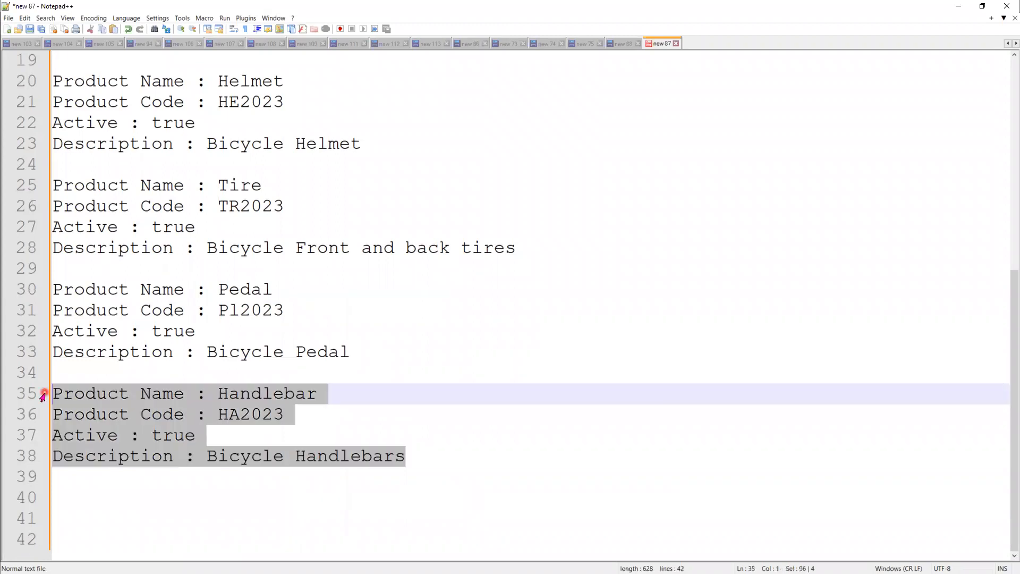
pyautogui.click(66, 505)
pyautogui.hotkey('ctrl', 'v')
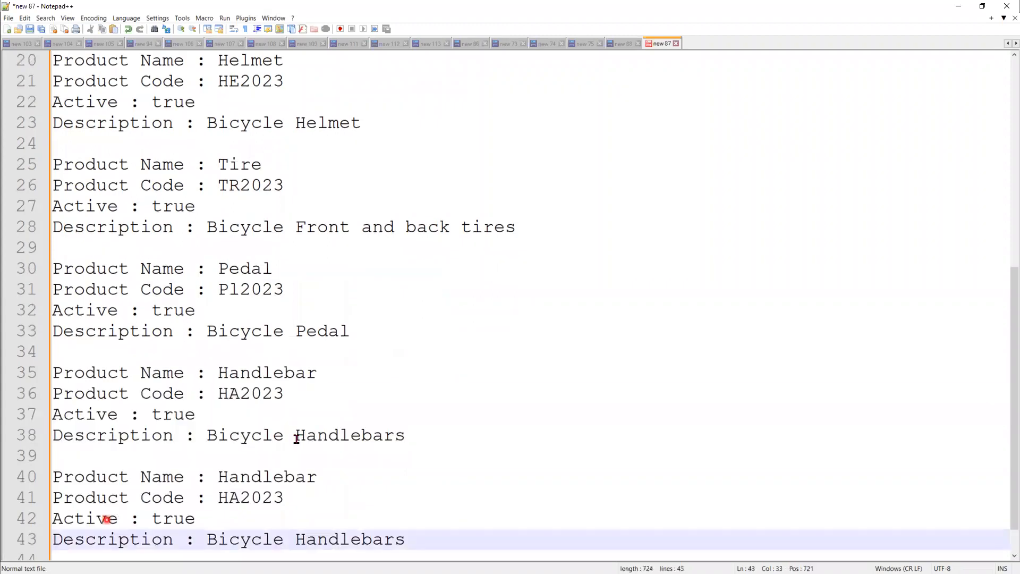
# Change the last duplicated Handlebar entry's product name to Brake.
pyautogui.scroll(-1, 296, 436)
pyautogui.click(297, 437)
pyautogui.doubleClick(297, 437)
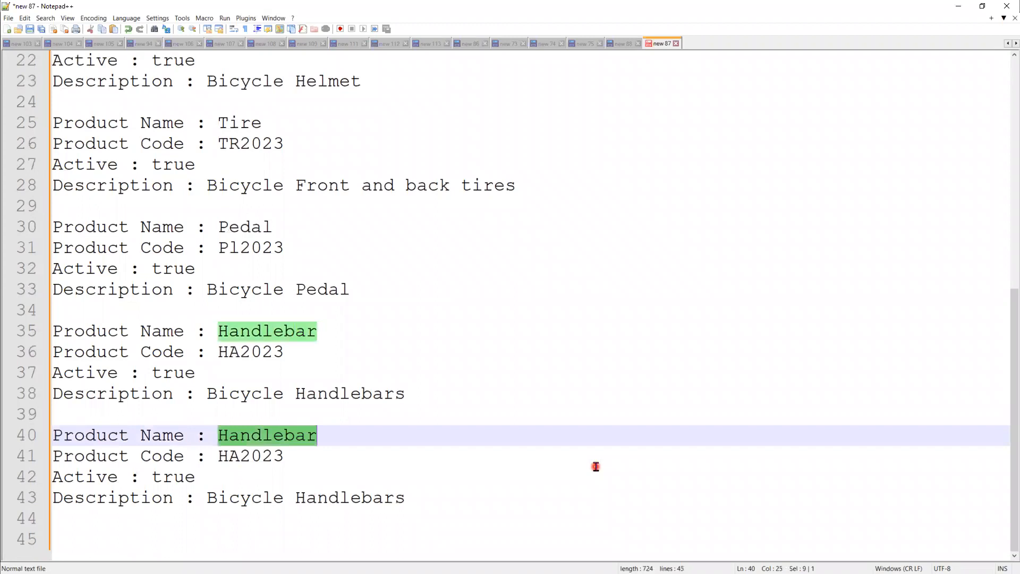
pyautogui.write('Brake')
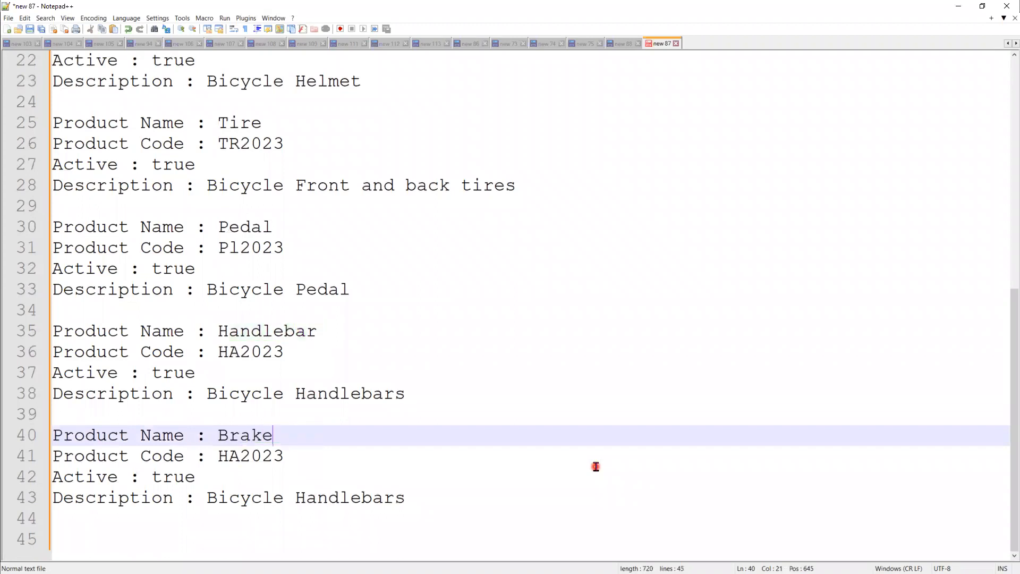
# Set the last entry's product name to "Seat rails" and its product code to SR2023.
pyautogui.doubleClick(255, 437)
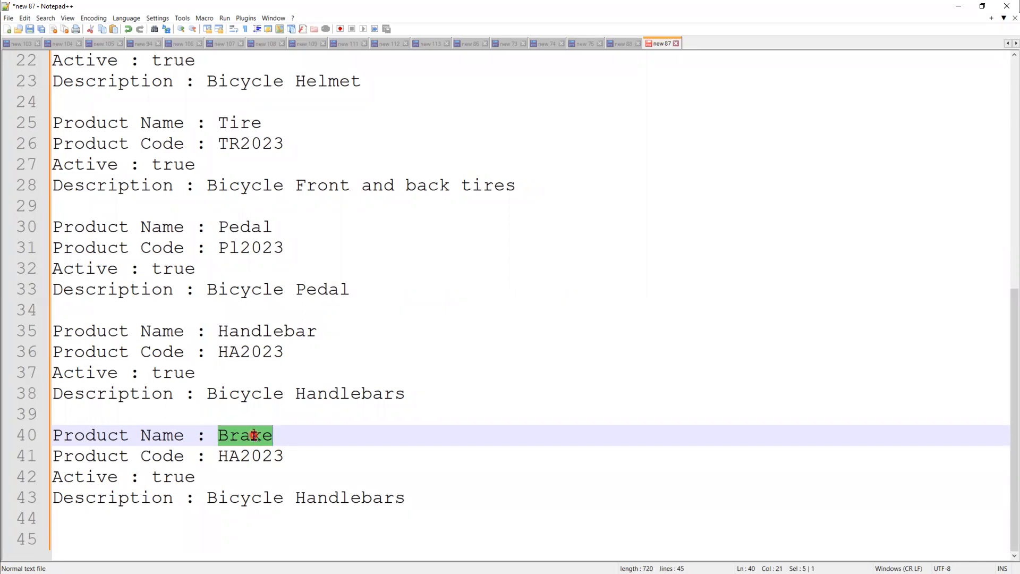
pyautogui.write('Seat')
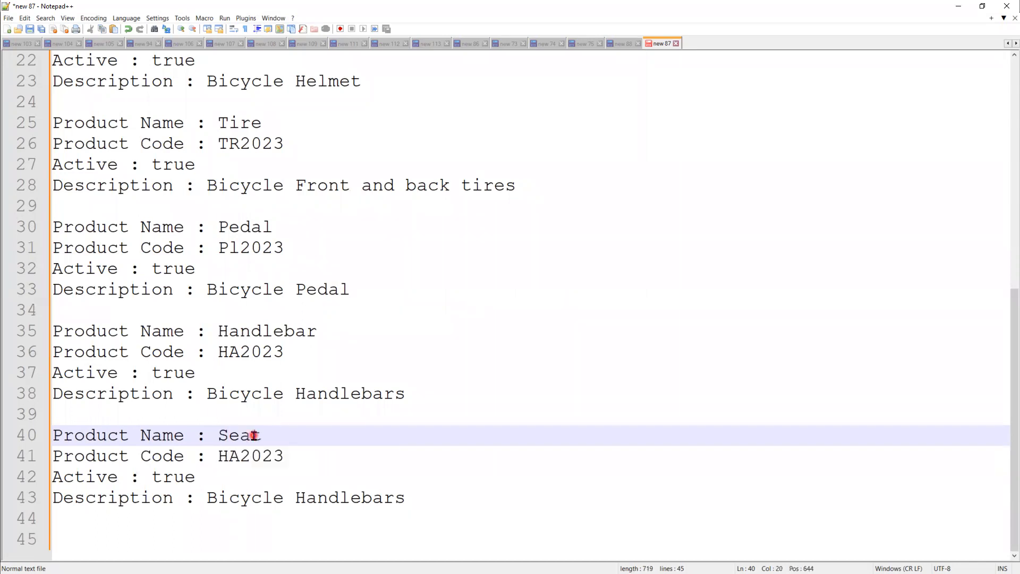
pyautogui.write(' r')
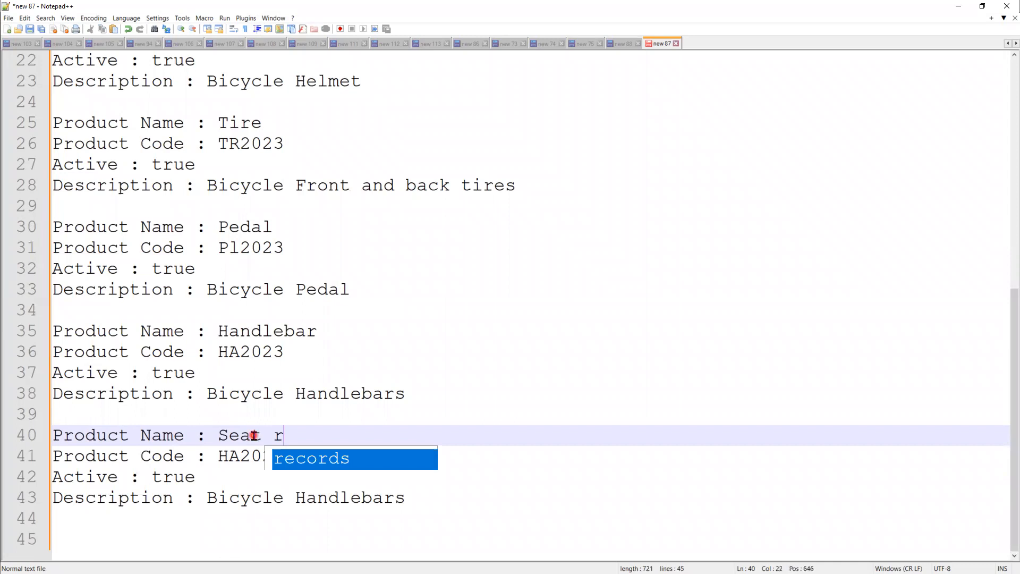
pyautogui.write('ails')
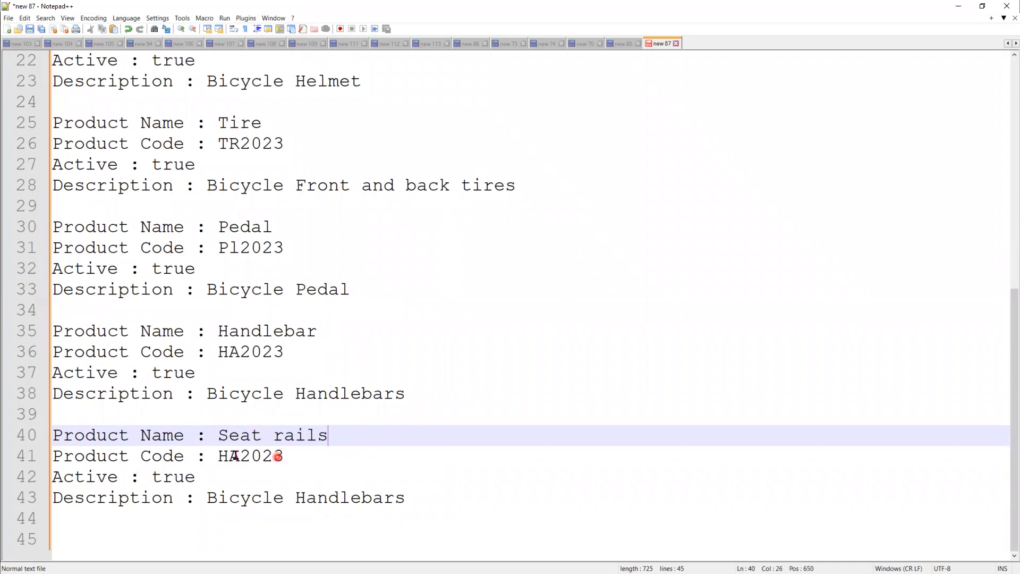
pyautogui.moveTo(220, 456); pyautogui.dragTo(236, 455)
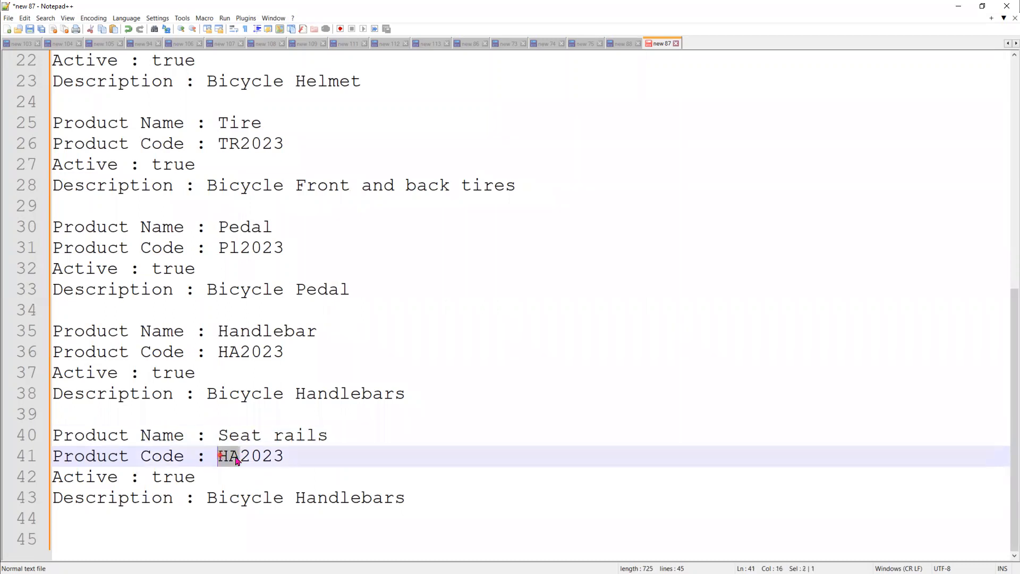
pyautogui.write('SR')
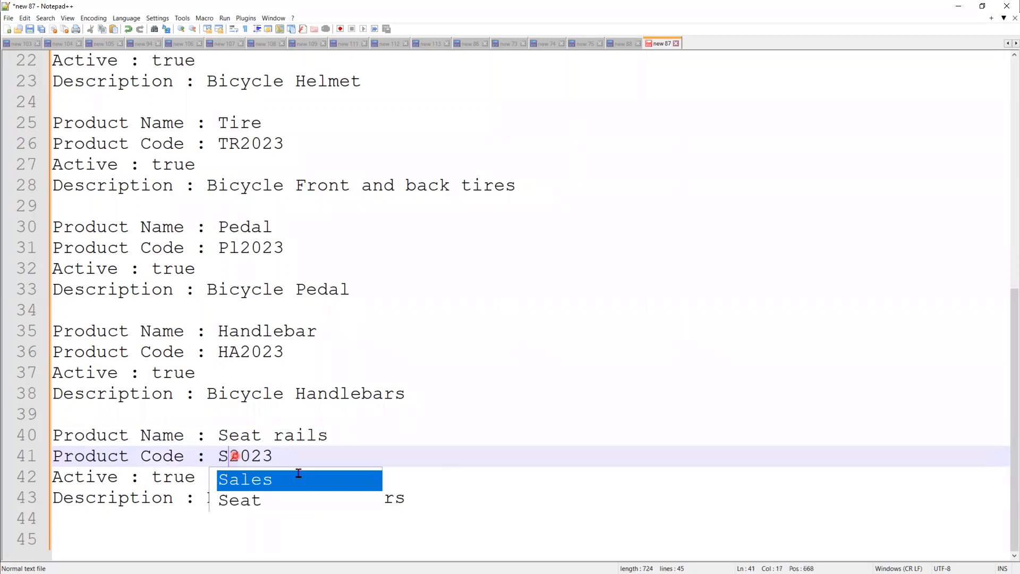
pyautogui.click(377, 481)
# Change the Seat rails entry's description to "Bicycle Sear rails".
pyautogui.doubleClick(325, 502)
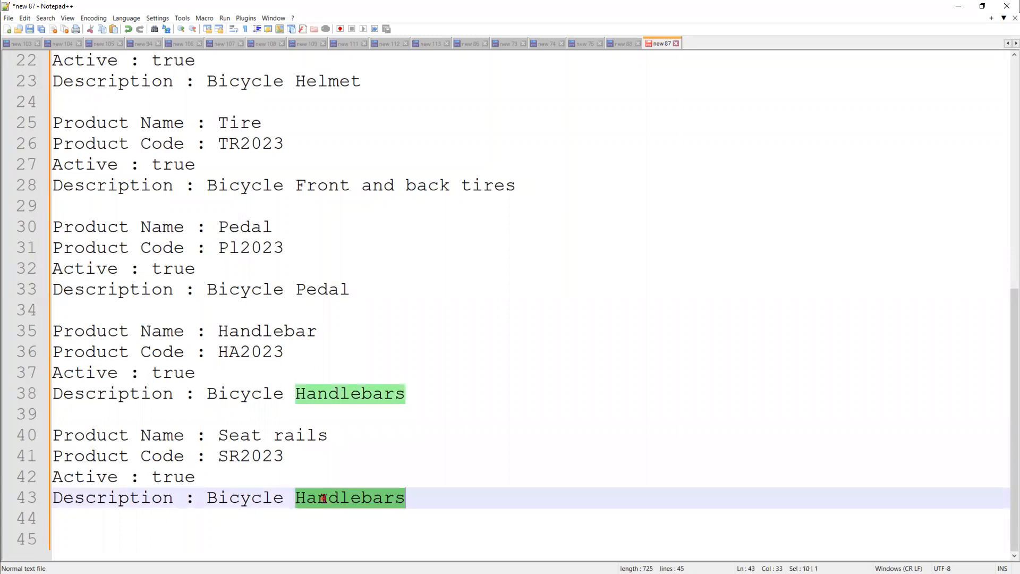
pyautogui.write('S')
pyautogui.write('wa')
pyautogui.press('BackSpace')
pyautogui.press('BackSpace')
pyautogui.write('ear')
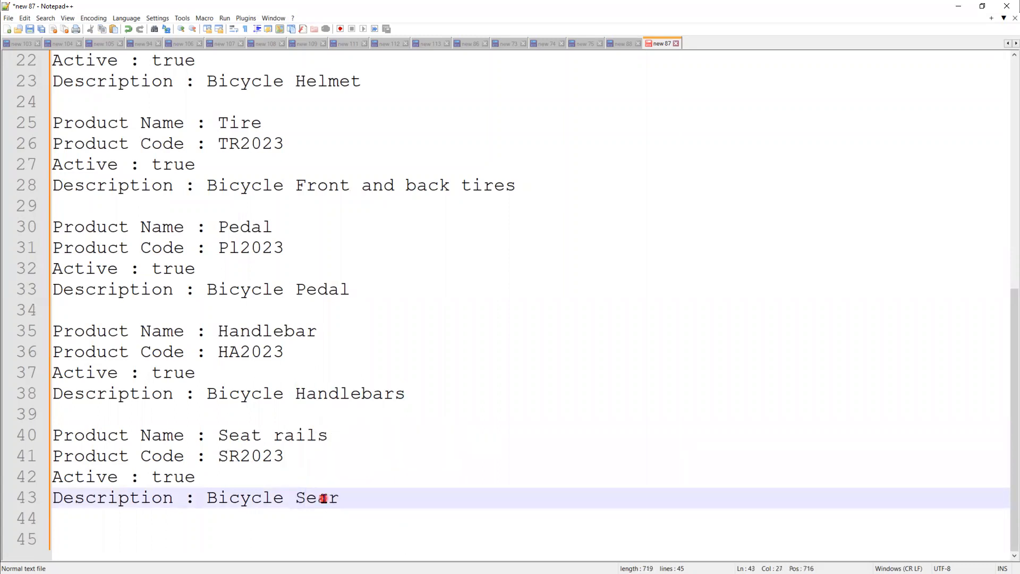
pyautogui.write(' rails')
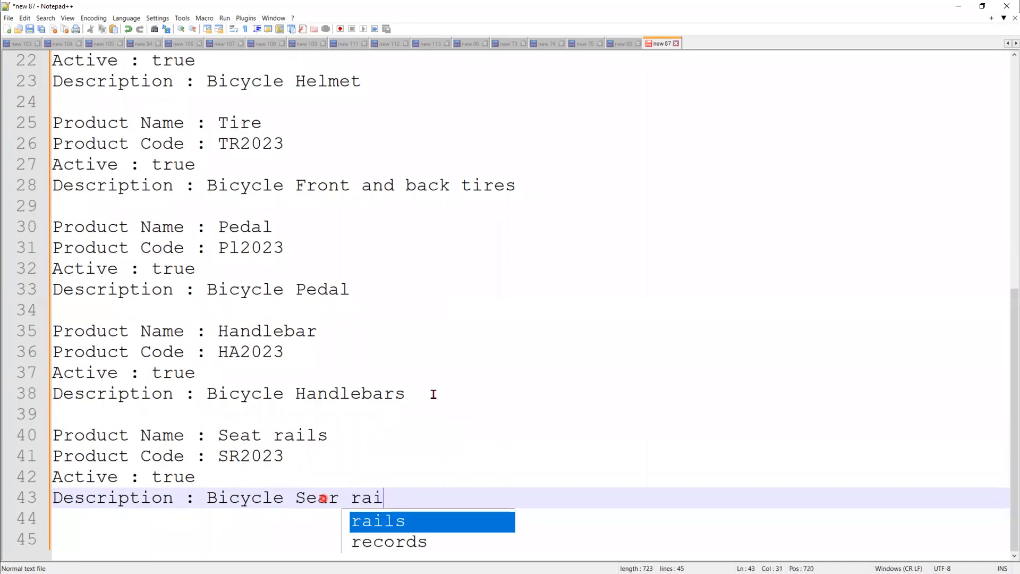
pyautogui.click(433, 394)
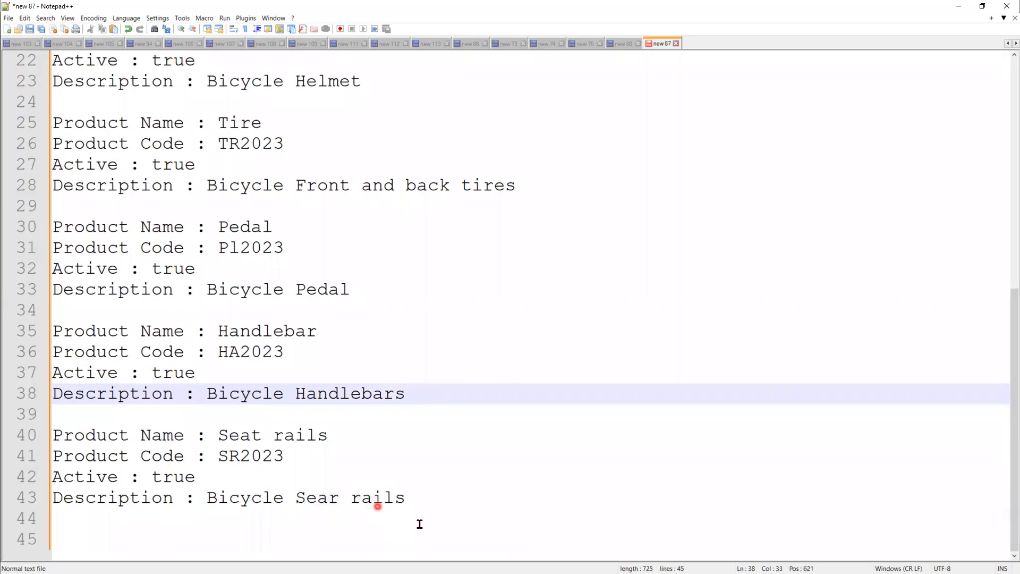
pyautogui.scroll(2, 419, 524)
pyautogui.scroll(-1, 420, 524)
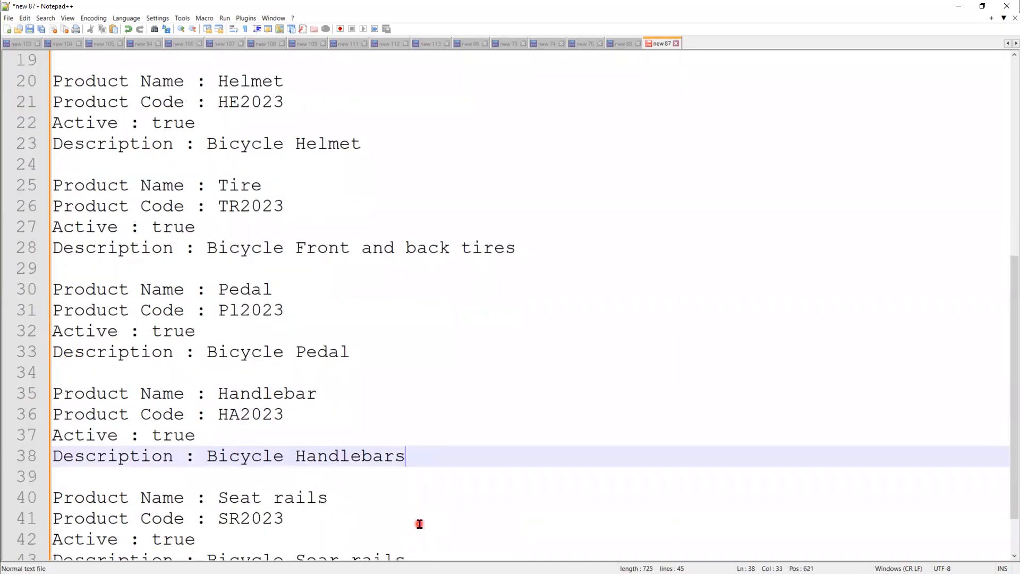
pyautogui.scroll(-1, 420, 524)
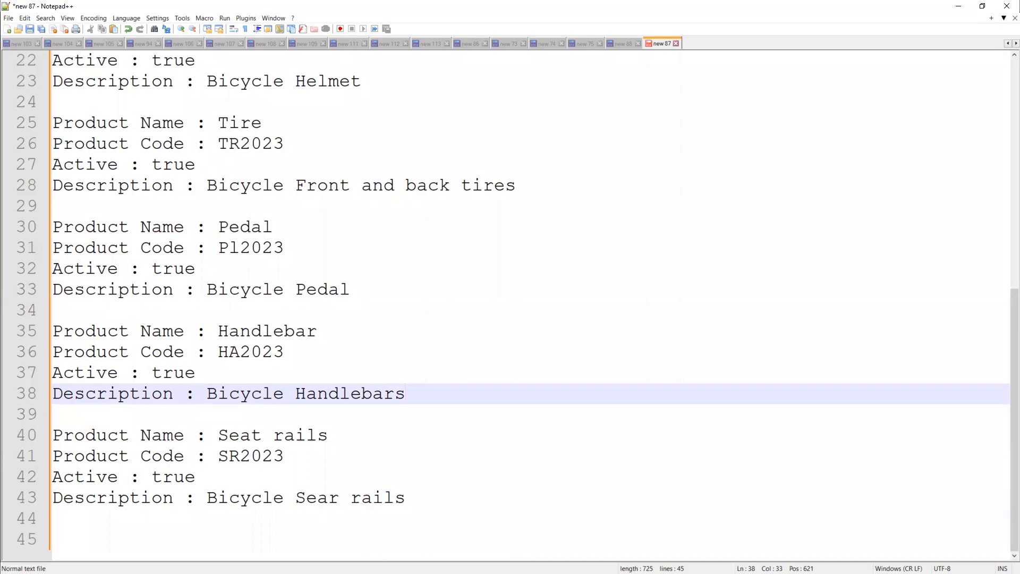
pyautogui.hotkey('alt', 'Tab')
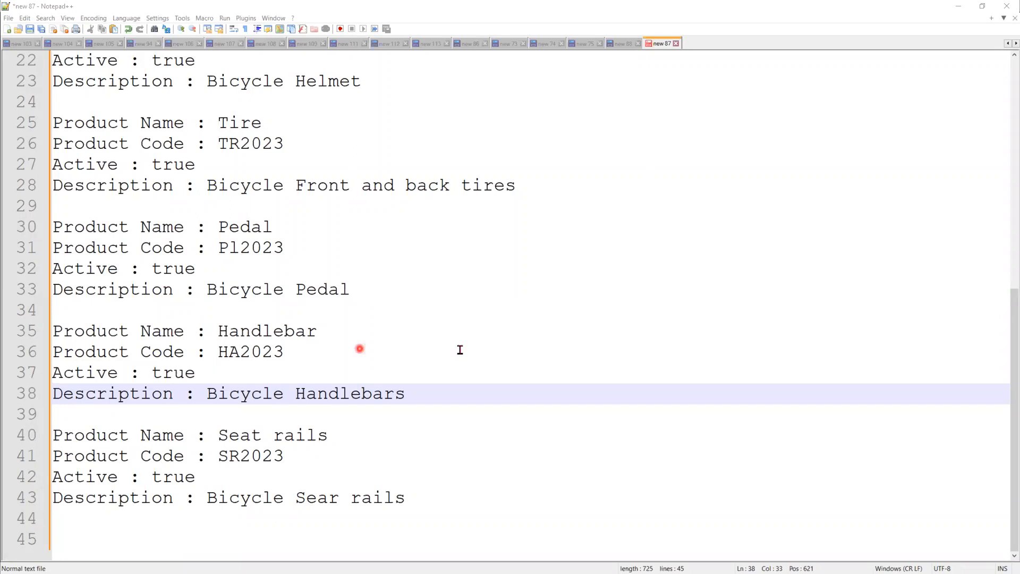
pyautogui.scroll(2, 460, 349)
pyautogui.scroll(-2, 460, 349)
# Duplicate the four-line Seat rails product entry below the original, separated by two blank lines.
pyautogui.moveTo(406, 498); pyautogui.dragTo(38, 436)
pyautogui.hotkey('ctrl', 'c')
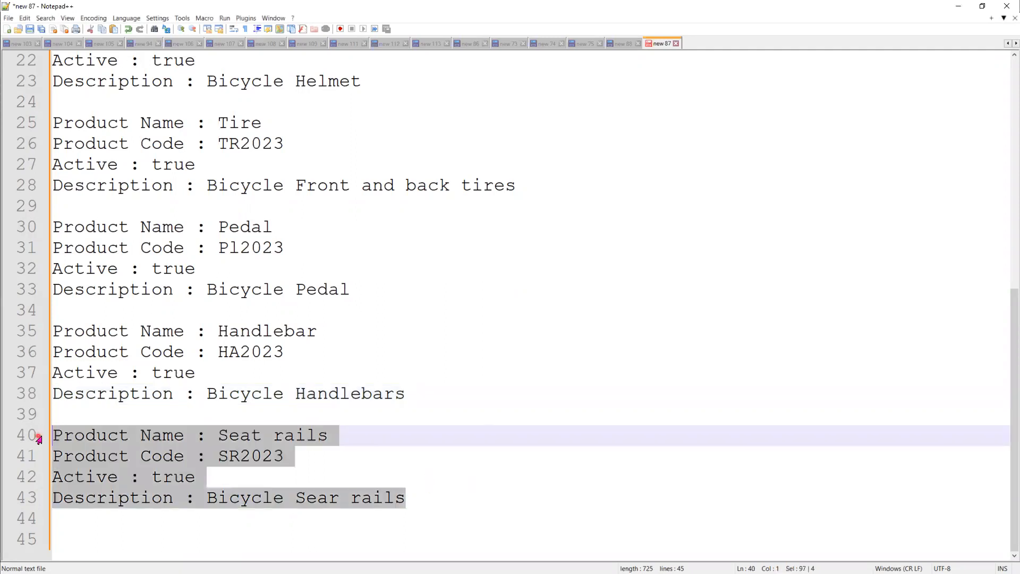
pyautogui.click(429, 494)
pyautogui.press('Return')
pyautogui.press('Return')
pyautogui.press('Return')
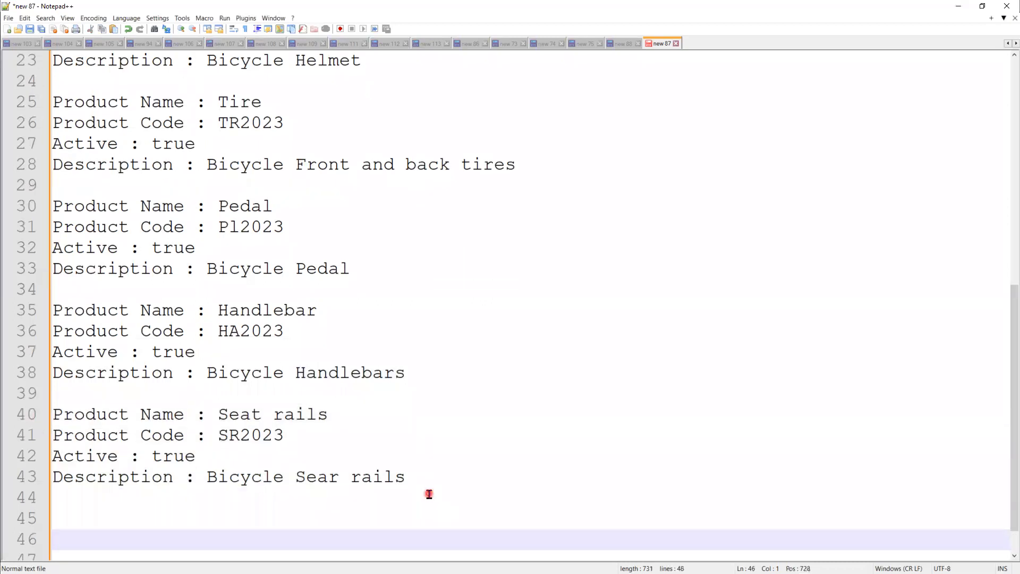
pyautogui.hotkey('ctrl', 'v')
# Set the duplicated Seat rails entry's Active value to false and its product name to "Hand gloves".
pyautogui.doubleClick(181, 515)
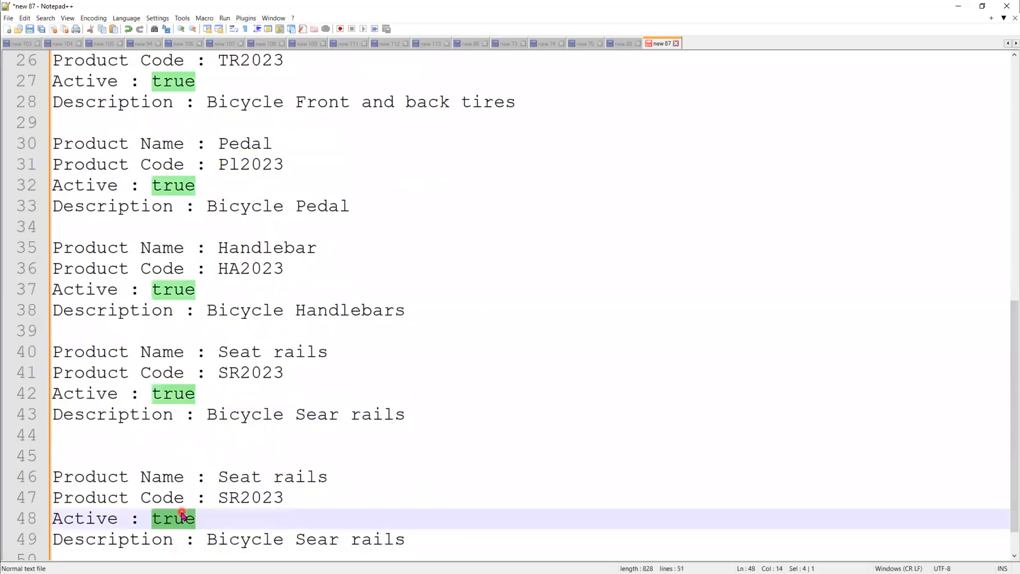
pyautogui.write('false')
pyautogui.click(341, 481)
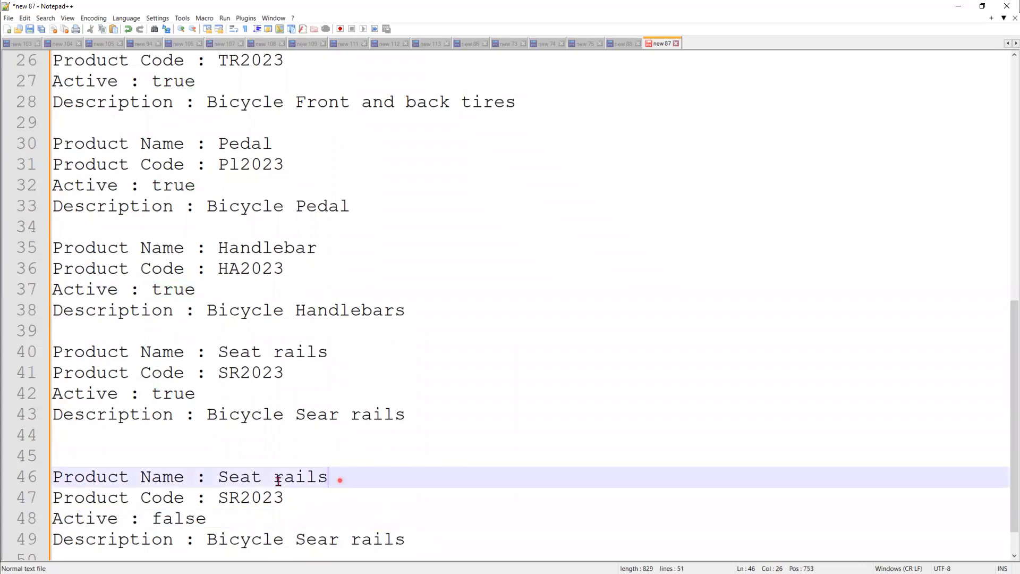
pyautogui.keyDown('shift'); pyautogui.click(224, 480); pyautogui.keyUp('shift')
pyautogui.keyDown('shift'); pyautogui.click(228, 481); pyautogui.keyUp('shift')
pyautogui.keyDown('shift'); pyautogui.click(219, 480); pyautogui.keyUp('shift')
pyautogui.write('Han')
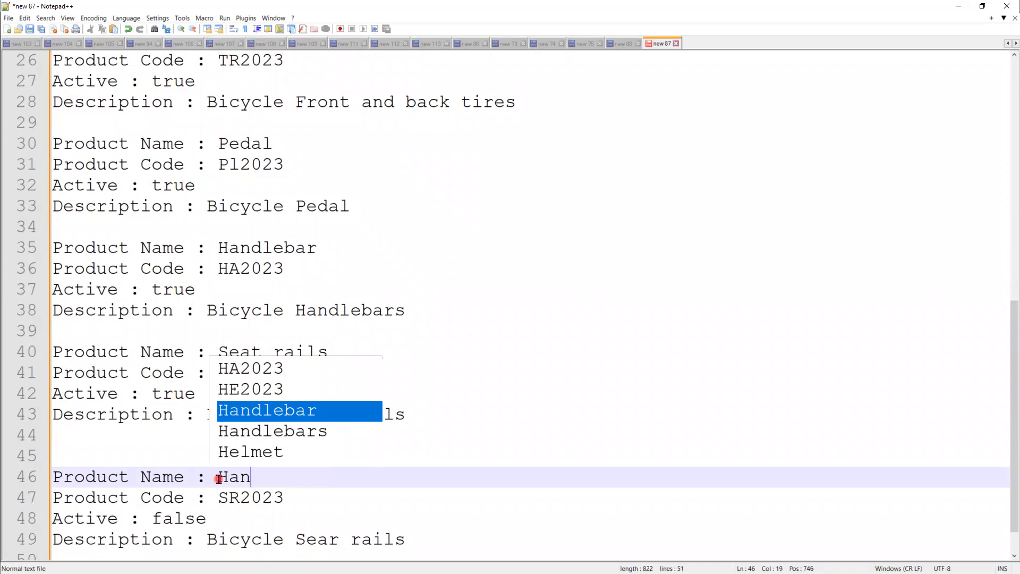
pyautogui.write('d gloves')
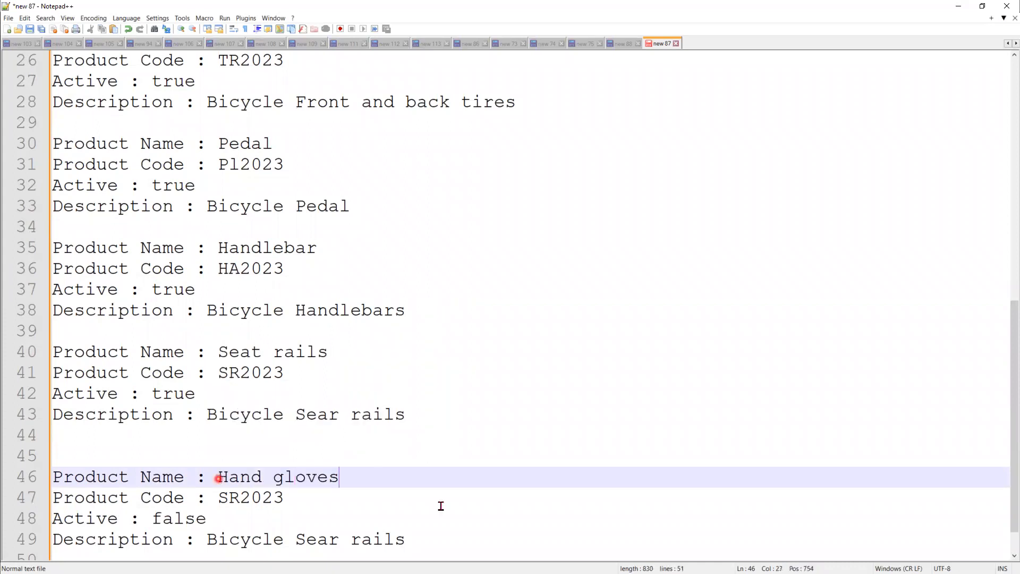
# Change the Hand gloves entry's product code to HG2023 and its description to "Bicycle Hand gloves".
pyautogui.click(241, 499)
pyautogui.keyDown('shift'); pyautogui.click(220, 498); pyautogui.keyUp('shift')
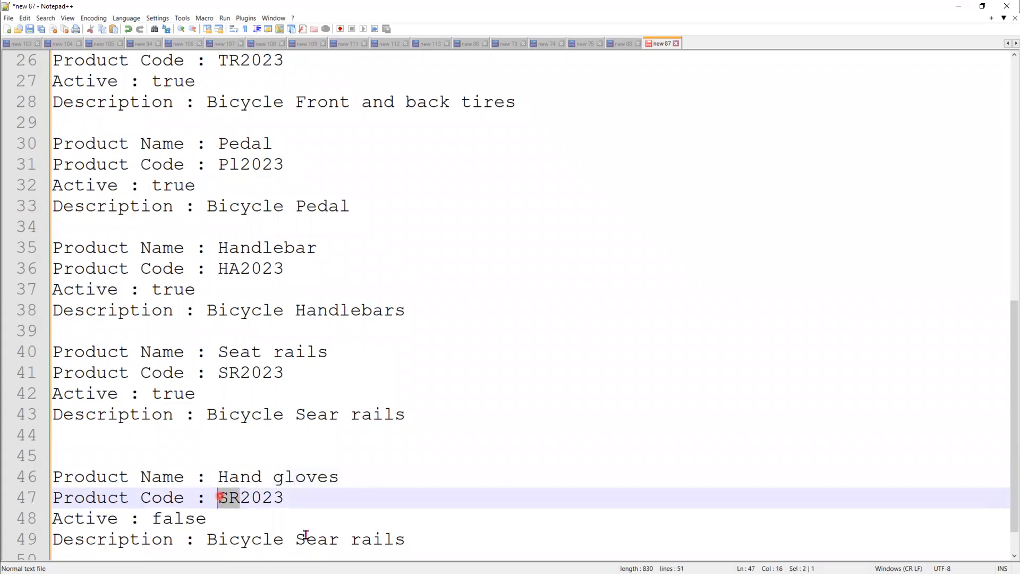
pyautogui.write('HG')
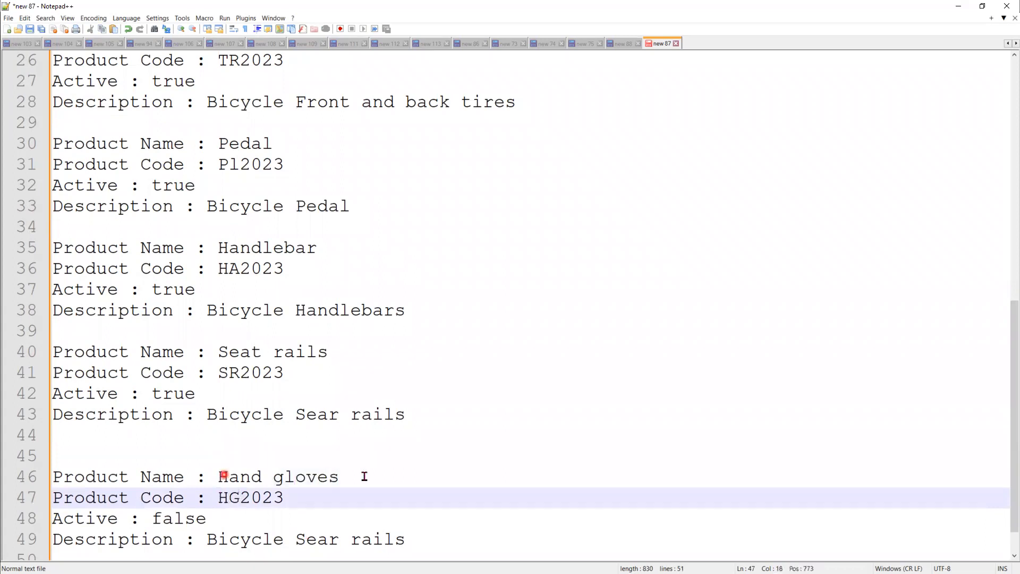
pyautogui.moveTo(219, 476); pyautogui.dragTo(364, 476)
pyautogui.hotkey('ctrl', 'c')
pyautogui.moveTo(296, 539); pyautogui.dragTo(413, 538)
pyautogui.hotkey('ctrl', 'v')
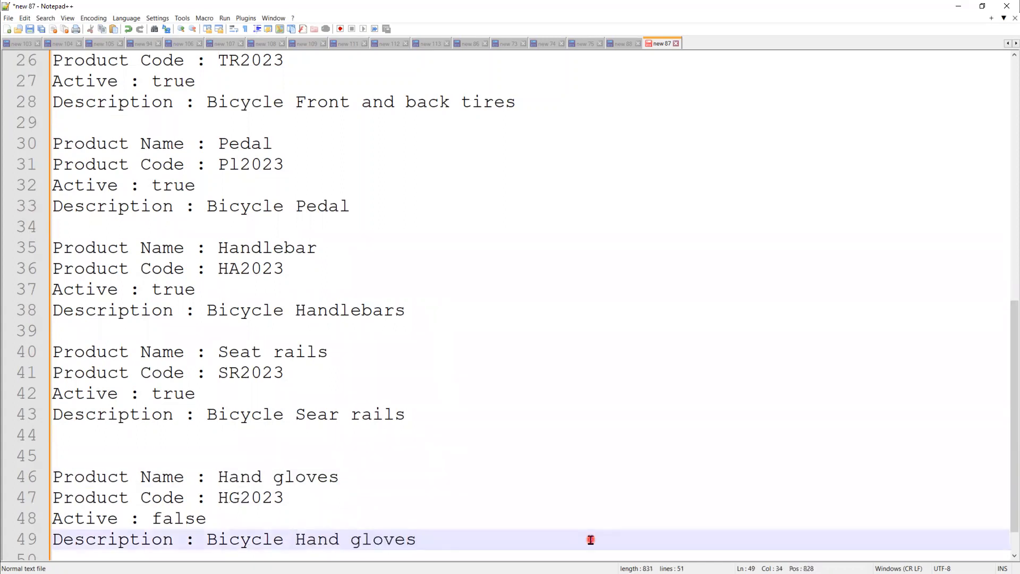
# Switch to the PowerPoint slide show, advance from the Price Book slide to the Interview Question slide and reveal its first two questions.
pyautogui.hotkey('alt', 'Tab')
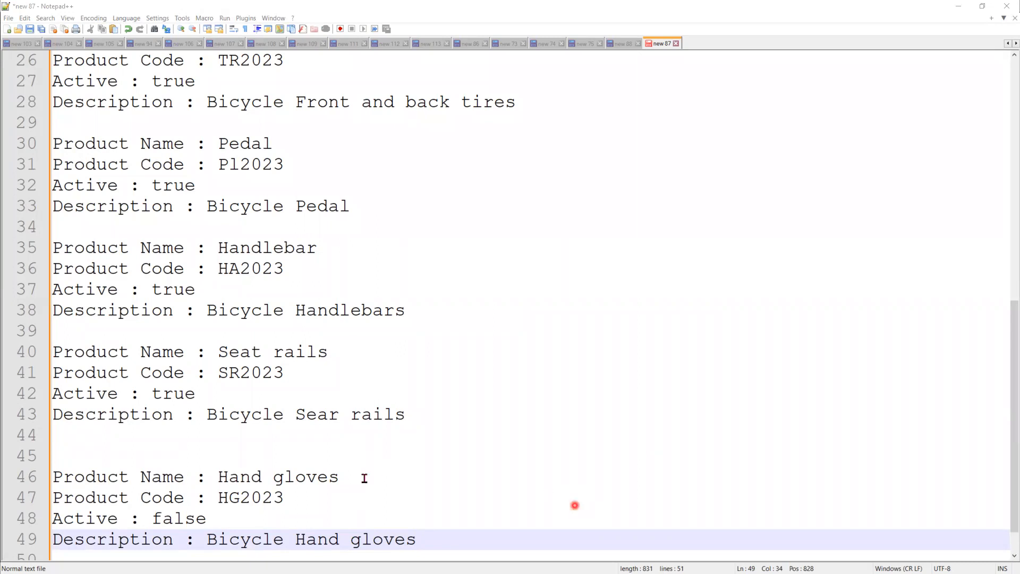
pyautogui.scroll(-1, 364, 478)
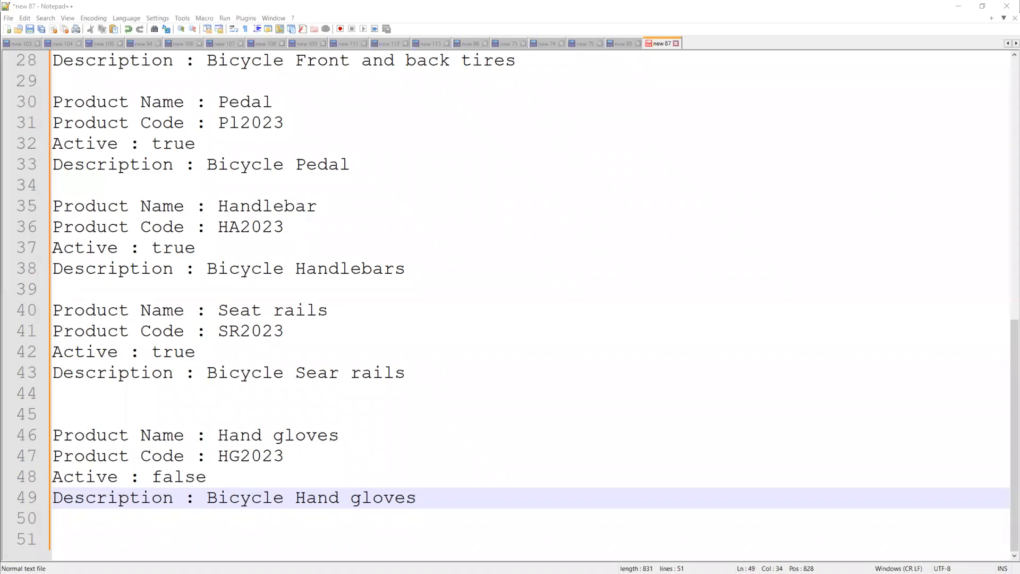
pyautogui.hotkey('alt', 'Tab')
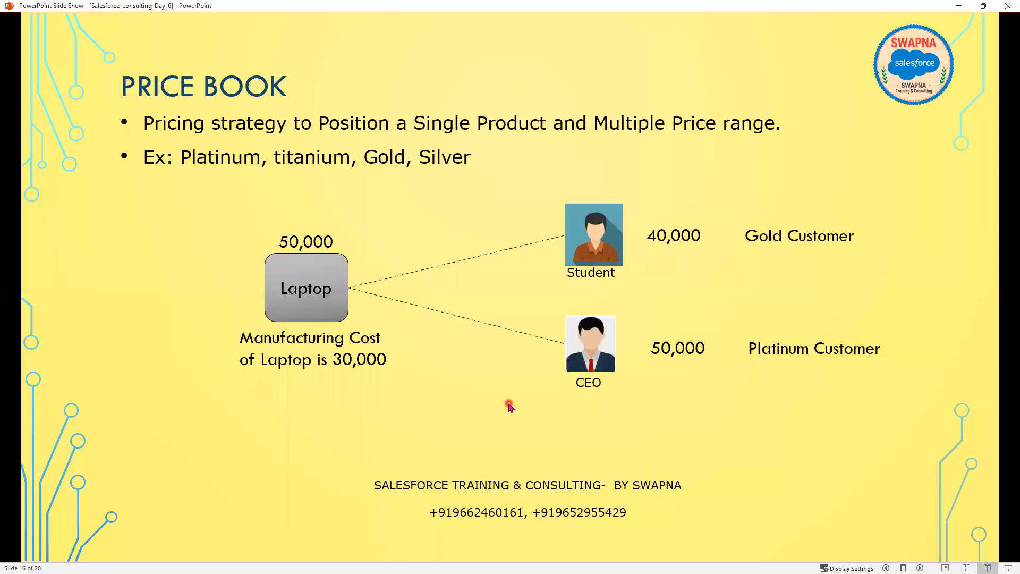
pyautogui.scroll(-2, 509, 407)
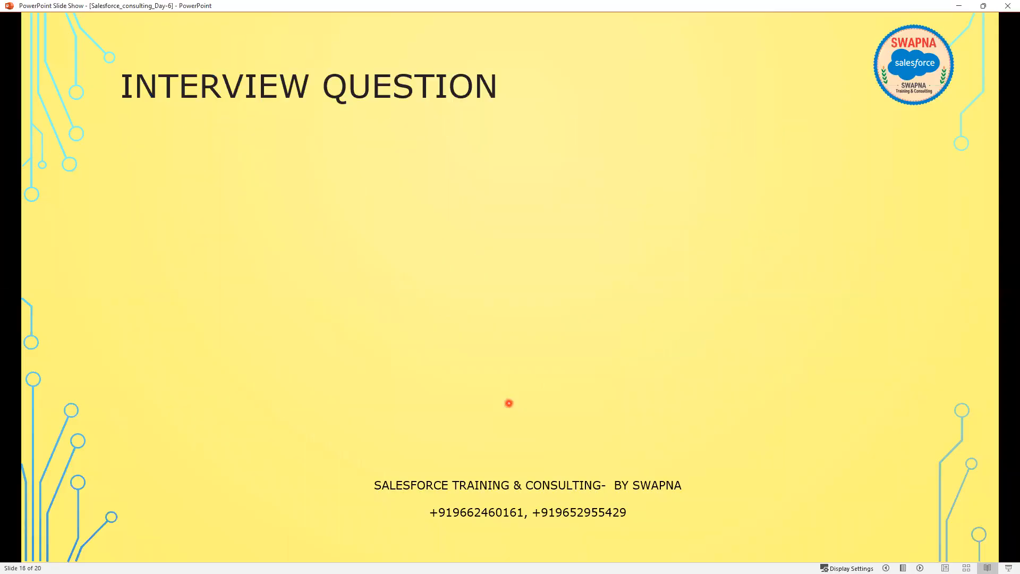
pyautogui.scroll(-1, 509, 407)
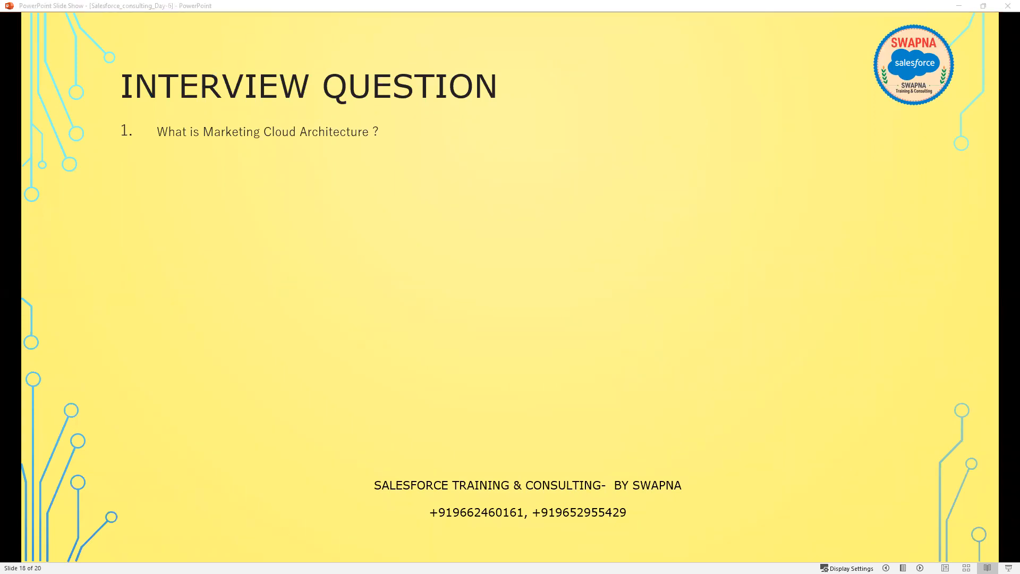
pyautogui.click(271, 438)
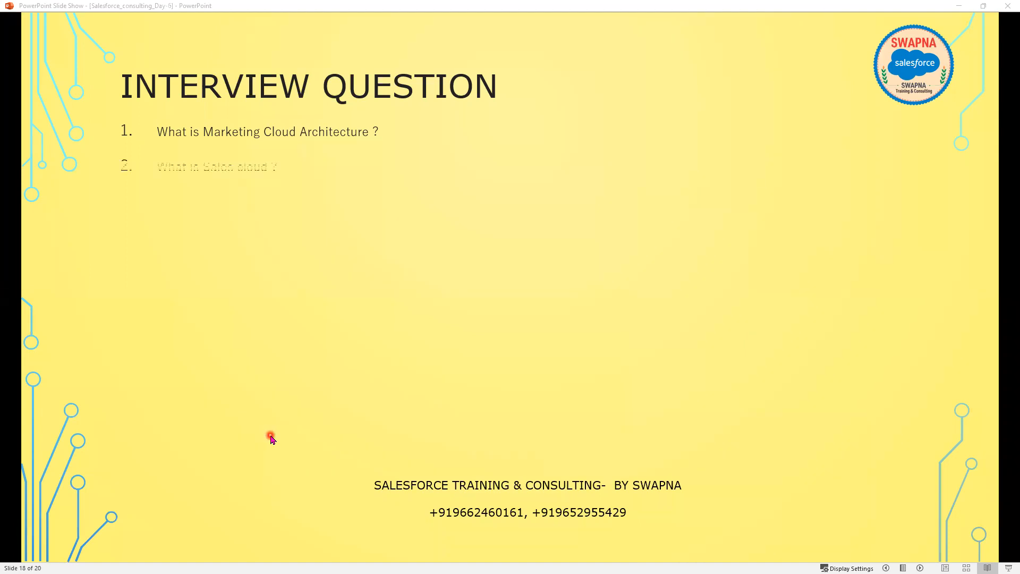